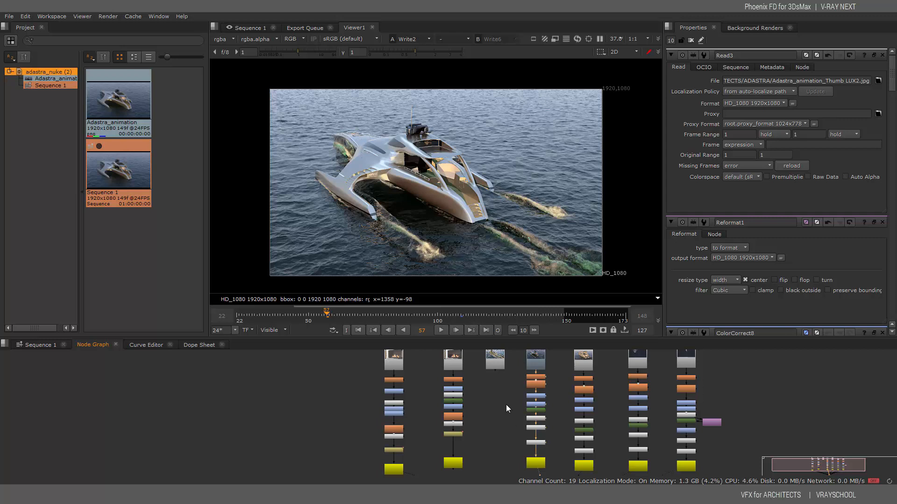
# Bring the Read nodes into view and show the Read1 render in the viewer
pyautogui.moveTo(505, 405); pyautogui.dragTo(418, 408, button='middle')
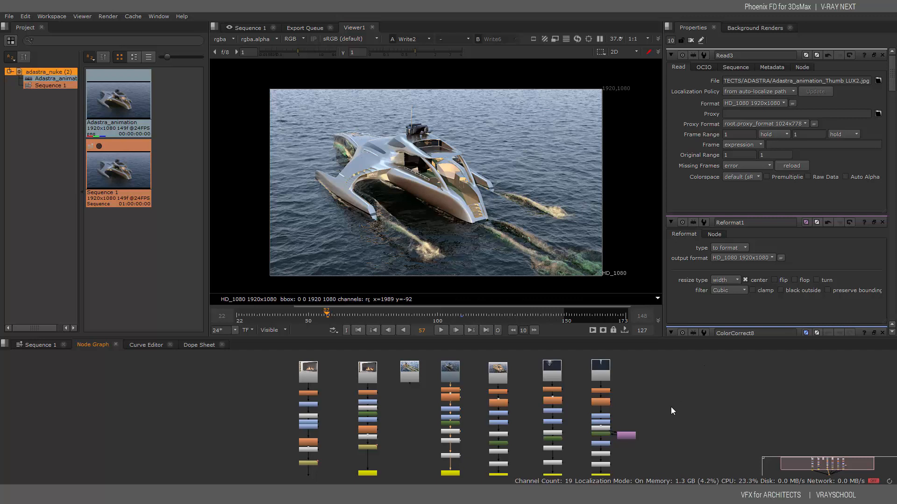
pyautogui.moveTo(670, 407)
pyautogui.mouseDown(button='middle')
pyautogui.moveTo(699, 394)
pyautogui.moveTo(676, 398)
pyautogui.moveTo(685, 371)
pyautogui.mouseUp(button='middle')
pyautogui.moveTo(681, 433)
pyautogui.mouseDown(button='middle')
pyautogui.moveTo(679, 396)
pyautogui.moveTo(679, 412)
pyautogui.moveTo(646, 435)
pyautogui.moveTo(623, 433)
pyautogui.moveTo(662, 409)
pyautogui.mouseUp(button='middle')
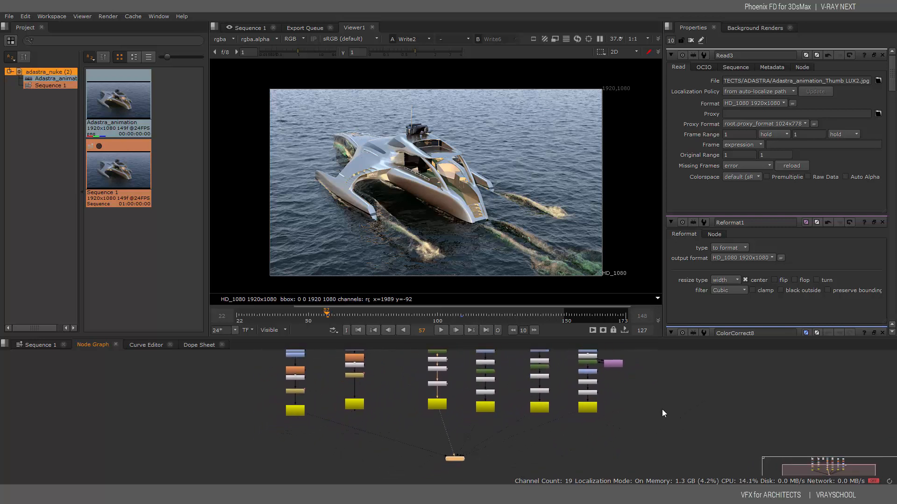
pyautogui.moveTo(519, 384)
pyautogui.mouseDown(button='middle')
pyautogui.moveTo(631, 418)
pyautogui.moveTo(519, 393)
pyautogui.moveTo(541, 417)
pyautogui.moveTo(310, 377)
pyautogui.moveTo(374, 405)
pyautogui.moveTo(428, 361)
pyautogui.moveTo(494, 417)
pyautogui.moveTo(469, 398)
pyautogui.mouseUp(button='middle')
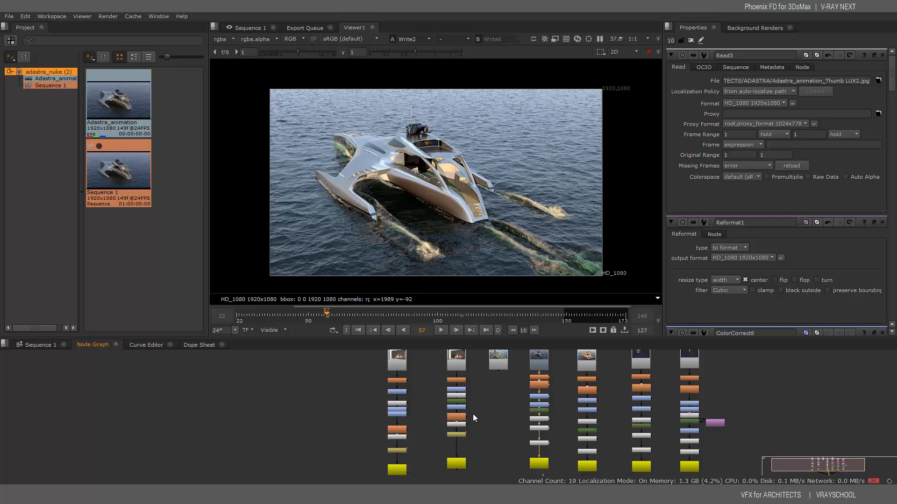
pyautogui.moveTo(500, 401); pyautogui.dragTo(427, 413, button='middle')
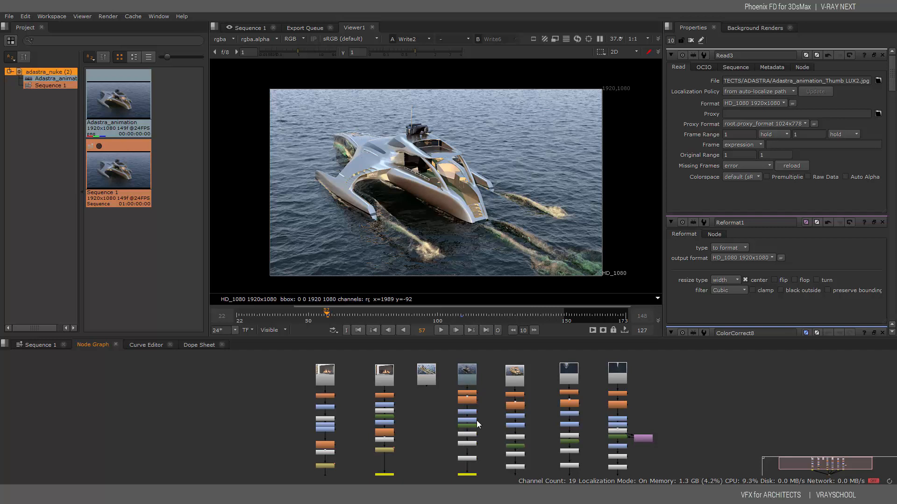
pyautogui.click(429, 377)
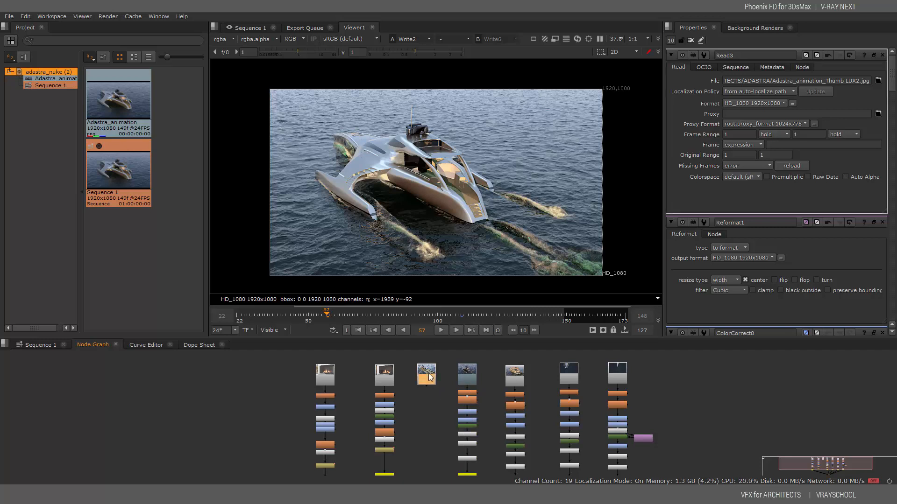
pyautogui.click(467, 373)
pyautogui.press('1')
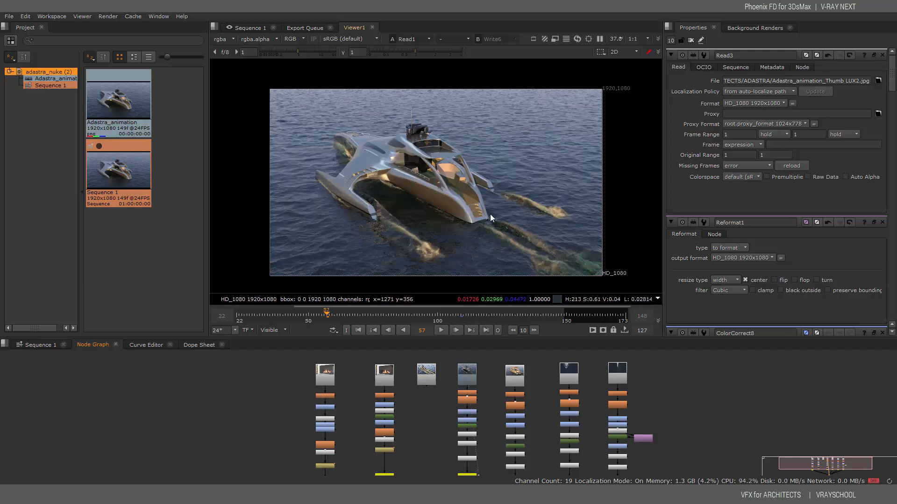
# Toggle the viewer between Read3 and Read1, ending on the Read3 boat render
pyautogui.click(427, 373)
pyautogui.press('1')
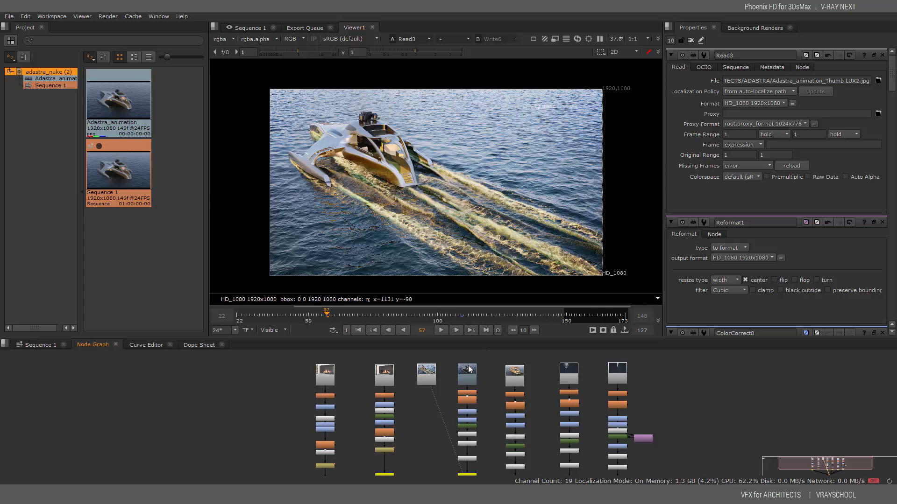
pyautogui.press('1')
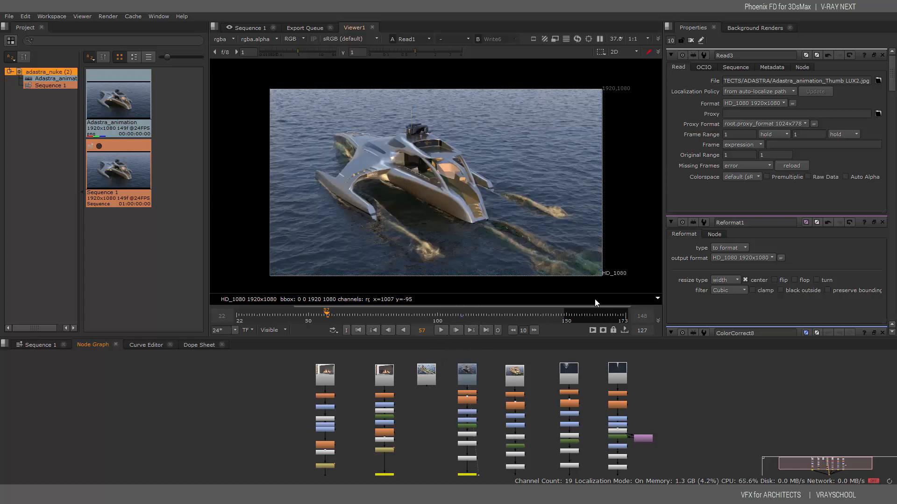
pyautogui.click(426, 373)
pyautogui.press('1')
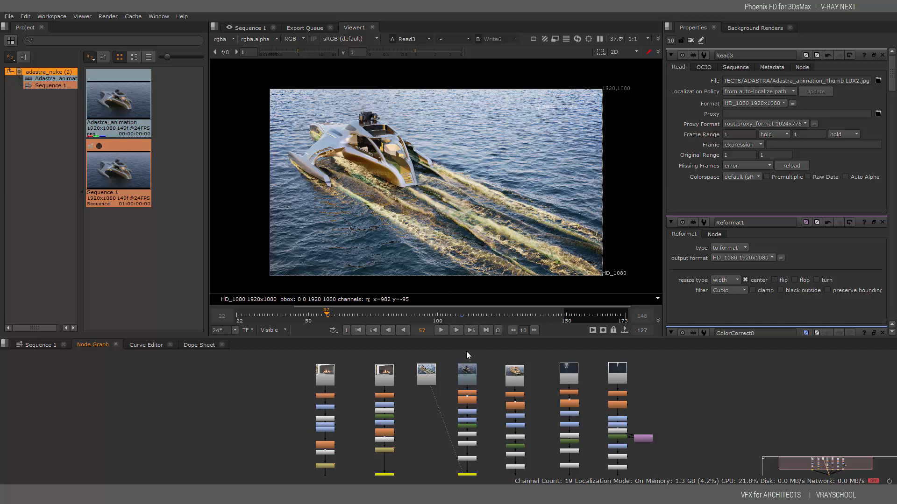
# Show the Write2 output in the viewer at frame 170
pyautogui.moveTo(477, 396); pyautogui.dragTo(481, 337, button='middle')
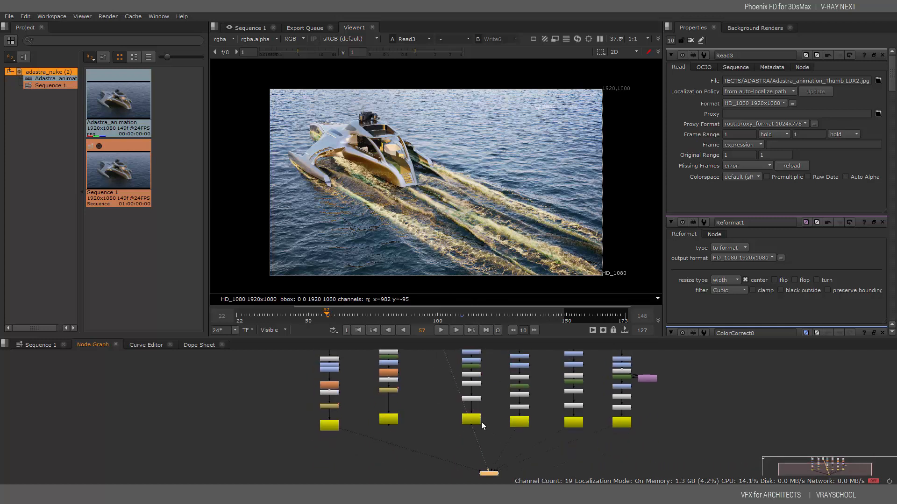
pyautogui.press('1')
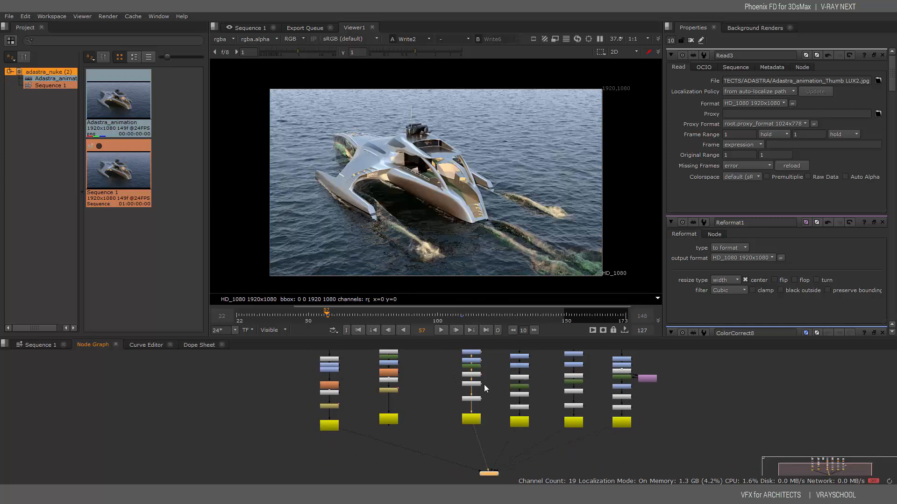
pyautogui.click(618, 314)
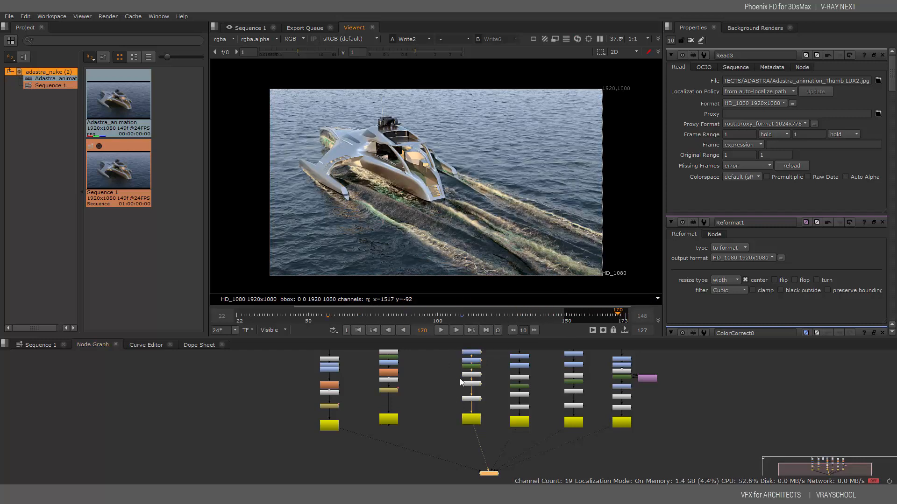
# Compare the Read1 render against the Write2 output, ending on Write2
pyautogui.moveTo(466, 374); pyautogui.dragTo(504, 431, button='middle')
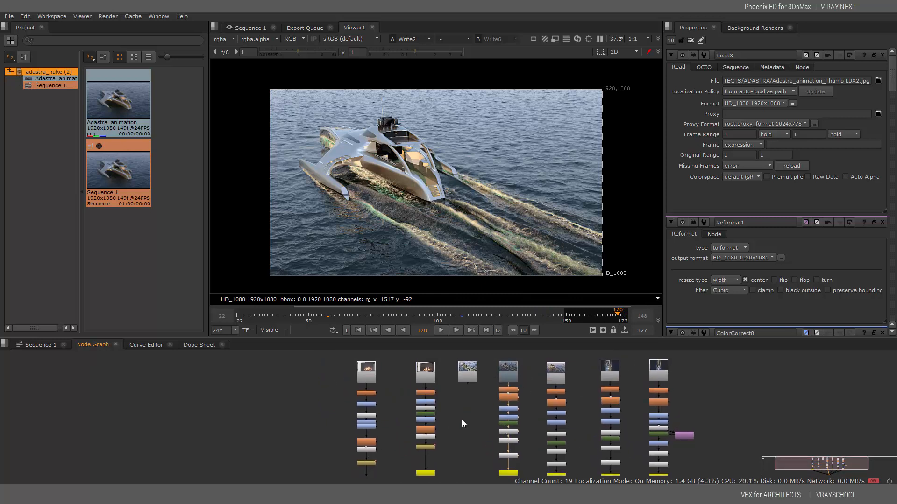
pyautogui.moveTo(447, 446)
pyautogui.mouseDown(button='middle')
pyautogui.moveTo(452, 435)
pyautogui.moveTo(447, 444)
pyautogui.mouseUp(button='middle')
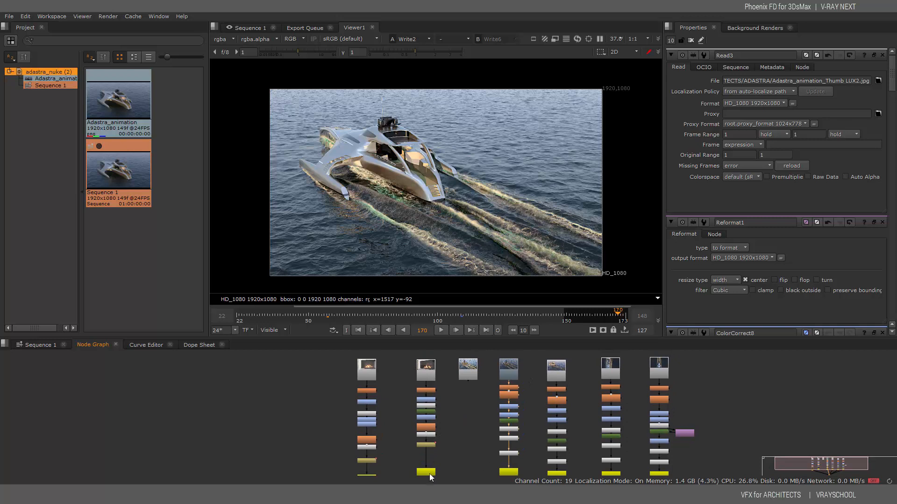
pyautogui.moveTo(540, 461)
pyautogui.mouseDown(button='middle')
pyautogui.moveTo(534, 441)
pyautogui.moveTo(534, 453)
pyautogui.mouseUp(button='middle')
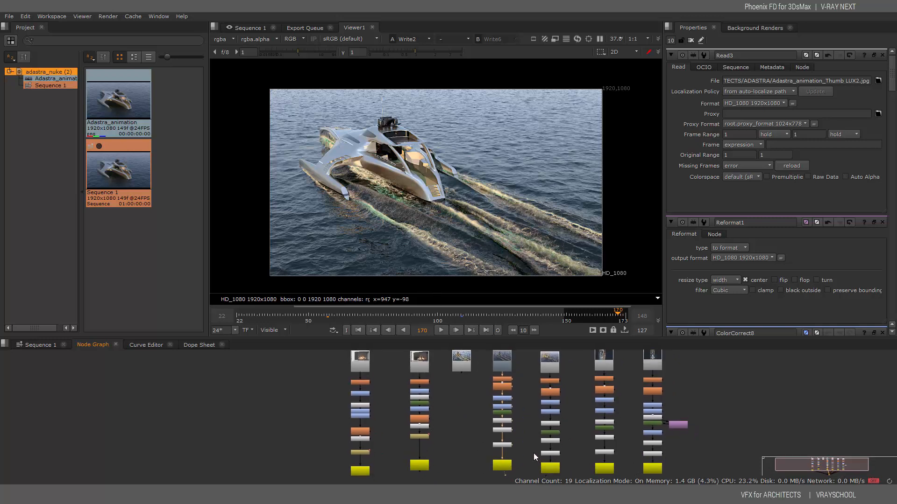
pyautogui.click(503, 361)
pyautogui.press('1')
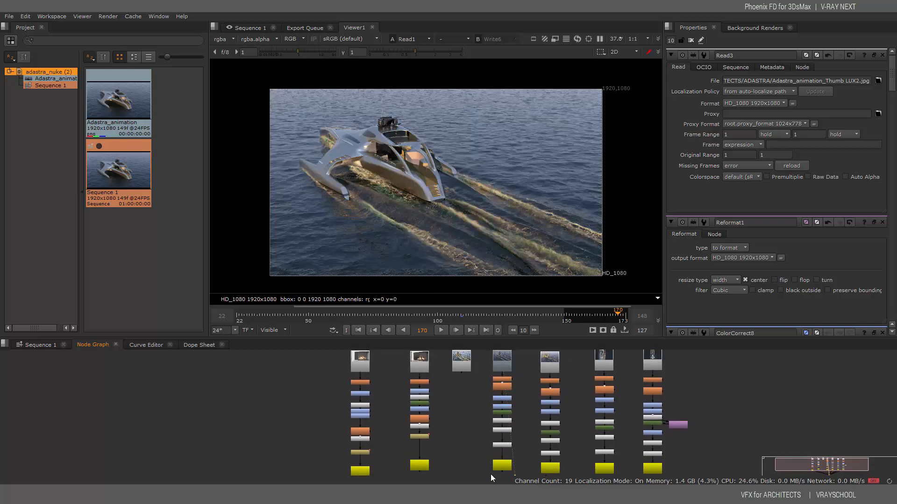
pyautogui.click(504, 462)
pyautogui.press('1')
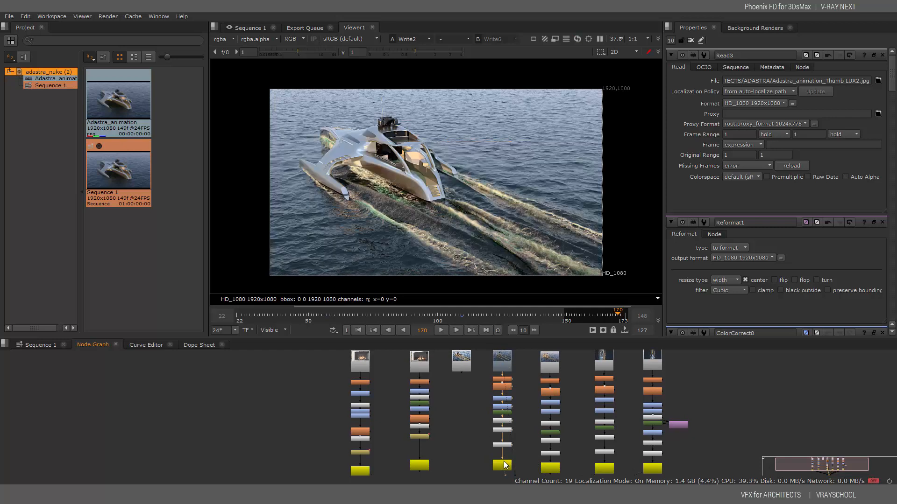
pyautogui.hotkey('alt', 'Tab')
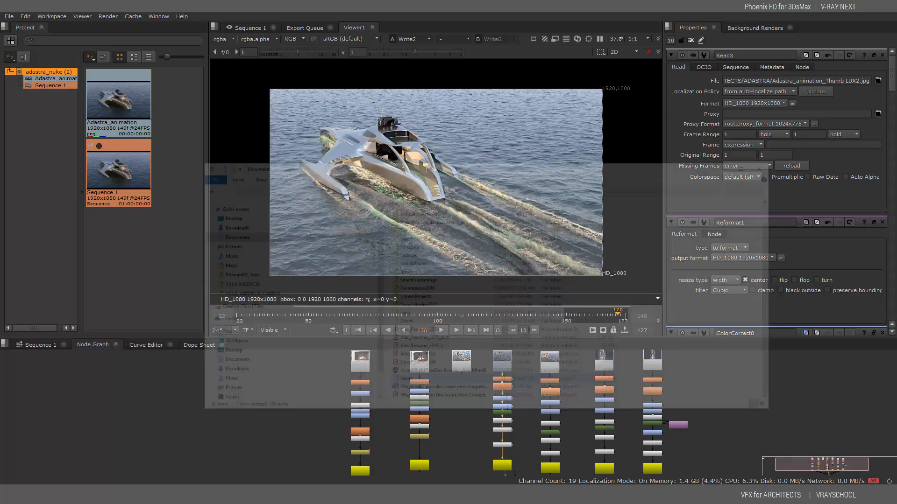
# From the ADASTRA folder, drag Adastra_animation_money0000 into Nuke's node graph as a Read node
pyautogui.doubleClick(443, 284)
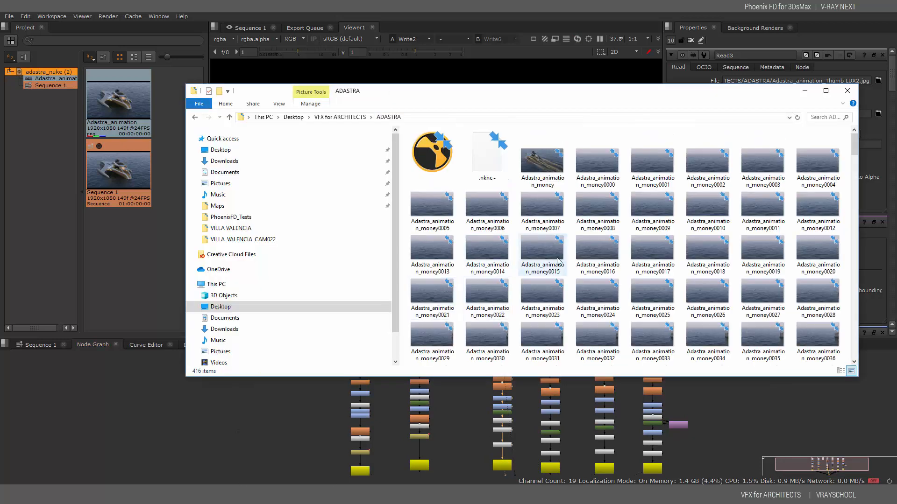
pyautogui.click(603, 163)
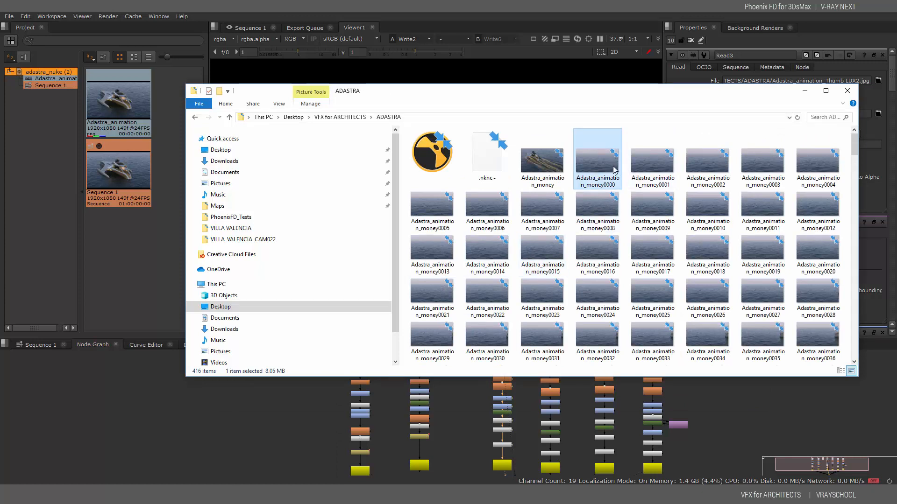
pyautogui.moveTo(609, 164); pyautogui.dragTo(296, 380)
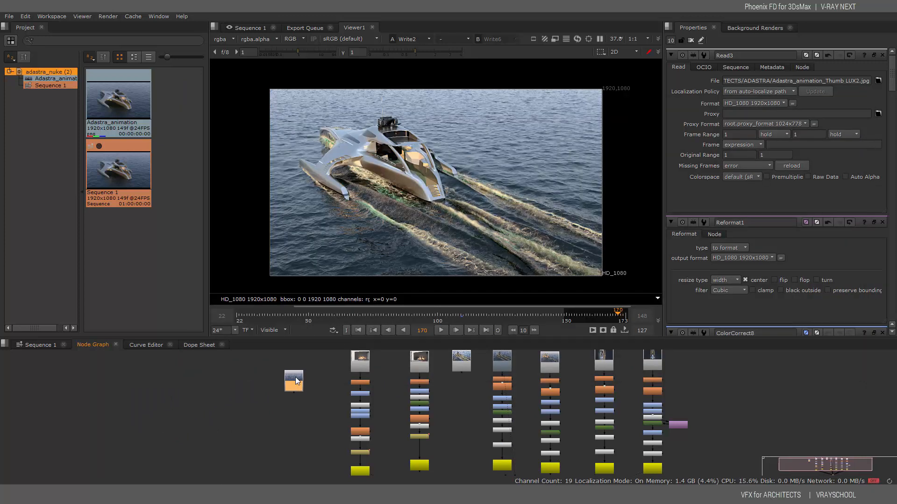
# Point Read7 at the Adastra_animation####.png sequence, frames 0–200, and view it
pyautogui.doubleClick(295, 380)
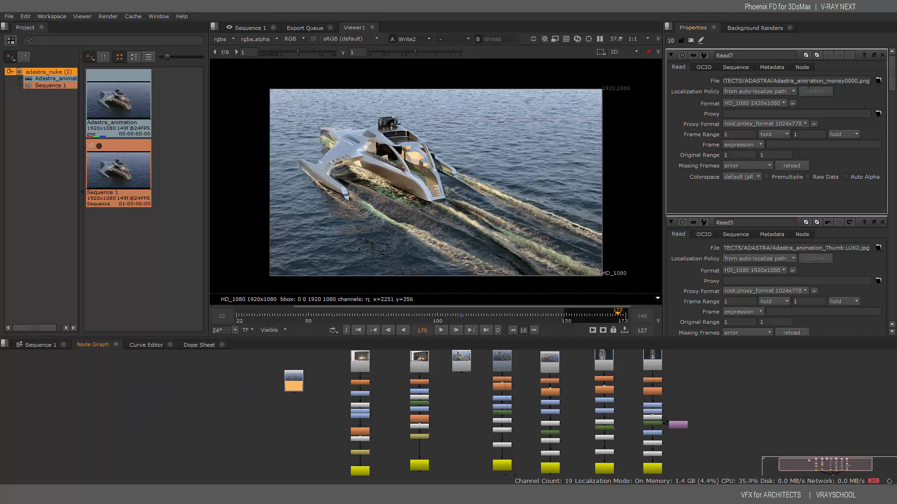
pyautogui.click(877, 81)
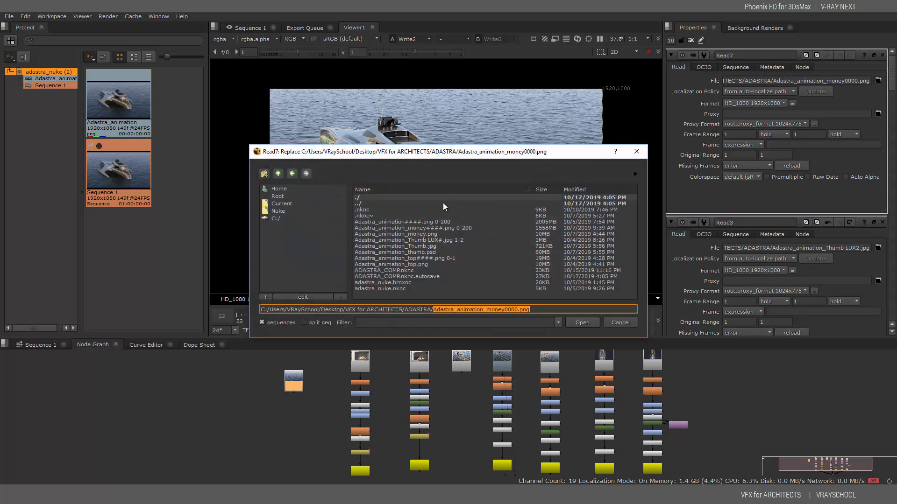
pyautogui.click(425, 222)
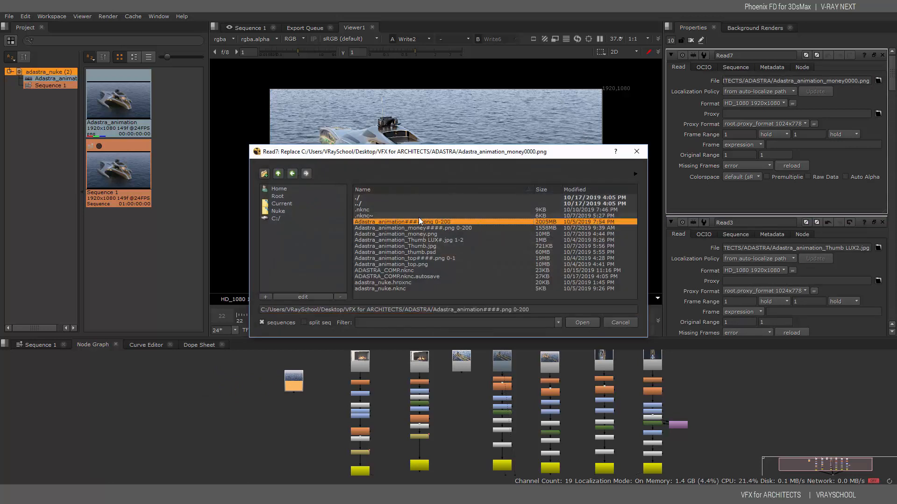
pyautogui.click(582, 322)
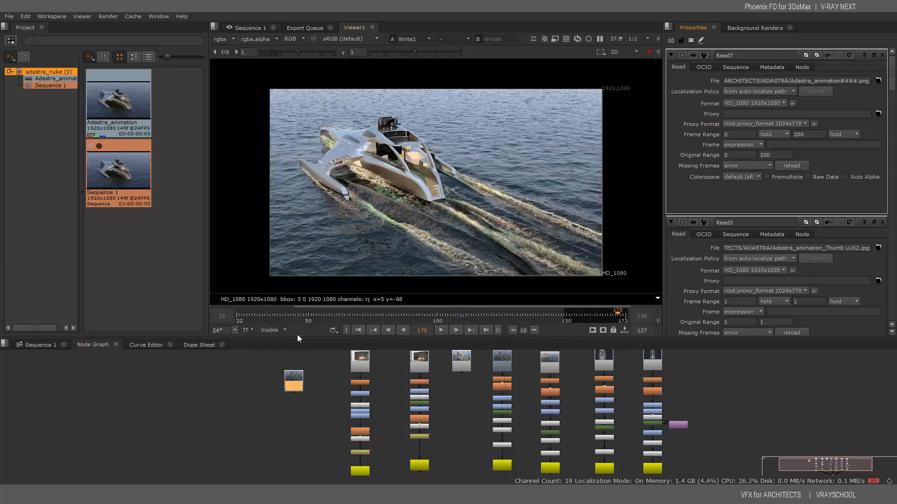
pyautogui.press('1')
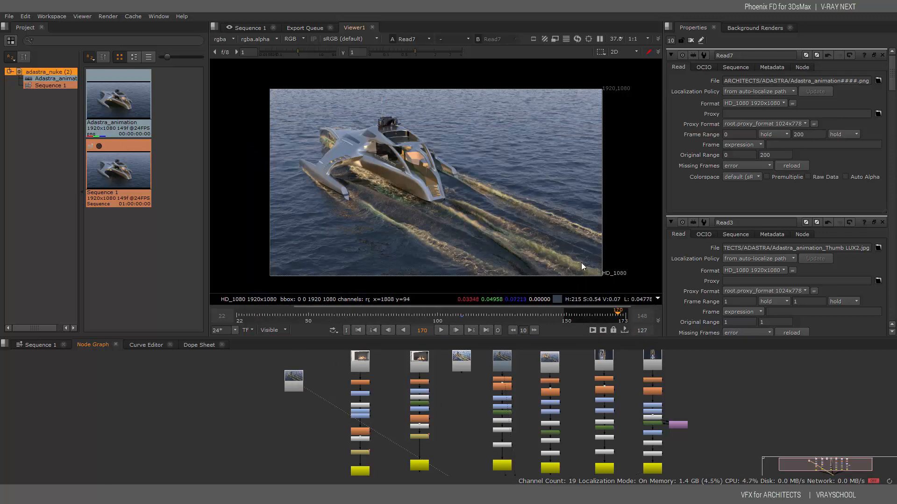
# Step the viewer through inputs 1, 3, 4, 5 and 6 across the branches
pyautogui.moveTo(504, 439)
pyautogui.mouseDown(button='middle')
pyautogui.moveTo(477, 357)
pyautogui.moveTo(509, 456)
pyautogui.mouseUp(button='middle')
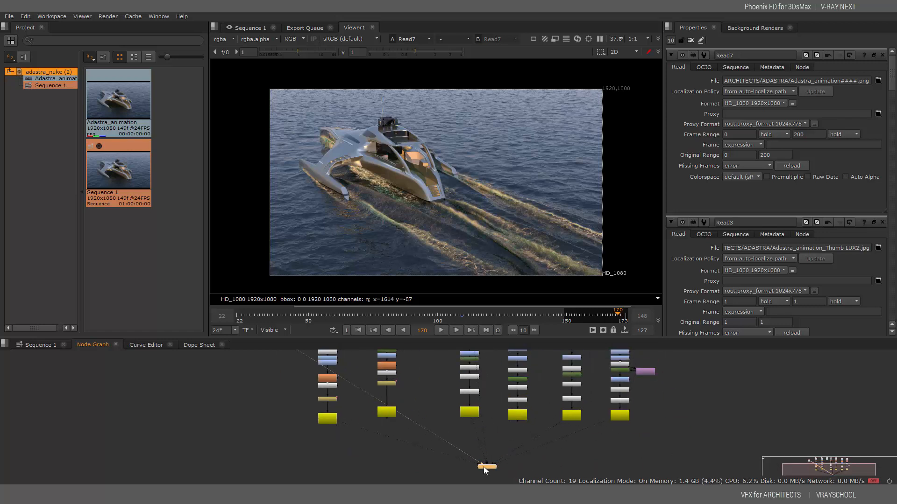
pyautogui.press('1')
pyautogui.press('3')
pyautogui.press('4')
pyautogui.press('5')
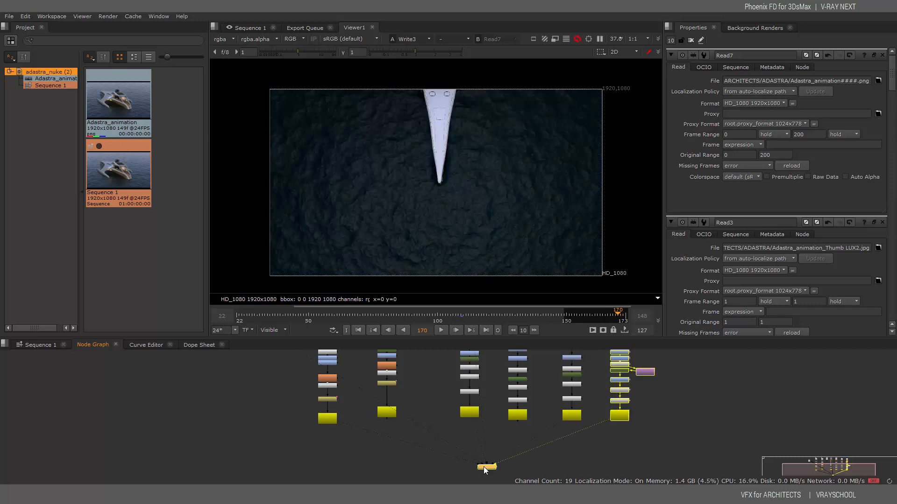
pyautogui.press('6')
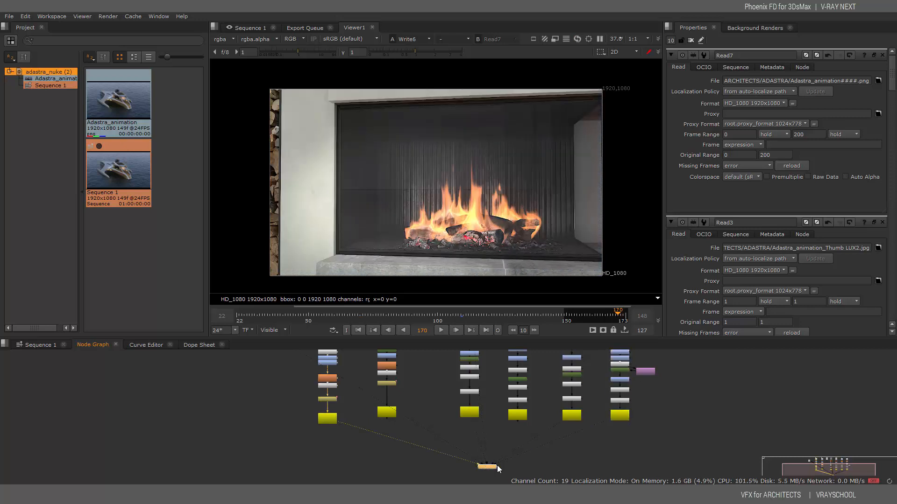
# View each Write node's output in turn along the right column, then deselect all
pyautogui.click(618, 416)
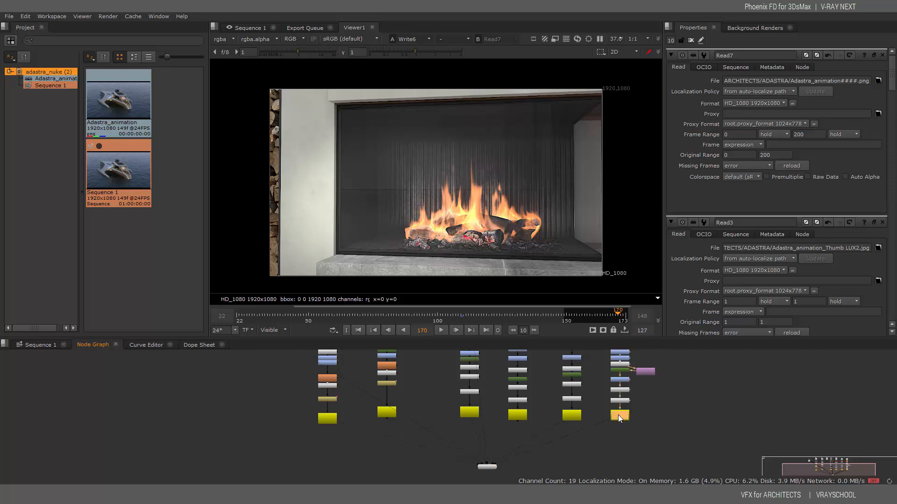
pyautogui.press('1')
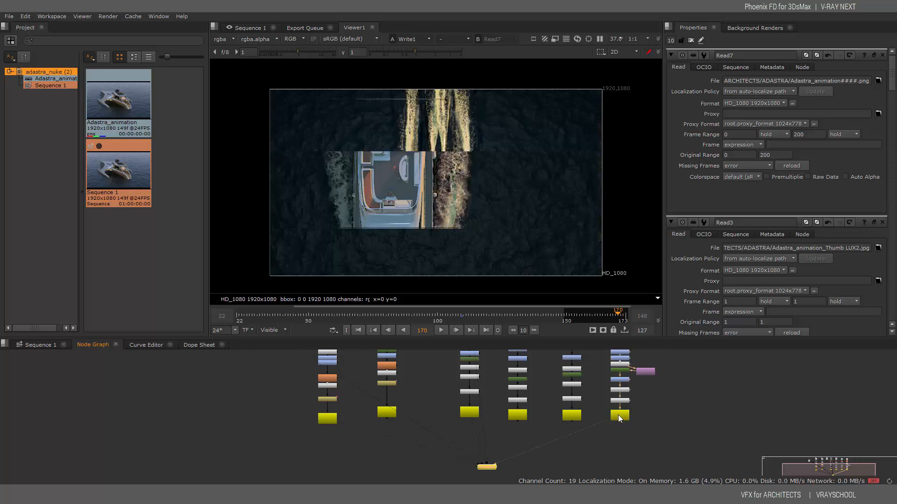
pyautogui.click(576, 417)
pyautogui.press('1')
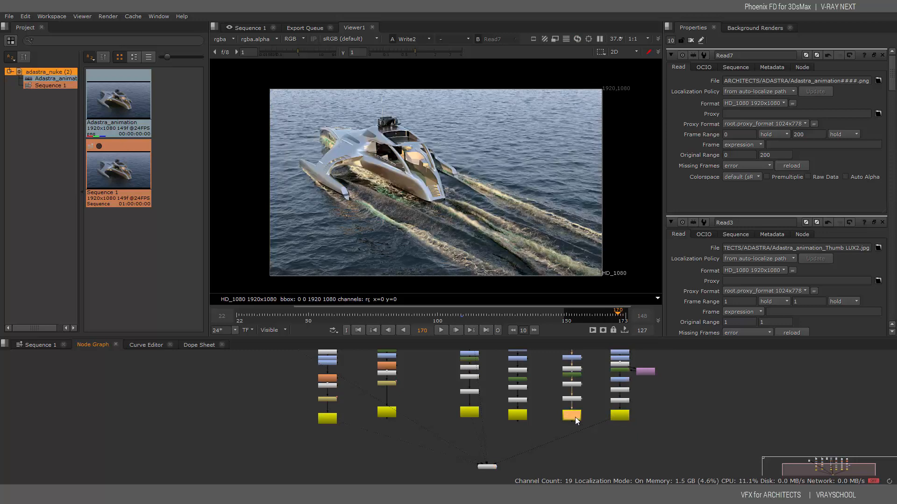
pyautogui.press('1')
pyautogui.click(515, 415)
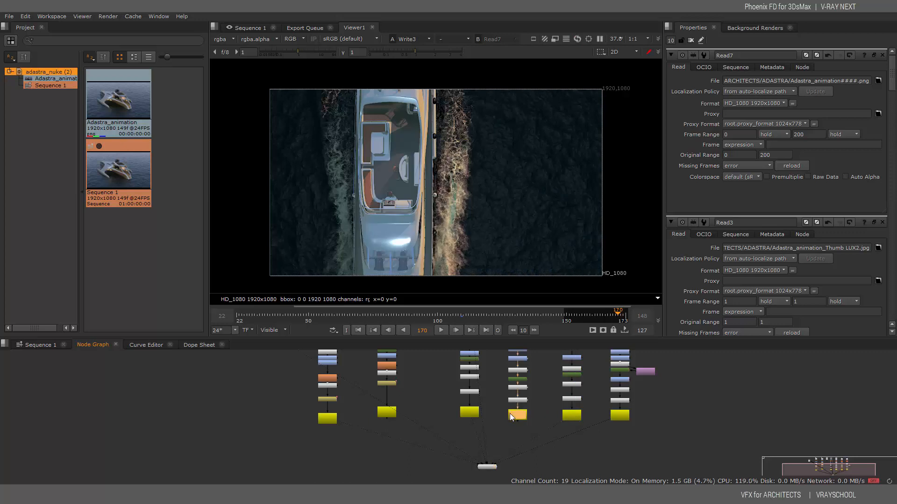
pyautogui.press('1')
pyautogui.click(467, 412)
pyautogui.press('1')
pyautogui.moveTo(482, 424); pyautogui.dragTo(253, 476)
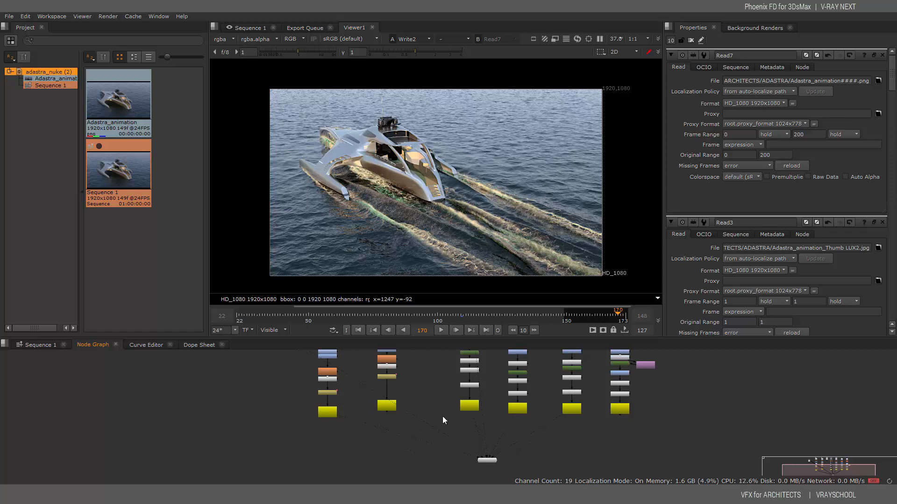
# Move the Adastra Read7 node beside the viewer, display it and scrub its frames
pyautogui.moveTo(441, 416); pyautogui.dragTo(644, 484, button='middle')
pyautogui.moveTo(475, 400); pyautogui.dragTo(472, 483)
pyautogui.moveTo(542, 450); pyautogui.dragTo(531, 330, button='middle')
pyautogui.moveTo(451, 354); pyautogui.dragTo(589, 434)
pyautogui.moveTo(648, 454); pyautogui.dragTo(546, 430, button='middle')
pyautogui.press('1')
pyautogui.moveTo(375, 312); pyautogui.dragTo(618, 327)
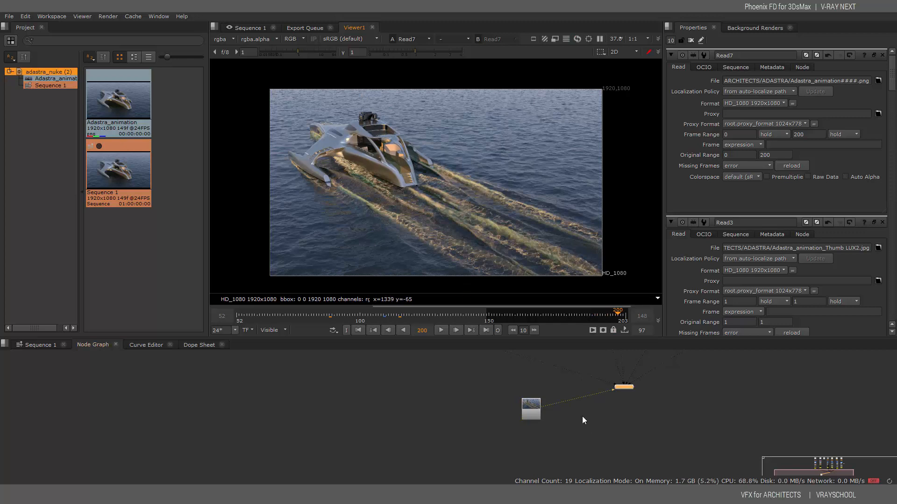
# Position the Adastra Read7 node beside the brighter thumbnail Read node
pyautogui.moveTo(572, 420); pyautogui.dragTo(550, 439, button='middle')
pyautogui.scroll(-1, 551, 439)
pyautogui.moveTo(560, 364); pyautogui.dragTo(552, 443, button='middle')
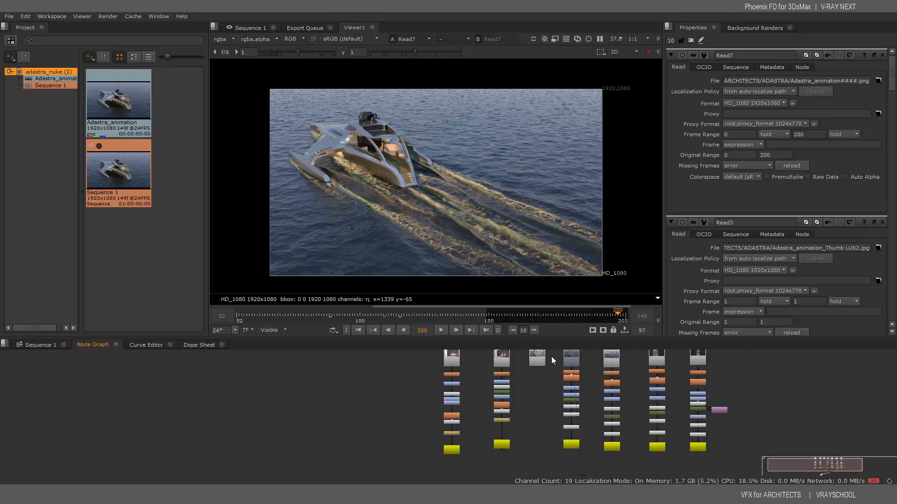
pyautogui.moveTo(529, 355); pyautogui.dragTo(509, 424)
pyautogui.moveTo(548, 427); pyautogui.dragTo(551, 409, button='middle')
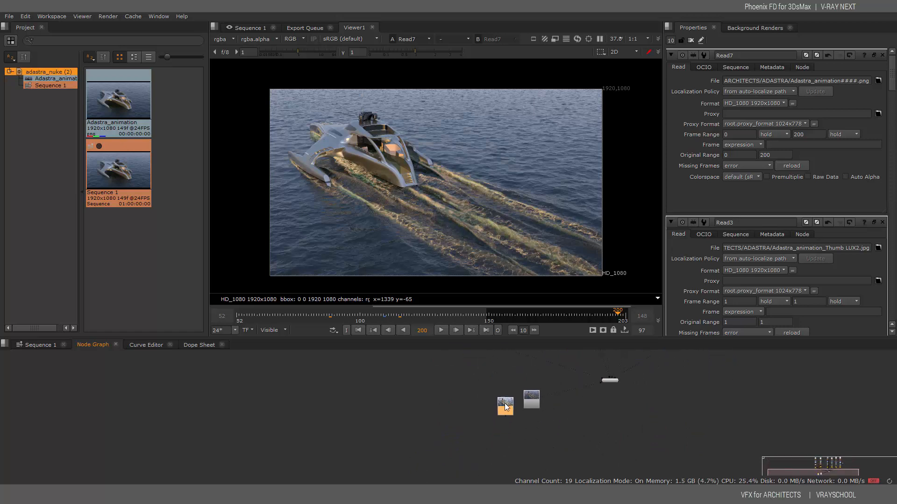
pyautogui.moveTo(504, 404); pyautogui.dragTo(566, 402)
# Flip the viewer repeatedly between the brighter thumbnail and the darker Adastra render
pyautogui.click(530, 400)
pyautogui.click(502, 399)
pyautogui.press('1')
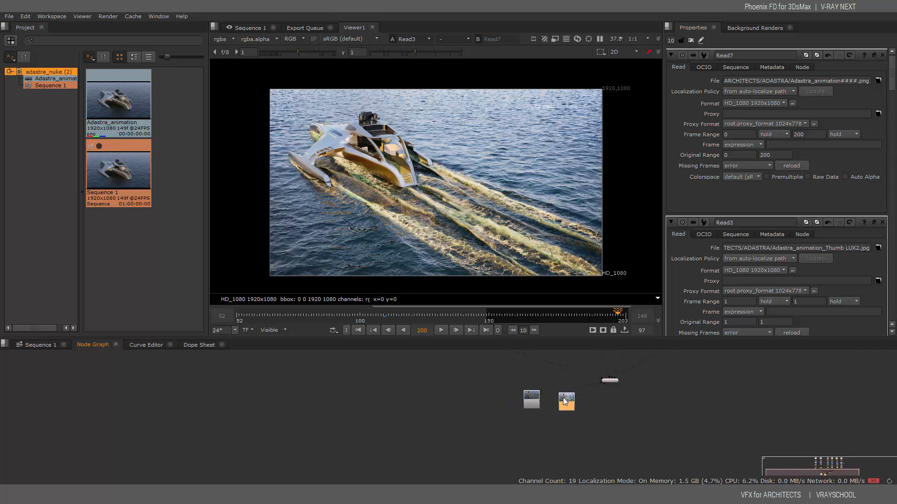
pyautogui.click(532, 401)
pyautogui.press('2')
pyautogui.press('1')
pyautogui.press('2')
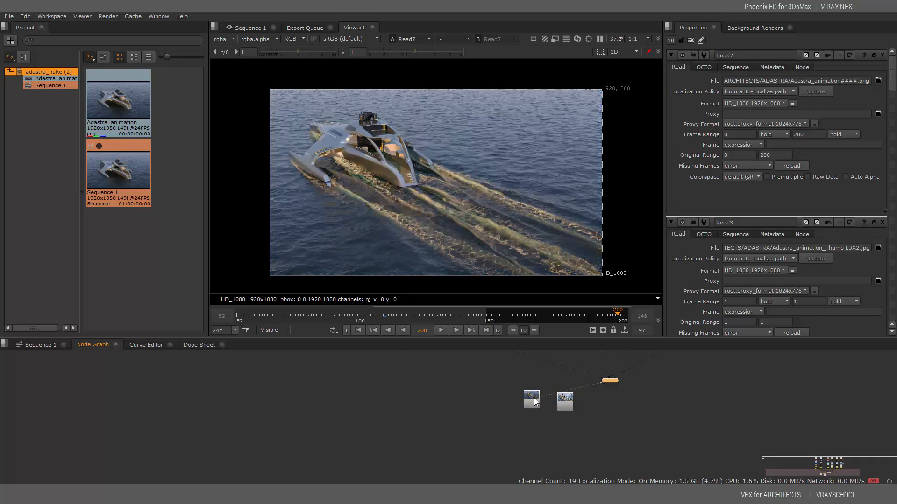
pyautogui.press('1')
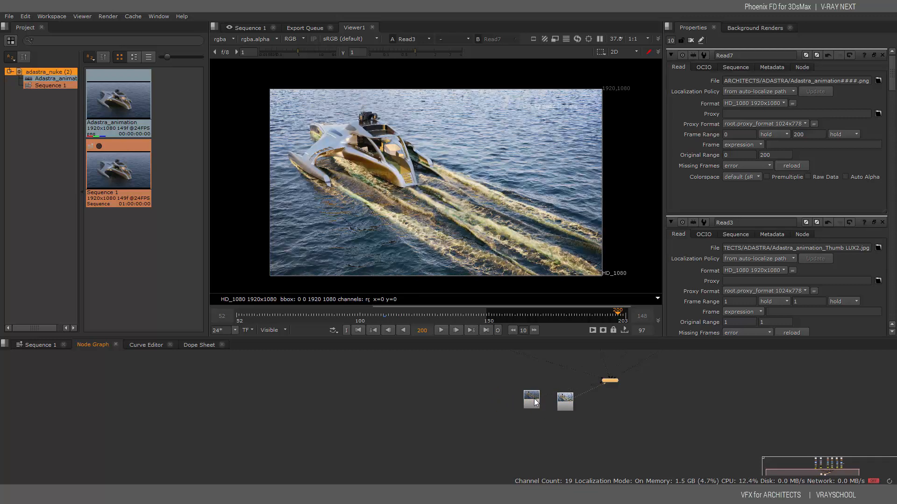
pyautogui.press('2')
pyautogui.press('1')
pyautogui.press('2')
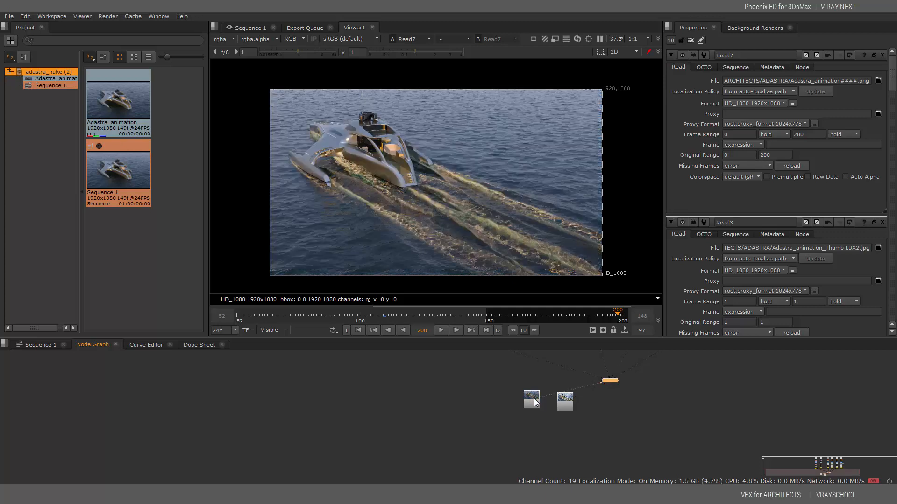
pyautogui.press('1')
pyautogui.press('2')
pyautogui.press('1')
pyautogui.press('2')
pyautogui.press('1')
pyautogui.press('2')
pyautogui.press('1')
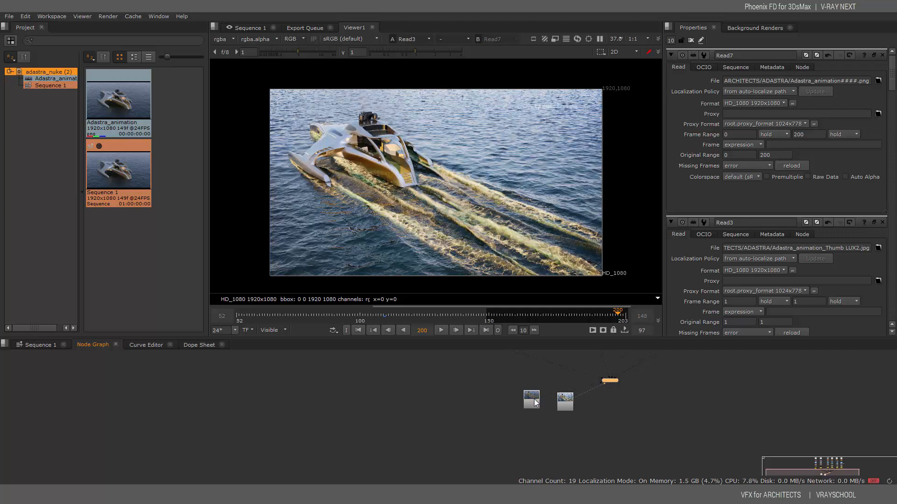
pyautogui.press('2')
pyautogui.press('1')
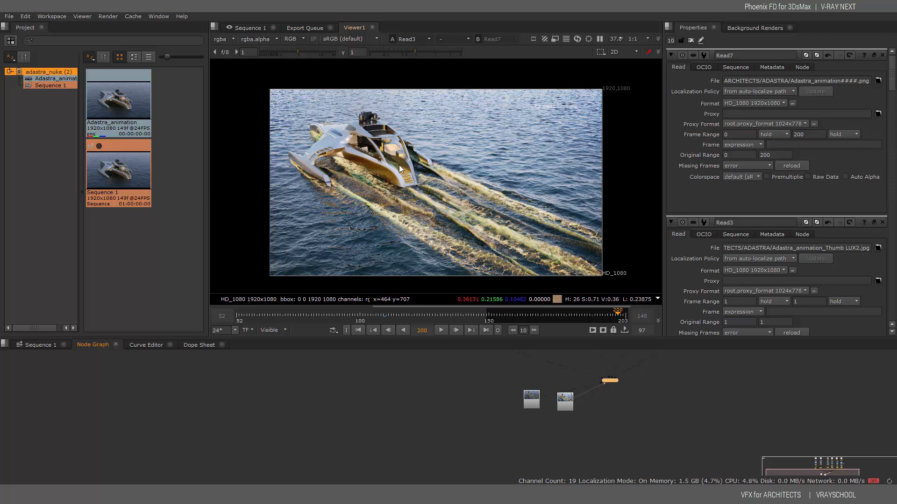
# Show the Adastra render in the viewer and nudge its Read node up and left
pyautogui.click(537, 398)
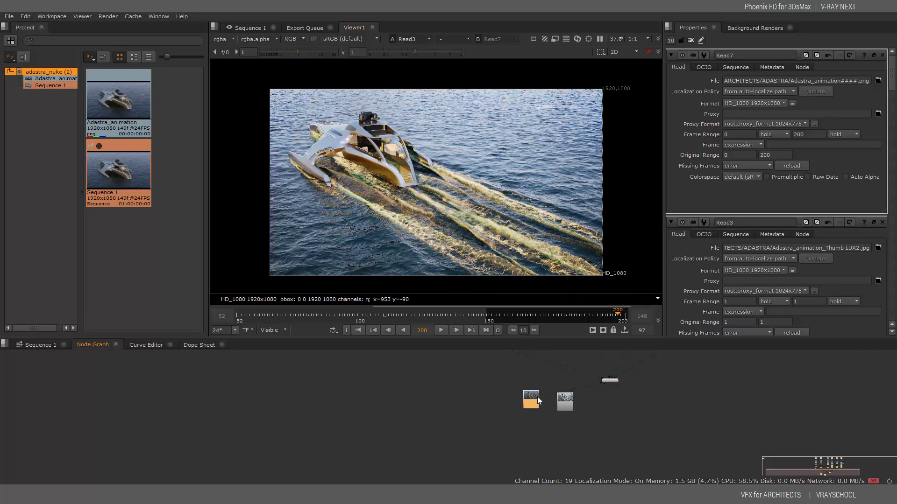
pyautogui.press('1')
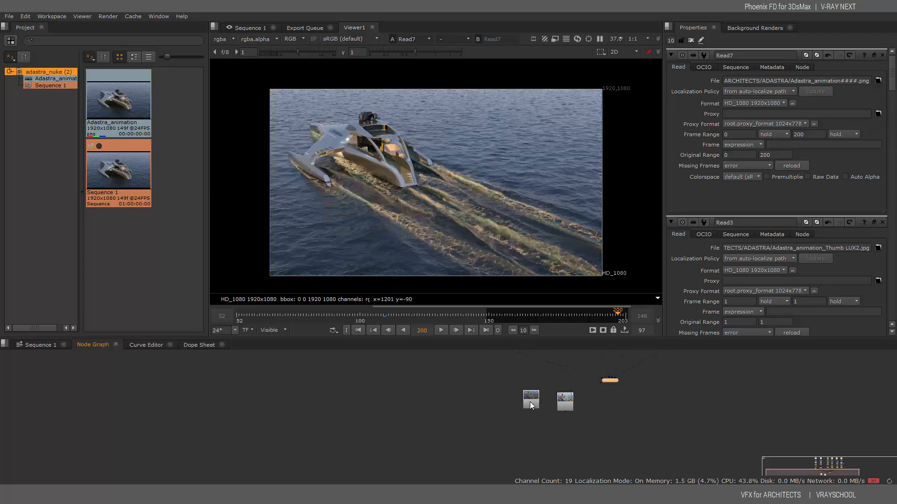
pyautogui.moveTo(530, 403); pyautogui.dragTo(513, 391)
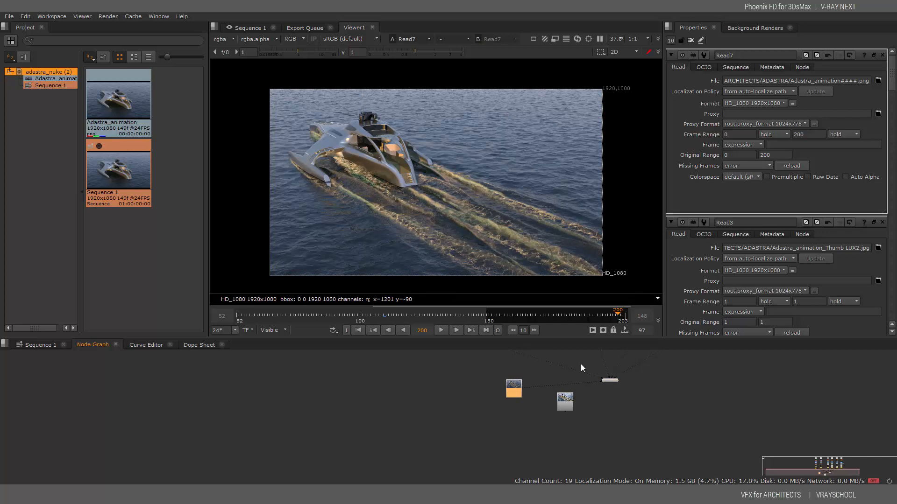
pyautogui.click(511, 431)
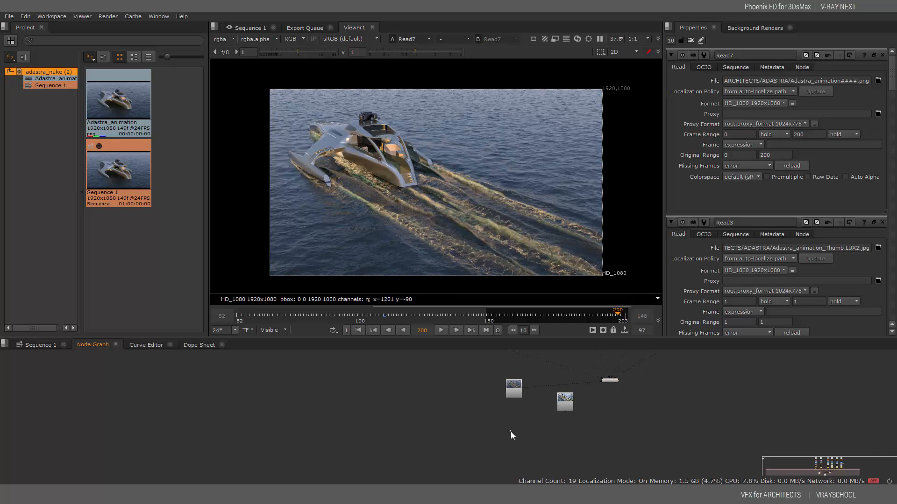
pyautogui.click(511, 393)
# Add a ColorCorrect after Read7 with highlights contrast 1.15, gamma 1.14 and gain 1.1
pyautogui.rightClick(514, 378)
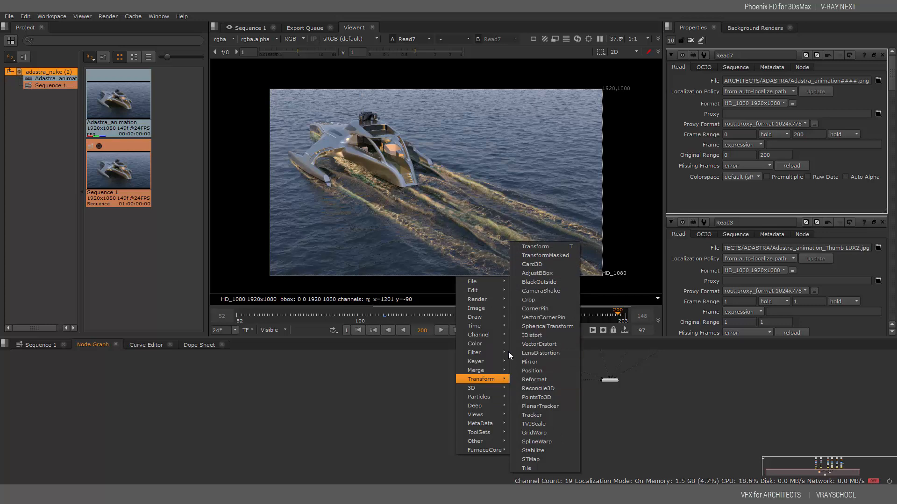
pyautogui.moveTo(486, 344)
pyautogui.click(542, 331)
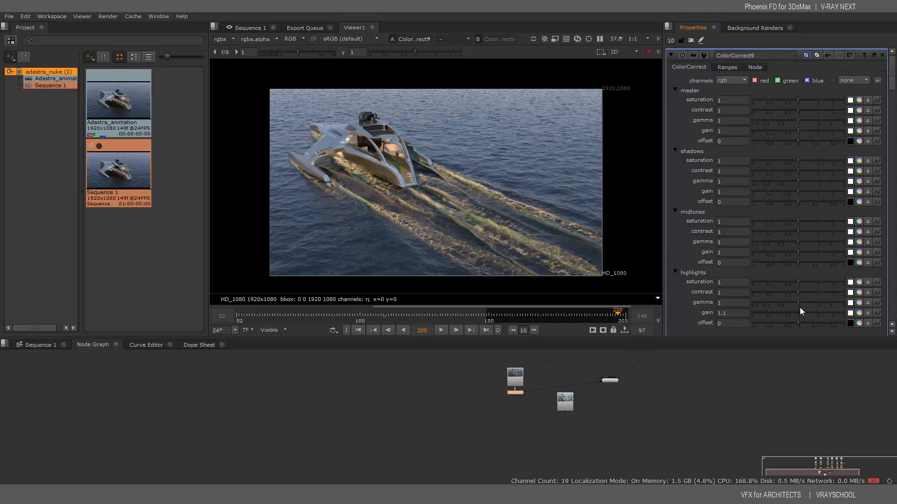
pyautogui.click(799, 304)
pyautogui.moveTo(798, 291); pyautogui.dragTo(801, 290)
# Shift Read7 left and connect the viewer to the ungraded render for comparison
pyautogui.moveTo(518, 376); pyautogui.dragTo(504, 398)
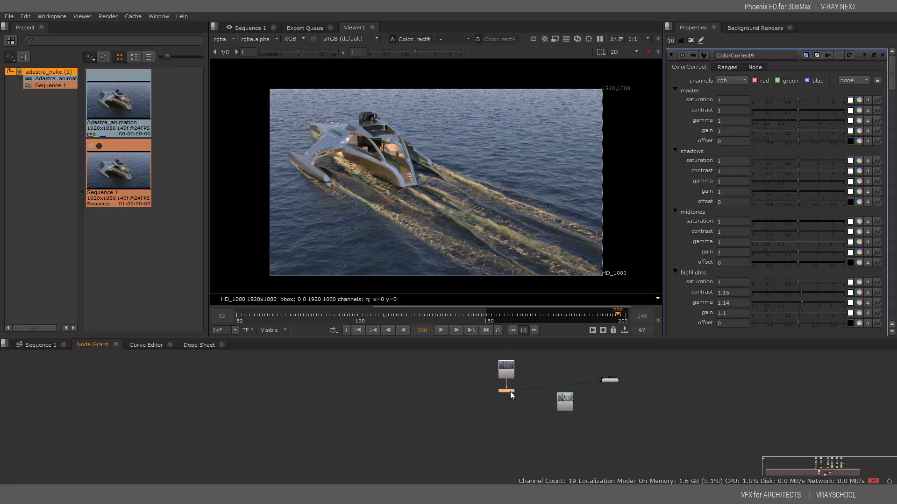
pyautogui.click(510, 367)
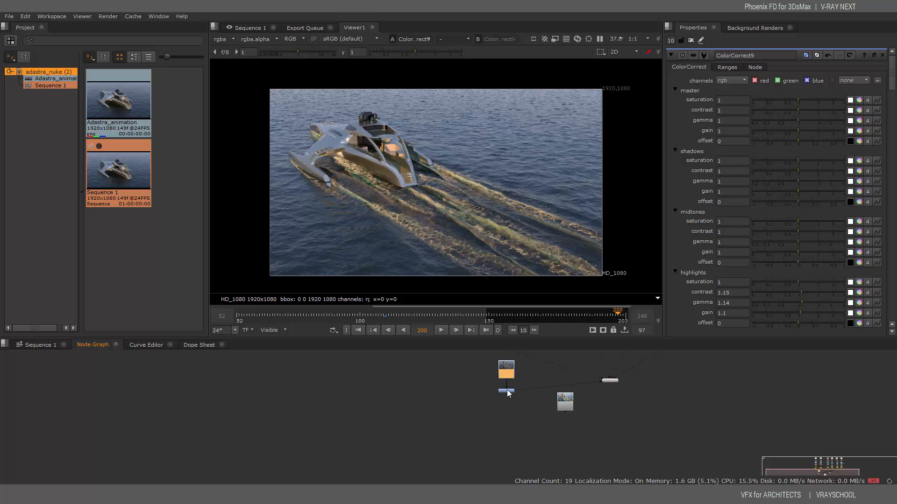
pyautogui.moveTo(525, 388); pyautogui.dragTo(506, 390)
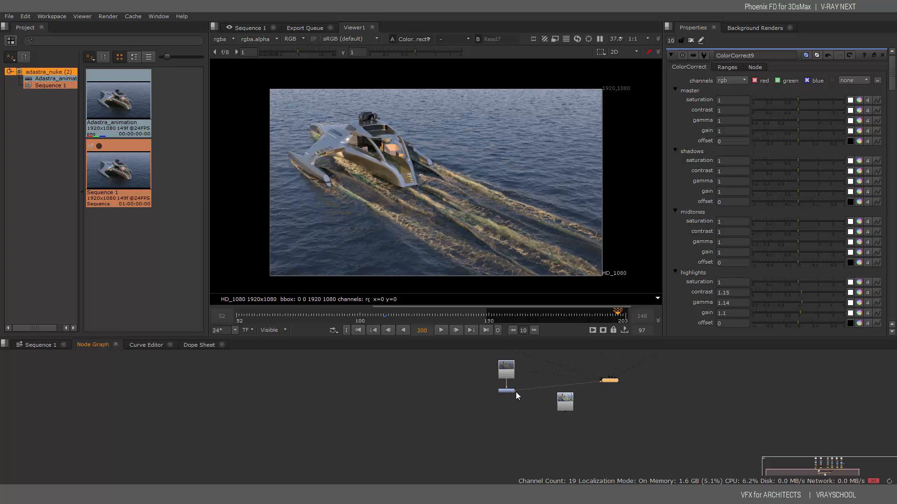
# Compare the uncorrected render with the ColorCorrect9 result, then select ColorCorrect9 for editing
pyautogui.press('1')
pyautogui.click(512, 392)
pyautogui.press('2')
pyautogui.click(508, 391)
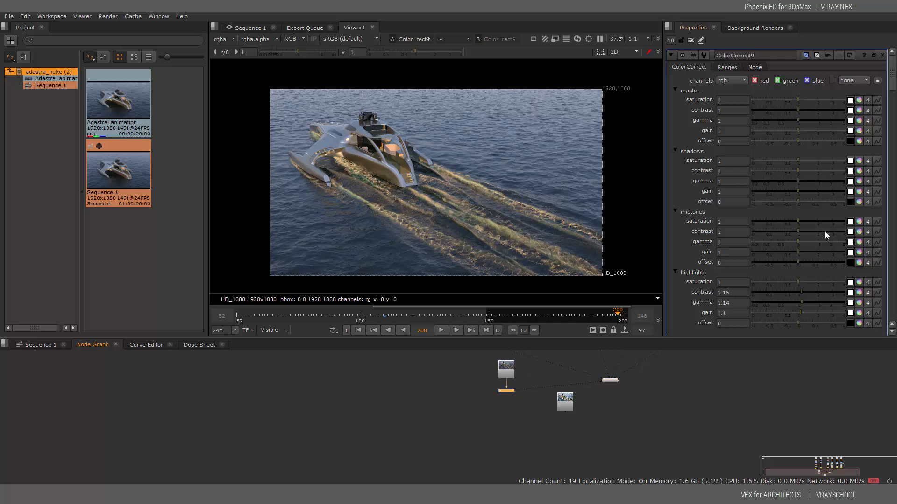
# Try highlights saturation, gamma and gain changes, then reset highlights contrast, gamma and gain to 1
pyautogui.moveTo(800, 282); pyautogui.dragTo(752, 281)
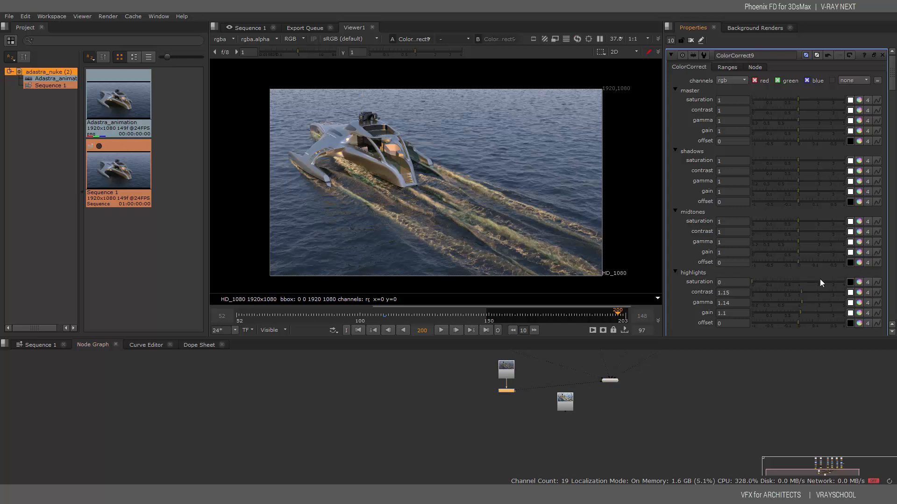
pyautogui.moveTo(802, 301); pyautogui.dragTo(795, 282)
pyautogui.moveTo(800, 221)
pyautogui.mouseDown()
pyautogui.moveTo(822, 217)
pyautogui.moveTo(772, 218)
pyautogui.moveTo(797, 223)
pyautogui.mouseUp()
pyautogui.moveTo(807, 280)
pyautogui.mouseDown()
pyautogui.moveTo(823, 281)
pyautogui.moveTo(775, 280)
pyautogui.moveTo(797, 283)
pyautogui.mouseUp()
pyautogui.moveTo(800, 314); pyautogui.dragTo(778, 292)
pyautogui.click(796, 220)
pyautogui.click(798, 293)
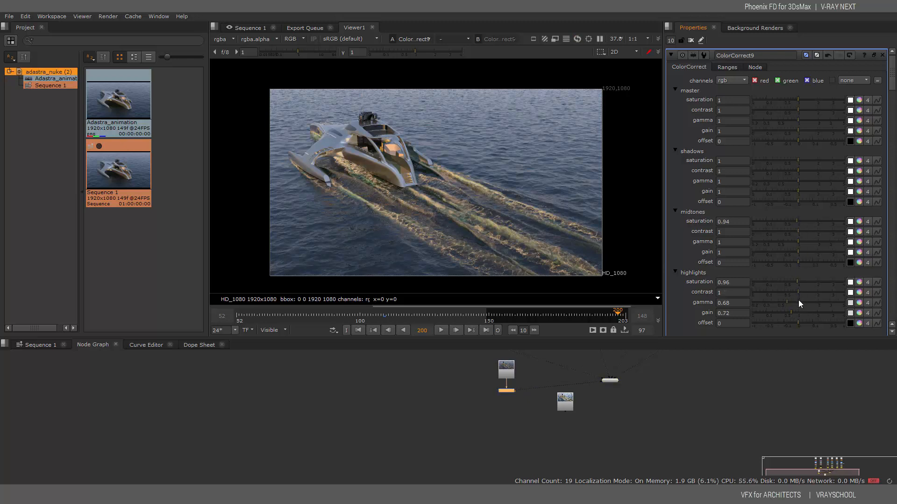
pyautogui.click(797, 302)
pyautogui.click(798, 313)
pyautogui.click(798, 312)
# Set midtones gamma 1.35 and saturation 0.94, lift midtones offset, and drop shadows offset to -0.02
pyautogui.moveTo(799, 262); pyautogui.dragTo(801, 253)
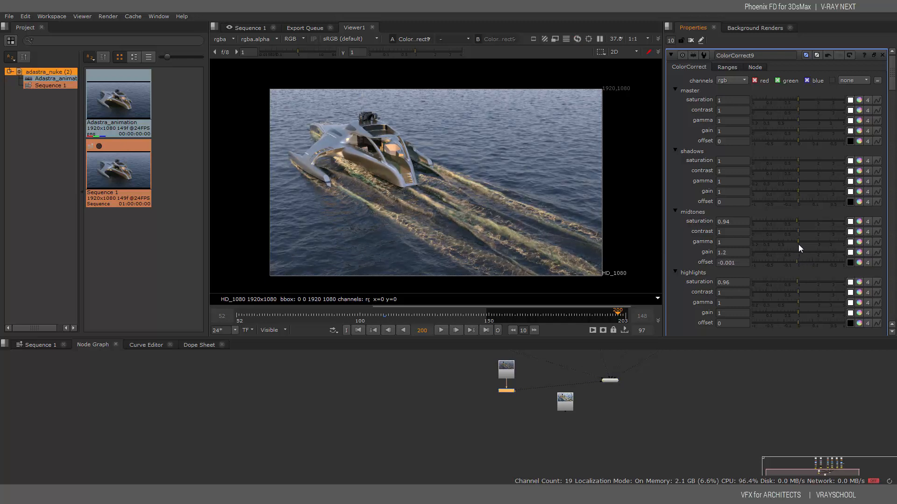
pyautogui.click(797, 241)
pyautogui.moveTo(805, 239); pyautogui.dragTo(807, 230)
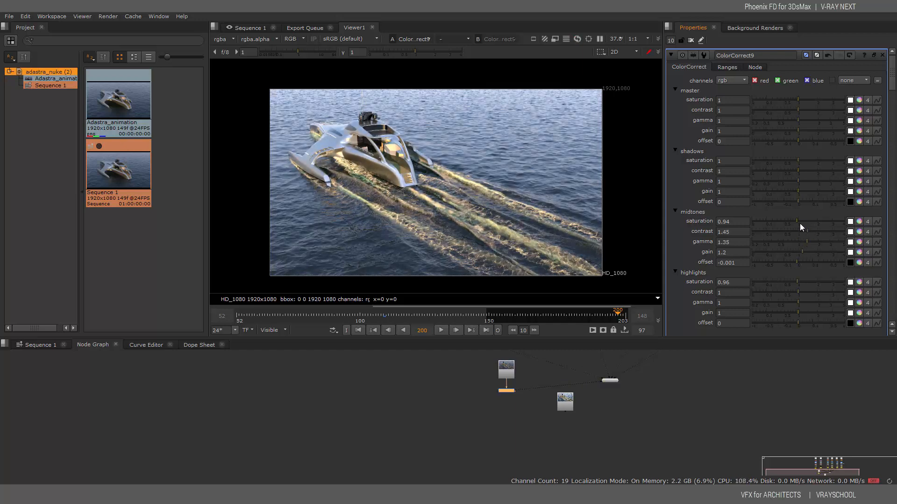
pyautogui.click(799, 222)
pyautogui.click(798, 220)
pyautogui.click(797, 221)
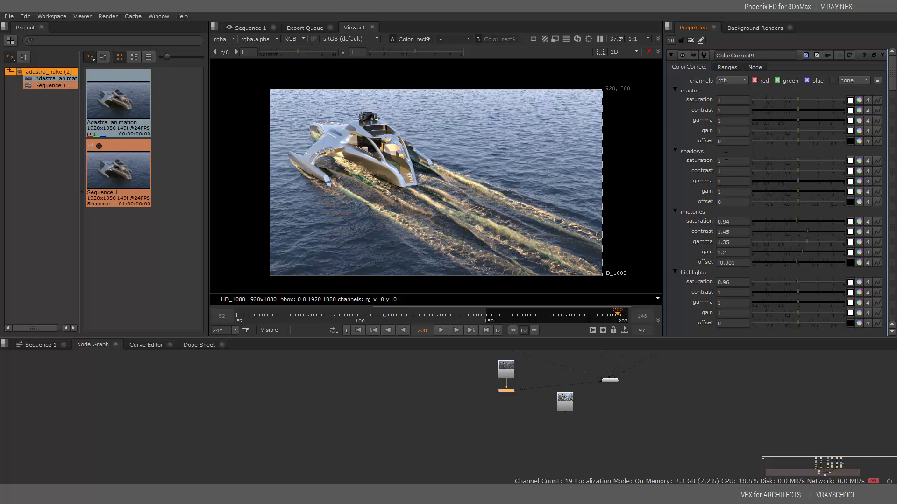
pyautogui.moveTo(799, 201); pyautogui.dragTo(791, 202)
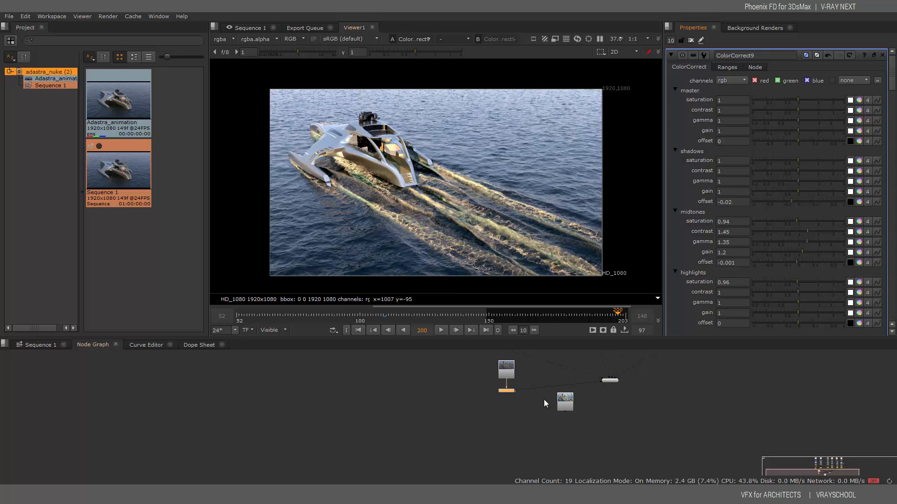
# Compare the ungraded Read3 image against the ColorCorrect9 result
pyautogui.click(561, 399)
pyautogui.press('1')
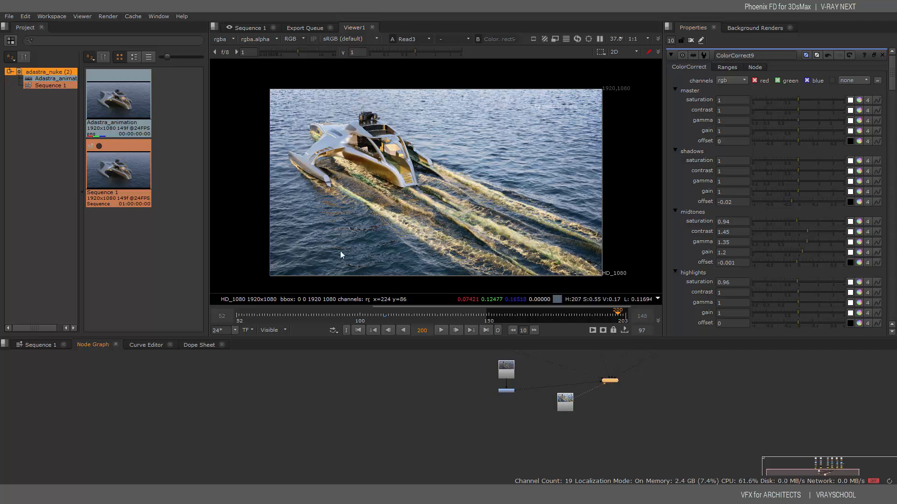
pyautogui.click(510, 391)
pyautogui.press('1')
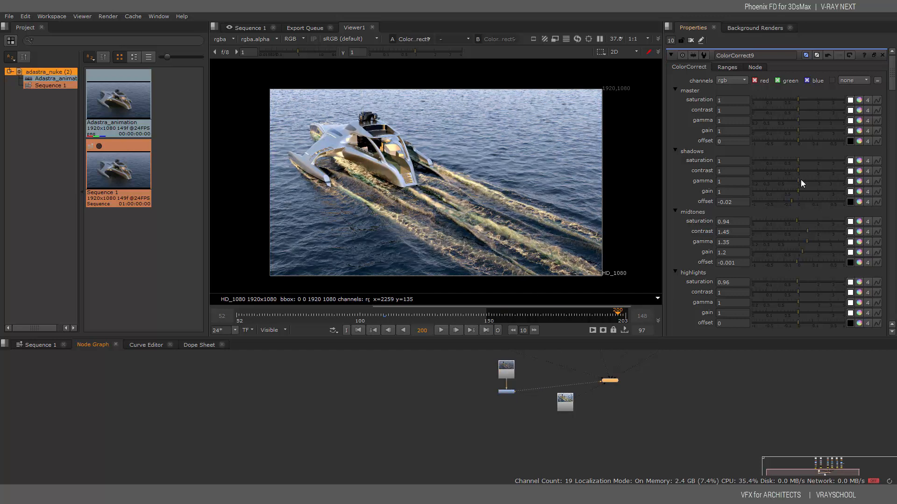
# Set shadows gain and saturation to 0.96, and master gamma 0.92, gain 0.94, offset -0.002
pyautogui.moveTo(800, 189); pyautogui.dragTo(797, 189)
pyautogui.moveTo(802, 159); pyautogui.dragTo(796, 159)
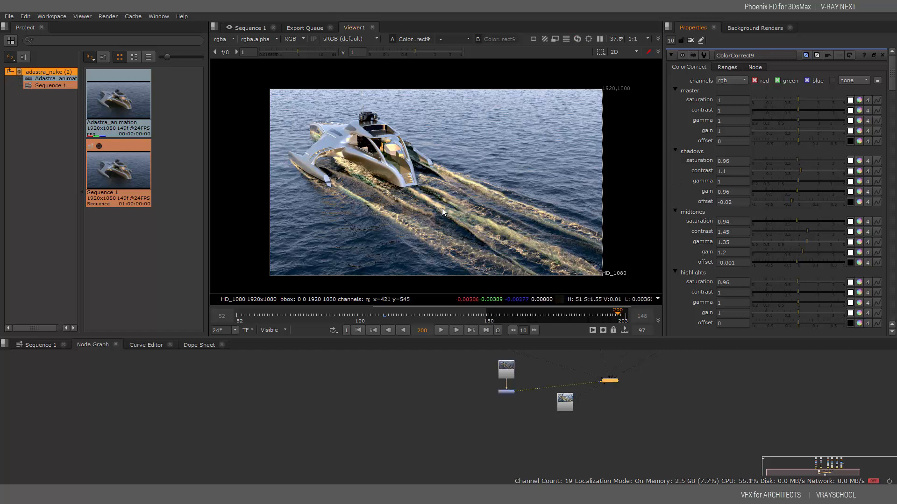
pyautogui.moveTo(791, 199); pyautogui.dragTo(798, 199)
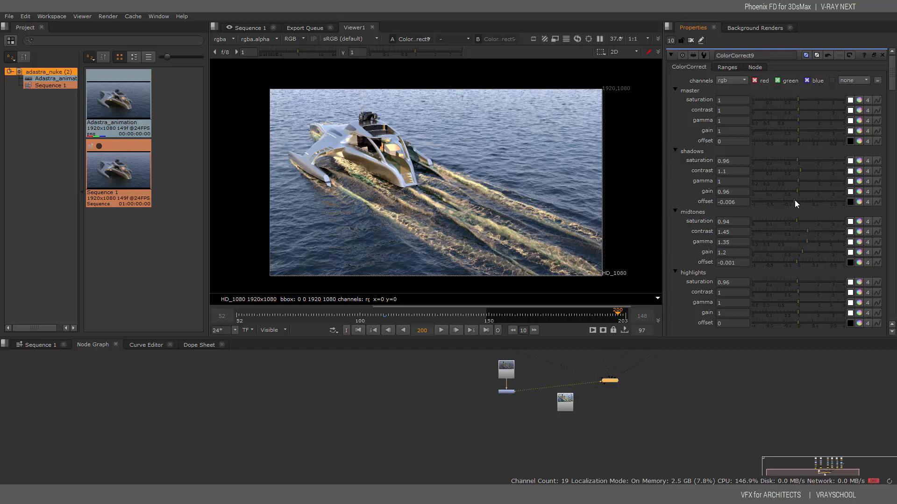
pyautogui.moveTo(799, 141); pyautogui.dragTo(796, 139)
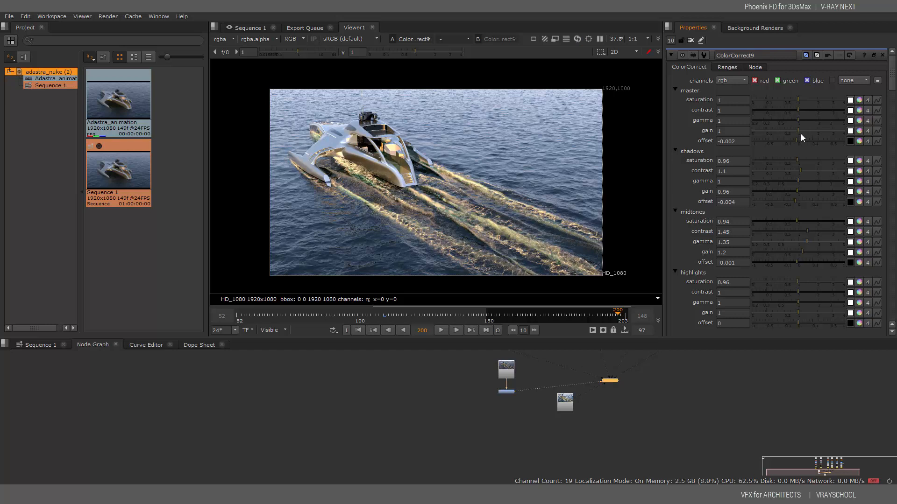
pyautogui.moveTo(798, 130); pyautogui.dragTo(798, 108)
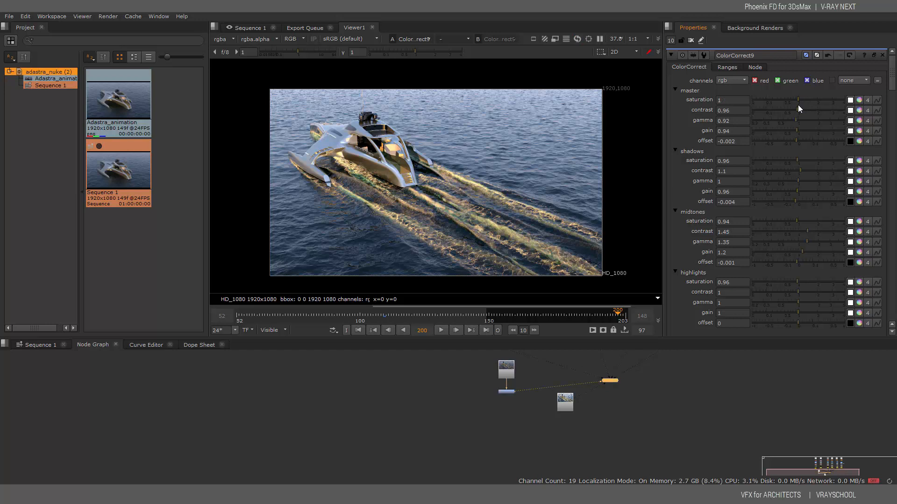
# Recheck Read3 against the graded image, leaving ColorCorrect9 selected
pyautogui.click(558, 402)
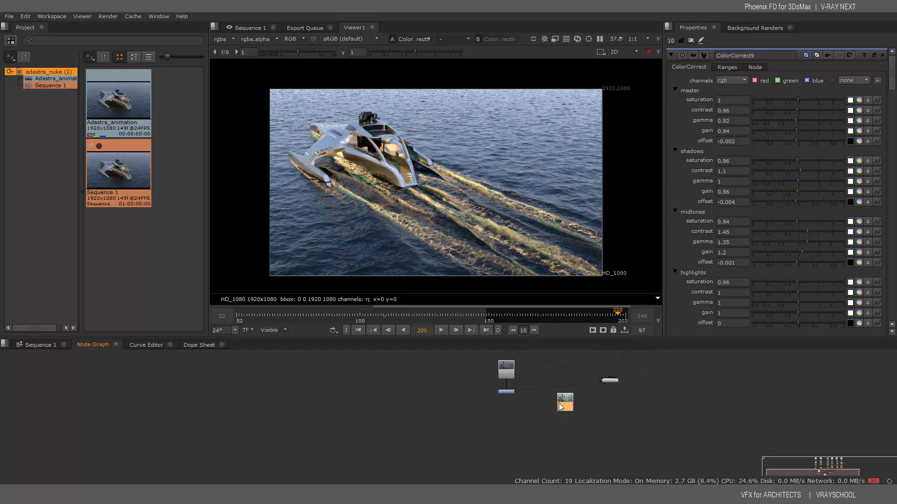
pyautogui.press('1')
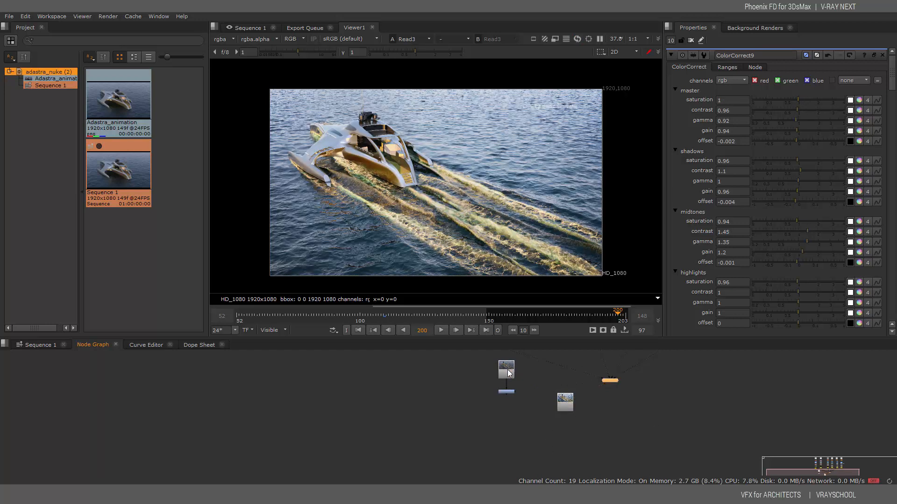
pyautogui.click(508, 391)
pyautogui.press('1')
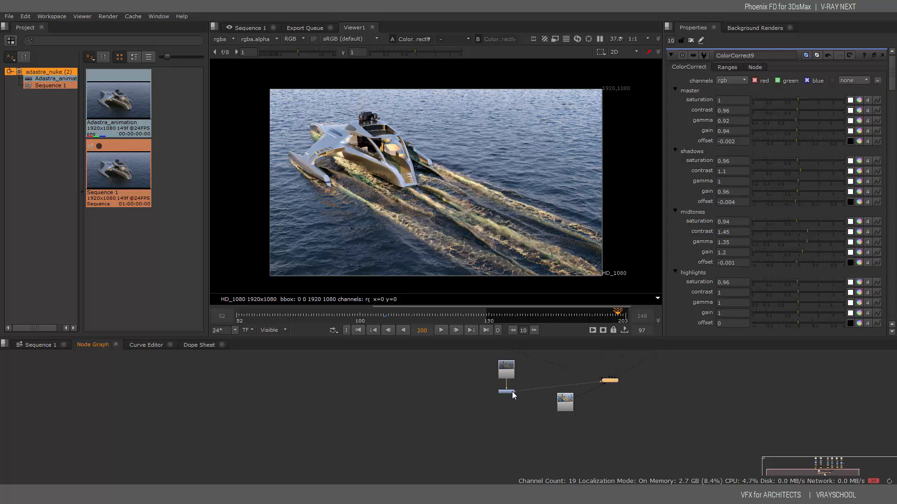
pyautogui.click(507, 392)
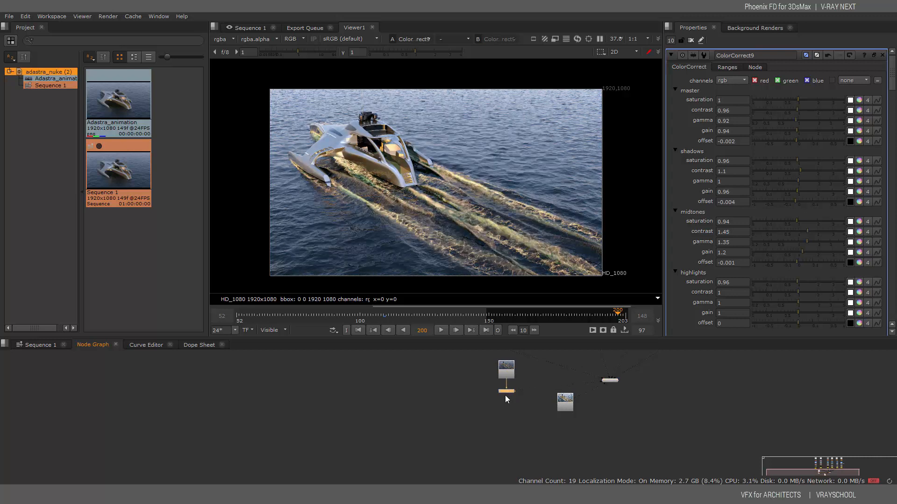
# Add a Glow node after ColorCorrect9 and reduce its tint to 0.06
pyautogui.rightClick(505, 384)
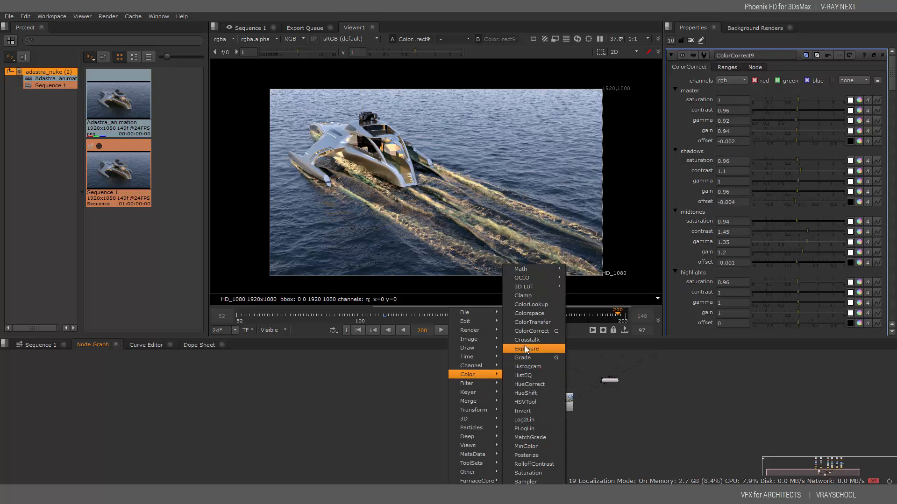
pyautogui.moveTo(487, 360)
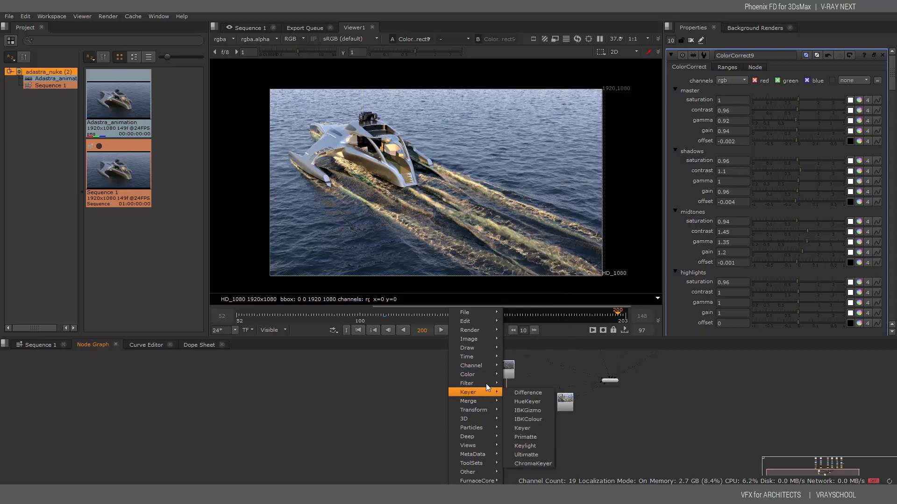
pyautogui.moveTo(494, 384)
pyautogui.click(520, 375)
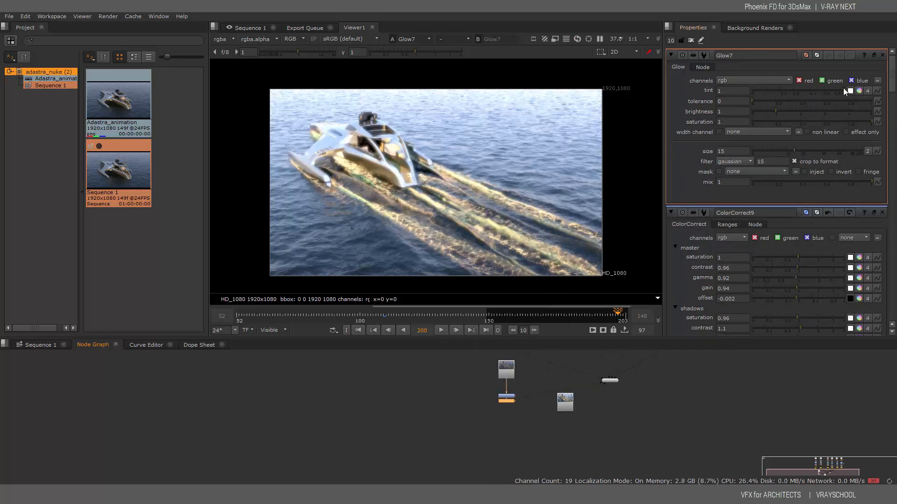
pyautogui.moveTo(843, 88); pyautogui.dragTo(783, 107)
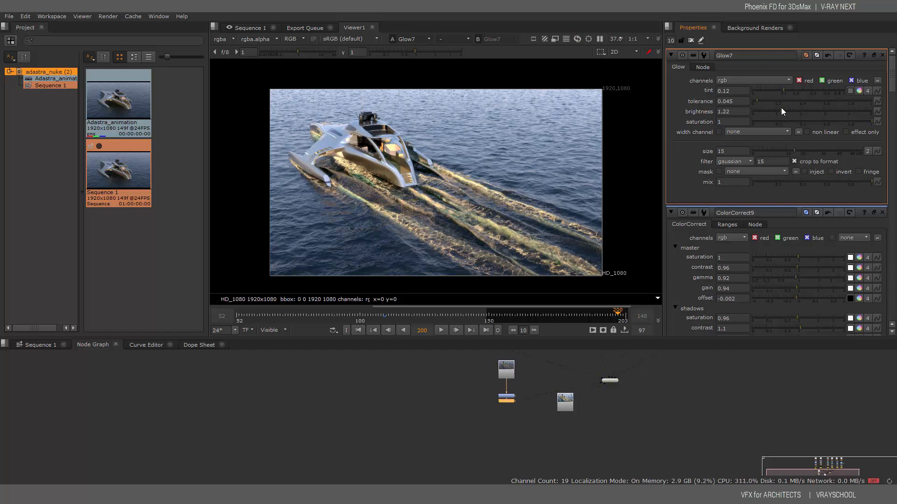
# Compare Glow7 on and off, set its brightness to 0.92, and tidy the node positions
pyautogui.moveTo(508, 395); pyautogui.dragTo(508, 386)
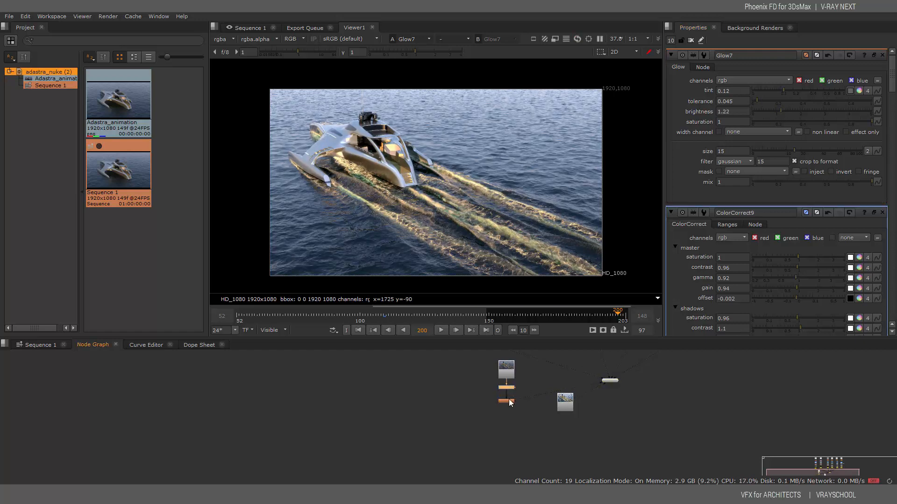
pyautogui.click(509, 401)
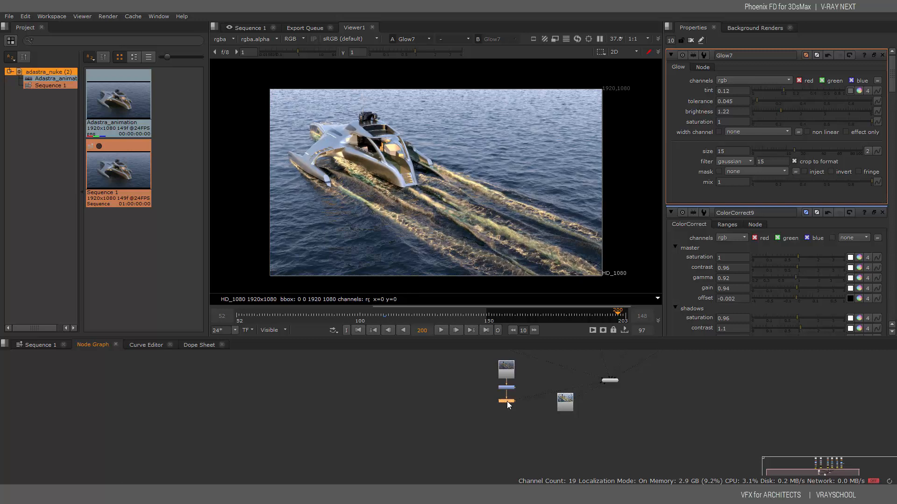
pyautogui.press('d')
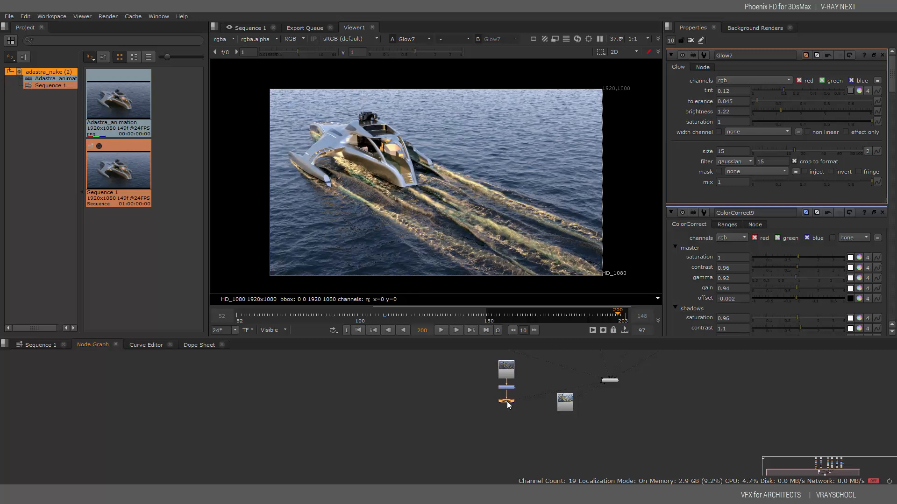
pyautogui.press('d')
pyautogui.press('d')
pyautogui.press('d')
pyautogui.press('d')
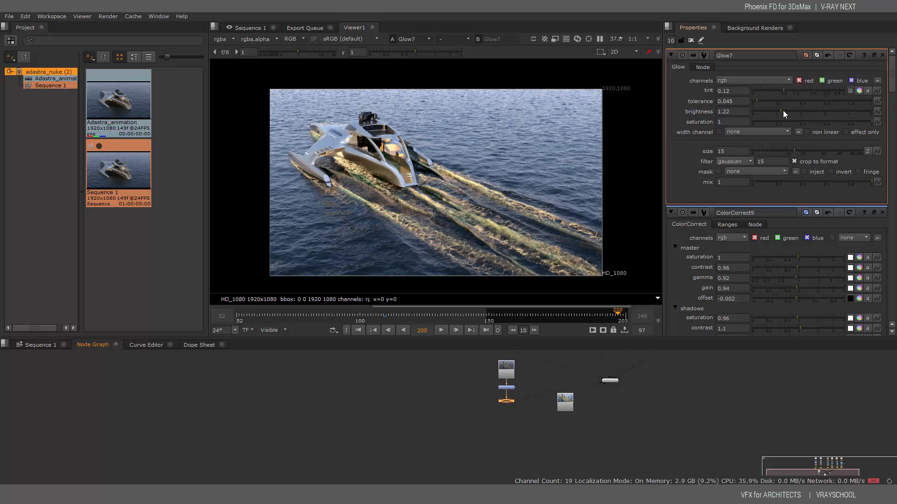
pyautogui.moveTo(781, 111); pyautogui.dragTo(775, 90)
pyautogui.moveTo(510, 402); pyautogui.dragTo(509, 398)
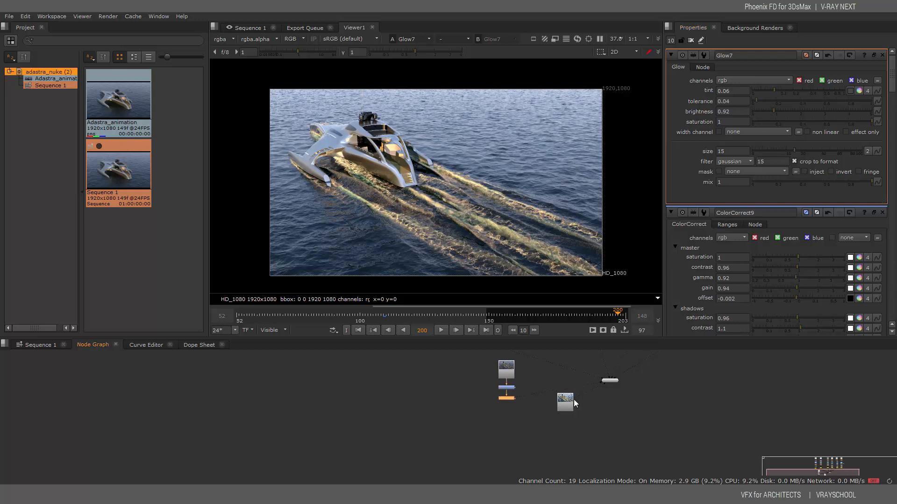
# Add a HueCorrect7 node below the glow and move the second Read node aside
pyautogui.rightClick(504, 408)
pyautogui.moveTo(477, 389)
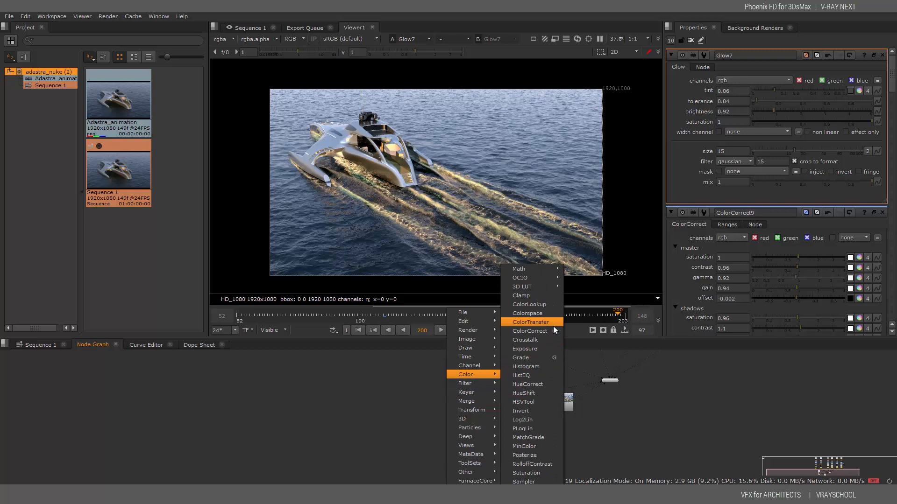
pyautogui.click(536, 384)
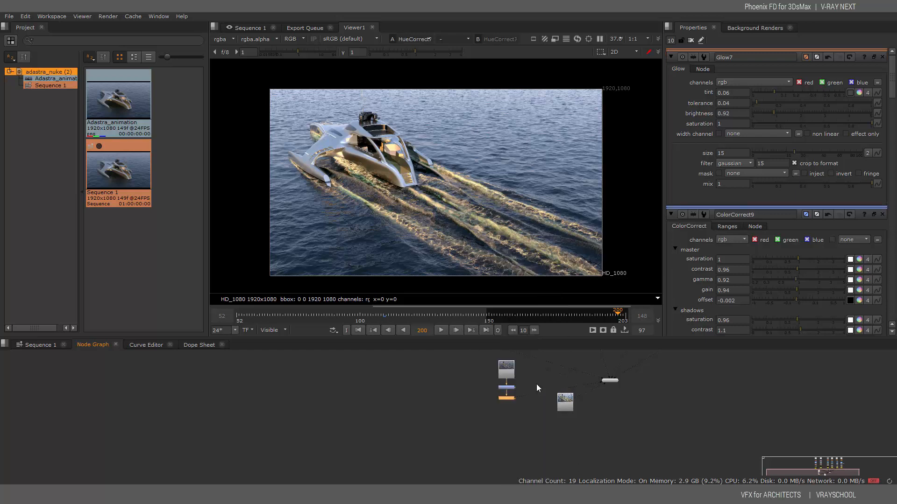
pyautogui.moveTo(510, 399); pyautogui.dragTo(514, 413)
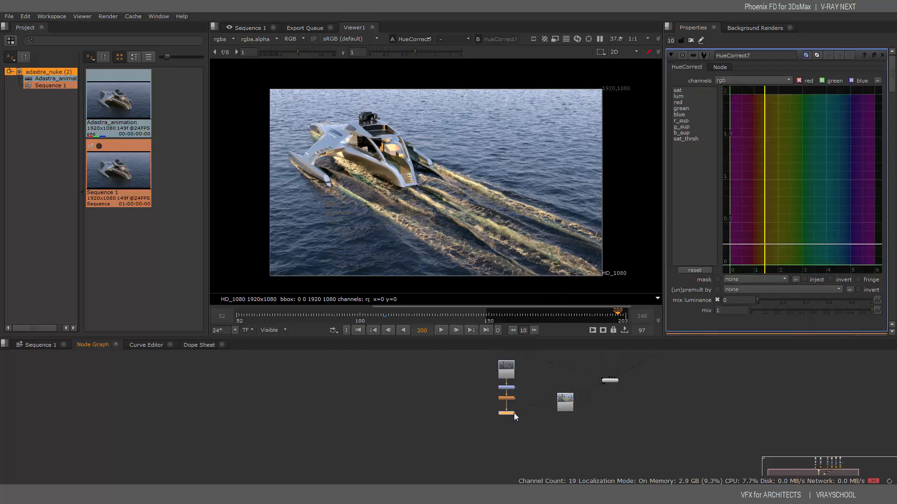
pyautogui.moveTo(568, 405); pyautogui.dragTo(599, 421)
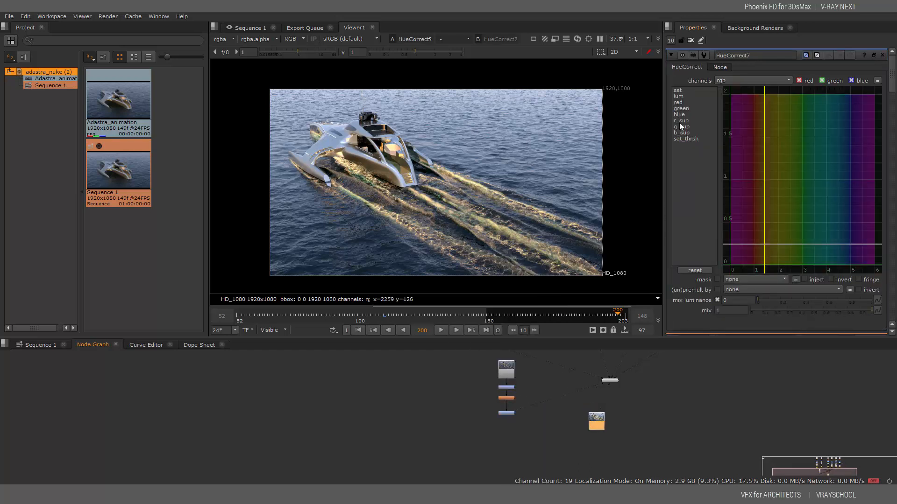
# Reshape the HueCorrect7 lum curve, brightening hues near 1 and dimming hues around 4
pyautogui.click(684, 96)
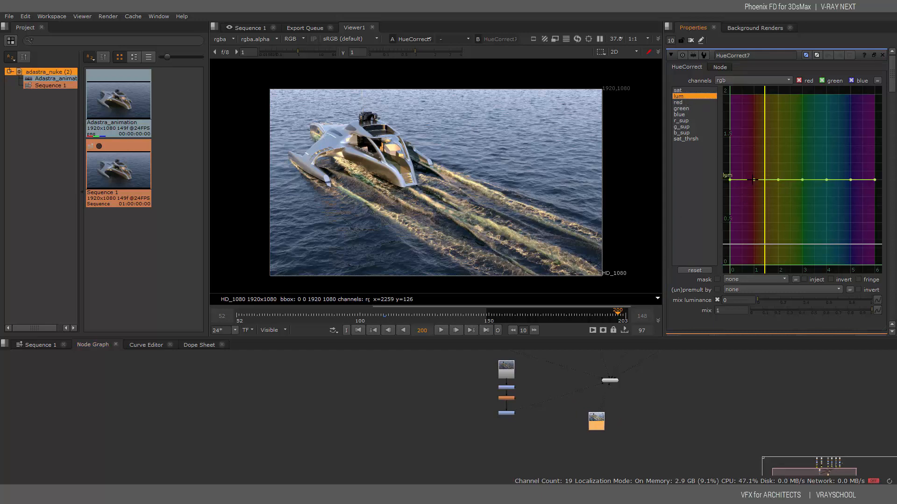
pyautogui.moveTo(753, 179); pyautogui.dragTo(803, 176)
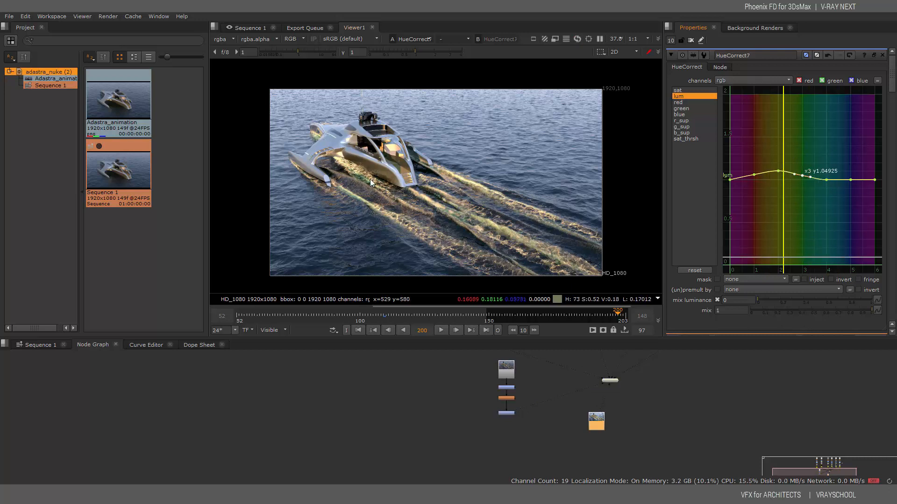
pyautogui.moveTo(827, 180); pyautogui.dragTo(851, 173)
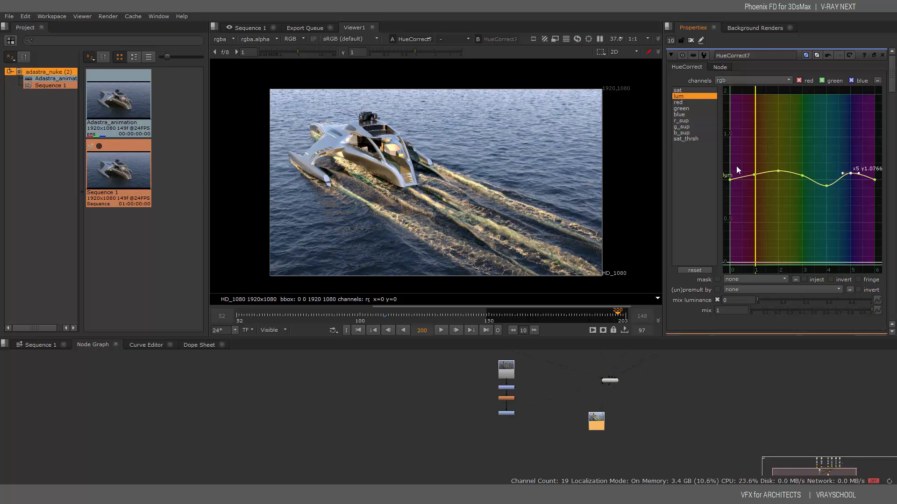
pyautogui.click(680, 103)
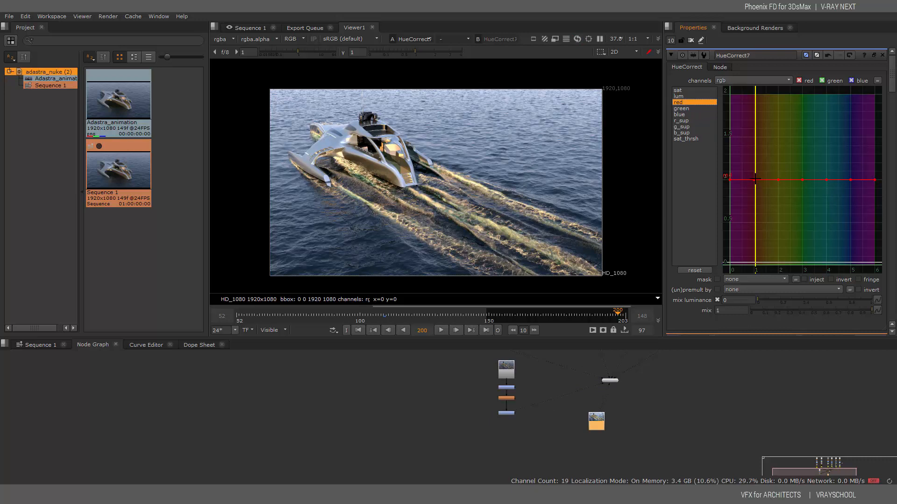
# Boost the red hue curve around hues 1 and 3 and raise the green curve at hue 2
pyautogui.moveTo(754, 179); pyautogui.dragTo(844, 195)
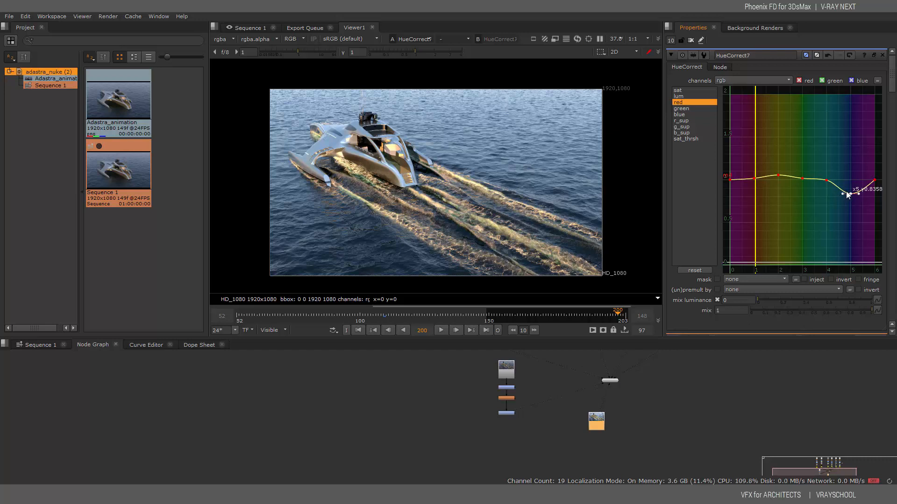
pyautogui.click(803, 178)
pyautogui.moveTo(802, 178); pyautogui.dragTo(849, 183)
pyautogui.click(684, 108)
pyautogui.click(798, 204)
pyautogui.click(801, 180)
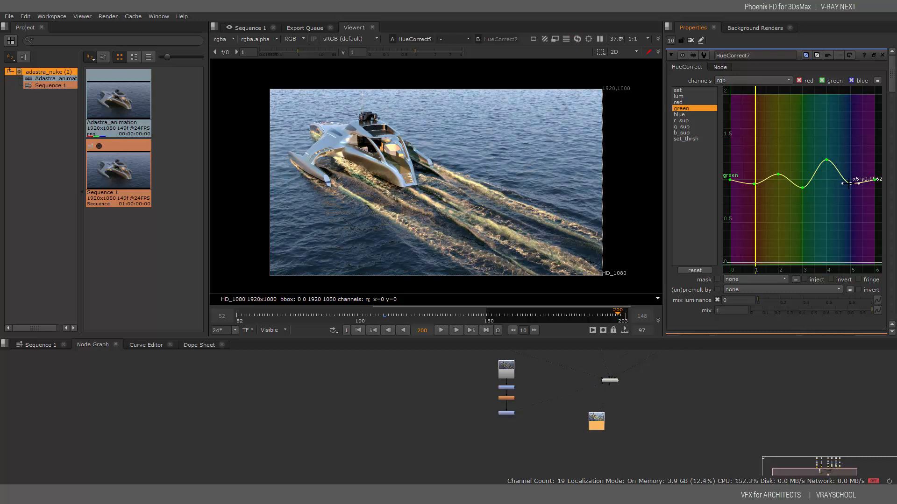
# Lower the blue hue curve slightly from hue 1, then view the original Read3 render
pyautogui.click(681, 114)
pyautogui.moveTo(755, 179); pyautogui.dragTo(851, 189)
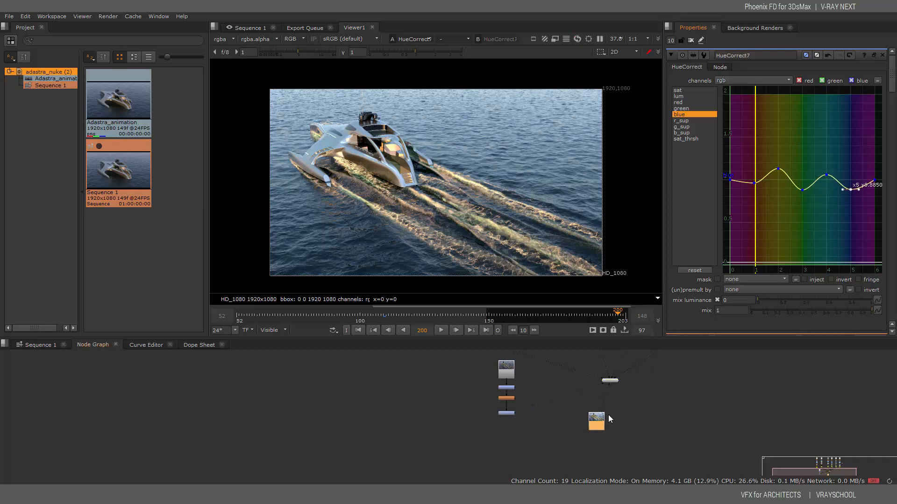
pyautogui.moveTo(596, 422); pyautogui.dragTo(559, 423)
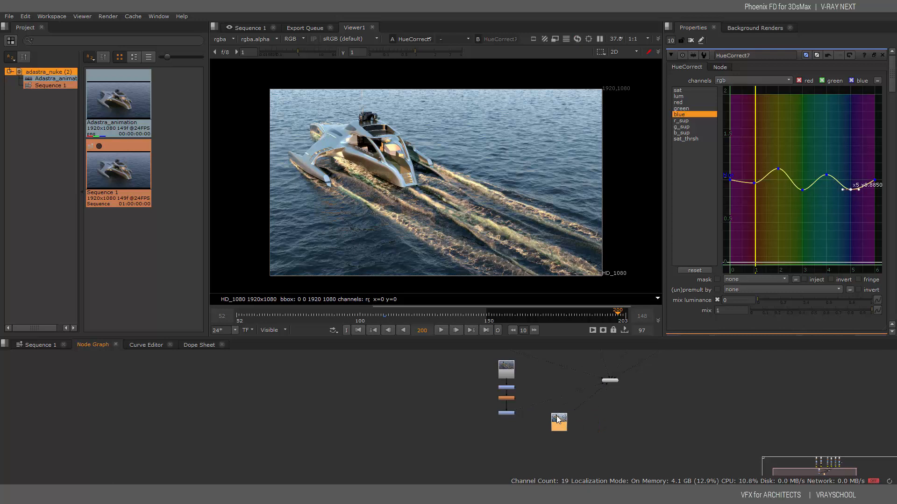
pyautogui.press('1')
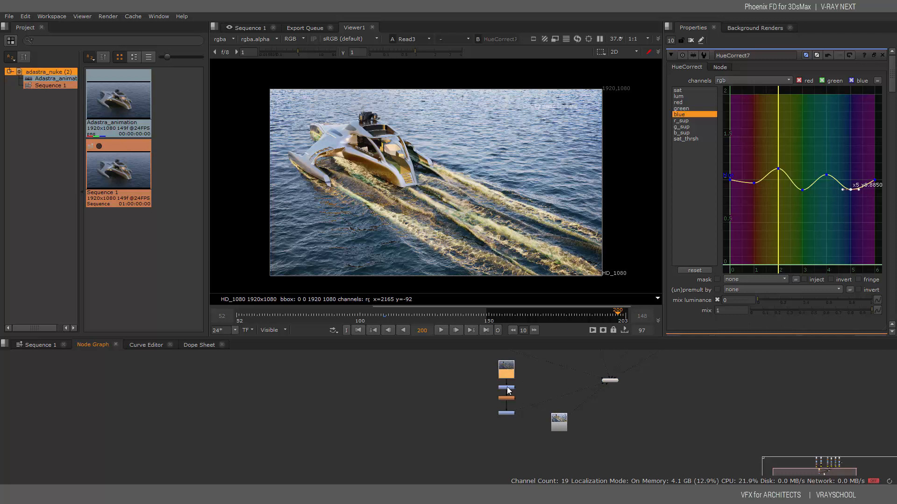
# Show the HueCorrect7 graded result in the viewer again
pyautogui.click(506, 414)
pyautogui.press('1')
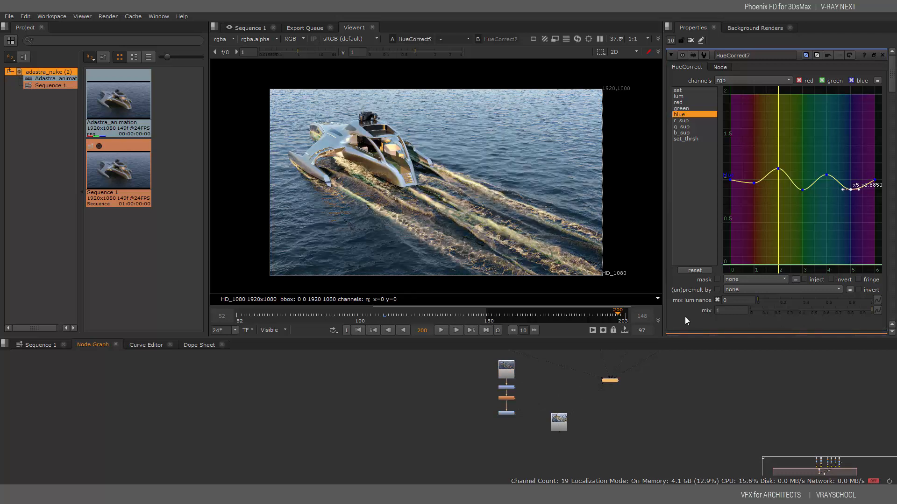
pyautogui.click(753, 182)
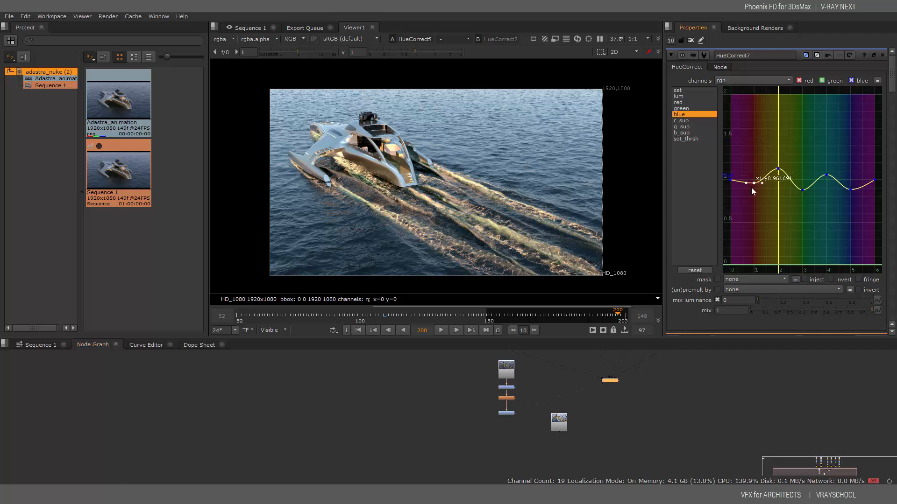
# Lower the Glow7 tint to 0.022, then reopen the HueCorrect7 properties
pyautogui.click(509, 366)
pyautogui.click(507, 388)
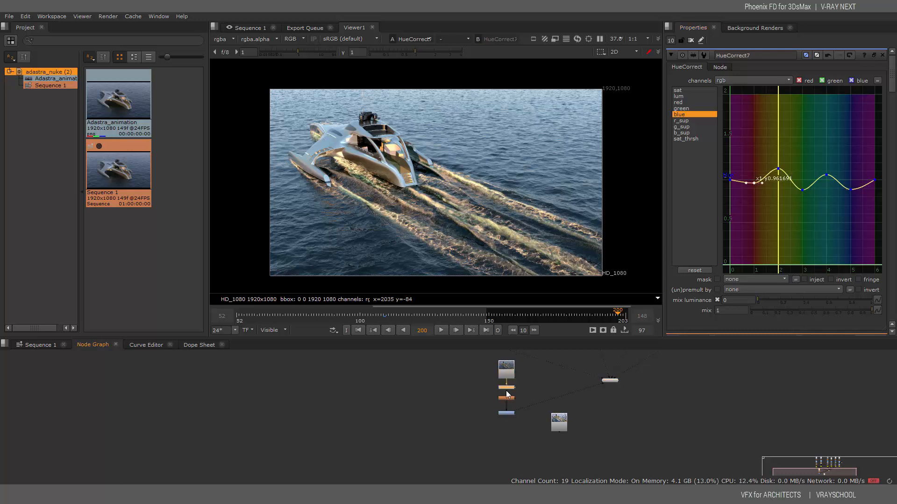
pyautogui.click(507, 399)
pyautogui.doubleClick(510, 388)
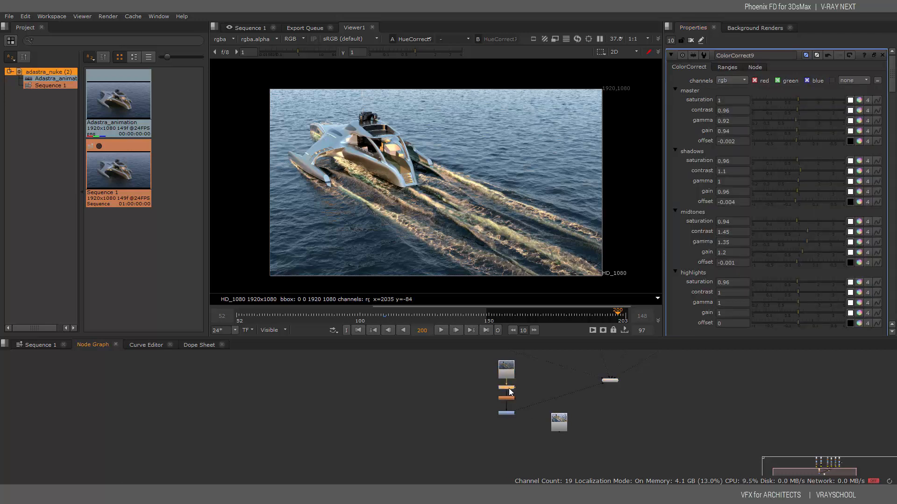
pyautogui.doubleClick(509, 398)
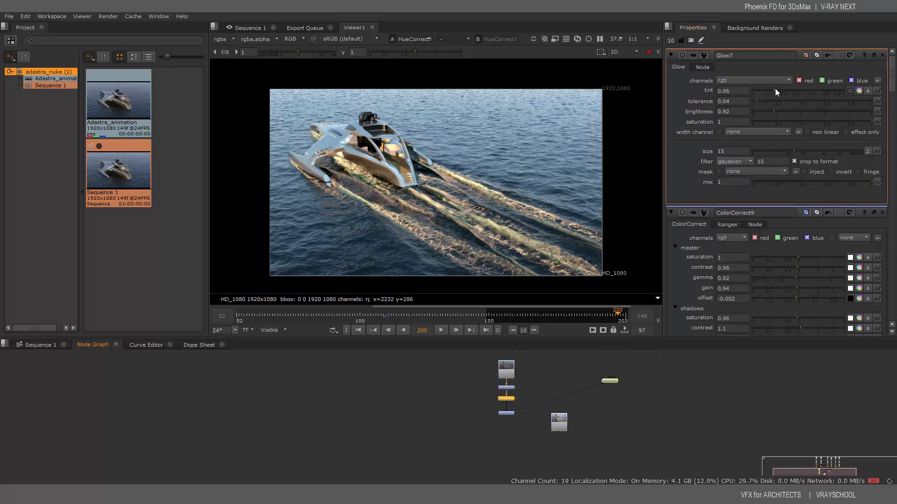
pyautogui.moveTo(774, 88)
pyautogui.mouseDown()
pyautogui.moveTo(750, 85)
pyautogui.moveTo(765, 91)
pyautogui.mouseUp()
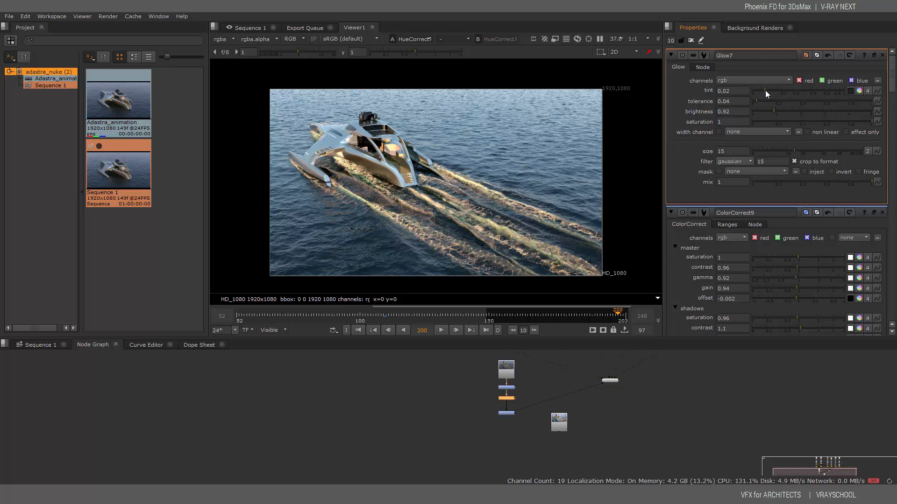
pyautogui.click(512, 413)
pyautogui.doubleClick(506, 413)
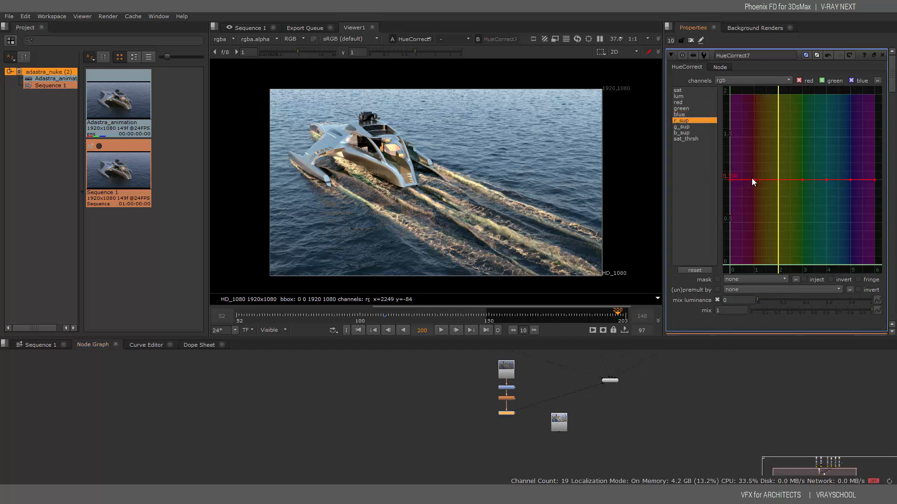
# Lower the r_sup curve at hue 1 and dip the g_sup curve there
pyautogui.moveTo(754, 180); pyautogui.dragTo(850, 170)
pyautogui.click(682, 126)
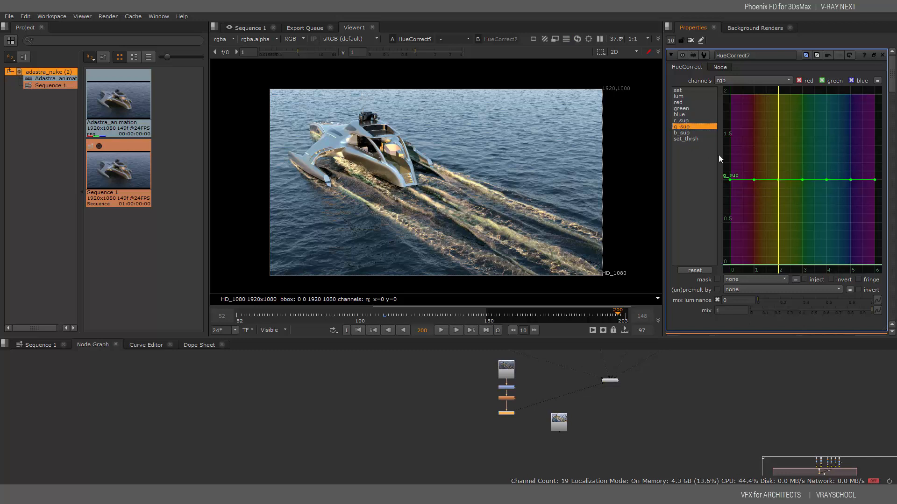
pyautogui.moveTo(754, 180); pyautogui.dragTo(850, 186)
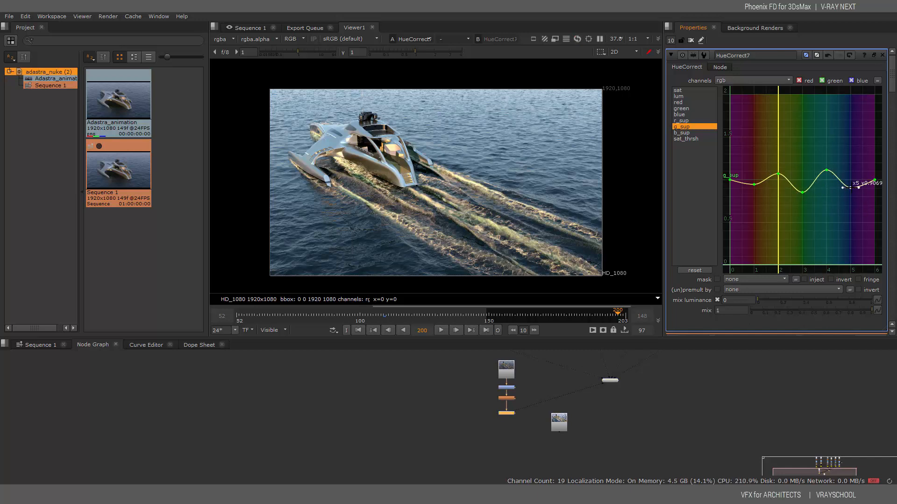
# Shape the b_sup curve into gentle waves around 1, raising hue 5 into a peak
pyautogui.click(700, 133)
pyautogui.moveTo(754, 179); pyautogui.dragTo(802, 189)
pyautogui.click(803, 180)
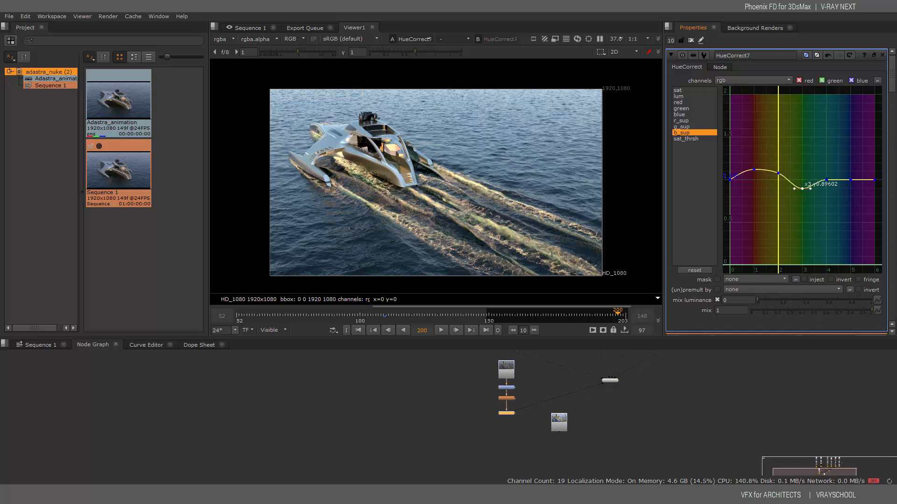
pyautogui.click(851, 180)
pyautogui.moveTo(850, 180); pyautogui.dragTo(777, 180)
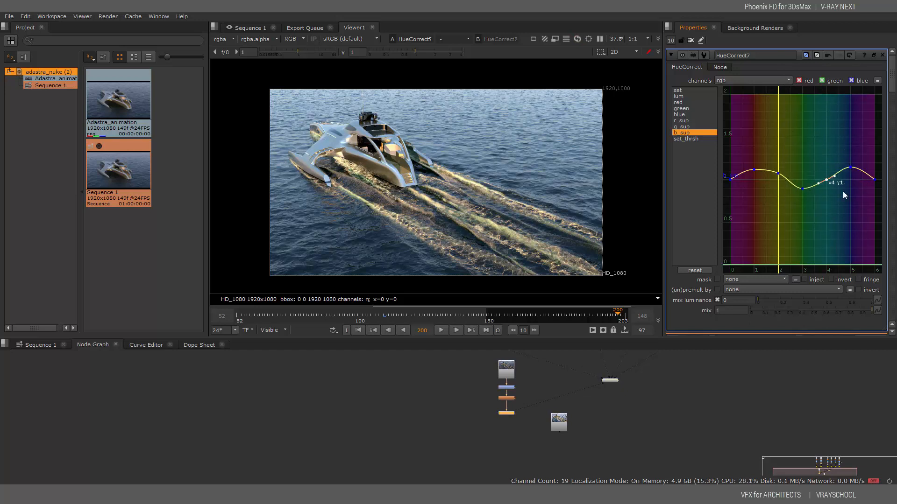
pyautogui.click(685, 138)
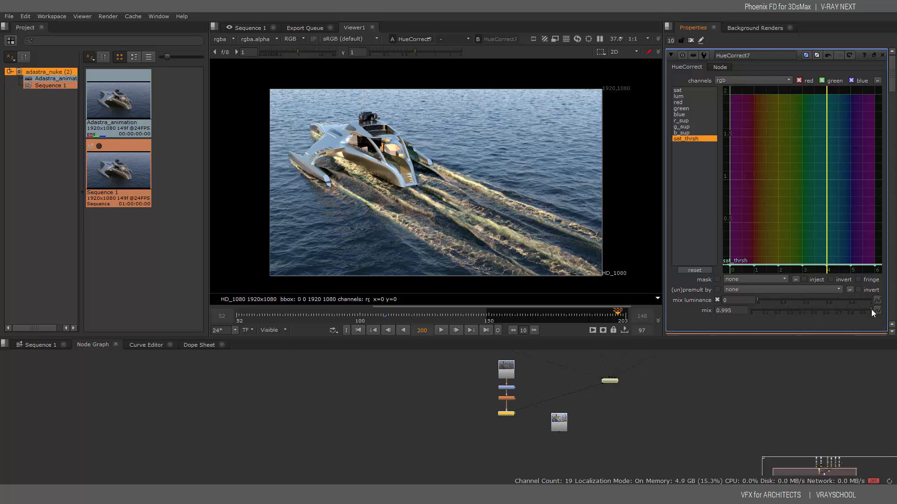
pyautogui.moveTo(650, 318); pyautogui.dragTo(438, 293)
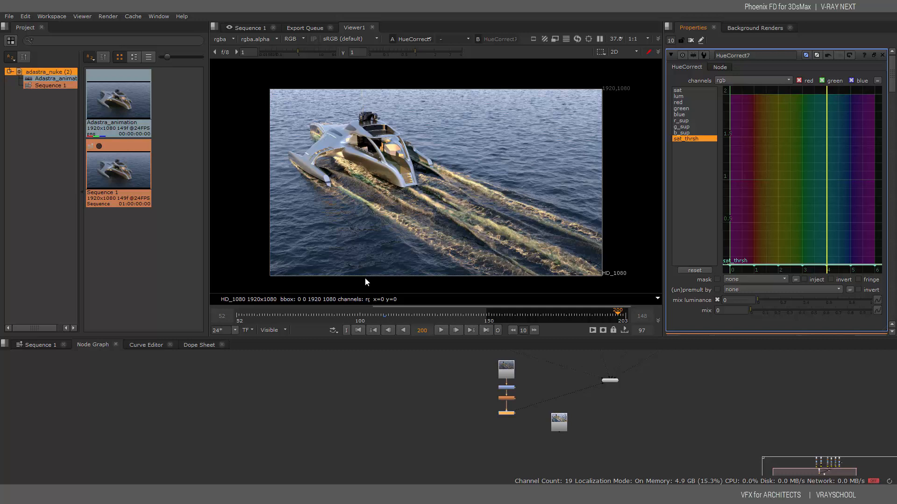
pyautogui.moveTo(434, 282); pyautogui.dragTo(895, 295)
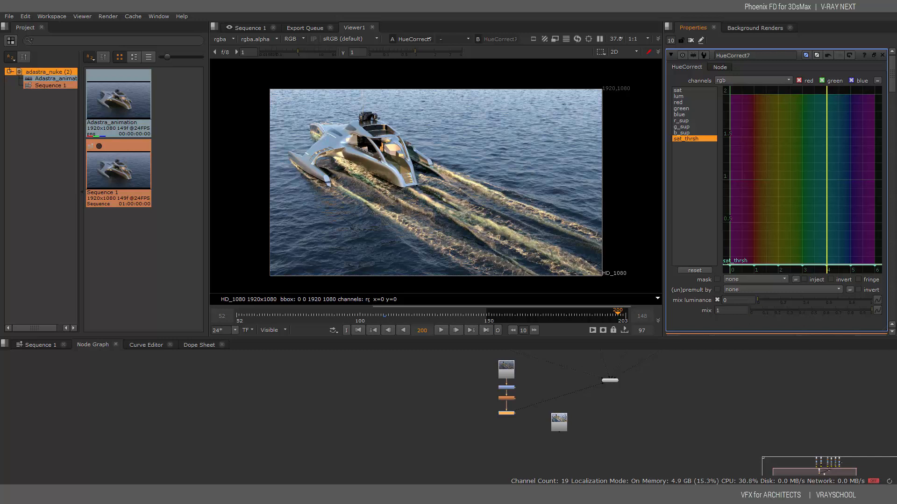
pyautogui.moveTo(635, 301); pyautogui.dragTo(896, 317)
pyautogui.scroll(-4, 894, 103)
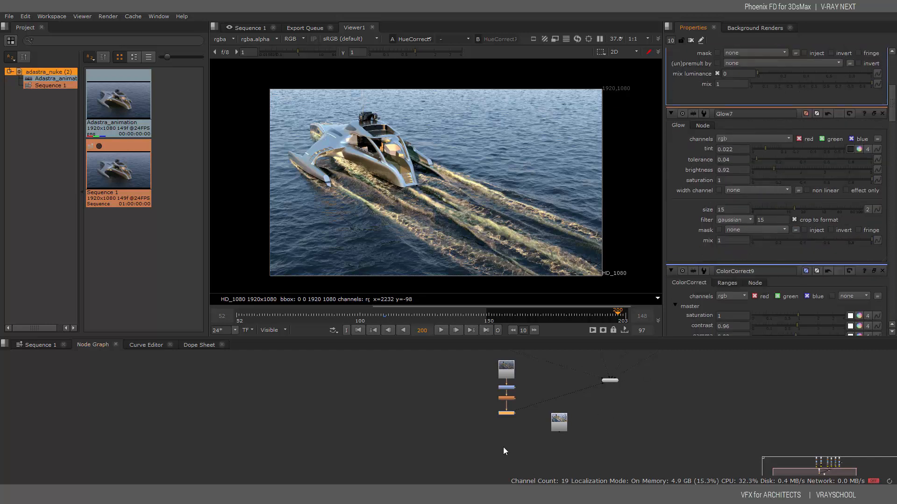
# Add a Sharpen7 node below the last HueCorrect node
pyautogui.rightClick(504, 419)
pyautogui.moveTo(482, 384)
pyautogui.click(536, 444)
pyautogui.moveTo(503, 415); pyautogui.dragTo(505, 425)
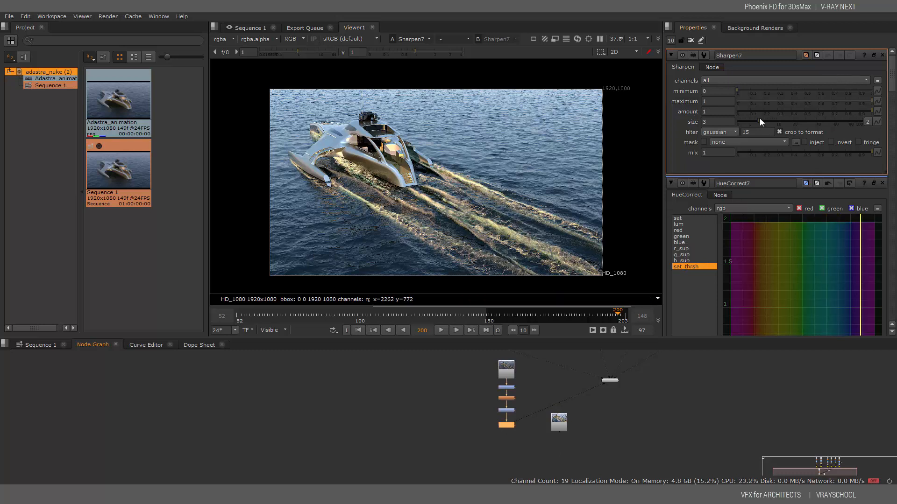
# Set Sharpen7 to size 1.8, minimum 0.035, maximum 0.765, amount 0.85, then toggle it to compare
pyautogui.moveTo(760, 120)
pyautogui.mouseDown()
pyautogui.moveTo(733, 119)
pyautogui.moveTo(859, 121)
pyautogui.moveTo(706, 116)
pyautogui.moveTo(751, 126)
pyautogui.mouseUp()
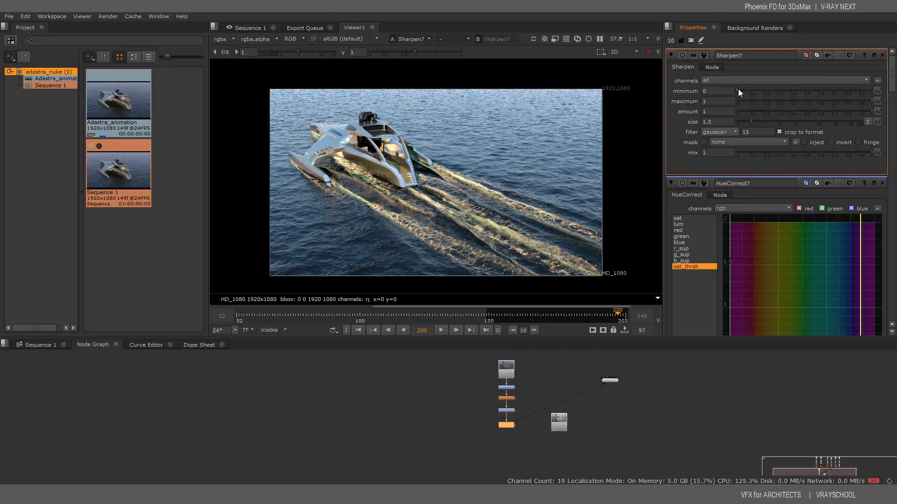
pyautogui.moveTo(737, 90)
pyautogui.mouseDown()
pyautogui.moveTo(868, 91)
pyautogui.moveTo(741, 93)
pyautogui.mouseUp()
pyautogui.moveTo(871, 100); pyautogui.dragTo(859, 122)
pyautogui.moveTo(752, 123)
pyautogui.mouseDown()
pyautogui.moveTo(766, 121)
pyautogui.moveTo(756, 119)
pyautogui.mouseUp()
pyautogui.moveTo(859, 111); pyautogui.dragTo(789, 109)
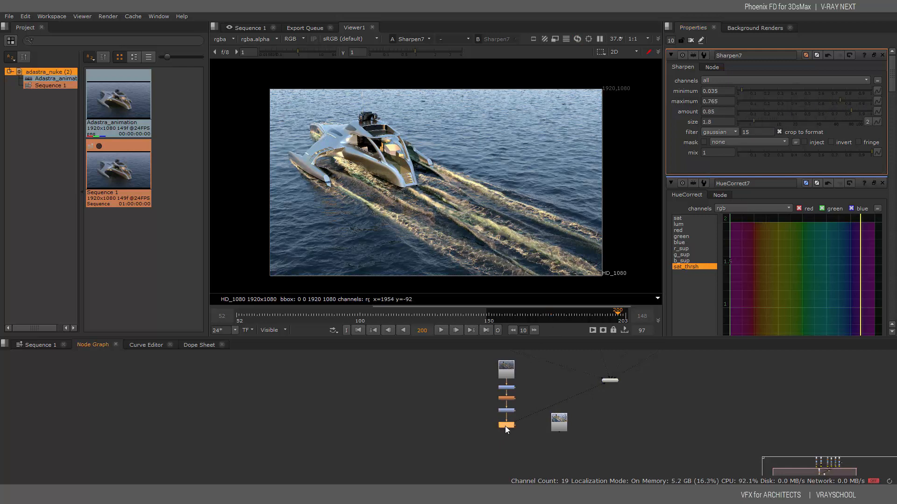
pyautogui.press('d')
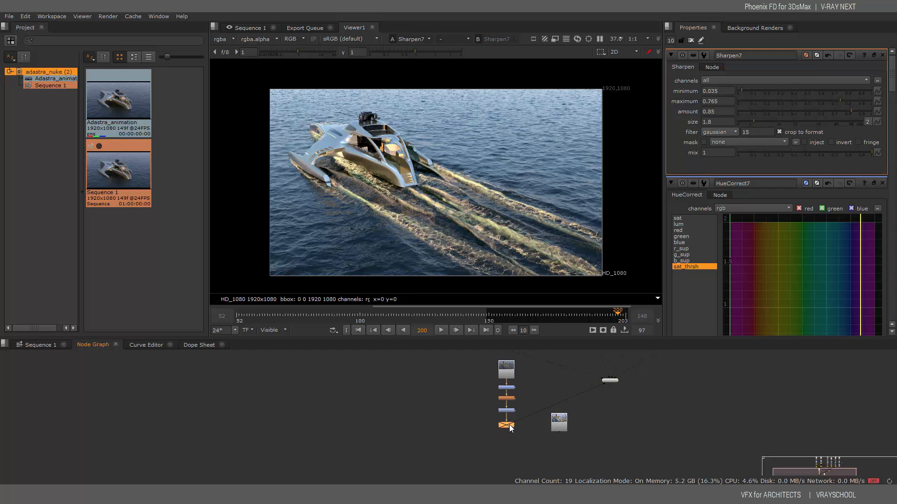
pyautogui.press('d')
pyautogui.click(680, 383)
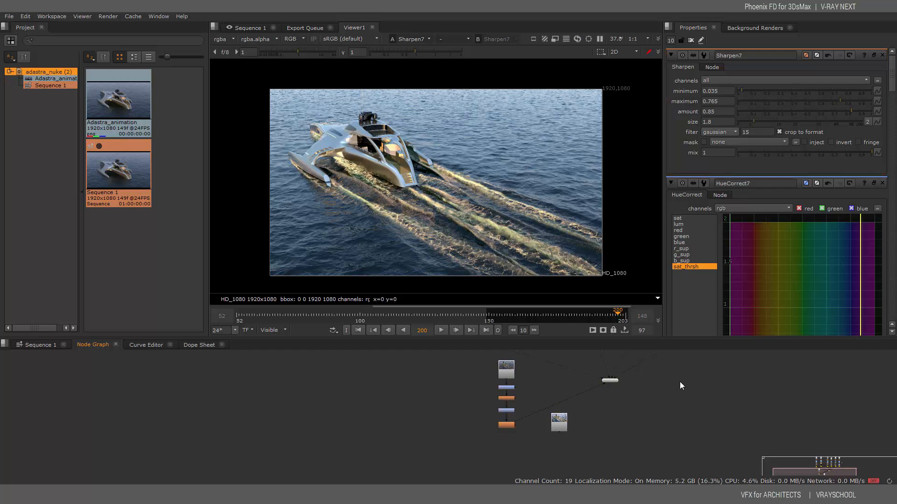
pyautogui.scroll(3, 617, 400)
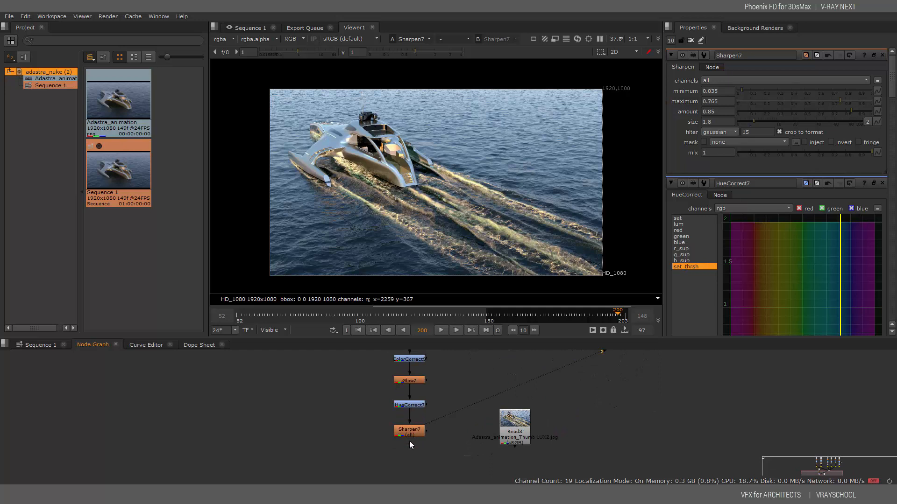
# Add a CCrosstalk11 node below Sharpen7 and show its output in the viewer
pyautogui.rightClick(410, 453)
pyautogui.moveTo(386, 364)
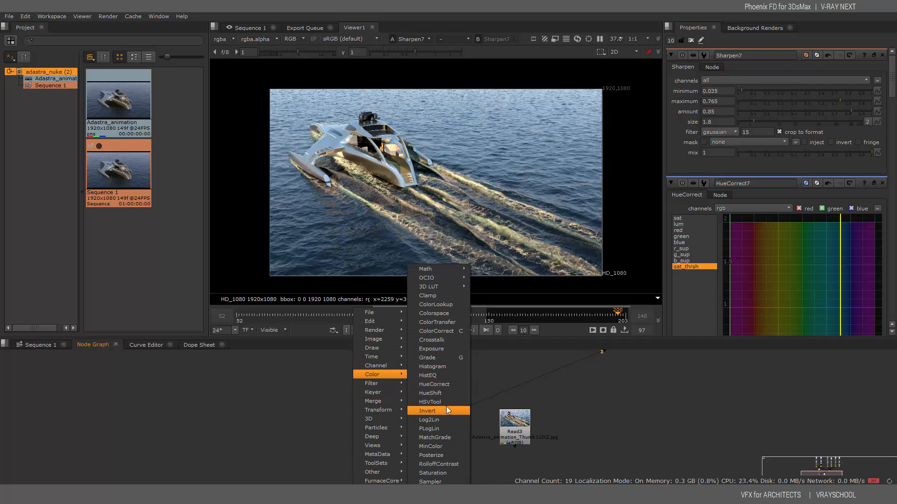
pyautogui.click(447, 339)
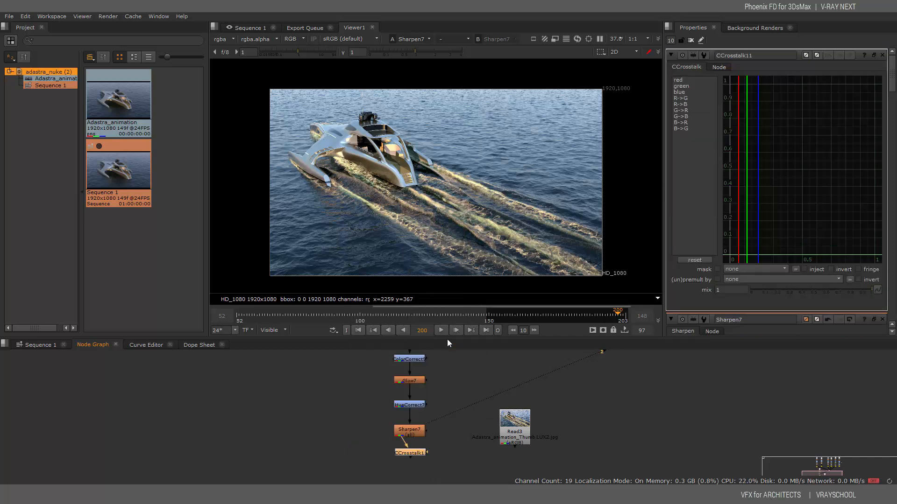
pyautogui.moveTo(422, 451); pyautogui.dragTo(414, 453)
pyautogui.press('2')
pyautogui.press('1')
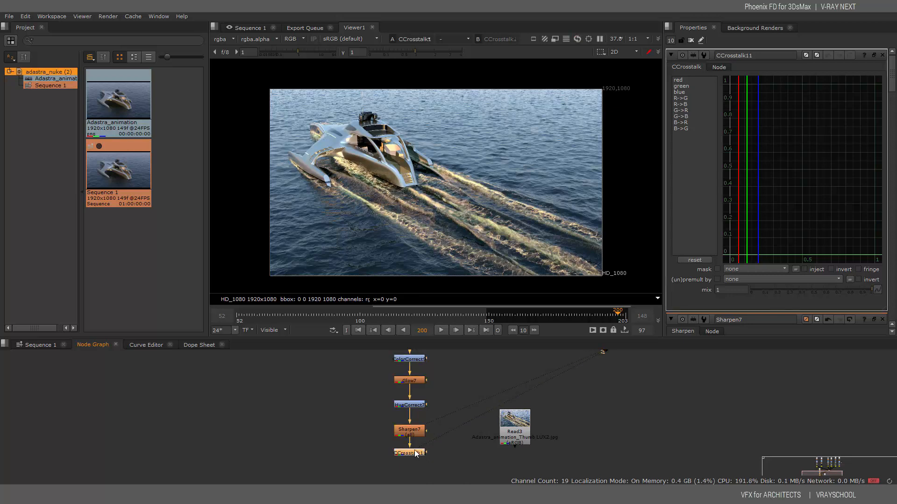
# Bend the red crosstalk curve near its top and steepen it near the origin
pyautogui.click(680, 80)
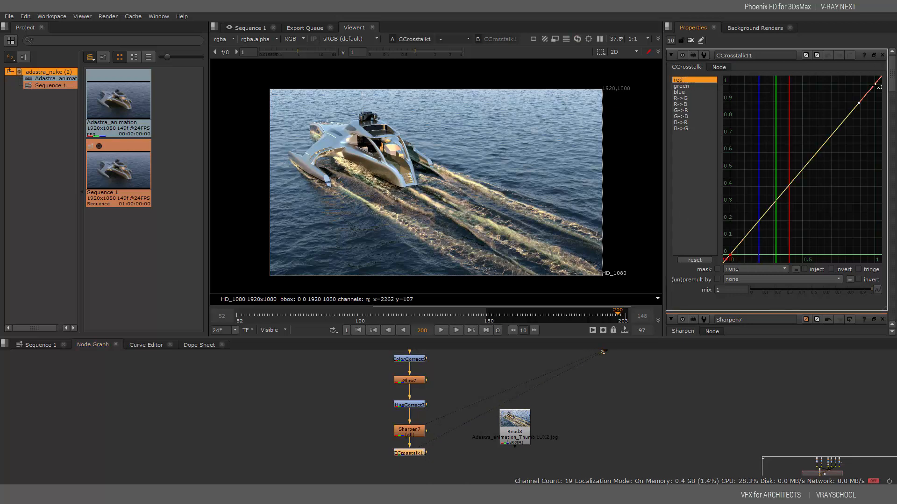
pyautogui.moveTo(858, 102); pyautogui.dragTo(859, 100)
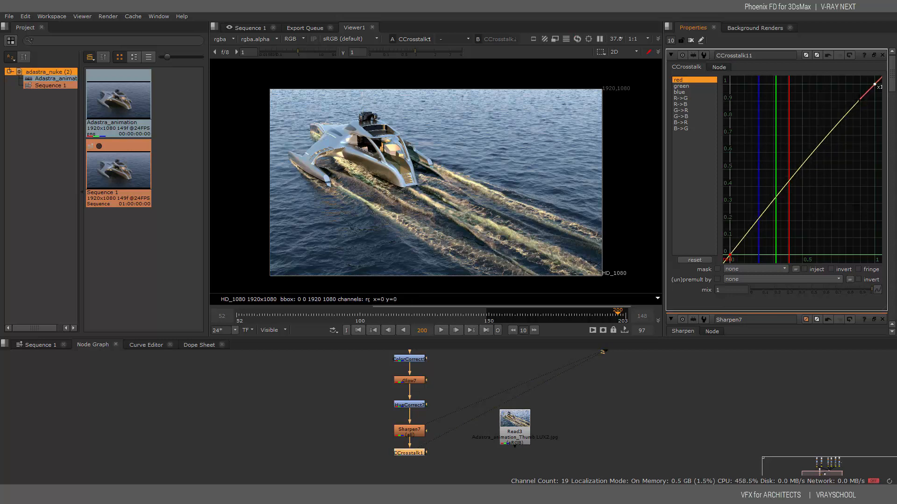
pyautogui.click(729, 255)
pyautogui.moveTo(744, 237); pyautogui.dragTo(747, 234)
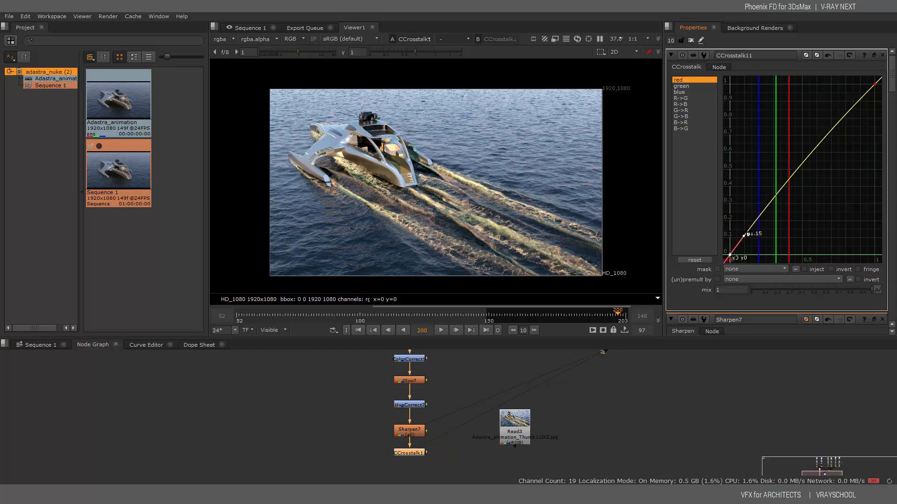
# Bow the green curve upward and steepen its low end to 1.25
pyautogui.click(688, 86)
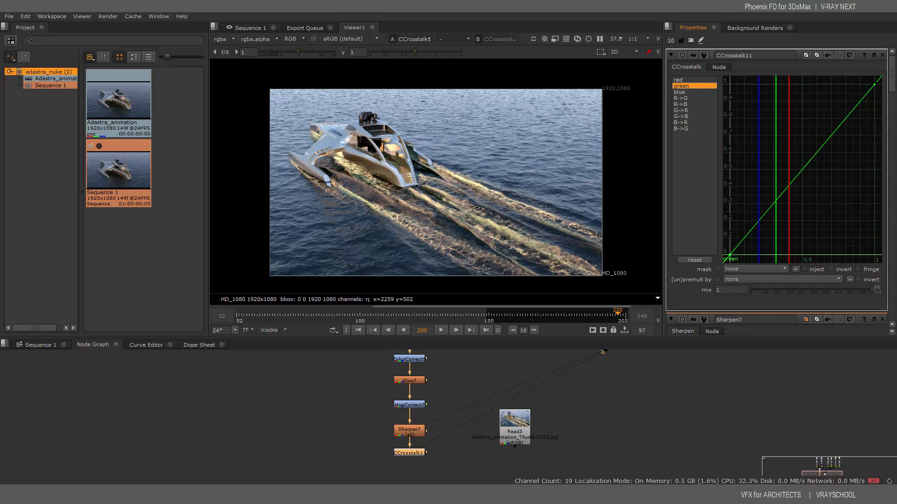
pyautogui.click(874, 84)
pyautogui.moveTo(858, 103); pyautogui.dragTo(858, 100)
pyautogui.click(730, 255)
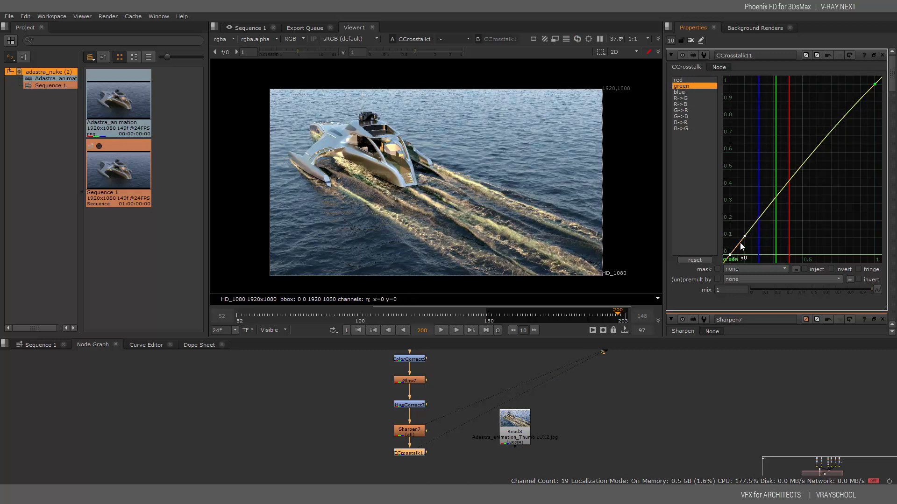
pyautogui.moveTo(744, 237); pyautogui.dragTo(750, 233)
pyautogui.click(874, 84)
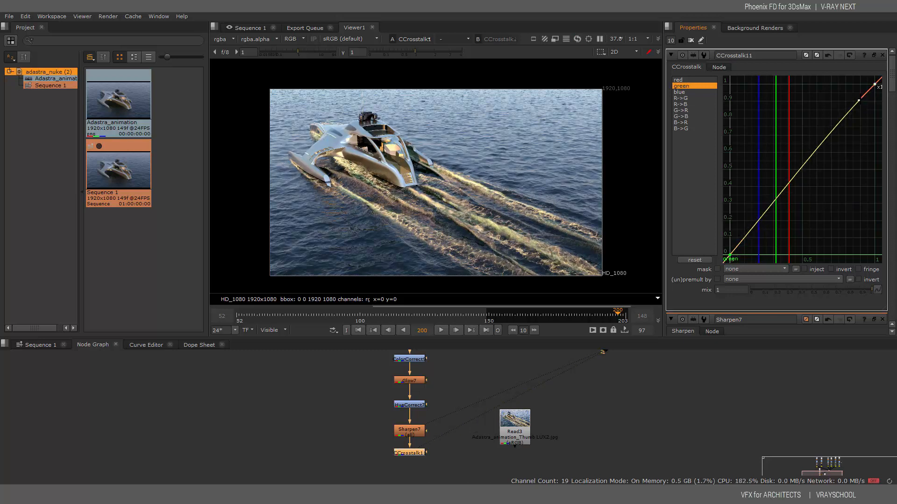
pyautogui.moveTo(859, 99); pyautogui.dragTo(858, 102)
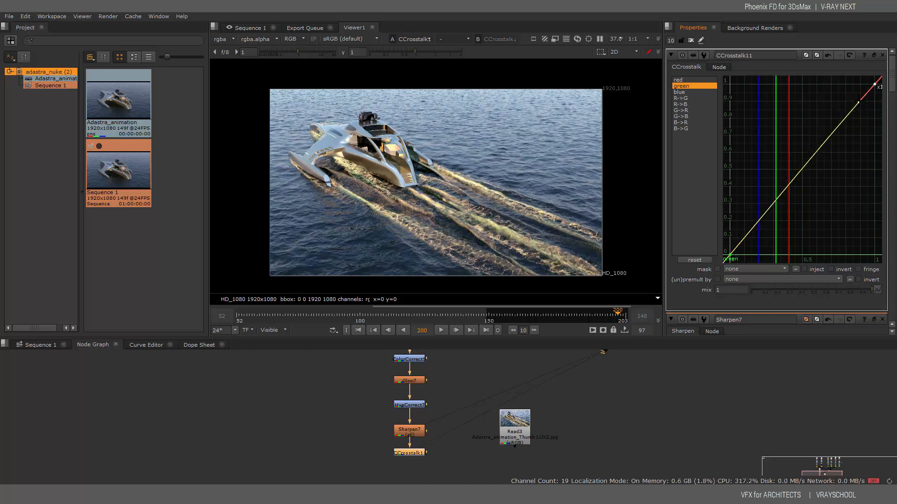
# Lift the blue crosstalk curve's upper end slightly
pyautogui.click(681, 93)
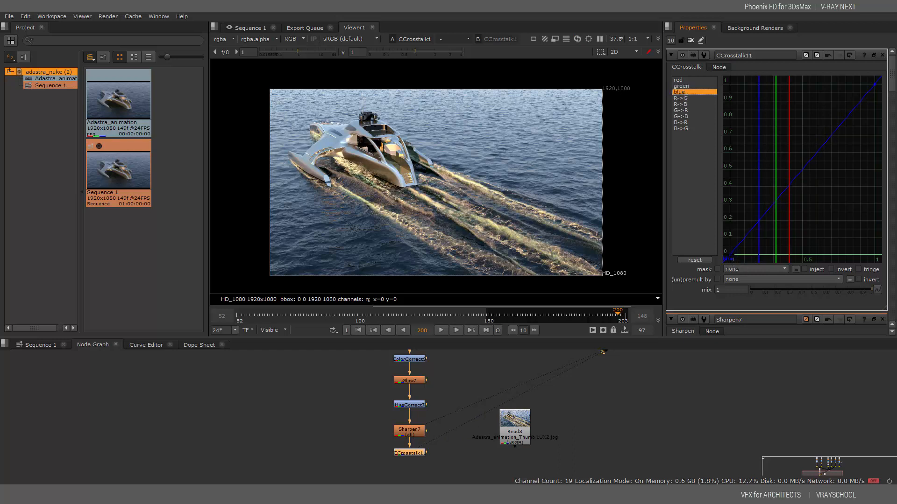
pyautogui.click(729, 255)
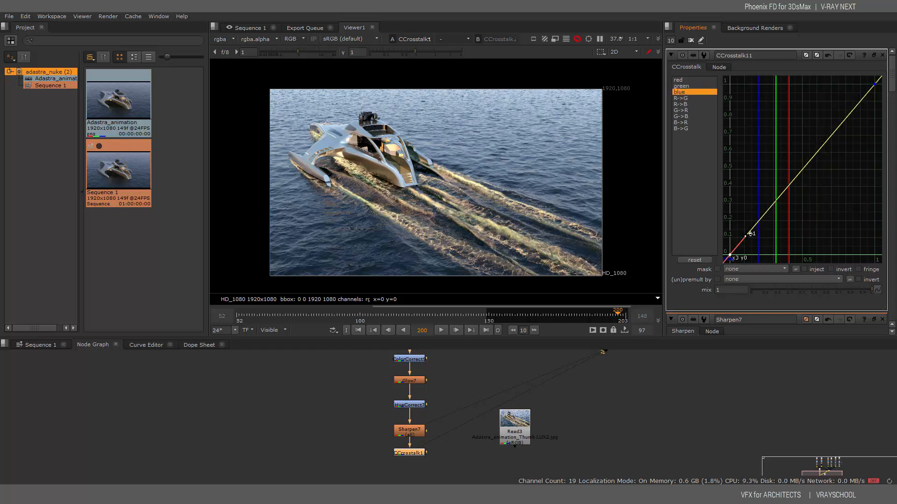
pyautogui.click(874, 84)
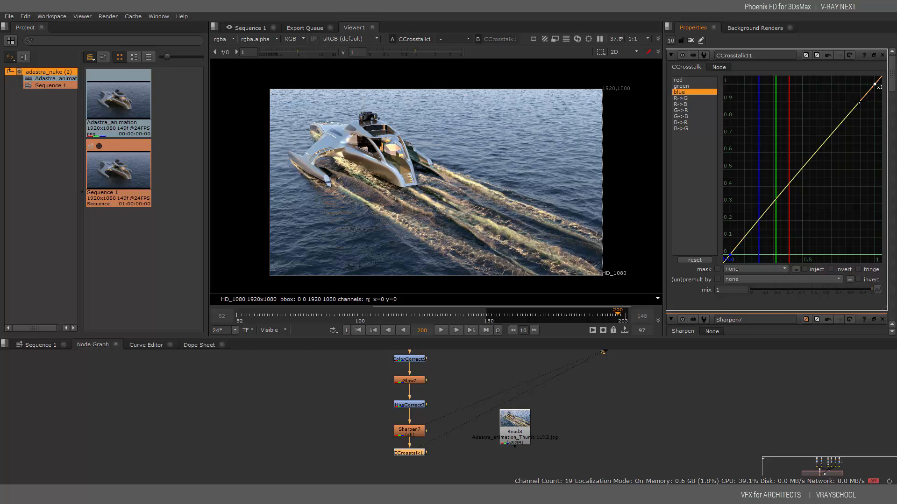
pyautogui.moveTo(859, 102); pyautogui.dragTo(858, 97)
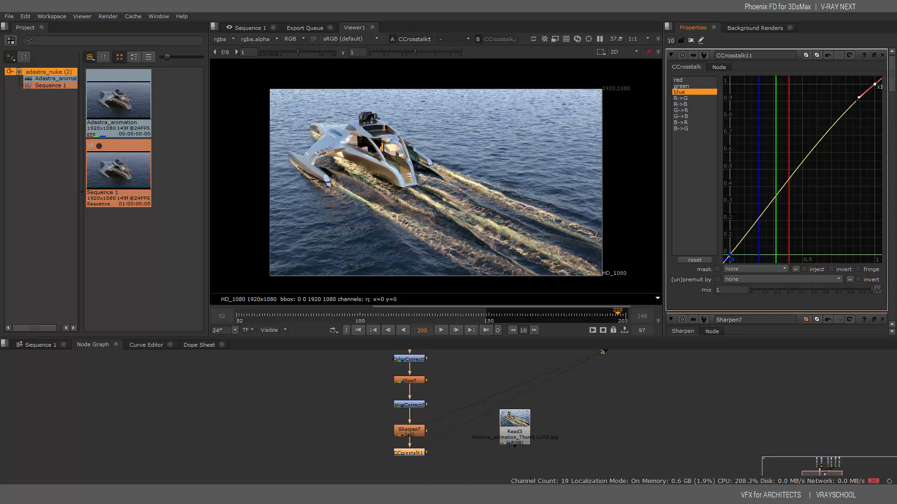
pyautogui.click(685, 99)
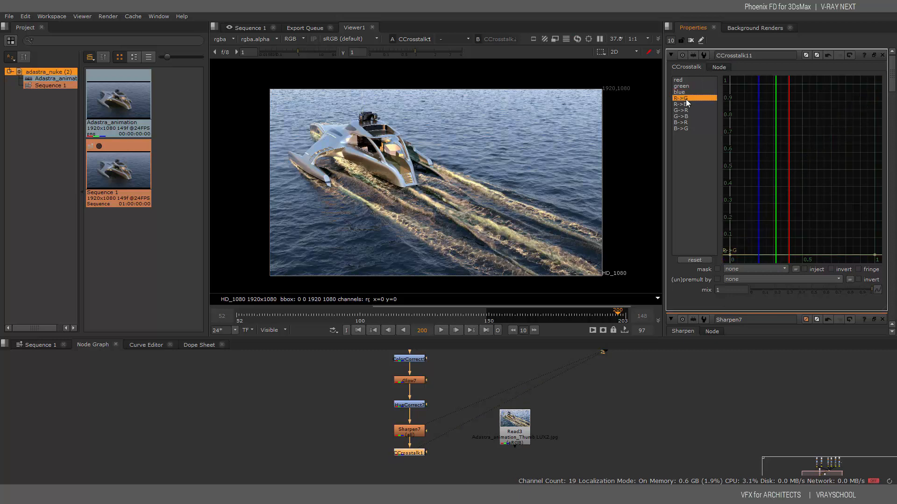
# Bend R->G slightly below zero at its end and ease R->B's starting slope to 0.05
pyautogui.click(733, 254)
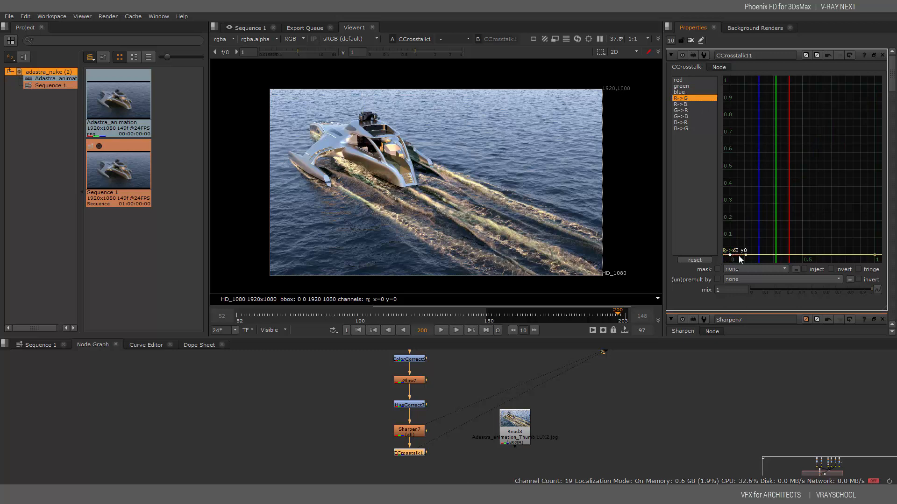
pyautogui.moveTo(746, 255); pyautogui.dragTo(746, 254)
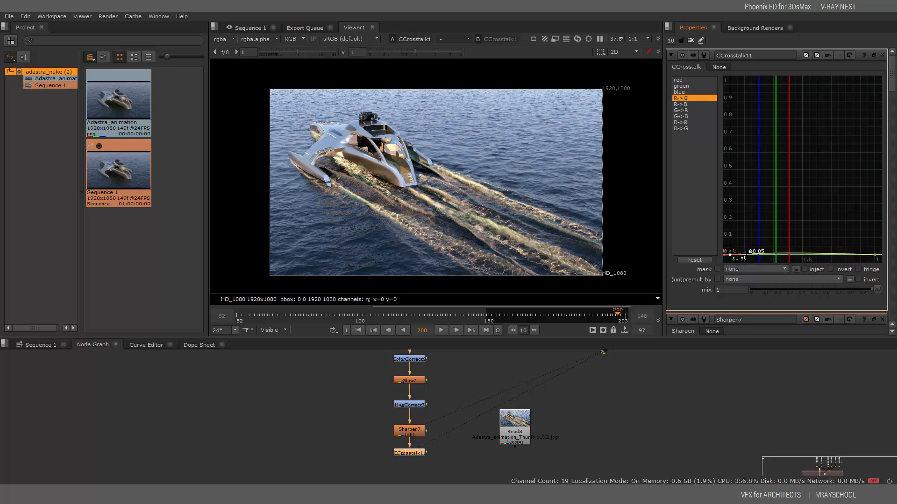
pyautogui.click(874, 255)
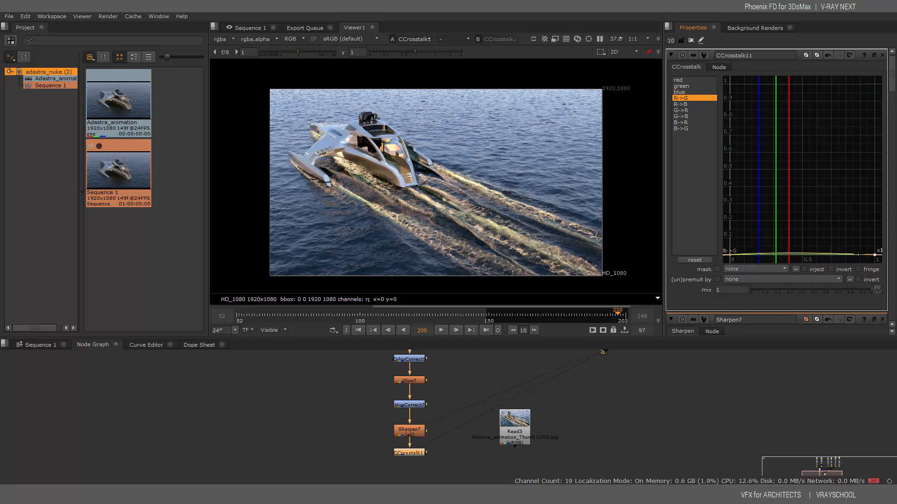
pyautogui.moveTo(859, 254); pyautogui.dragTo(858, 257)
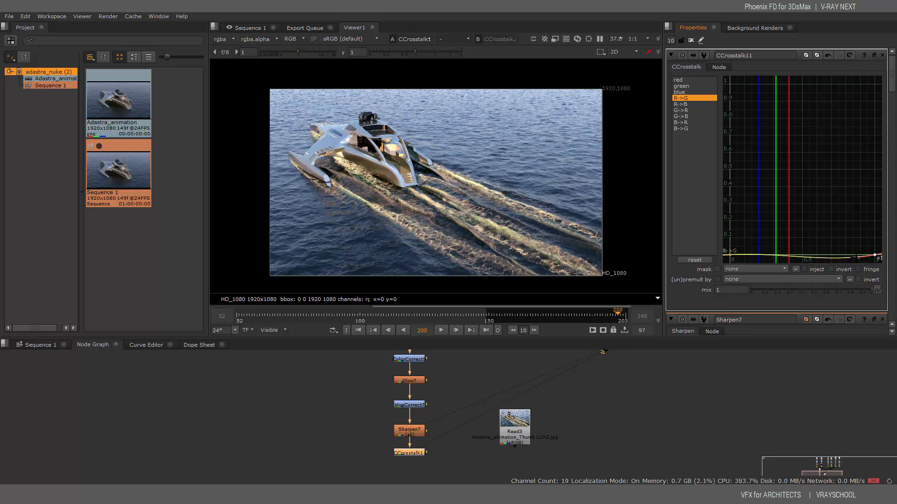
pyautogui.click(685, 105)
pyautogui.click(730, 254)
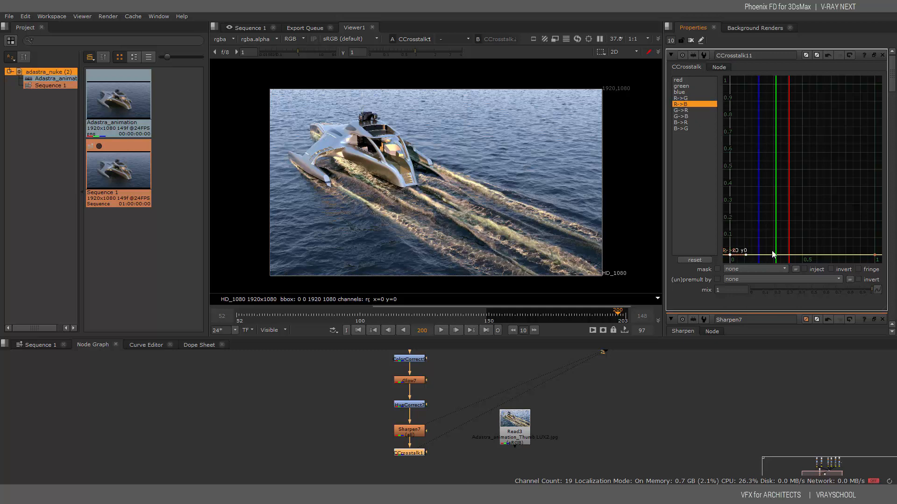
pyautogui.moveTo(733, 258); pyautogui.dragTo(747, 260)
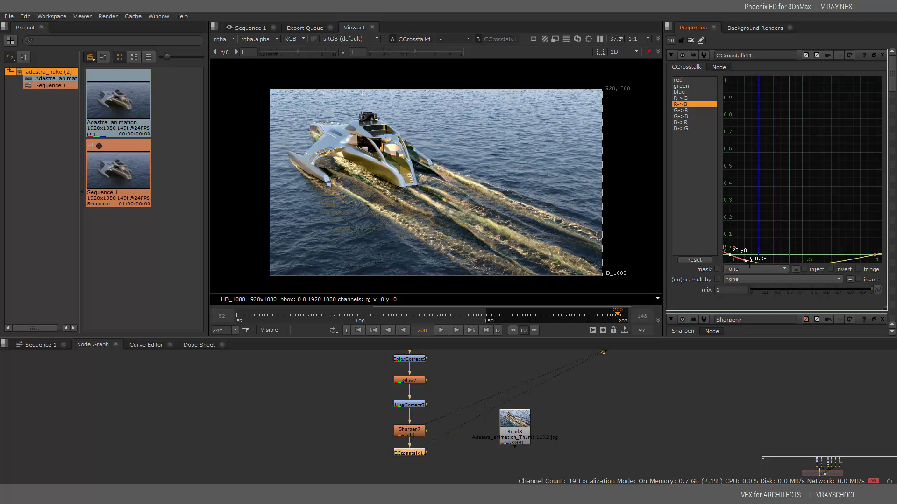
pyautogui.moveTo(749, 265); pyautogui.dragTo(750, 255)
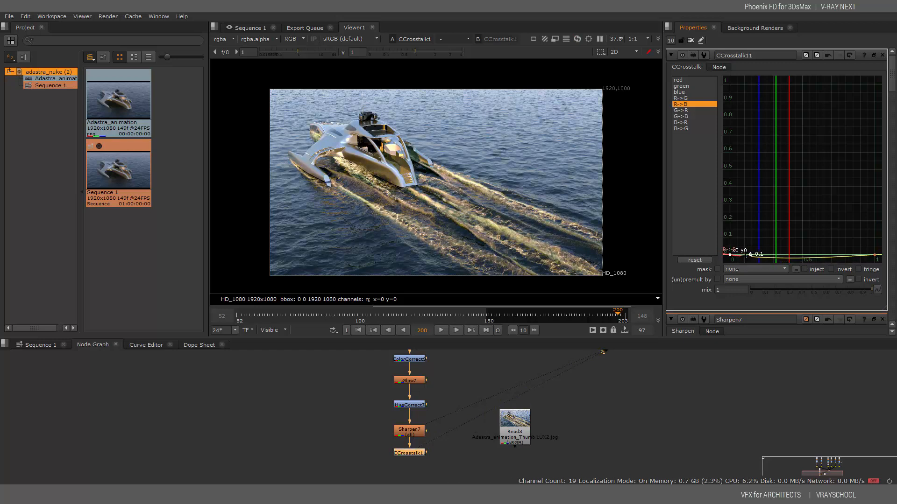
pyautogui.click(875, 255)
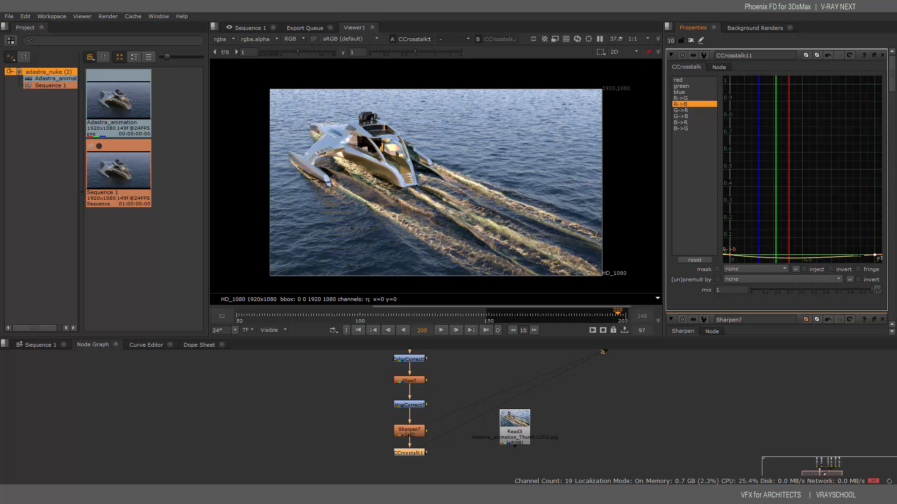
pyautogui.moveTo(859, 256); pyautogui.dragTo(858, 254)
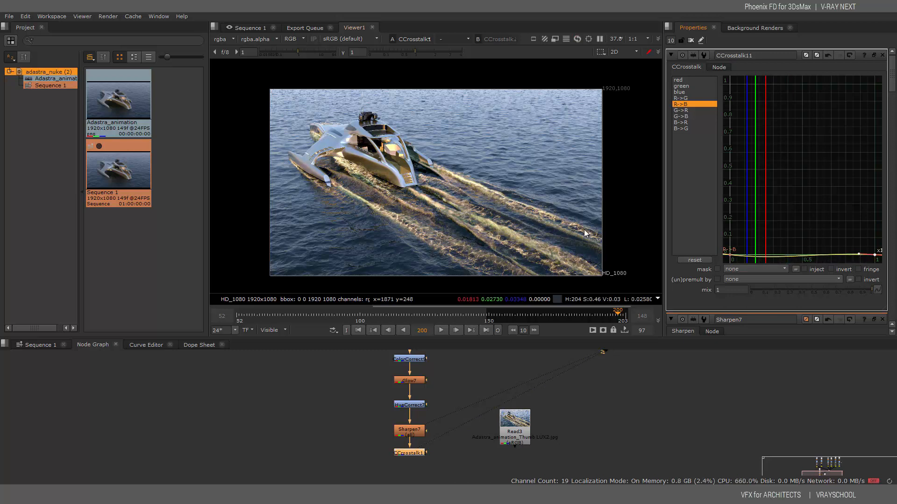
# Dip G->R to -0.3 and G->B to -0.15 at their starts, adjusting their right ends
pyautogui.click(690, 116)
pyautogui.click(685, 111)
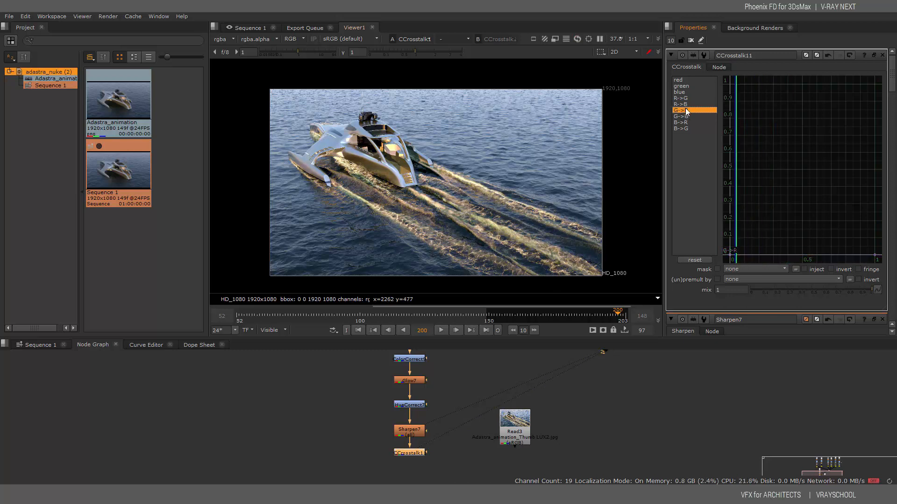
pyautogui.click(729, 255)
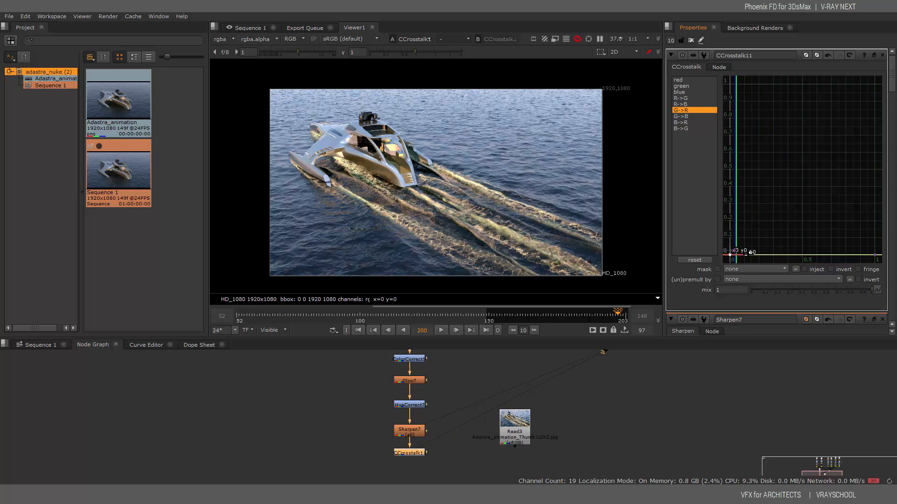
pyautogui.moveTo(750, 253); pyautogui.dragTo(750, 253)
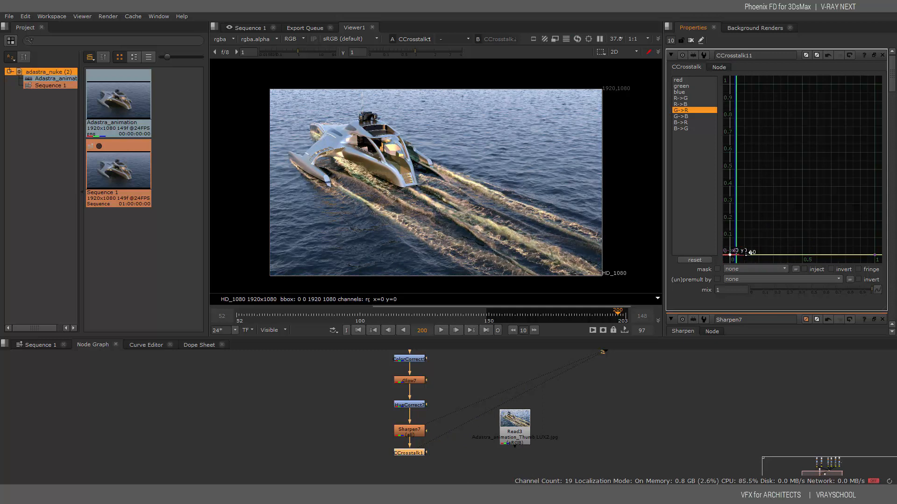
pyautogui.click(874, 254)
pyautogui.moveTo(859, 255); pyautogui.dragTo(858, 255)
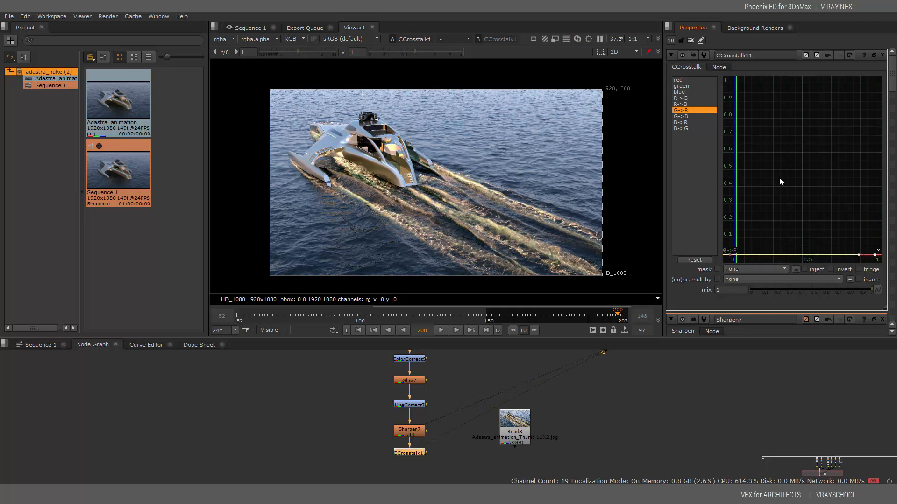
pyautogui.click(679, 115)
pyautogui.click(731, 255)
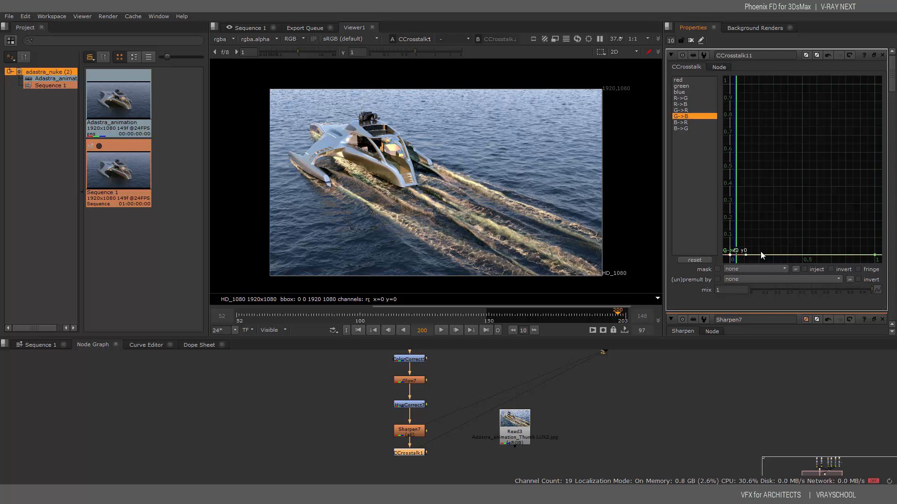
pyautogui.moveTo(746, 255); pyautogui.dragTo(750, 256)
pyautogui.click(875, 255)
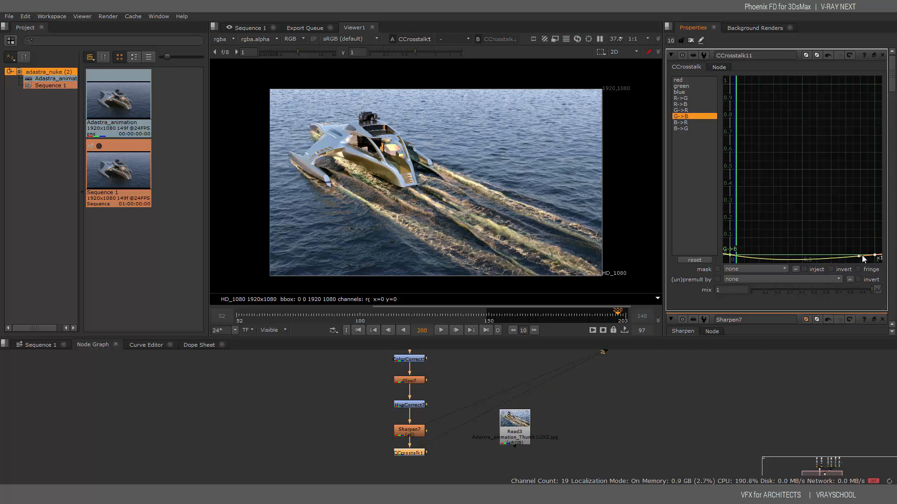
pyautogui.moveTo(858, 255); pyautogui.dragTo(858, 253)
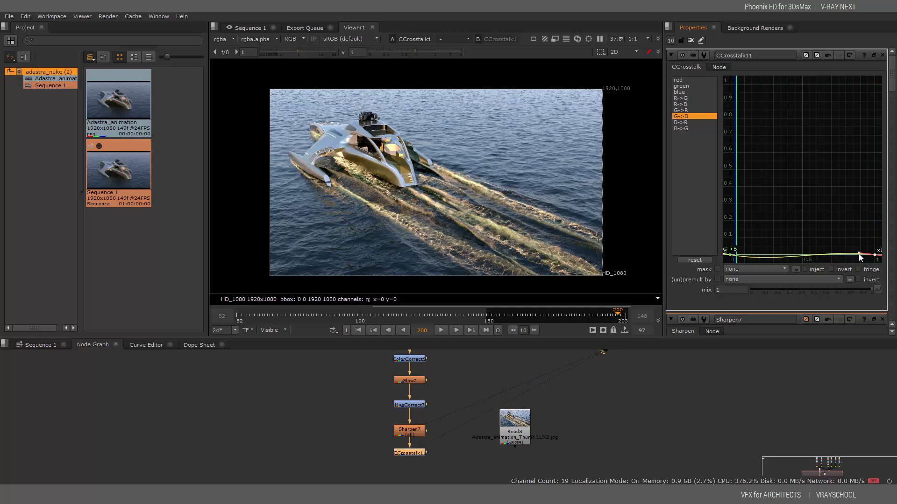
pyautogui.click(683, 122)
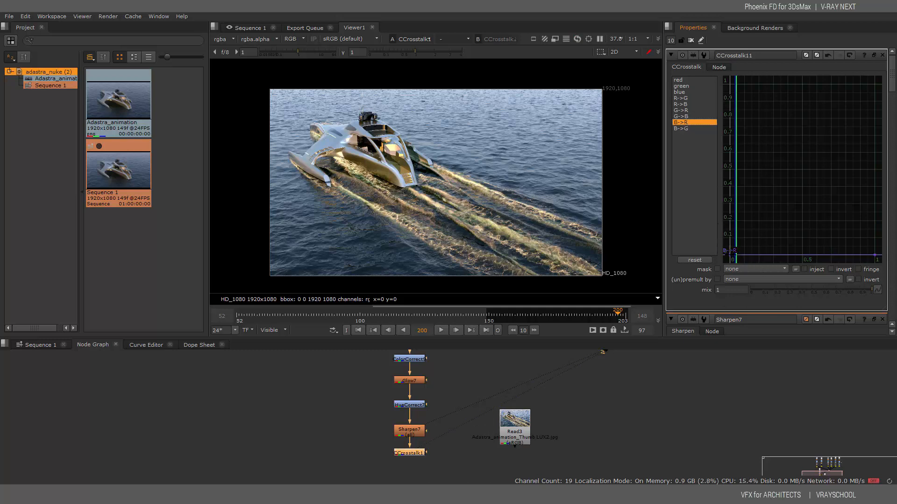
# Dip the B->R curve to -0.15 at its start and bow it slightly above zero
pyautogui.click(729, 255)
pyautogui.moveTo(745, 254); pyautogui.dragTo(751, 252)
pyautogui.click(875, 255)
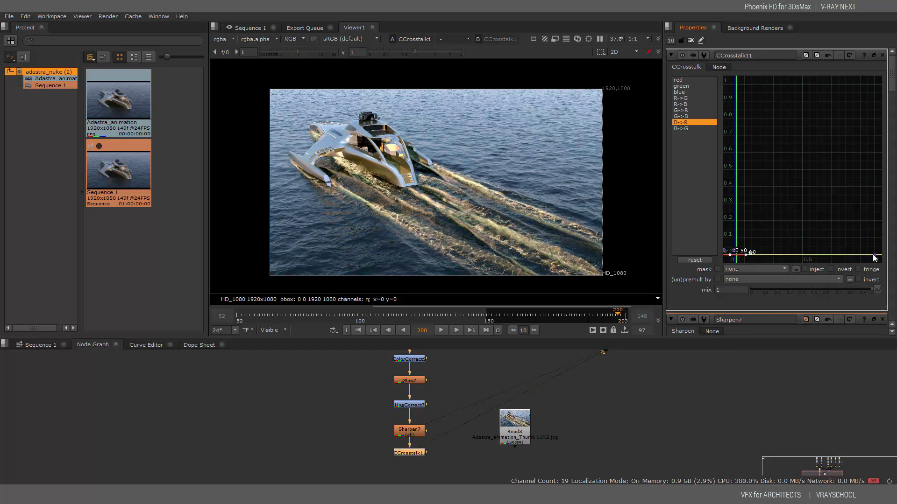
pyautogui.moveTo(858, 255); pyautogui.dragTo(859, 254)
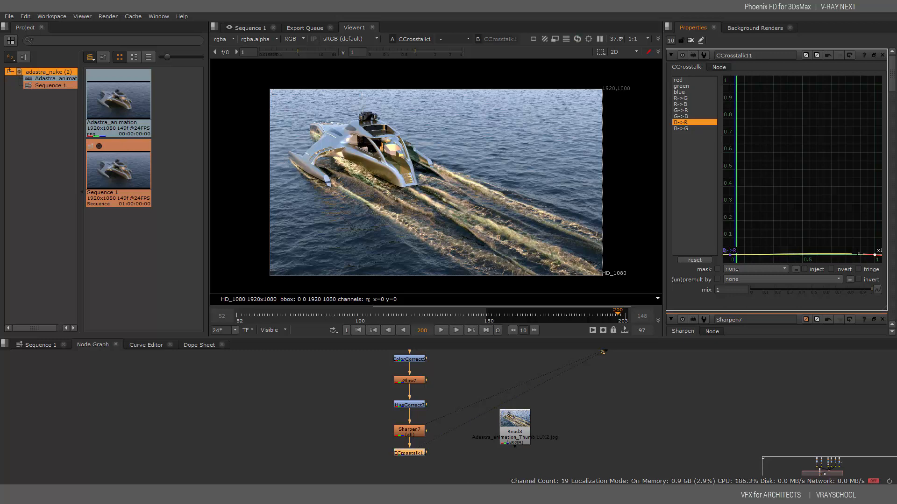
# Raise the B->G curve to about 0.1 near its start, then select the Read3 node
pyautogui.click(684, 129)
pyautogui.click(730, 256)
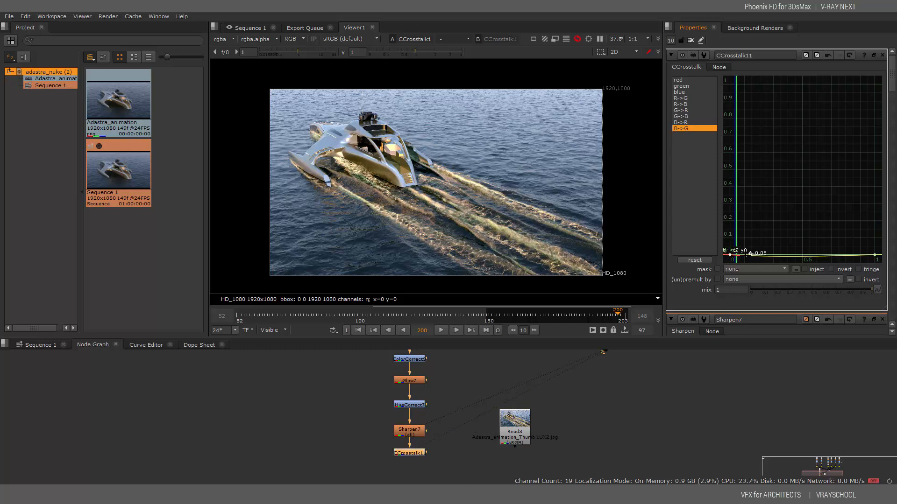
pyautogui.moveTo(746, 255); pyautogui.dragTo(750, 254)
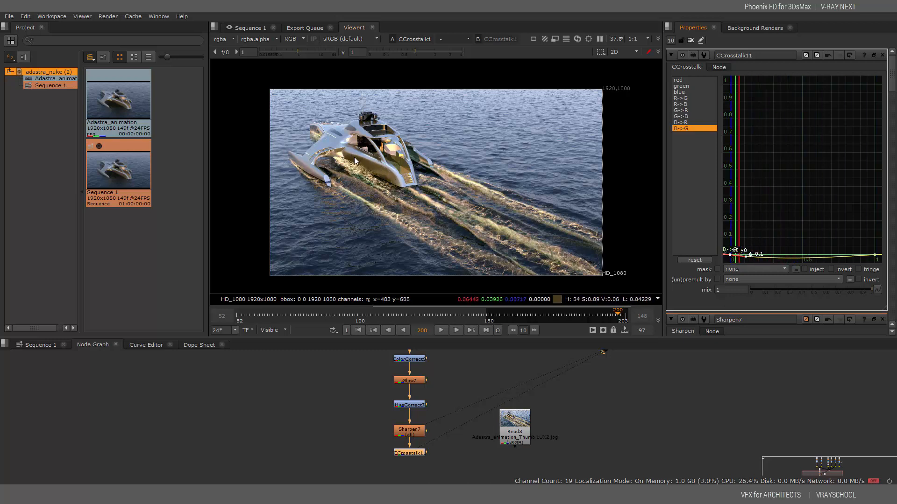
pyautogui.click(516, 423)
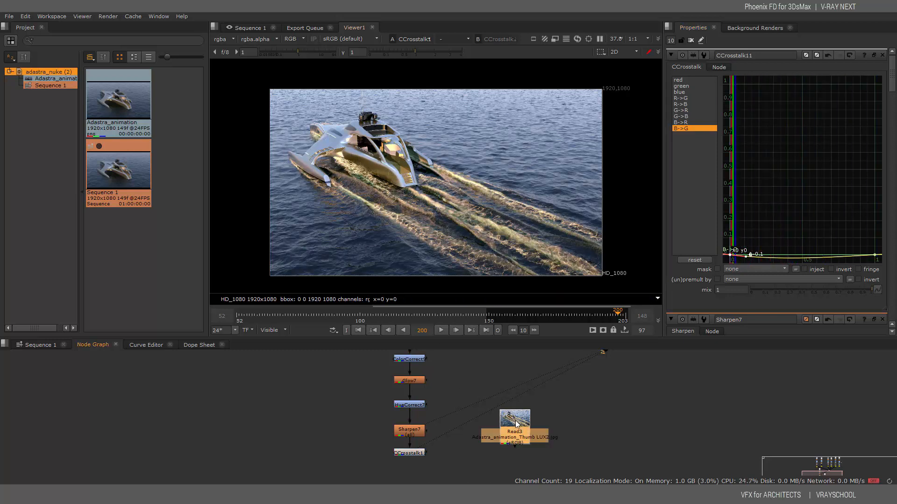
# After a brief look at Read3, raise the B->G curve's end near x=1
pyautogui.press('1')
pyautogui.click(446, 393)
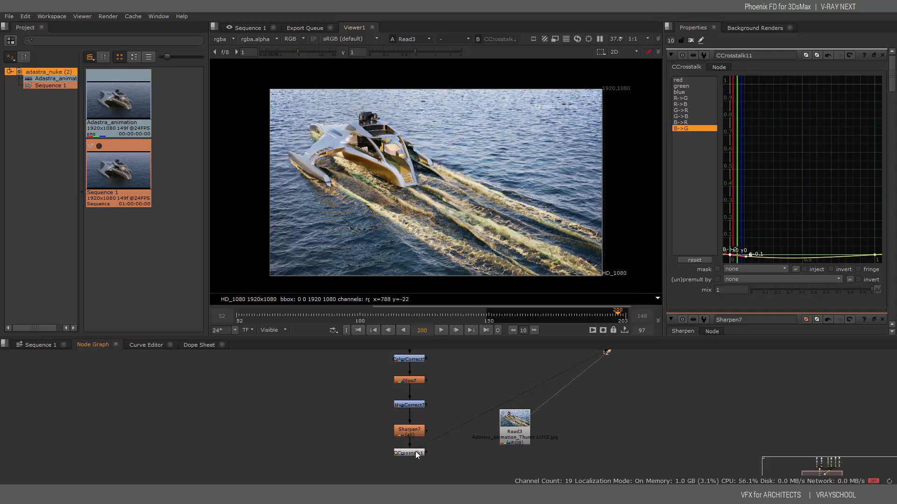
pyautogui.click(415, 451)
pyautogui.press('1')
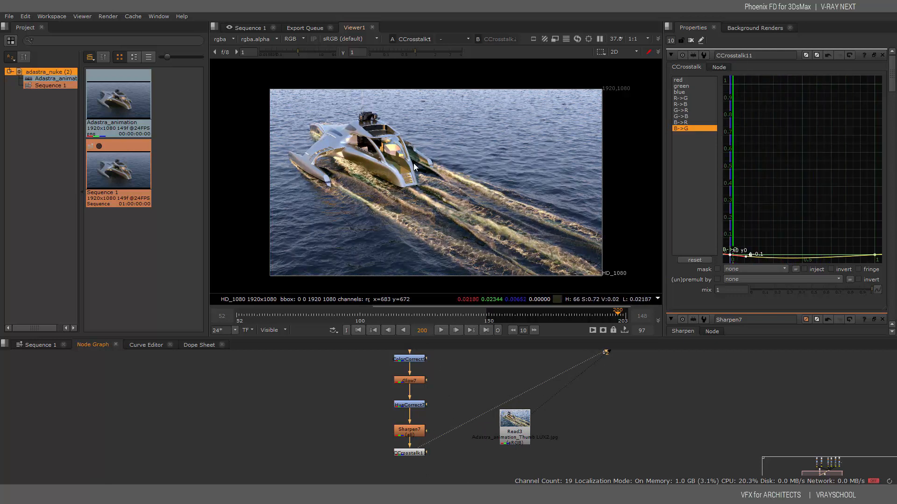
pyautogui.click(874, 255)
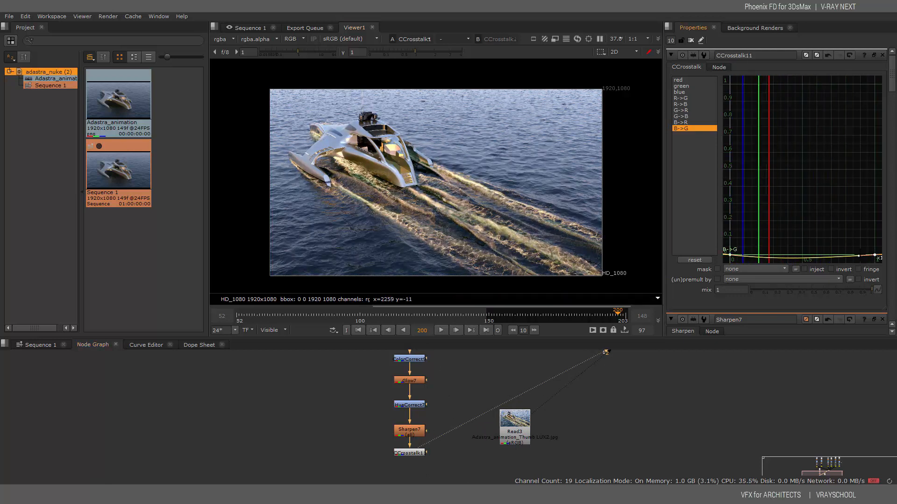
pyautogui.moveTo(859, 256); pyautogui.dragTo(858, 257)
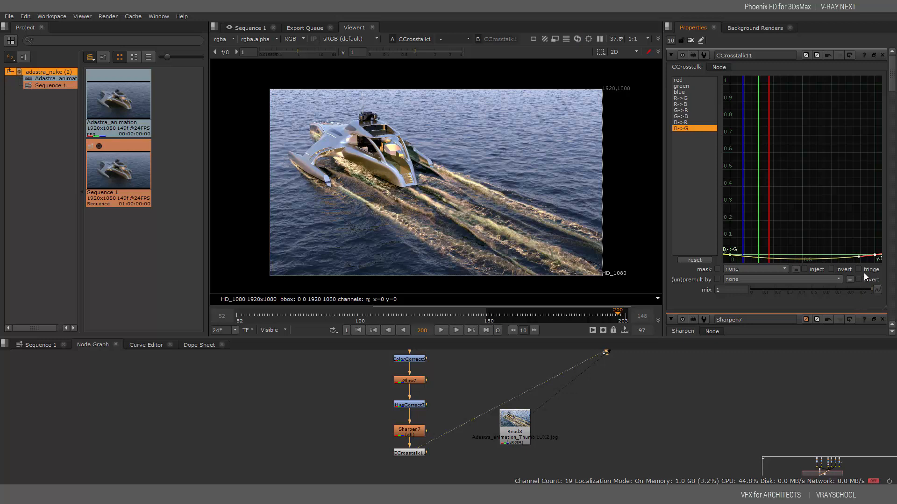
pyautogui.moveTo(858, 255); pyautogui.dragTo(859, 254)
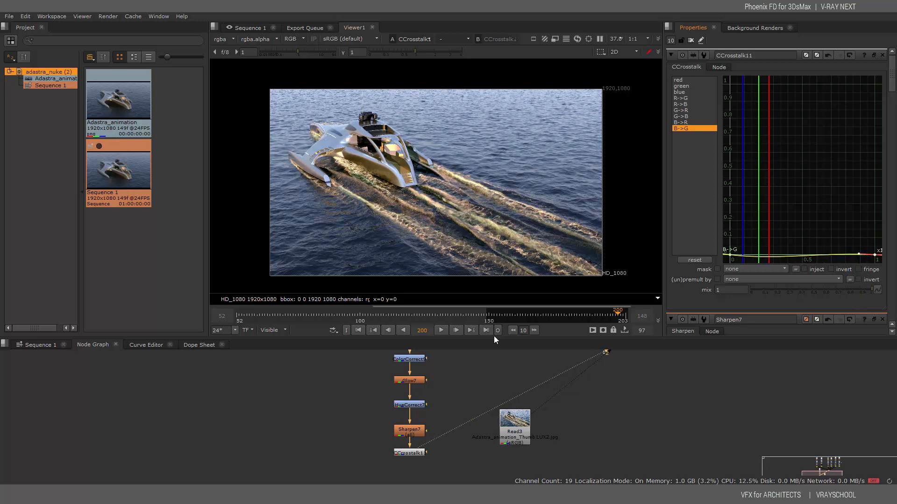
# Preview the Read7 image, then return the viewer to the CCrosstalk11 result
pyautogui.moveTo(454, 353); pyautogui.dragTo(476, 442, button='middle')
pyautogui.click(430, 404)
pyautogui.press('1')
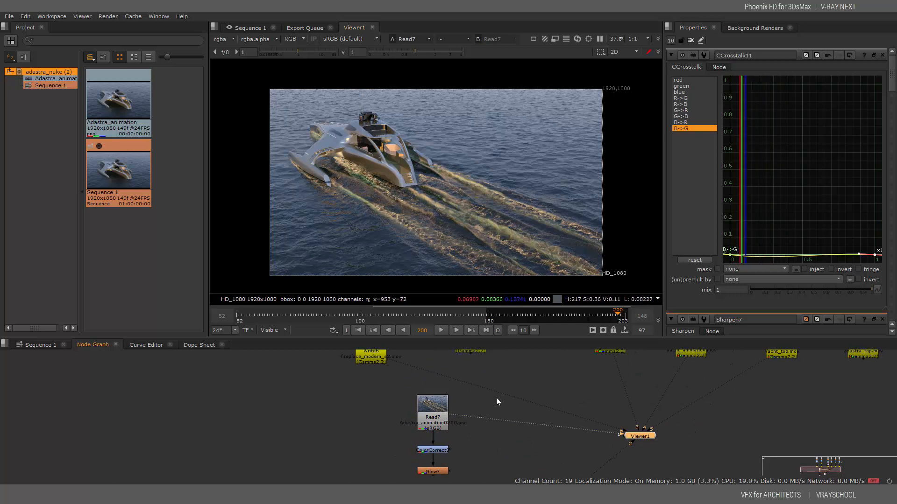
pyautogui.moveTo(475, 469); pyautogui.dragTo(479, 351, button='middle')
pyautogui.press('1')
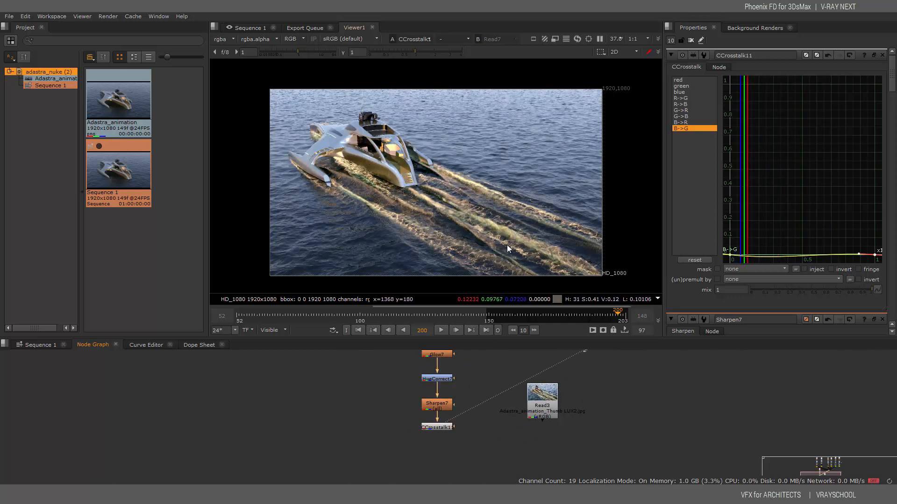
# Flip the viewer between the CCrosstalk11 grade and the original Read3 to compare
pyautogui.click(545, 397)
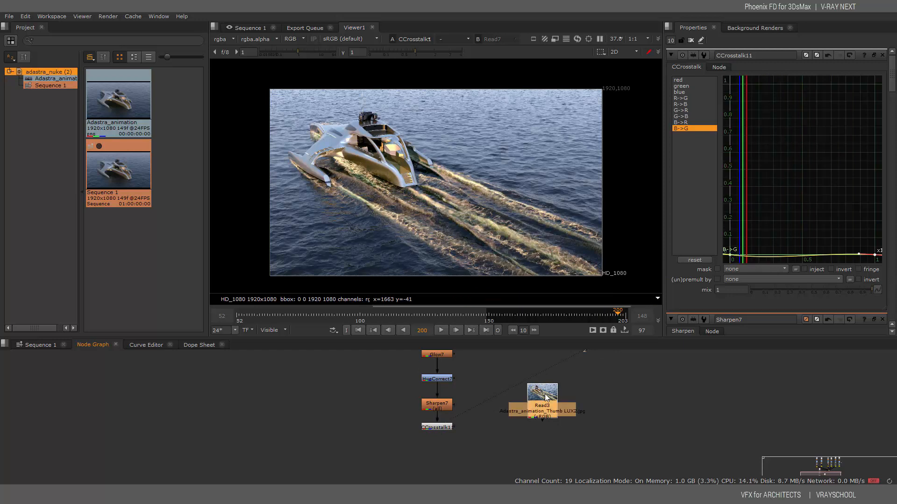
pyautogui.press('1')
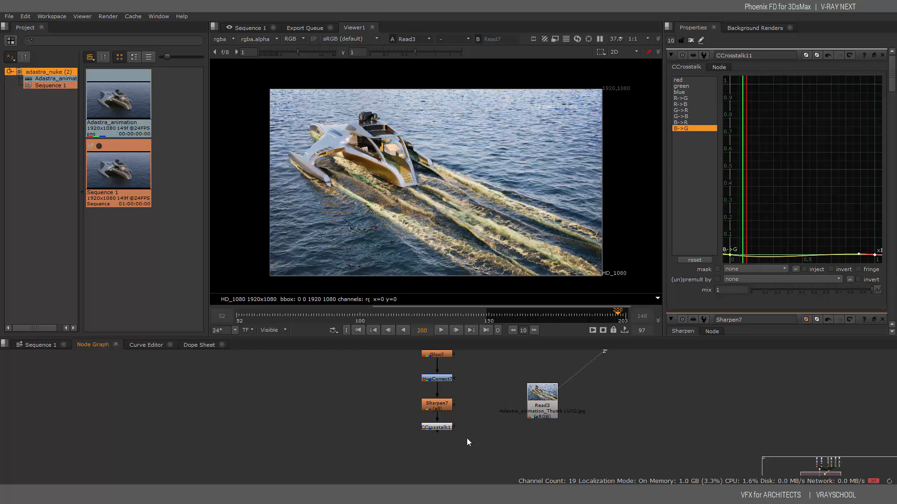
pyautogui.click(440, 429)
pyautogui.press('1')
pyautogui.click(476, 422)
pyautogui.press('2')
pyautogui.press('1')
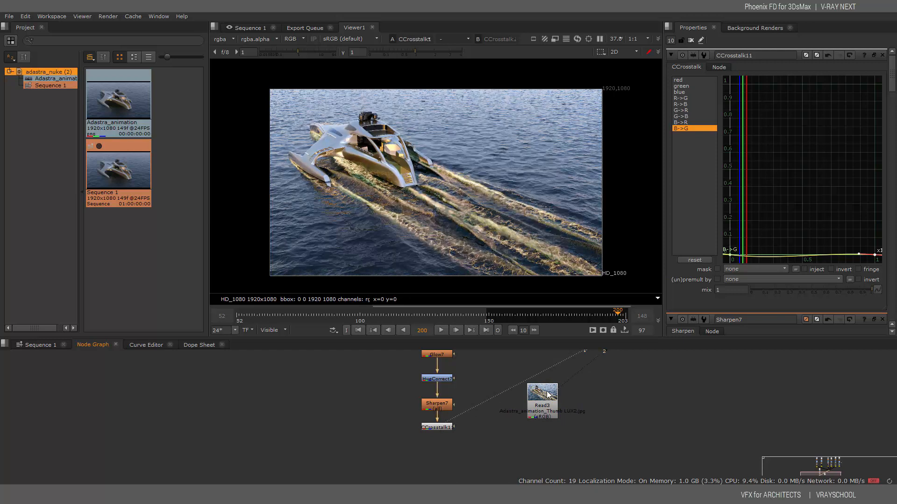
pyautogui.press('2')
pyautogui.press('1')
pyautogui.press('2')
pyautogui.press('1')
pyautogui.press('2')
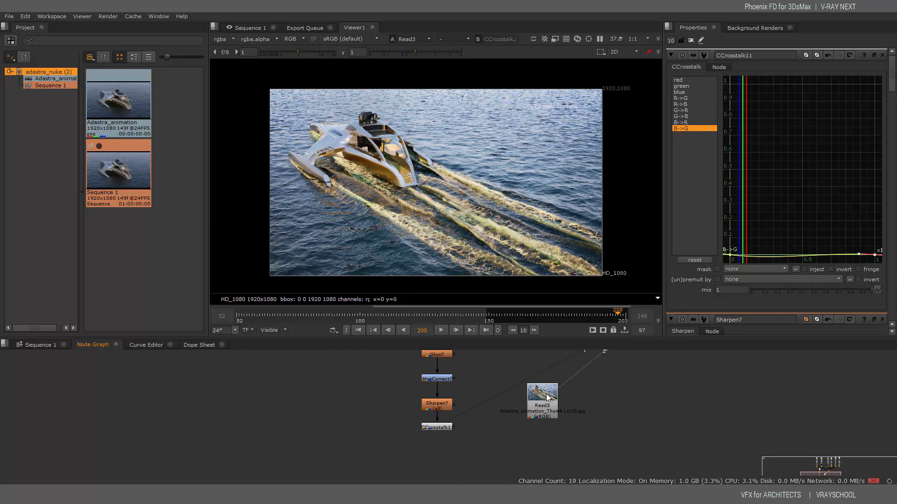
pyautogui.press('1')
pyautogui.press('2')
pyautogui.press('1')
pyautogui.press('2')
pyautogui.press('1')
pyautogui.press('2')
pyautogui.press('1')
pyautogui.press('2')
pyautogui.press('1')
pyautogui.click(437, 428)
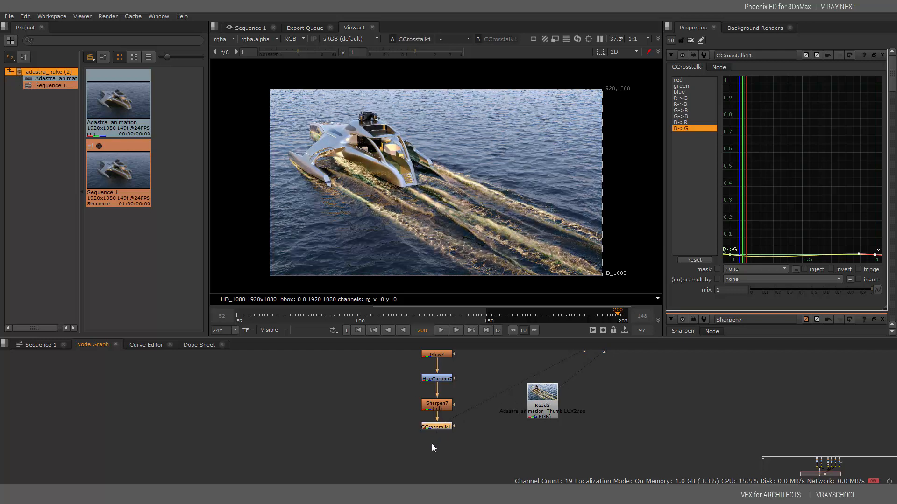
# Add an Exposure node, Exposure7, after CCrosstalk11 in the node graph
pyautogui.rightClick(435, 441)
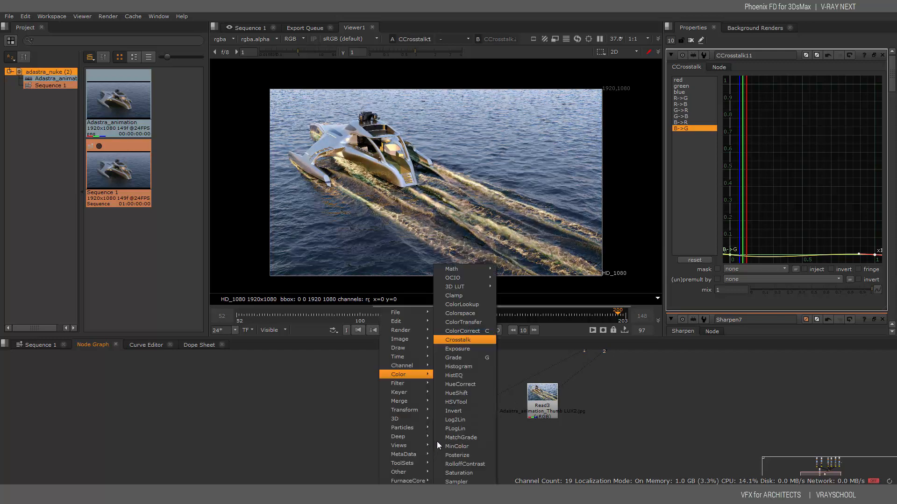
pyautogui.click(466, 350)
pyautogui.moveTo(441, 436); pyautogui.dragTo(441, 451)
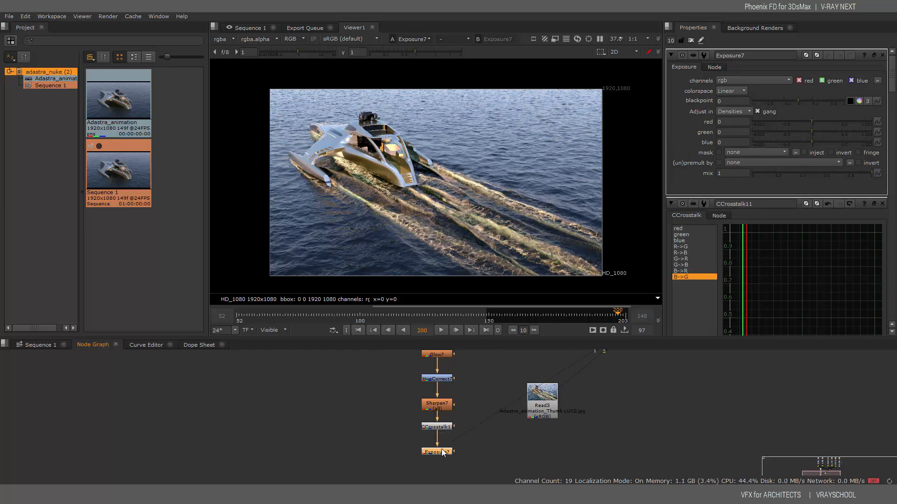
# Set Exposure7's ganged RGB to 0.09 and blackpoint to -0.004, then select Read3 for comparison
pyautogui.moveTo(812, 120); pyautogui.dragTo(795, 99)
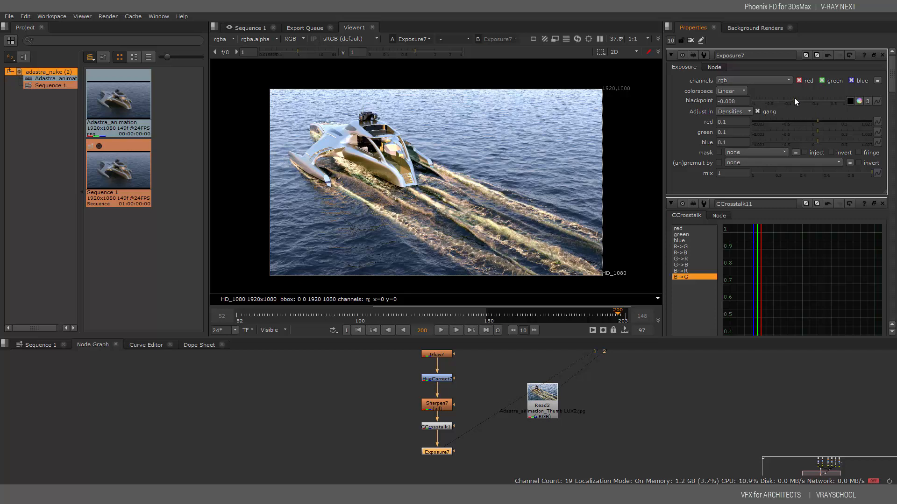
pyautogui.moveTo(817, 121); pyautogui.dragTo(815, 120)
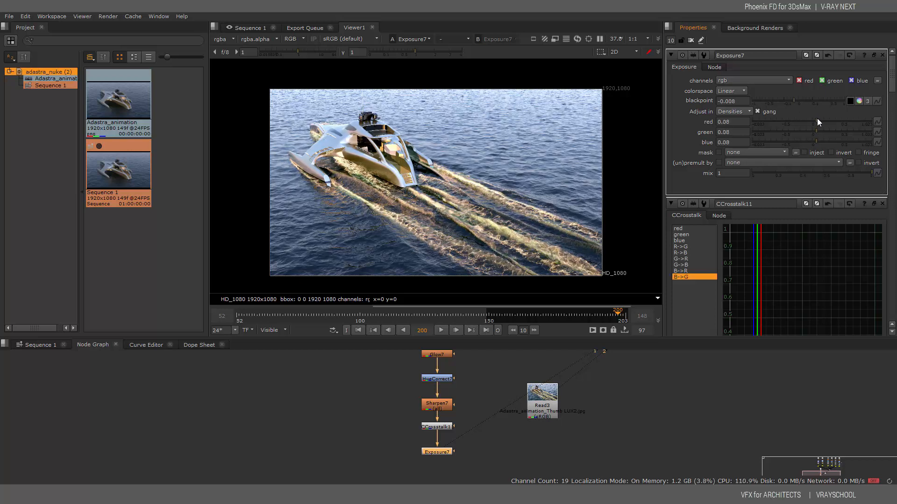
pyautogui.click(817, 120)
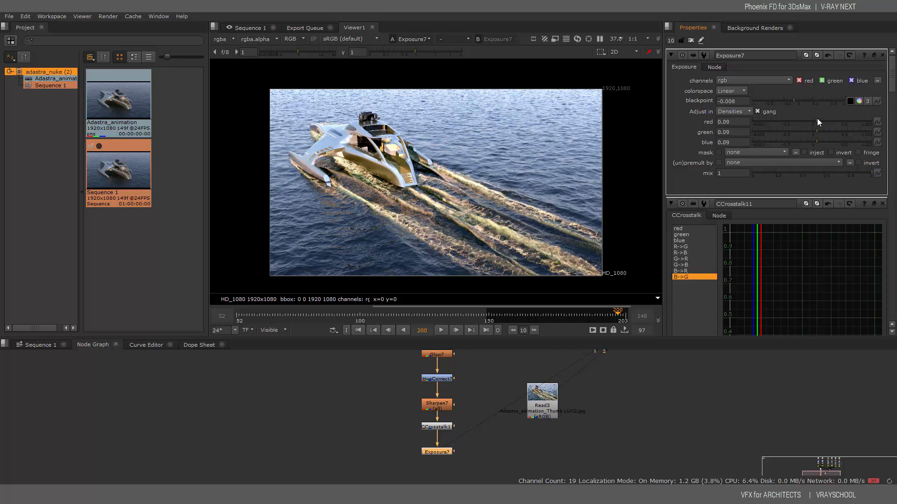
pyautogui.click(793, 100)
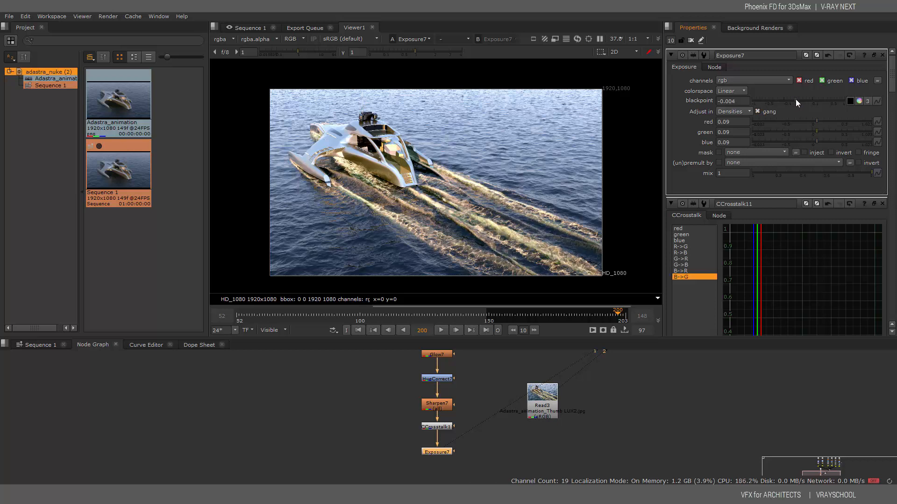
pyautogui.click(546, 399)
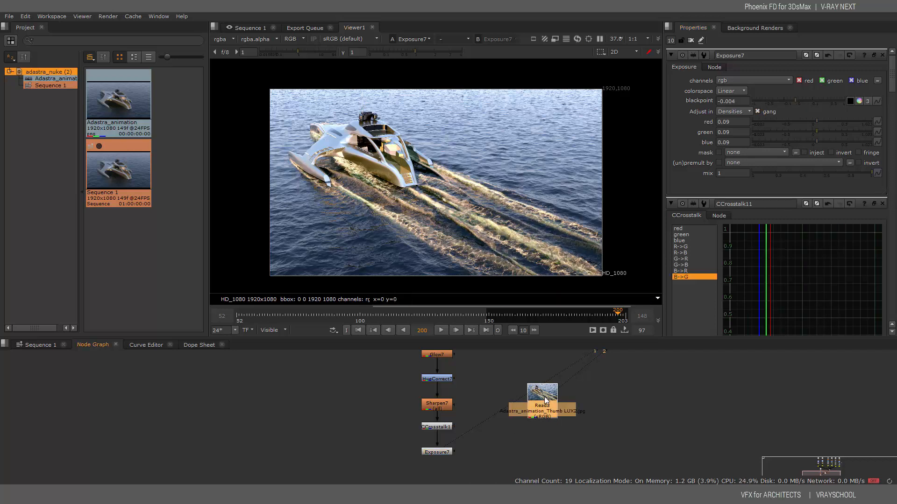
# Flip the viewer between the Exposure7 result and the original Read3 image
pyautogui.press('2')
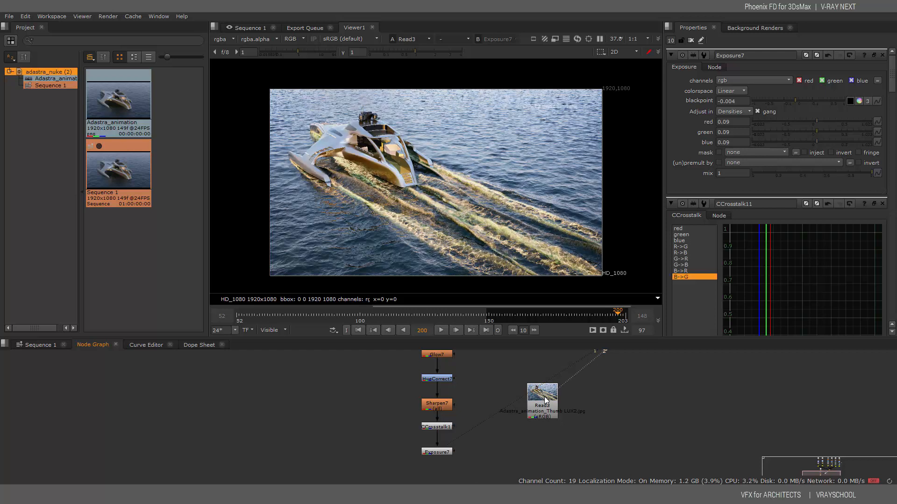
pyautogui.press('1')
pyautogui.press('2')
pyautogui.press('1')
pyautogui.press('2')
pyautogui.press('1')
pyautogui.press('2')
pyautogui.press('1')
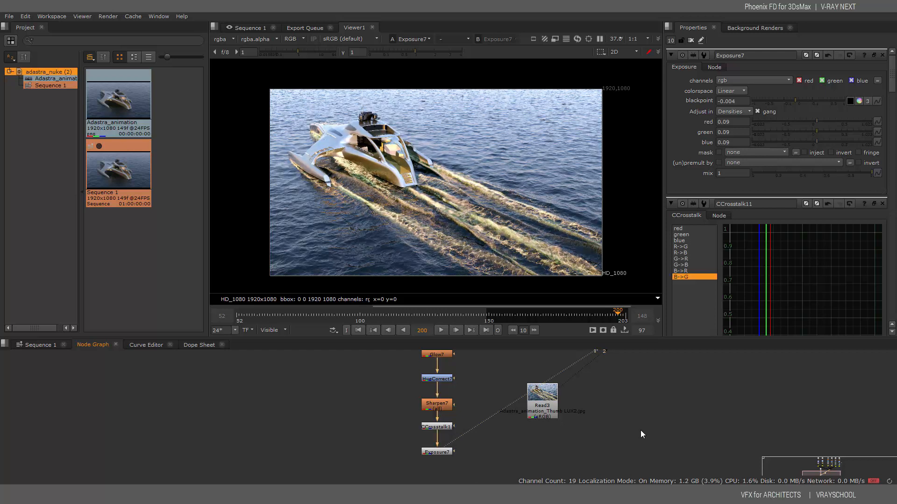
# Bring the whole node tree into view and add a Vignette node with the B shortcut
pyautogui.scroll(-5, 594, 411)
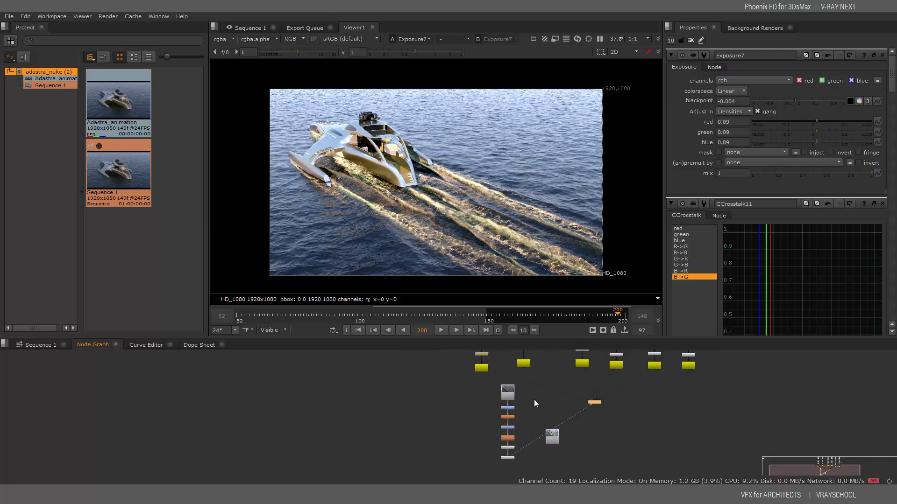
pyautogui.moveTo(577, 383); pyautogui.dragTo(483, 425, button='middle')
pyautogui.scroll(-1, 495, 379)
pyautogui.moveTo(495, 372); pyautogui.dragTo(494, 391, button='middle')
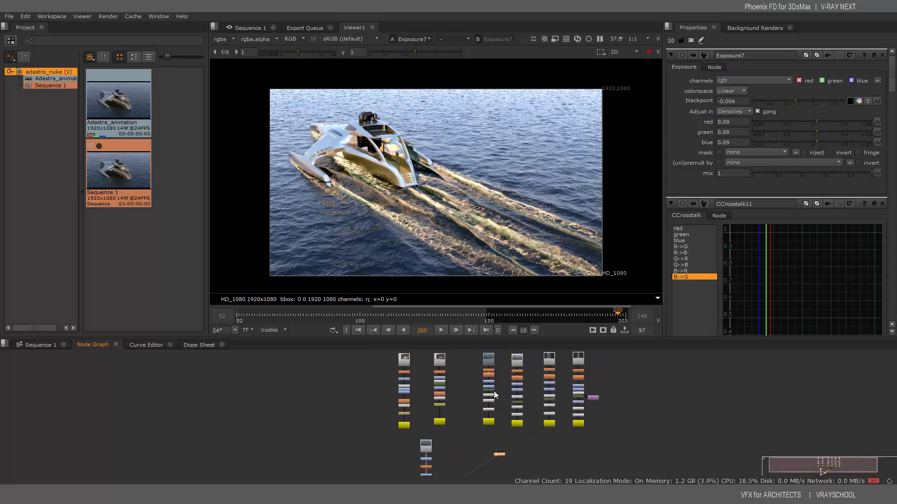
pyautogui.scroll(4, 484, 405)
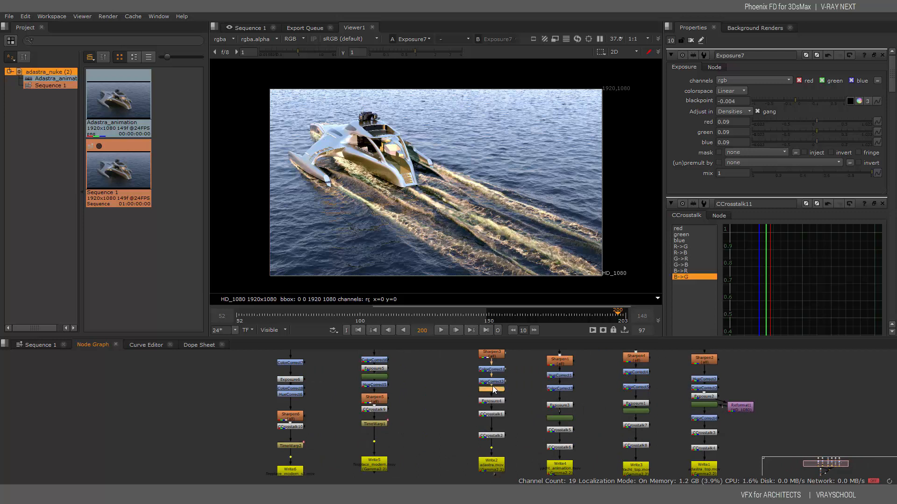
pyautogui.moveTo(414, 366); pyautogui.dragTo(542, 318, button='middle')
pyautogui.moveTo(467, 435); pyautogui.dragTo(466, 326, button='middle')
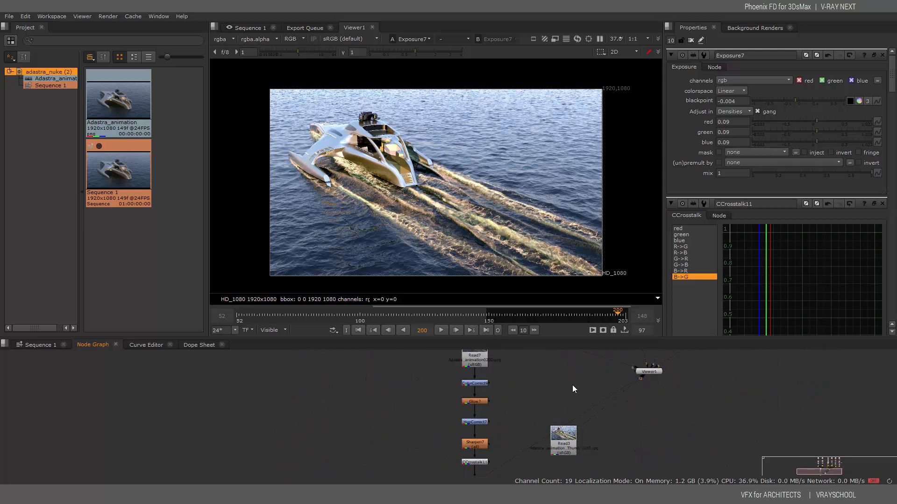
pyautogui.moveTo(573, 385); pyautogui.dragTo(542, 414, button='middle')
pyautogui.press('b')
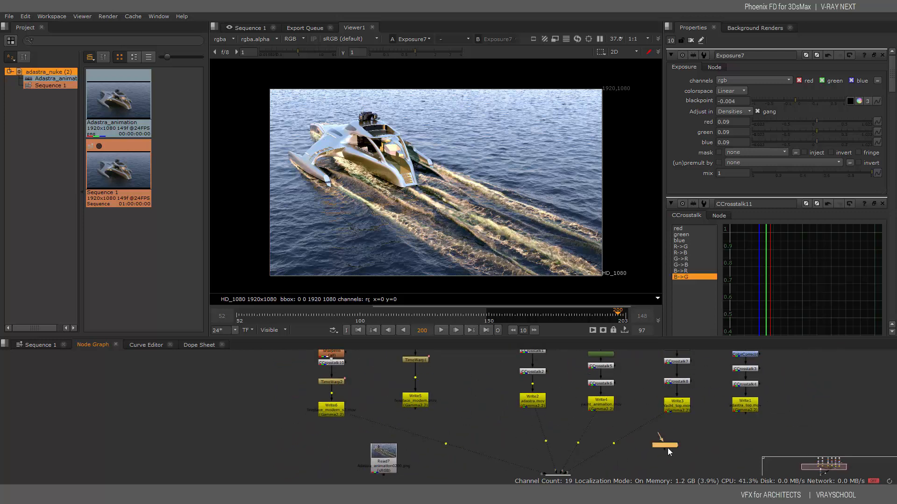
# Position the new Vignette node directly beneath Exposure7
pyautogui.moveTo(671, 447); pyautogui.dragTo(673, 403, button='middle')
pyautogui.moveTo(659, 392); pyautogui.dragTo(446, 444)
pyautogui.moveTo(483, 447); pyautogui.dragTo(502, 349, button='middle')
pyautogui.moveTo(452, 380); pyautogui.dragTo(493, 402, button='middle')
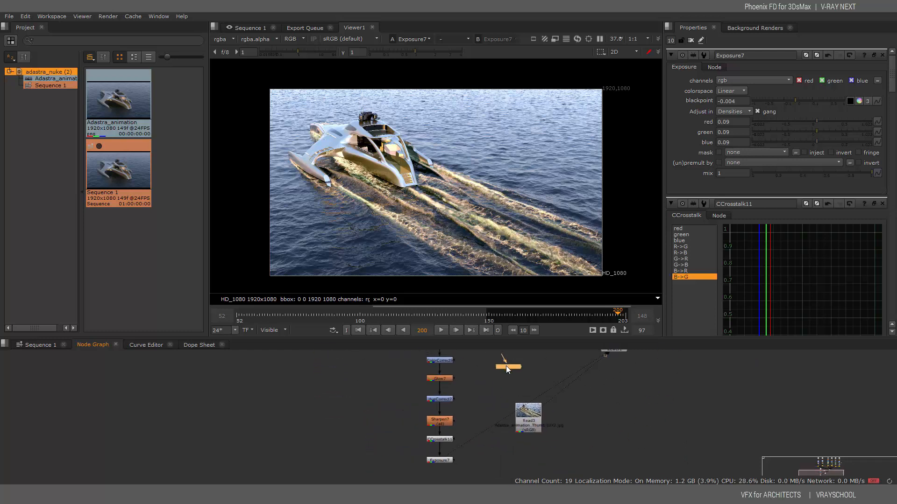
pyautogui.moveTo(506, 366); pyautogui.dragTo(487, 472)
pyautogui.moveTo(495, 483); pyautogui.dragTo(537, 407, button='middle')
pyautogui.moveTo(530, 396); pyautogui.dragTo(488, 408)
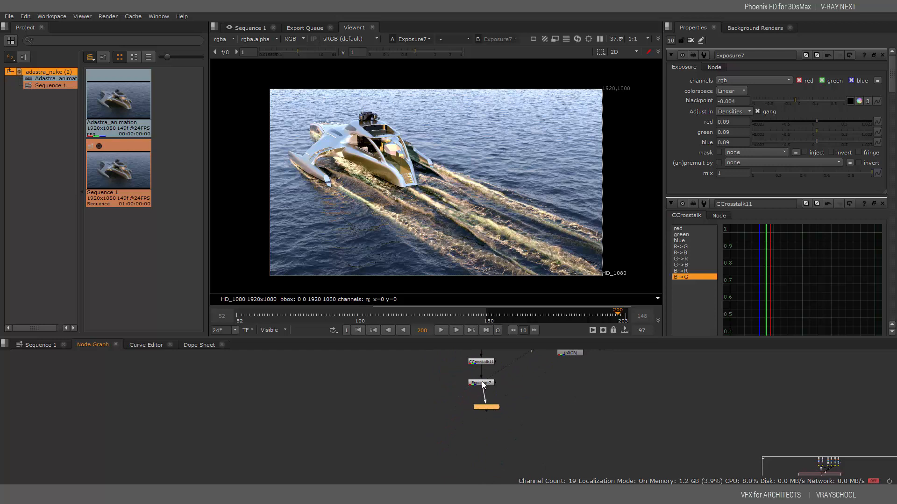
# Nudge Vignette8 into place under Exposure7 and show its output in the viewer
pyautogui.moveTo(488, 407); pyautogui.dragTo(489, 404)
pyautogui.press('1')
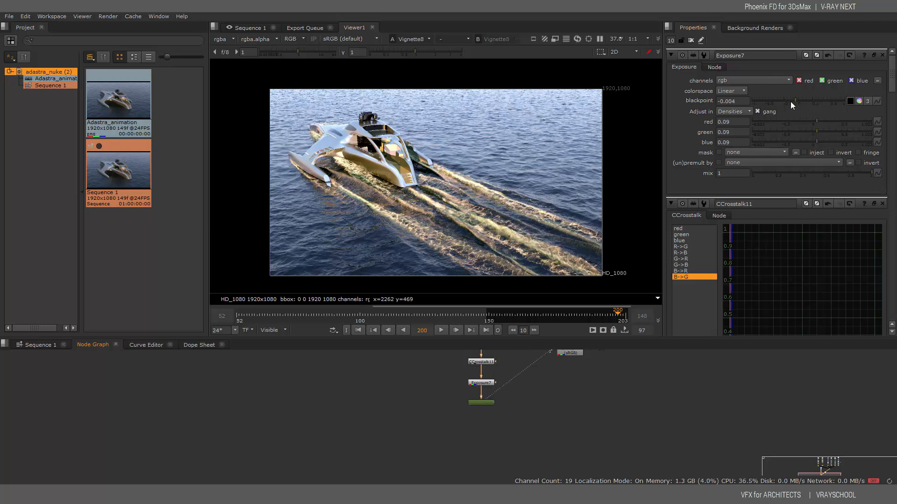
pyautogui.moveTo(794, 99)
pyautogui.mouseDown()
pyautogui.moveTo(805, 99)
pyautogui.moveTo(791, 99)
pyautogui.mouseUp()
pyautogui.hotkey('ctrl', 'z')
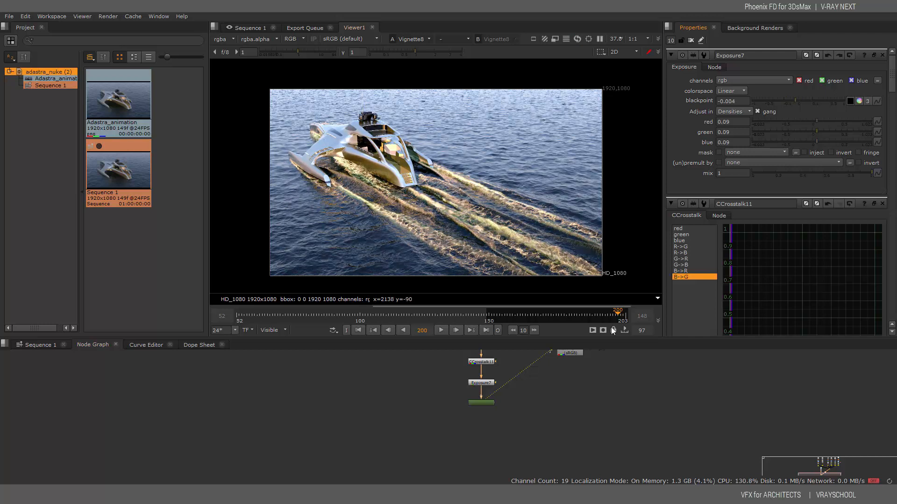
# Set Vignette8's Amount to 0.32 and Softness to 0.775, then place Read3 beside Exposure7
pyautogui.click(488, 402)
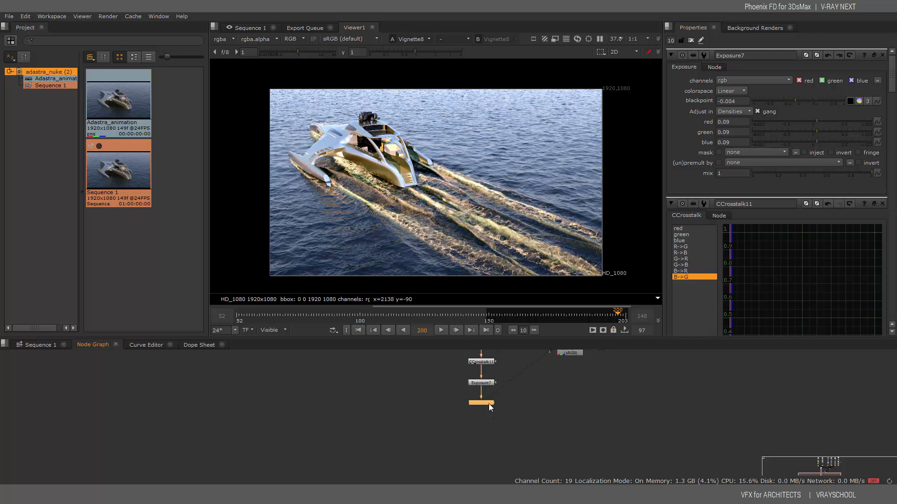
pyautogui.doubleClick(489, 403)
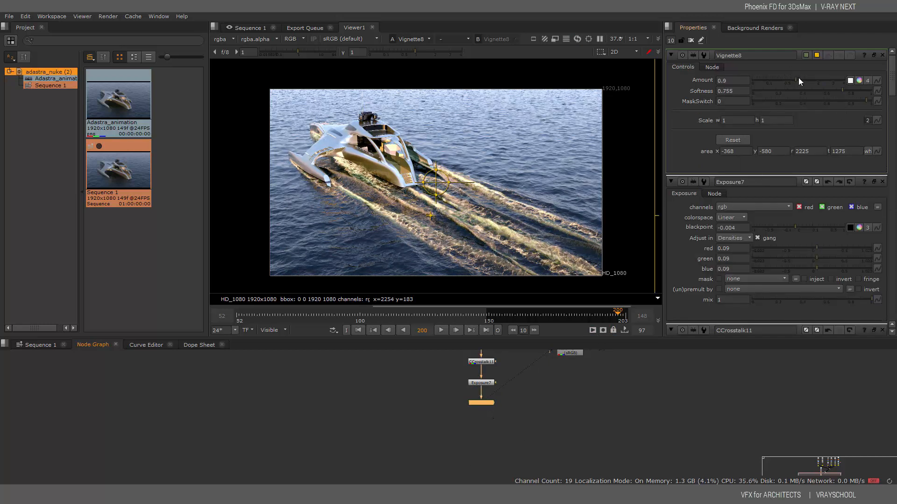
pyautogui.moveTo(805, 78); pyautogui.dragTo(781, 83)
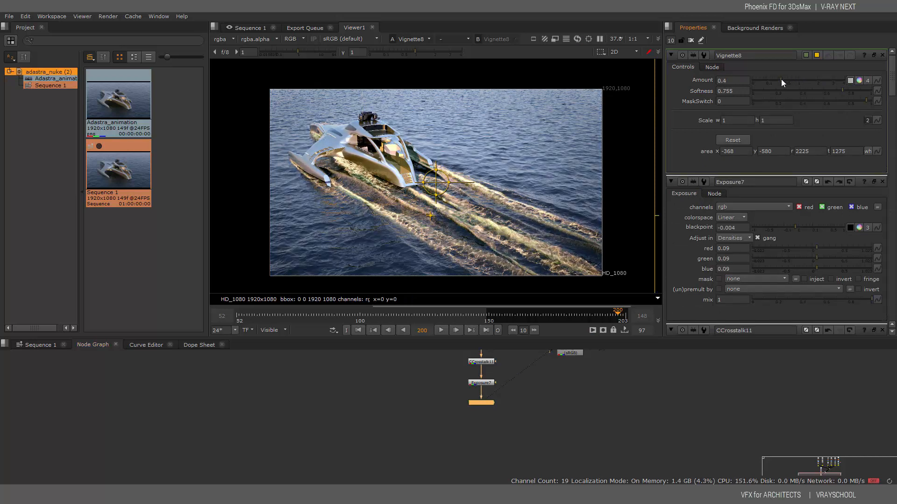
pyautogui.moveTo(836, 89); pyautogui.dragTo(847, 91)
pyautogui.moveTo(783, 80); pyautogui.dragTo(777, 79)
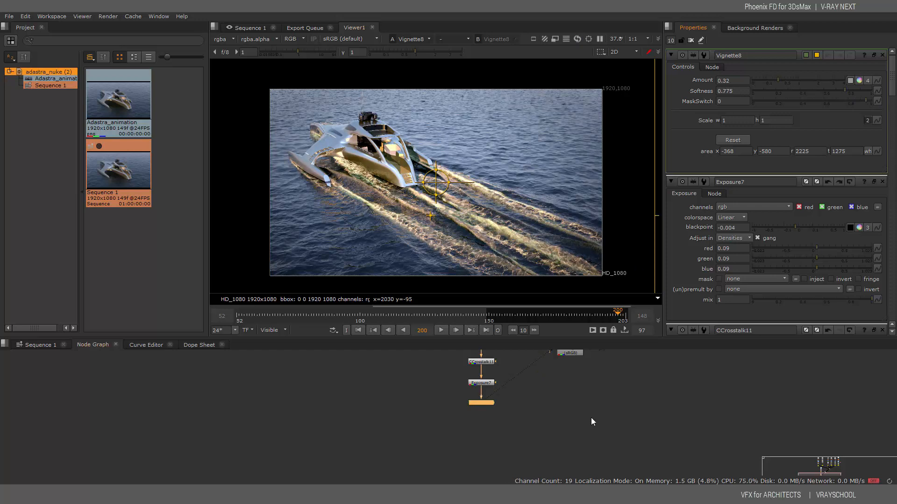
pyautogui.moveTo(570, 352); pyautogui.dragTo(572, 407)
# Flip the viewer between the Vignette8 result and the Read3 reference
pyautogui.press('2')
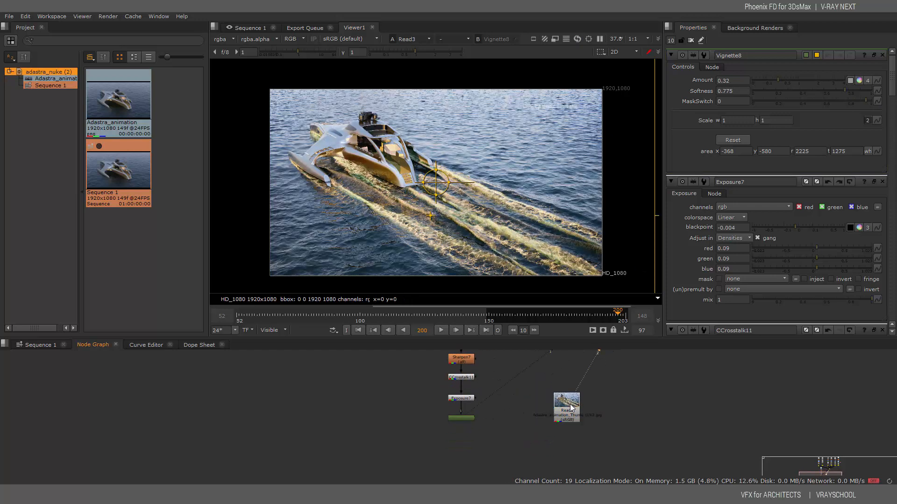
pyautogui.click(464, 419)
pyautogui.press('1')
pyautogui.press('2')
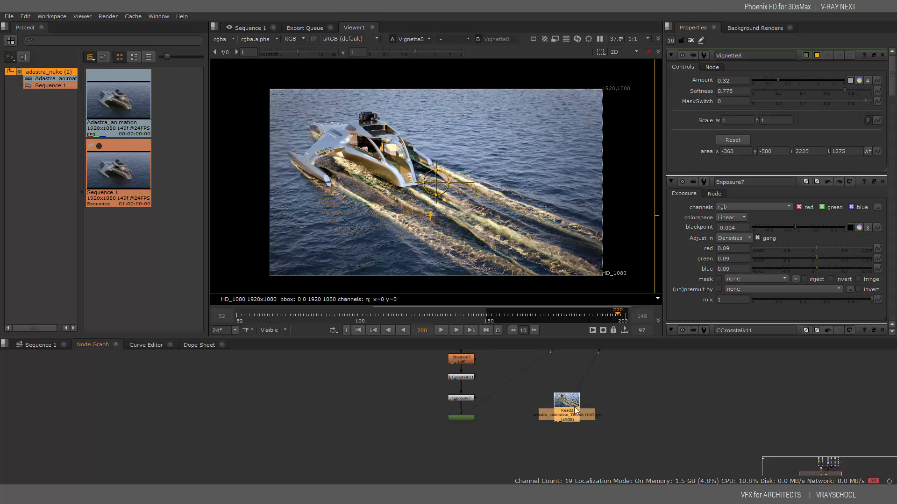
pyautogui.press('1')
pyautogui.press('2')
pyautogui.press('1')
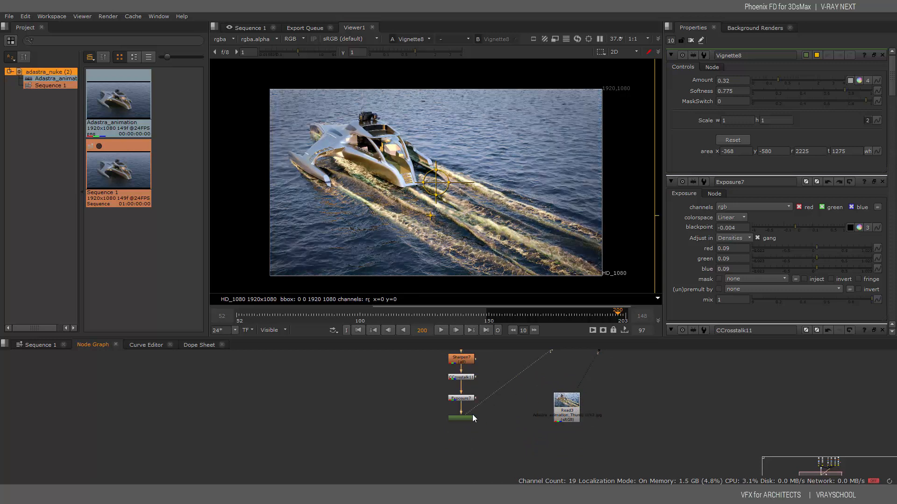
pyautogui.press('2')
pyautogui.press('1')
# Raise Vignette8's Amount to 0.46 and Exposure7's RGB to 0.1, keeping blackpoint at -0.004
pyautogui.click(462, 417)
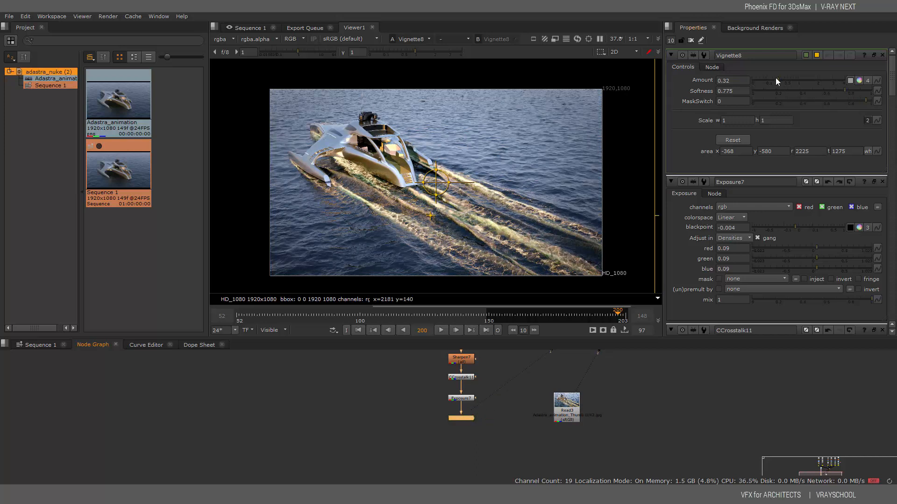
pyautogui.moveTo(775, 78); pyautogui.dragTo(781, 80)
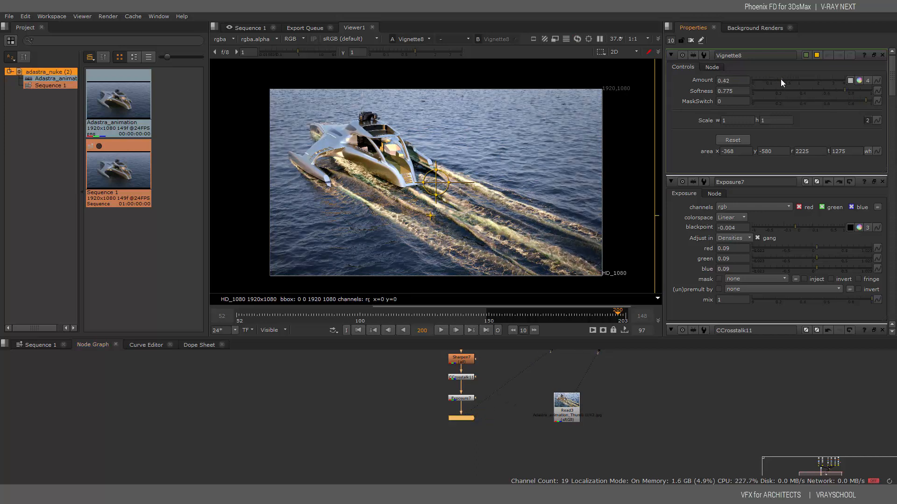
pyautogui.moveTo(571, 406); pyautogui.dragTo(573, 409)
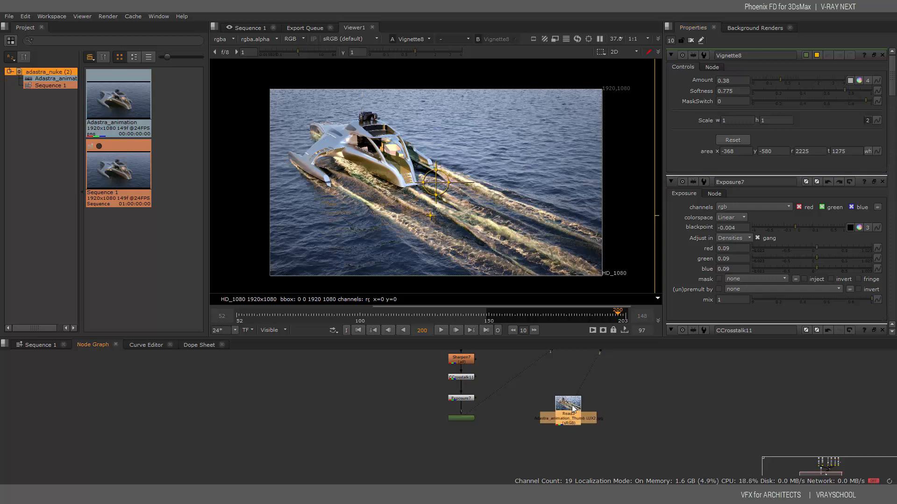
pyautogui.moveTo(501, 374); pyautogui.dragTo(486, 415, button='middle')
pyautogui.scroll(-5, 488, 383)
pyautogui.scroll(10, 487, 415)
pyautogui.click(500, 397)
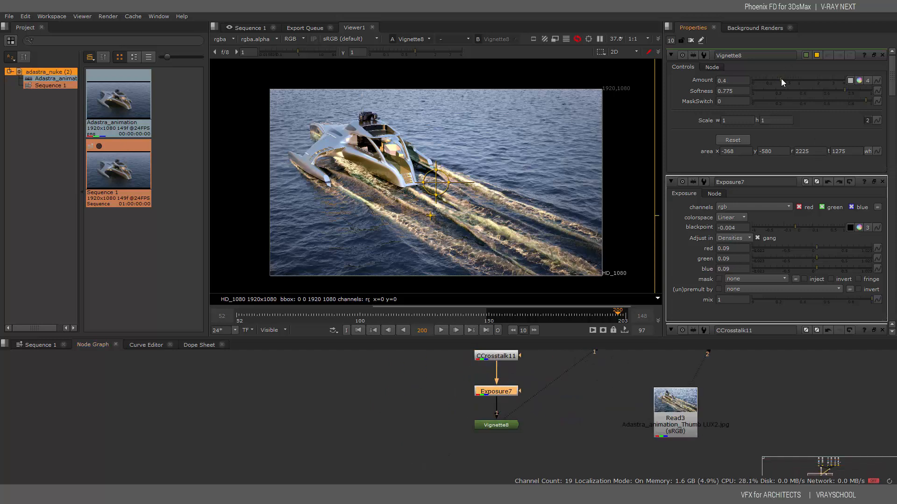
pyautogui.moveTo(780, 80)
pyautogui.mouseDown()
pyautogui.moveTo(792, 80)
pyautogui.moveTo(783, 81)
pyautogui.mouseUp()
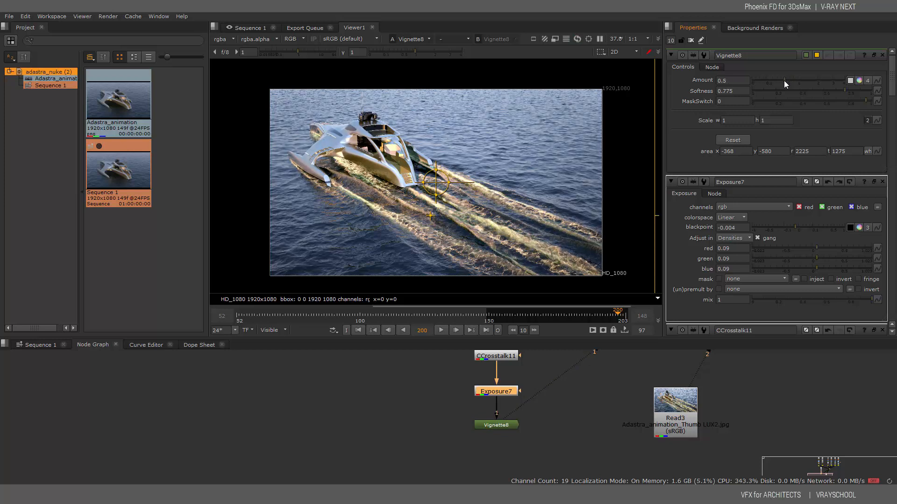
pyautogui.doubleClick(488, 395)
pyautogui.moveTo(795, 101); pyautogui.dragTo(819, 122)
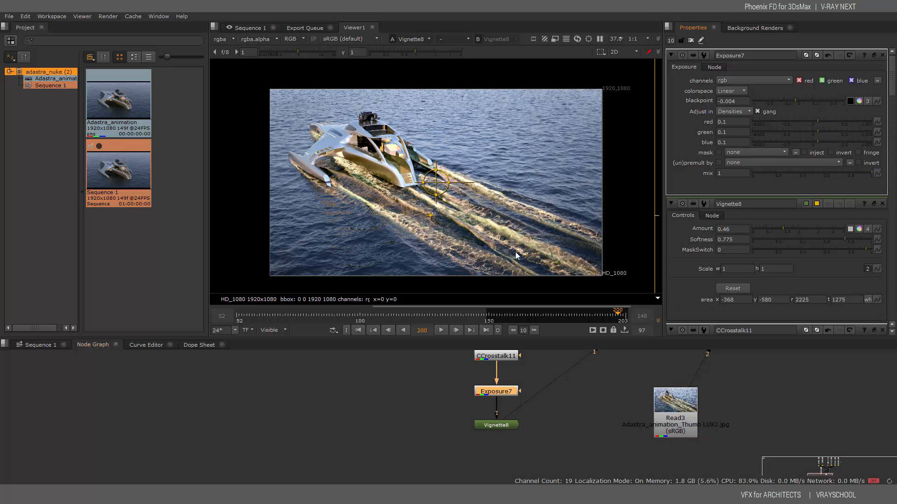
# Find ColorCorrect9 and set highlights contrast 0.72, gamma 0.9, gain 0.82, offset -0.0005
pyautogui.press('f')
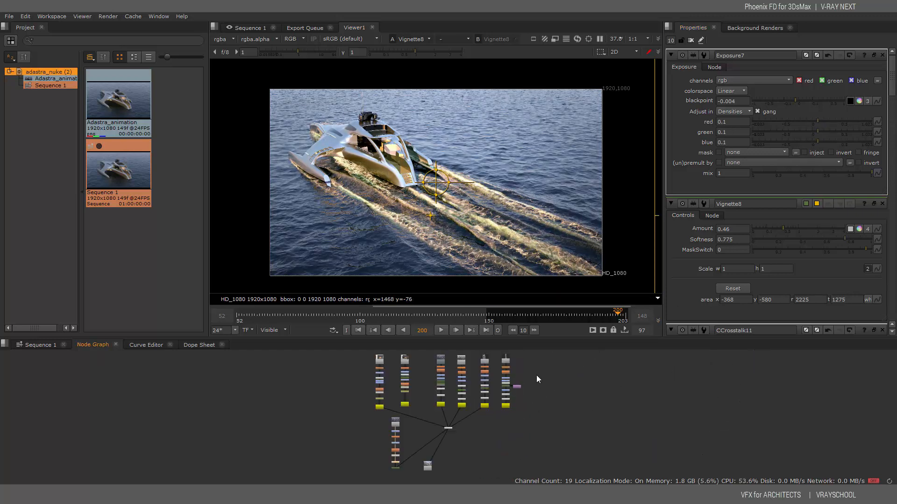
pyautogui.scroll(5, 401, 446)
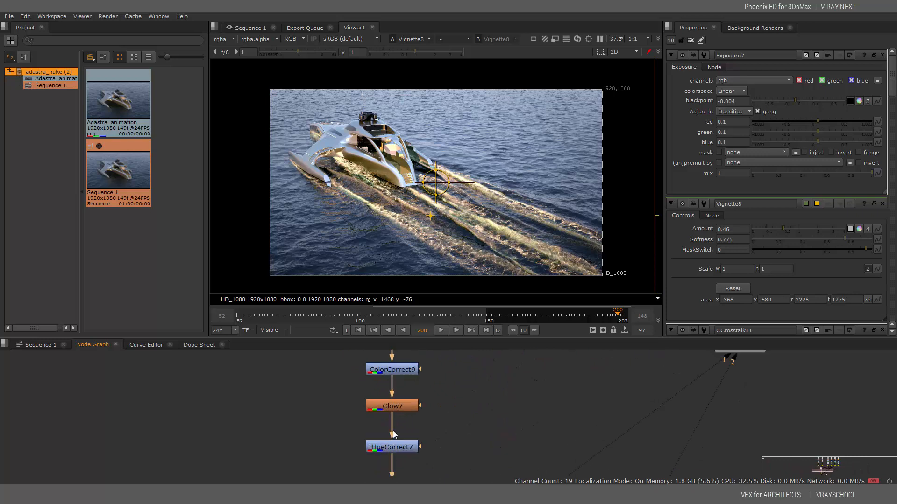
pyautogui.moveTo(479, 392); pyautogui.dragTo(512, 312, button='middle')
pyautogui.click(458, 413)
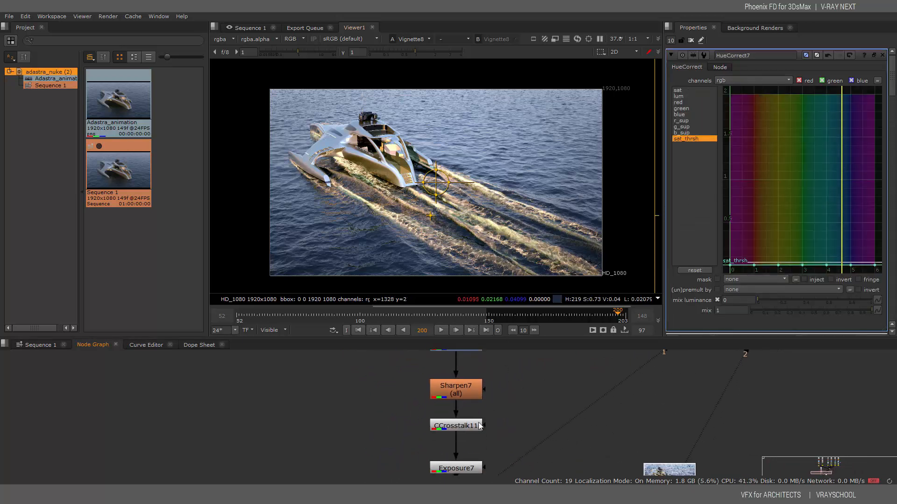
pyautogui.moveTo(501, 421); pyautogui.dragTo(503, 474, button='middle')
pyautogui.moveTo(498, 395); pyautogui.dragTo(497, 416, button='middle')
pyautogui.moveTo(492, 380); pyautogui.dragTo(497, 418, button='middle')
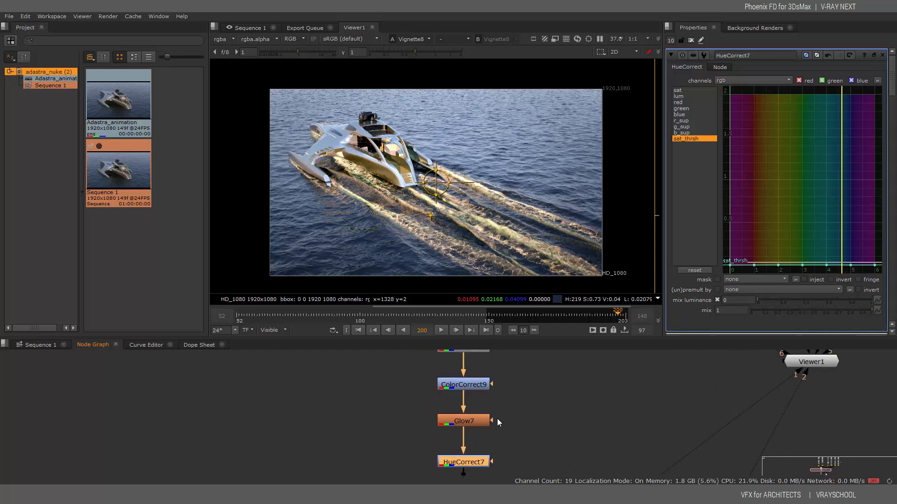
pyautogui.doubleClick(474, 384)
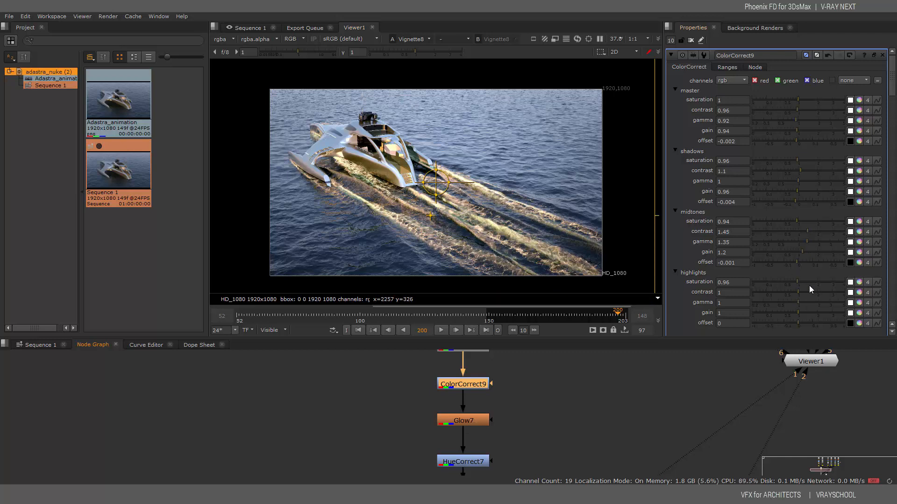
pyautogui.scroll(-3, 800, 256)
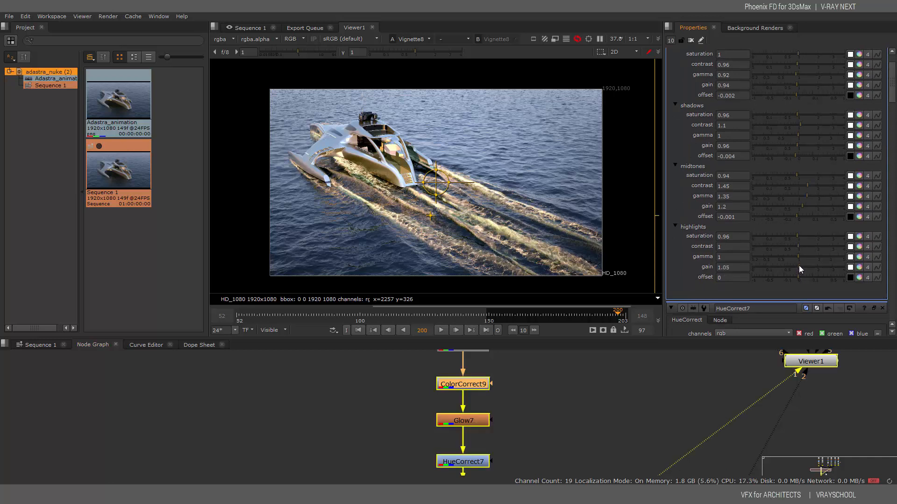
pyautogui.moveTo(798, 266); pyautogui.dragTo(791, 246)
pyautogui.moveTo(798, 278)
pyautogui.mouseDown()
pyautogui.moveTo(777, 274)
pyautogui.moveTo(797, 276)
pyautogui.mouseUp()
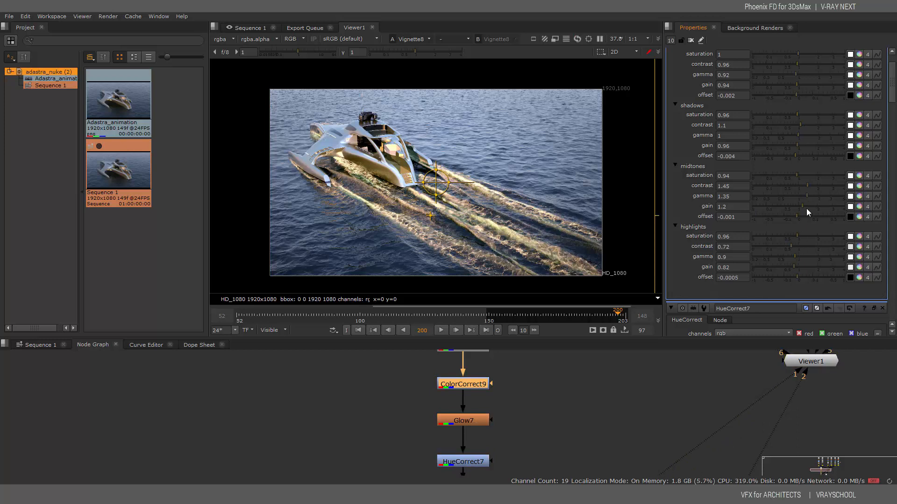
# Add a ColorCorrect10 node and place it directly under ColorCorrect9
pyautogui.rightClick(462, 399)
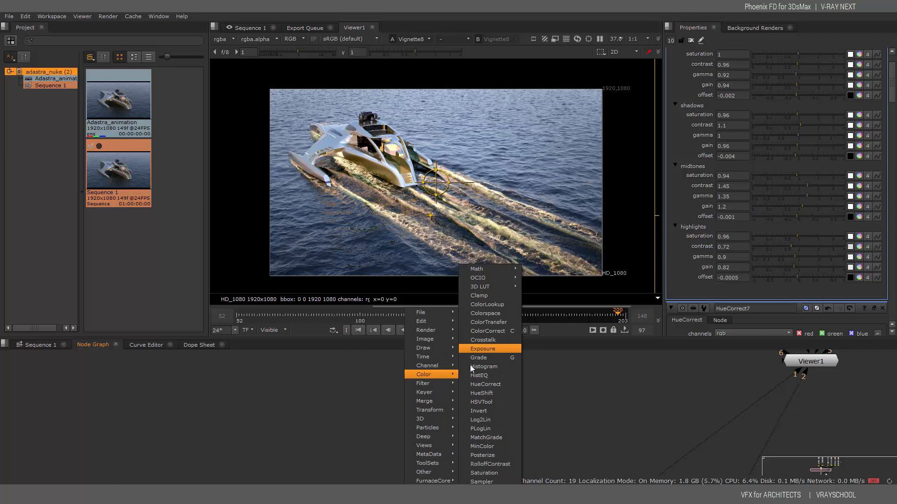
pyautogui.click(497, 330)
pyautogui.moveTo(480, 382); pyautogui.dragTo(480, 366)
pyautogui.click(475, 400)
pyautogui.moveTo(476, 400); pyautogui.dragTo(475, 393)
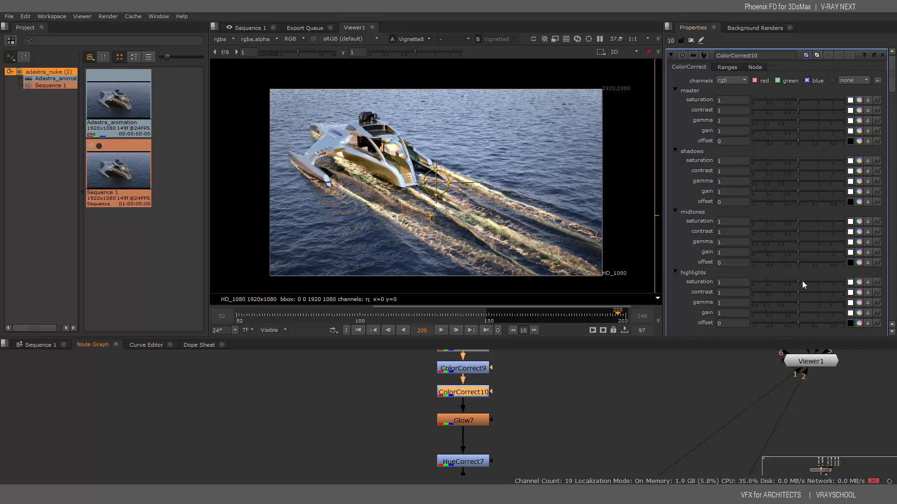
# Grade ColorCorrect10 highlights: saturation 0.98, contrast 0.62, gamma 0.82, gain 0.94, offset -0.01
pyautogui.moveTo(803, 281); pyautogui.dragTo(799, 320)
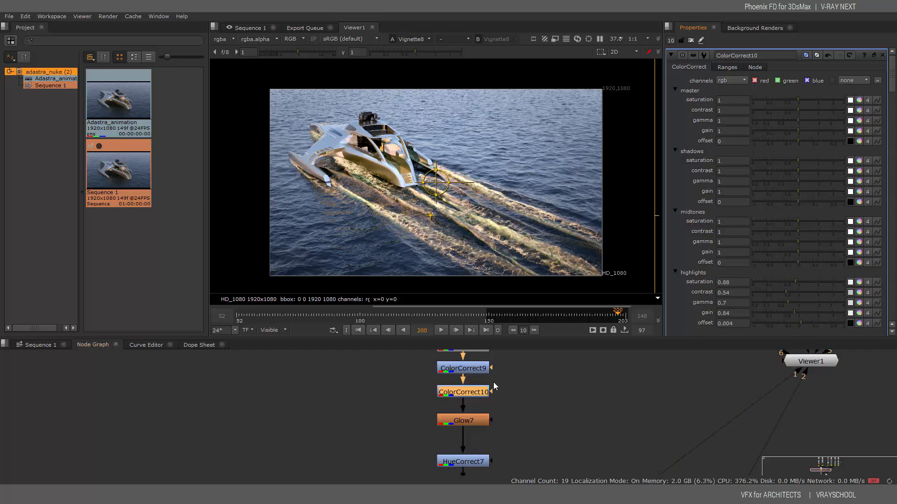
pyautogui.press('d')
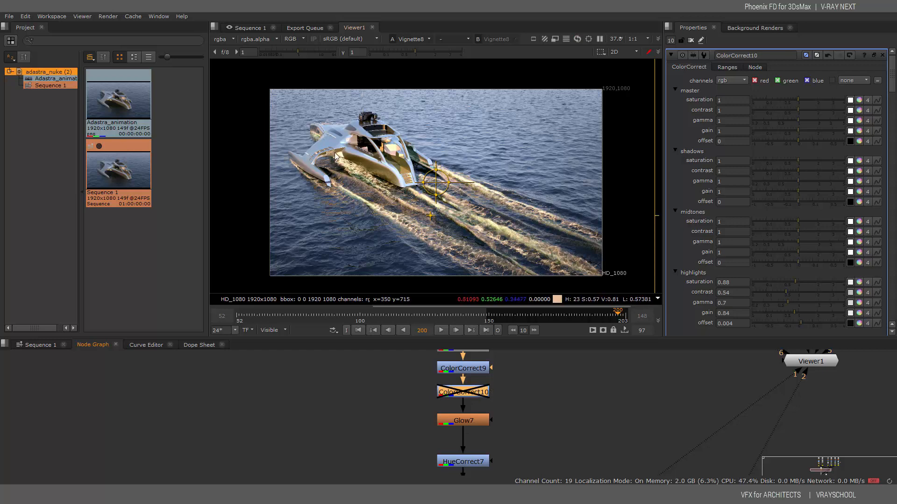
pyautogui.press('d')
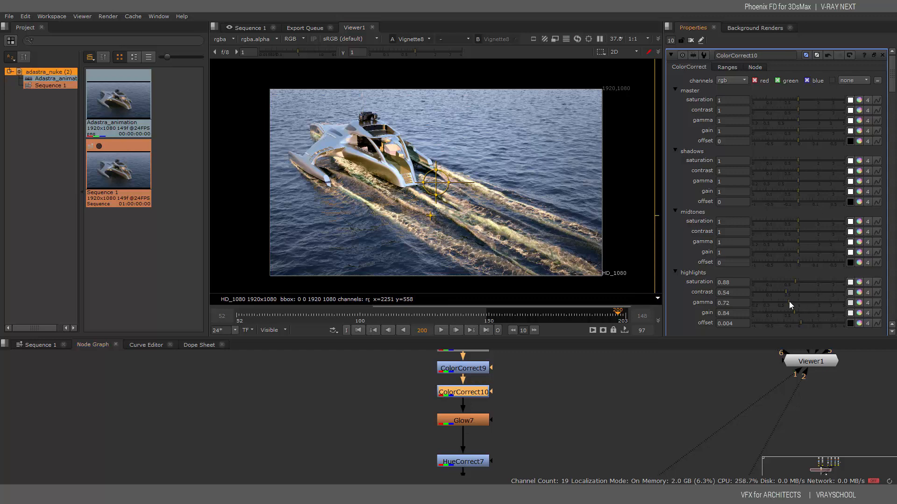
pyautogui.moveTo(788, 301); pyautogui.dragTo(797, 282)
pyautogui.moveTo(801, 322)
pyautogui.mouseDown()
pyautogui.moveTo(760, 318)
pyautogui.moveTo(793, 324)
pyautogui.mouseUp()
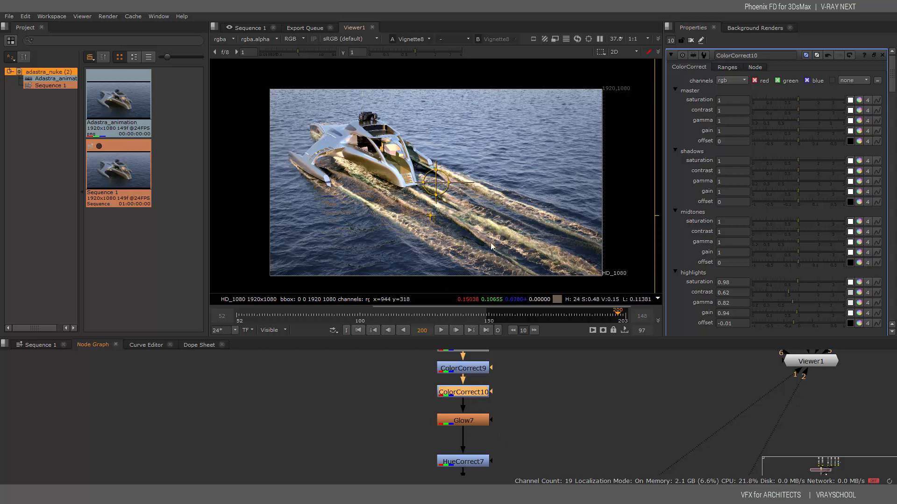
# Pan and zoom the node graph from Sharpen7 and CCrosstalk11 down to Exposure7 and Read3
pyautogui.moveTo(578, 402); pyautogui.dragTo(578, 403, button='middle')
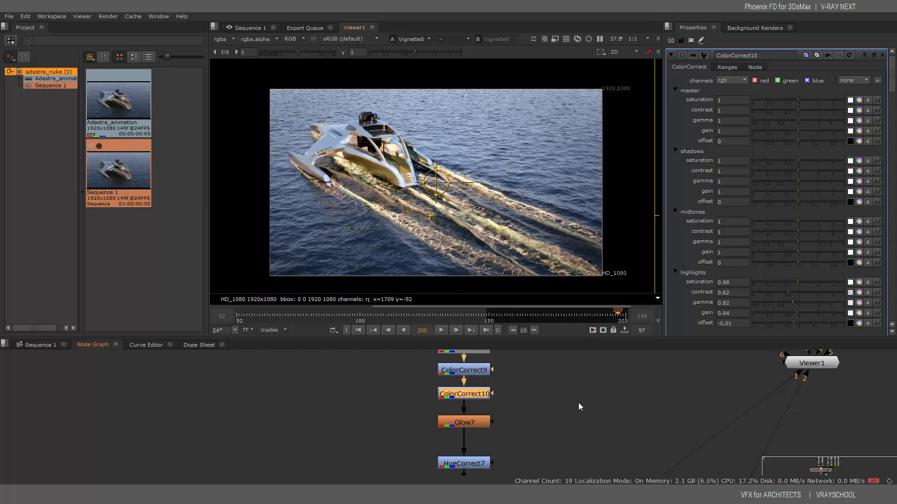
pyautogui.scroll(-3, 580, 408)
pyautogui.scroll(1, 577, 394)
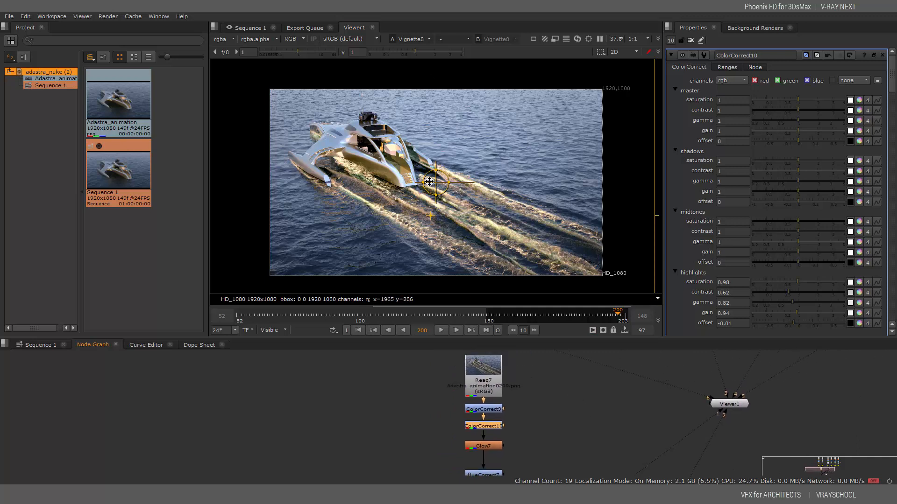
pyautogui.moveTo(526, 457); pyautogui.dragTo(516, 422, button='middle')
pyautogui.scroll(-4, 528, 405)
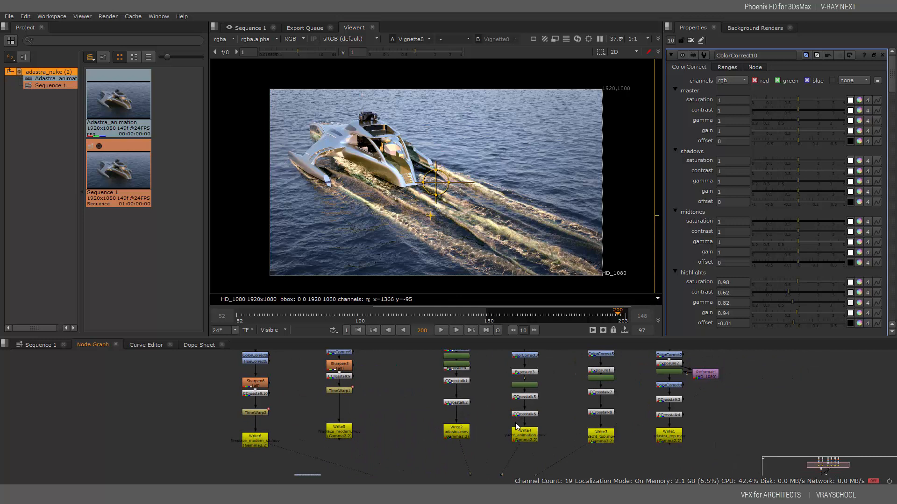
pyautogui.moveTo(458, 403); pyautogui.dragTo(469, 448, button='middle')
pyautogui.scroll(5, 554, 390)
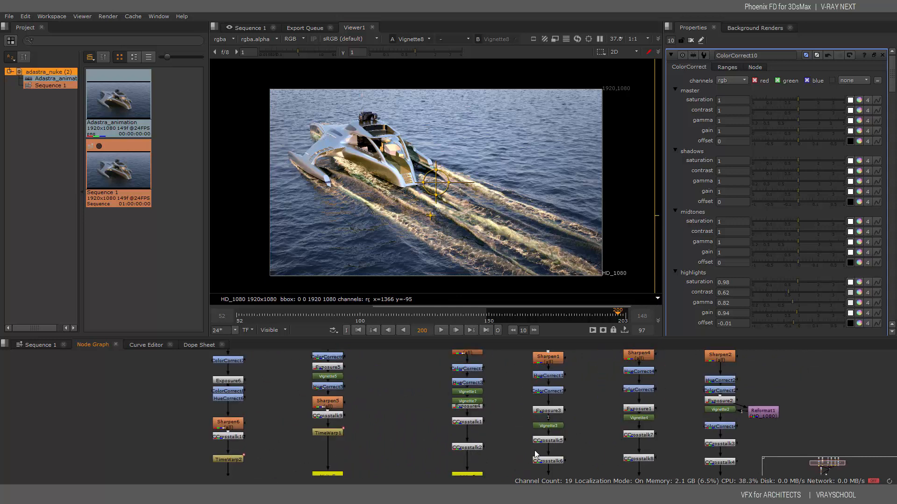
pyautogui.moveTo(484, 444); pyautogui.dragTo(466, 459, button='middle')
pyautogui.moveTo(499, 407); pyautogui.dragTo(514, 450, button='middle')
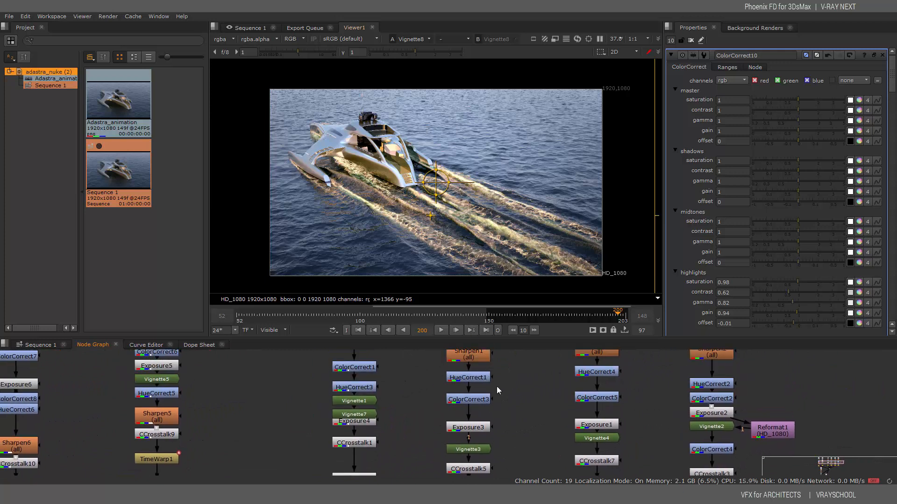
pyautogui.moveTo(497, 386); pyautogui.dragTo(528, 398, button='middle')
pyautogui.moveTo(515, 432); pyautogui.dragTo(503, 379, button='middle')
pyautogui.moveTo(503, 469)
pyautogui.mouseDown(button='middle')
pyautogui.moveTo(496, 405)
pyautogui.moveTo(472, 392)
pyautogui.moveTo(494, 397)
pyautogui.mouseUp(button='middle')
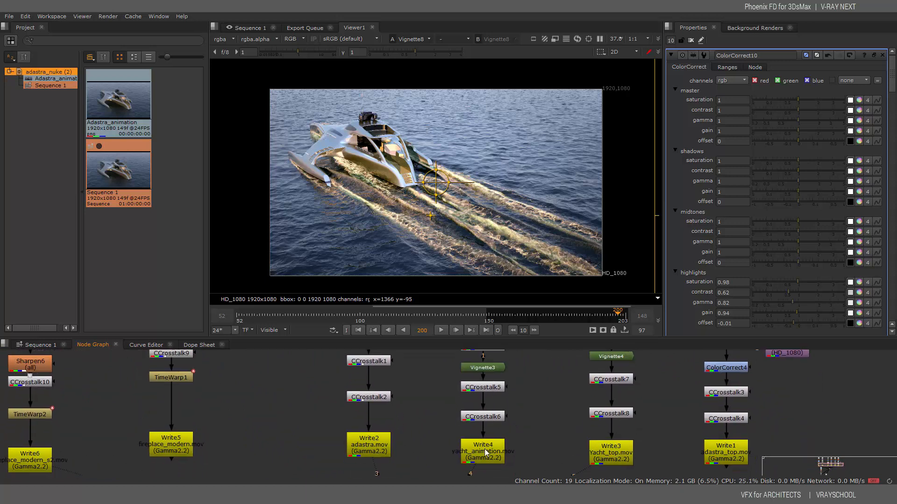
pyautogui.moveTo(439, 457); pyautogui.dragTo(490, 362, button='middle')
pyautogui.moveTo(486, 417)
pyautogui.mouseDown(button='middle')
pyautogui.moveTo(567, 382)
pyautogui.moveTo(666, 355)
pyautogui.mouseUp(button='middle')
pyautogui.moveTo(428, 469); pyautogui.dragTo(456, 425, button='middle')
pyautogui.scroll(-1, 457, 424)
pyautogui.moveTo(423, 466); pyautogui.dragTo(466, 418, button='middle')
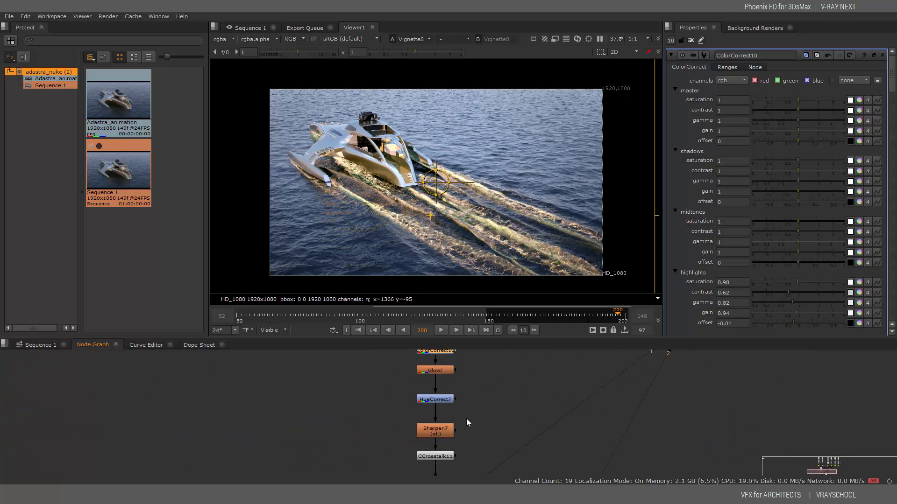
pyautogui.scroll(-2, 451, 461)
pyautogui.moveTo(442, 474); pyautogui.dragTo(439, 424, button='middle')
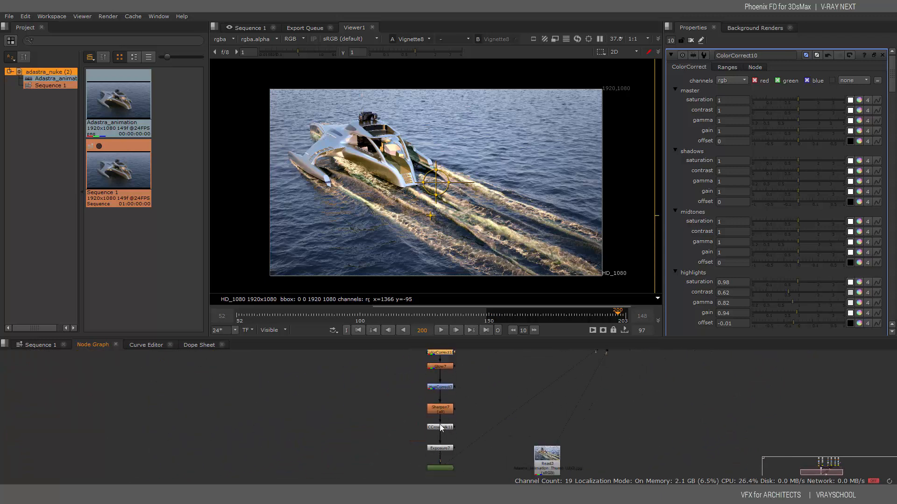
pyautogui.moveTo(453, 461)
pyautogui.mouseDown(button='middle')
pyautogui.moveTo(453, 394)
pyautogui.moveTo(453, 451)
pyautogui.mouseUp(button='middle')
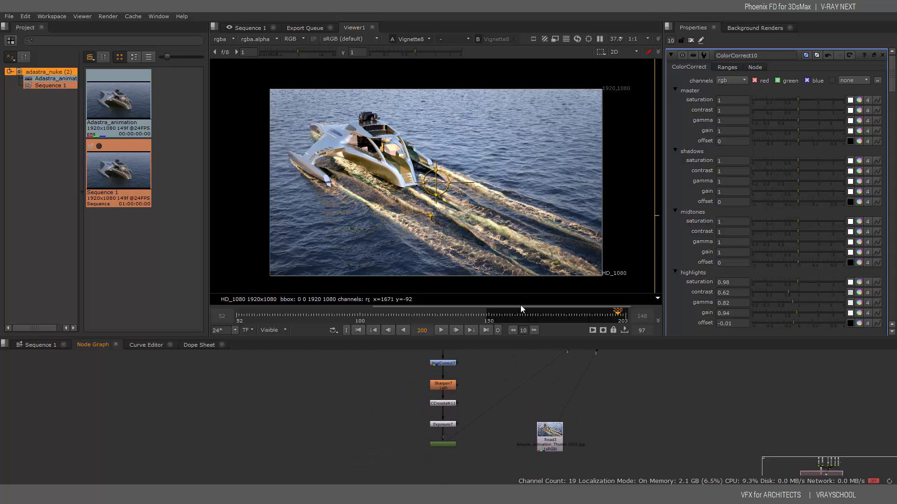
# Add a Write node, Write7, and connect it below the last node of the chain
pyautogui.rightClick(439, 456)
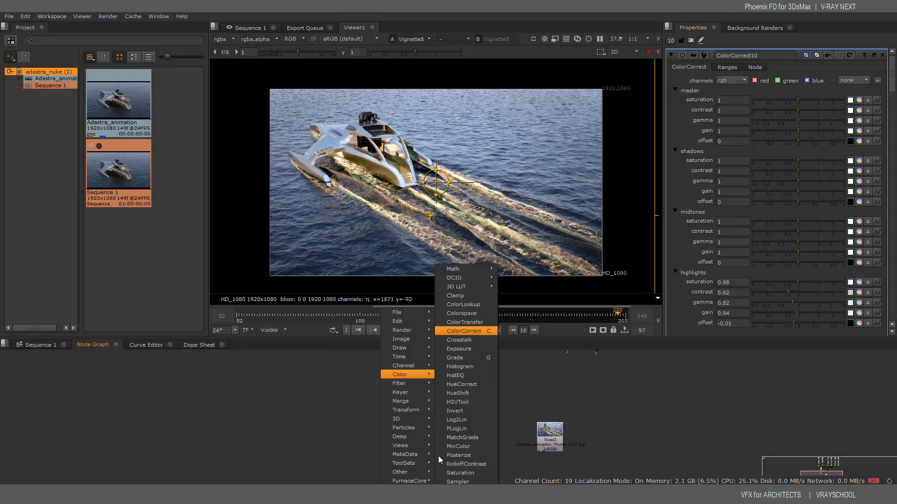
pyautogui.click(511, 388)
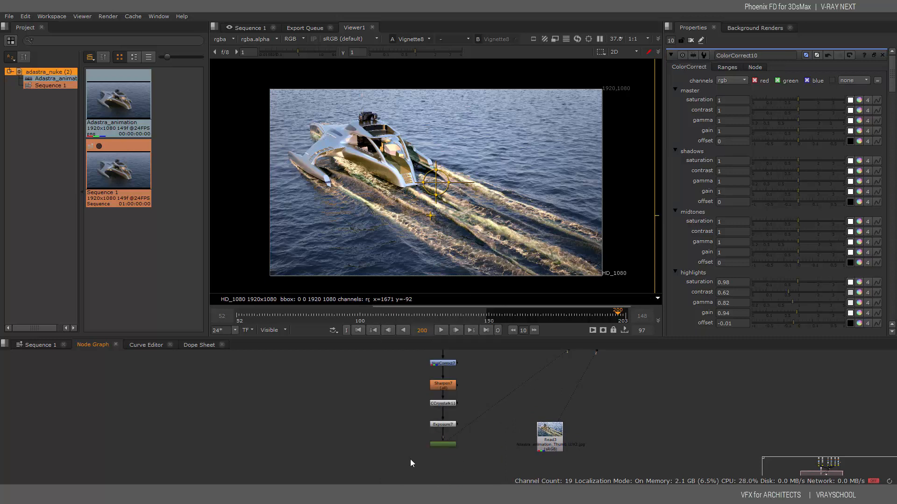
pyautogui.press('Tab')
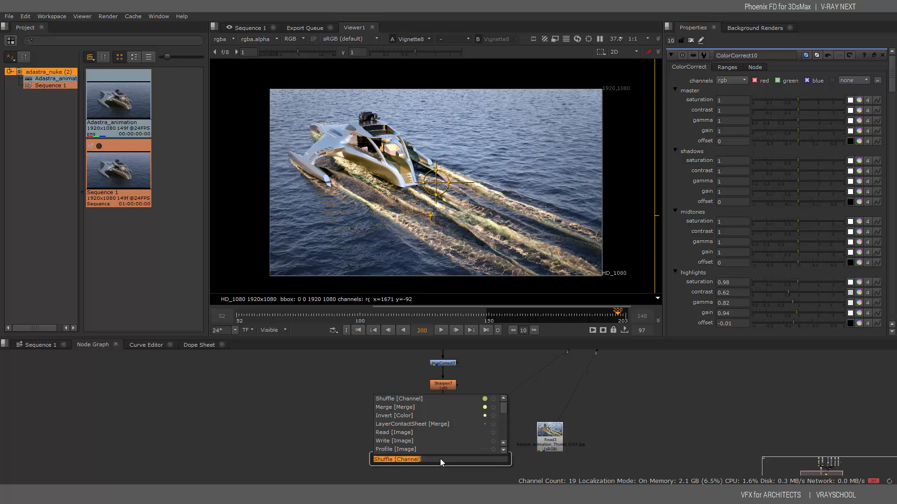
pyautogui.click(382, 441)
pyautogui.click(504, 415)
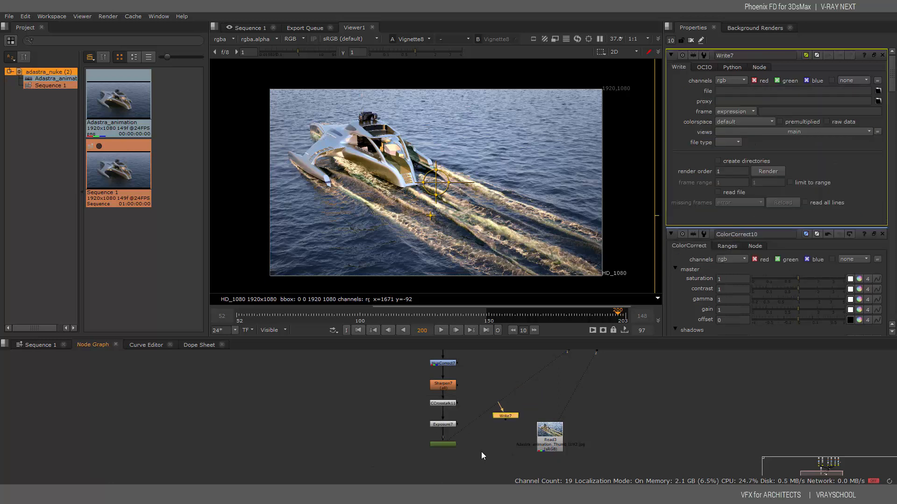
pyautogui.moveTo(506, 416); pyautogui.dragTo(439, 469)
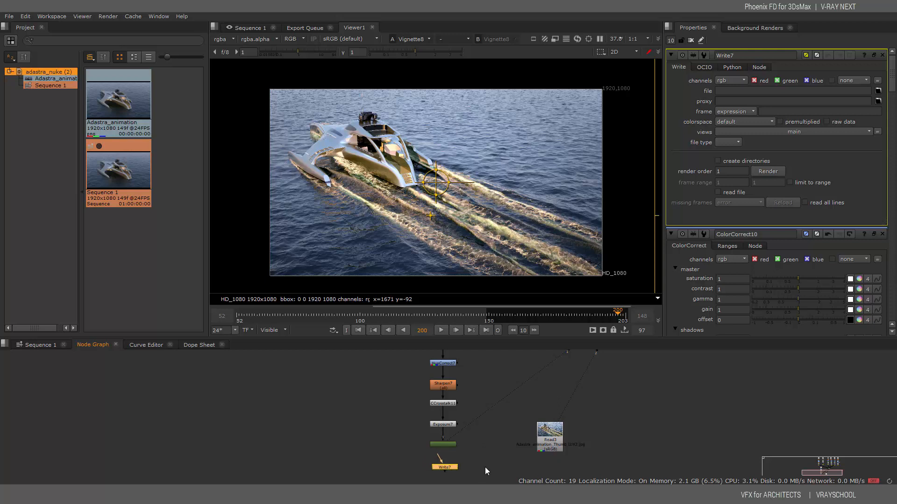
pyautogui.moveTo(484, 467); pyautogui.dragTo(494, 394, button='middle')
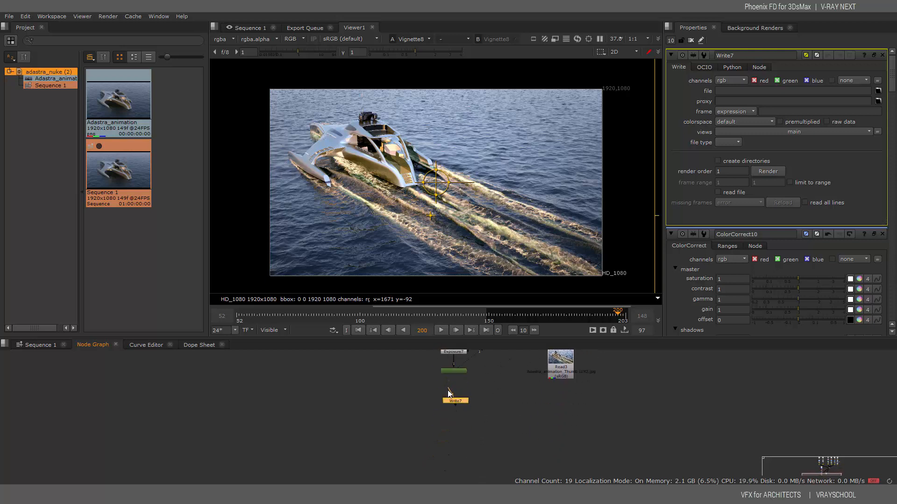
pyautogui.moveTo(453, 394)
pyautogui.mouseDown()
pyautogui.moveTo(455, 372)
pyautogui.moveTo(459, 398)
pyautogui.mouseUp()
# Set Write7's output to Desktop/test-adastra.mov, keeping Apple ProRes 4444 at 24 fps
pyautogui.click(878, 92)
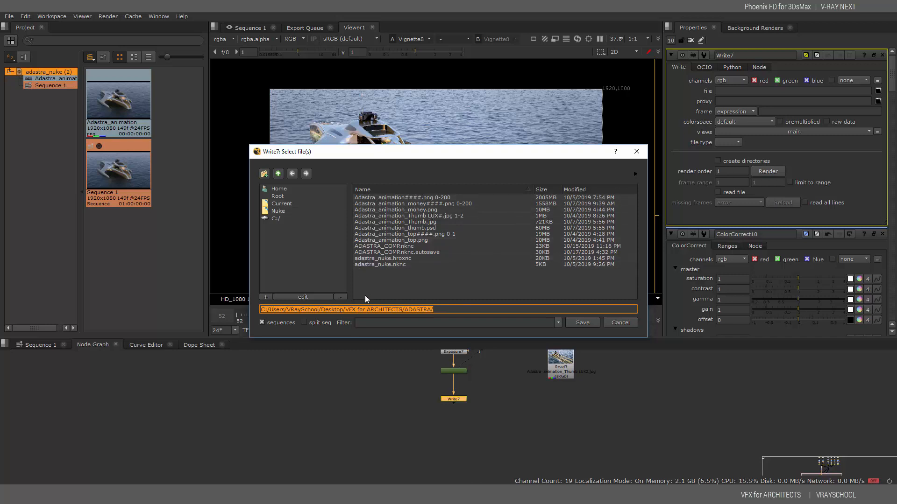
pyautogui.click(346, 310)
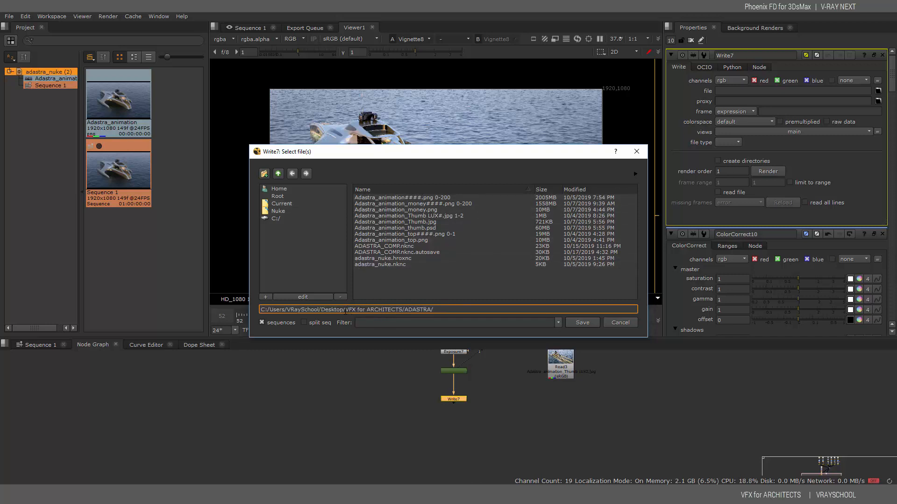
pyautogui.moveTo(347, 311); pyautogui.dragTo(499, 308)
pyautogui.write('test-adastra.mov')
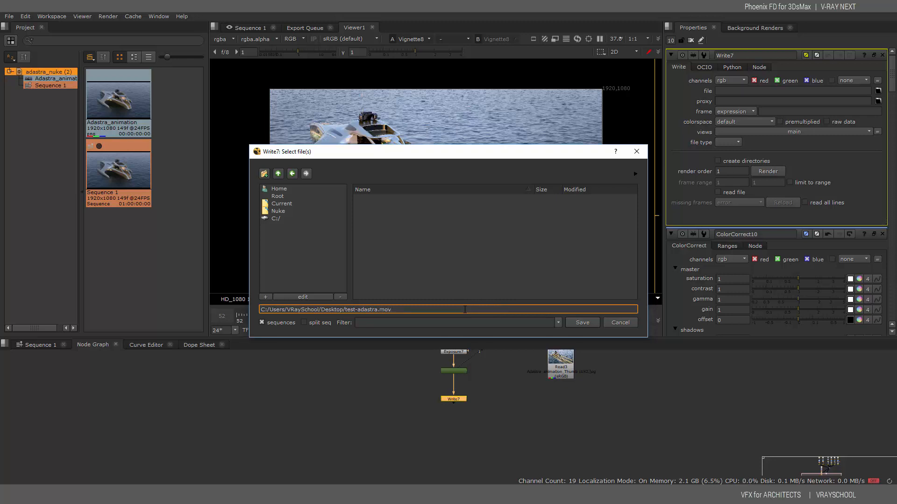
pyautogui.click(581, 323)
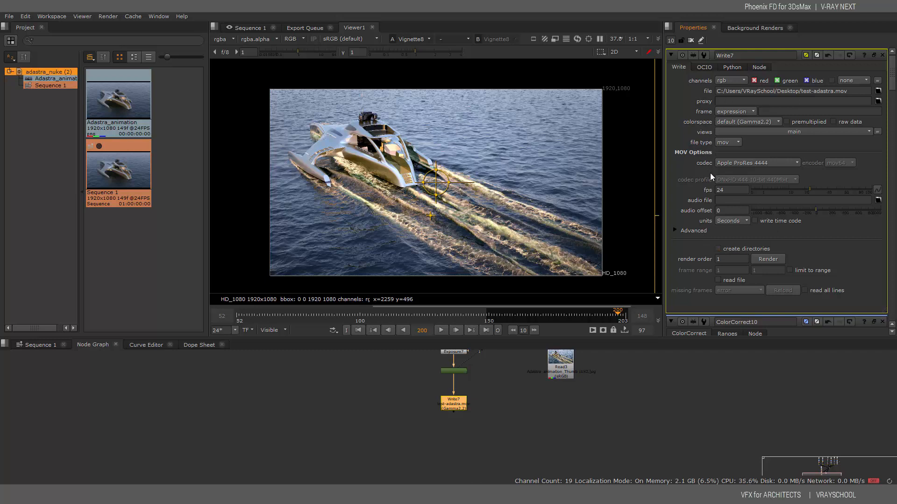
pyautogui.doubleClick(727, 191)
pyautogui.click(456, 408)
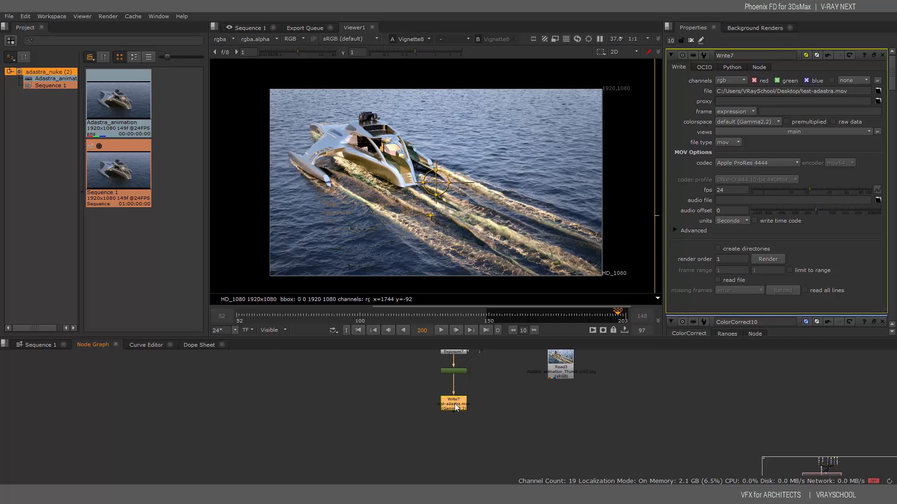
# Render Write7 over frames 0–200 to test-adastra.mov
pyautogui.click(767, 259)
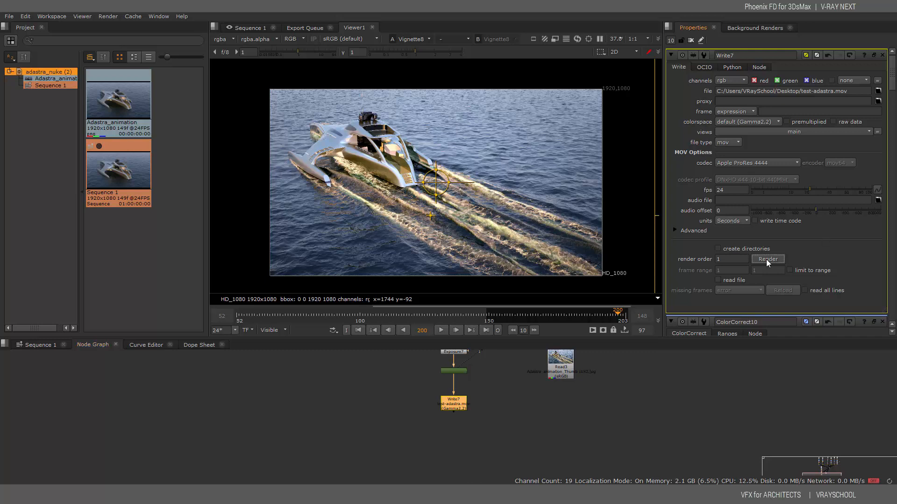
pyautogui.doubleClick(462, 223)
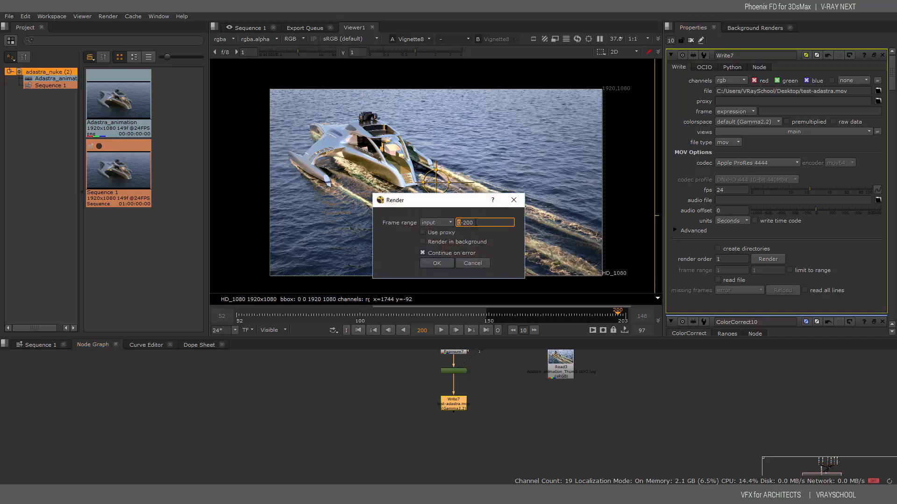
pyautogui.moveTo(475, 223); pyautogui.dragTo(404, 254)
pyautogui.click(442, 264)
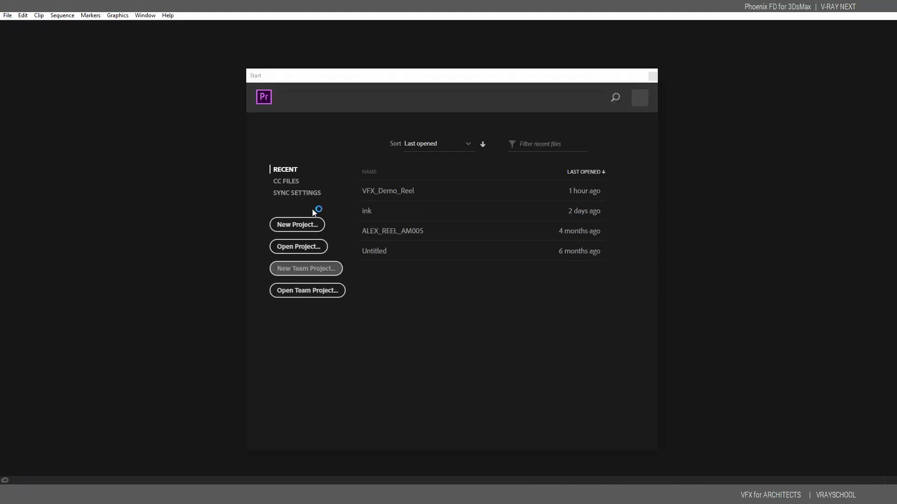
# Start a new Premiere Pro project named DEMO and browse to the Desktop
pyautogui.click(308, 226)
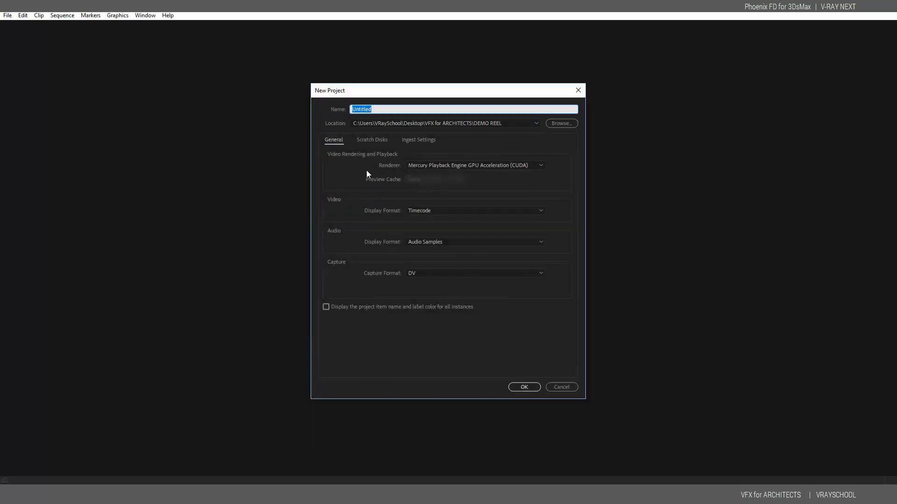
pyautogui.write('DEMO REEL')
pyautogui.click(566, 123)
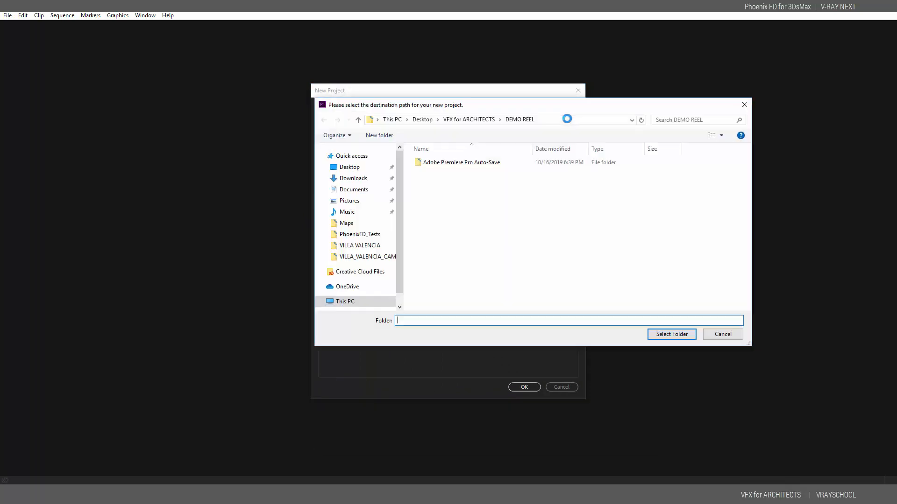
pyautogui.click(354, 227)
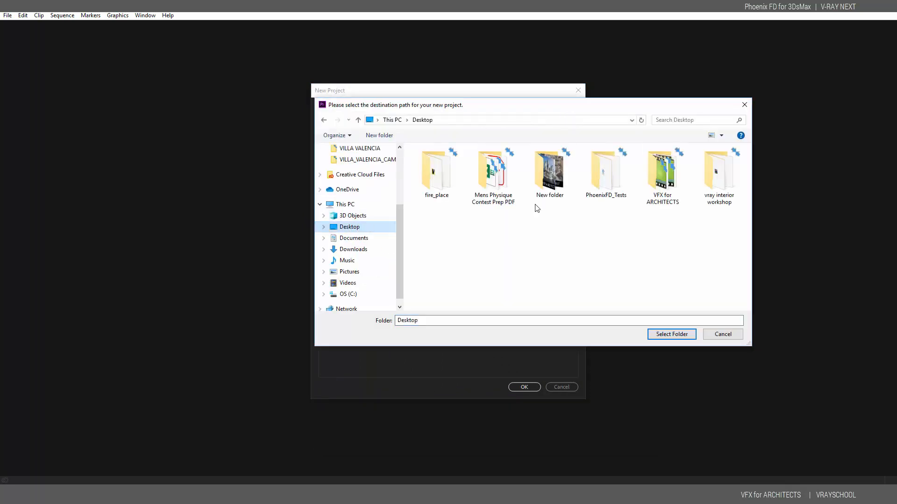
# Create the project in a new Desktop folder 'DEMO REEL' and dismiss the workspace preset warning
pyautogui.rightClick(591, 243)
pyautogui.moveTo(623, 355)
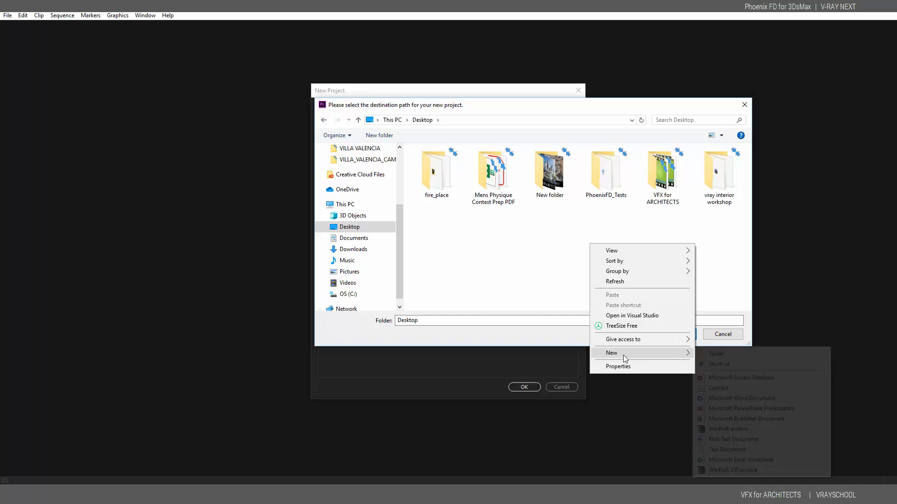
pyautogui.click(716, 353)
pyautogui.write('DEM')
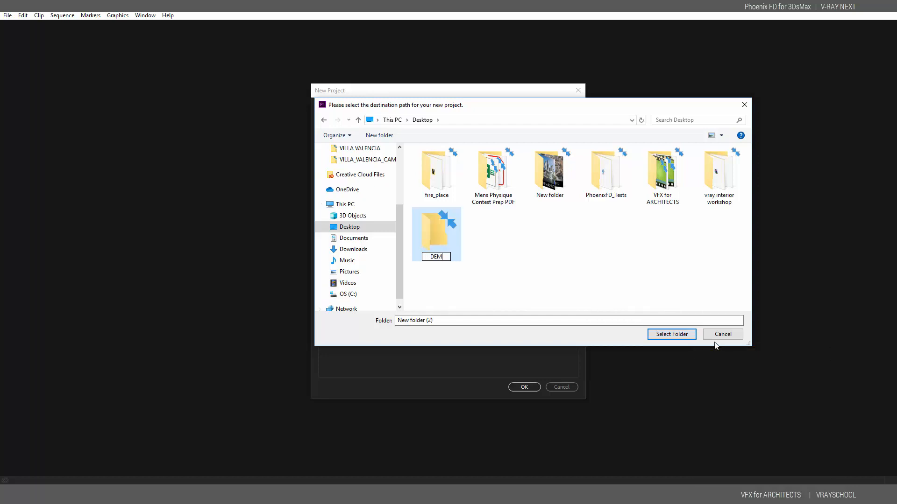
pyautogui.write('O REEL')
pyautogui.press('Return')
pyautogui.press('Return')
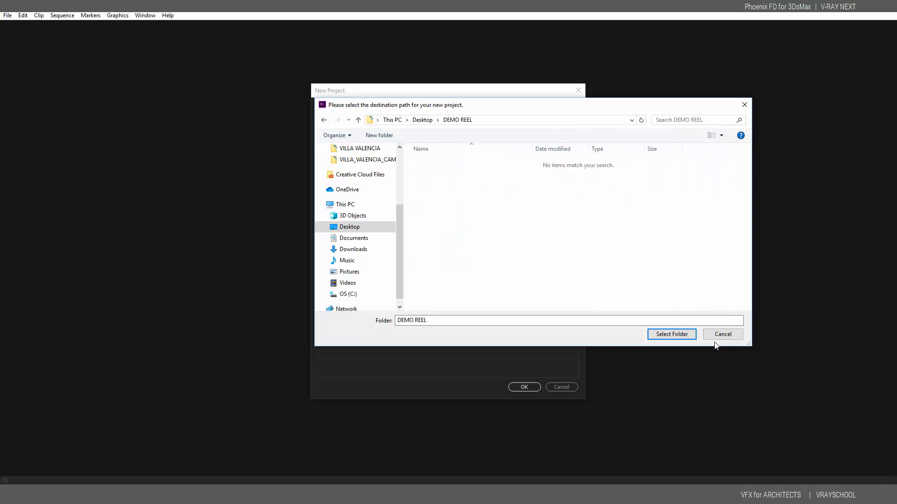
pyautogui.click(672, 334)
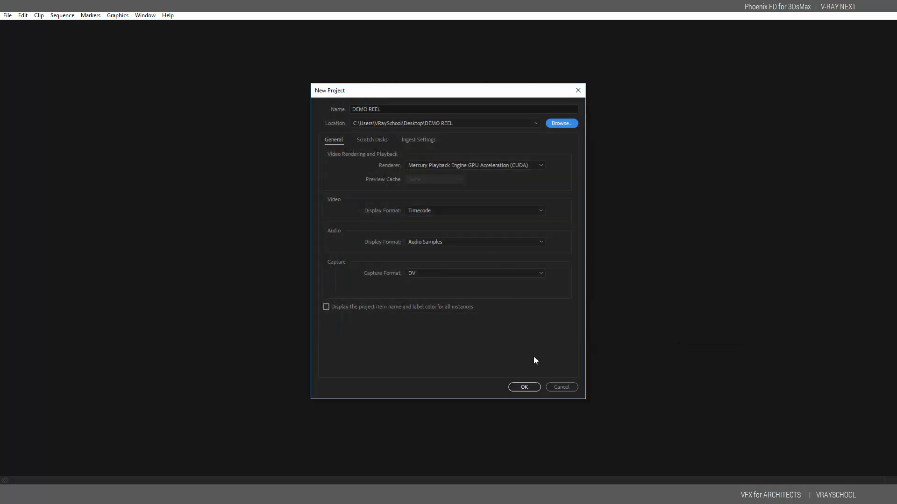
pyautogui.click(524, 387)
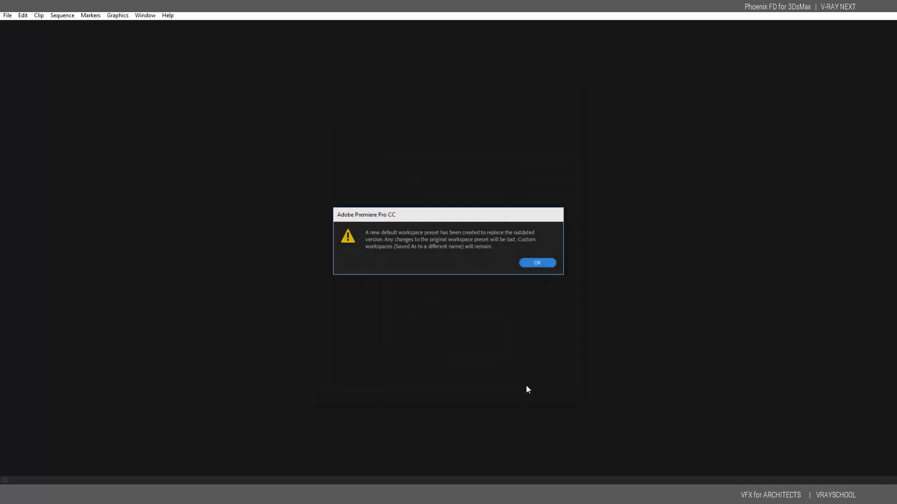
pyautogui.click(542, 265)
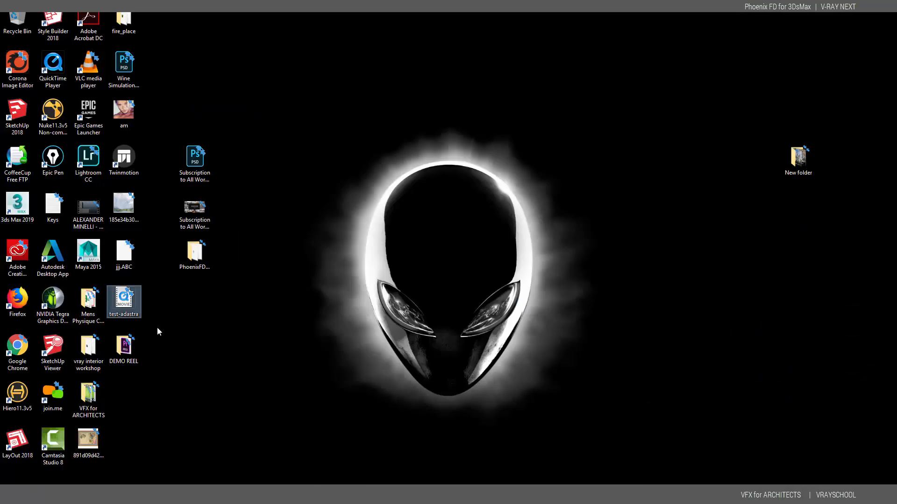
# Add test-adastra.mov to a test-adastra sequence, play it back, and stop at 00:00:02:26
pyautogui.moveTo(129, 298); pyautogui.dragTo(316, 367)
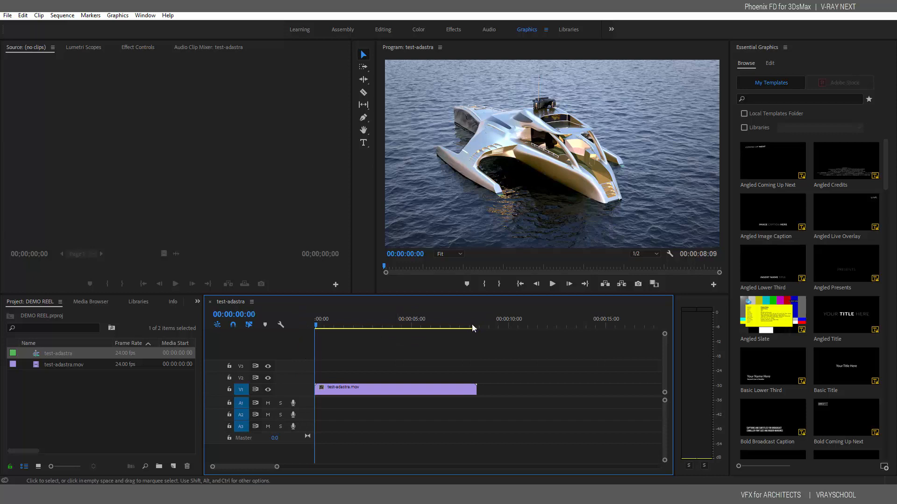
pyautogui.click(552, 285)
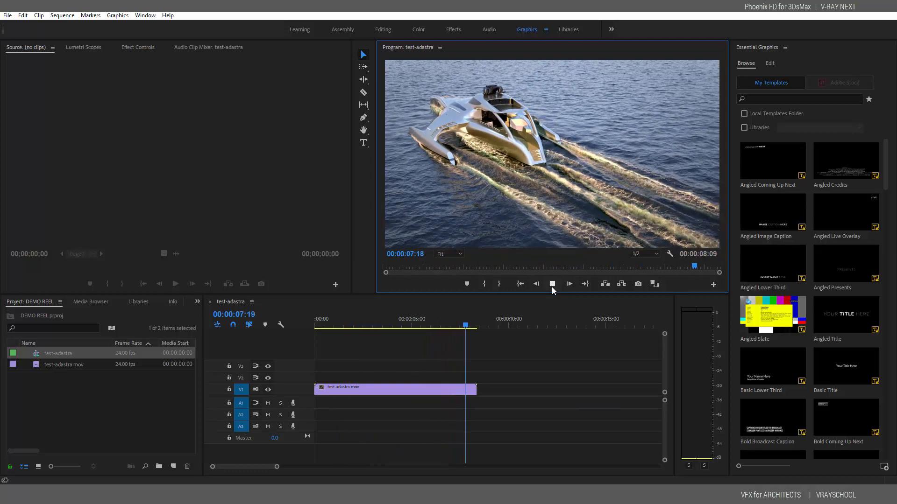
pyautogui.press('space')
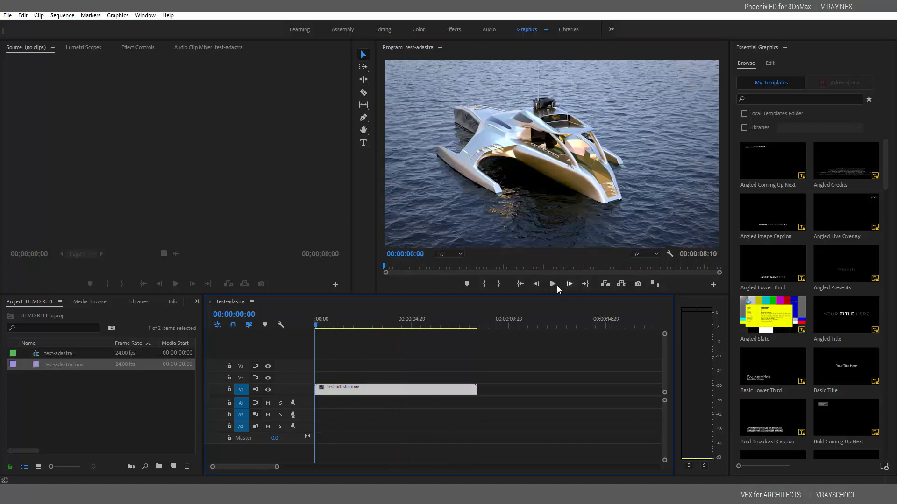
pyautogui.click(553, 284)
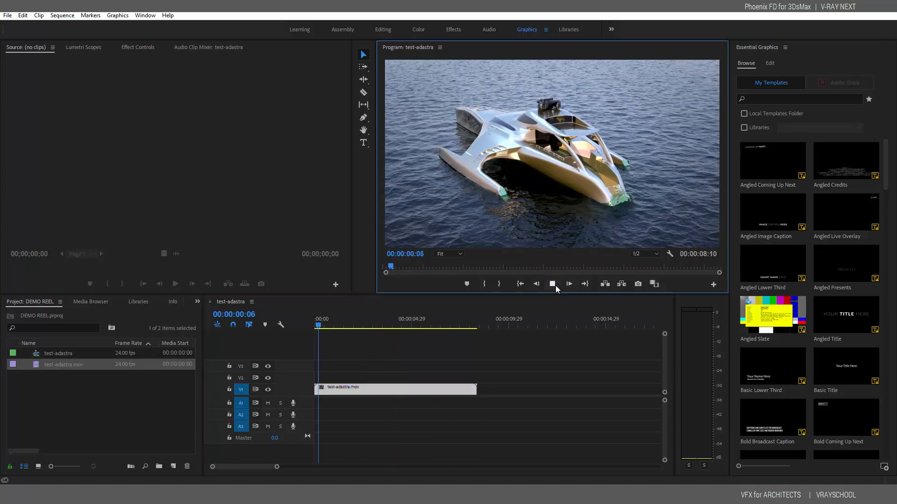
pyautogui.moveTo(347, 327); pyautogui.dragTo(372, 324)
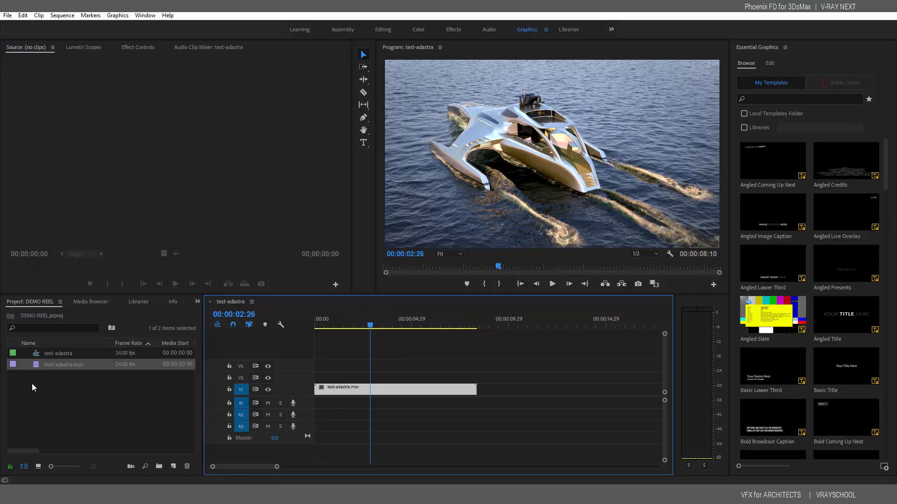
# Import cascade_wine_bottle0000 as an image sequence and place it on V1 after test-adastra
pyautogui.rightClick(62, 377)
pyautogui.click(122, 446)
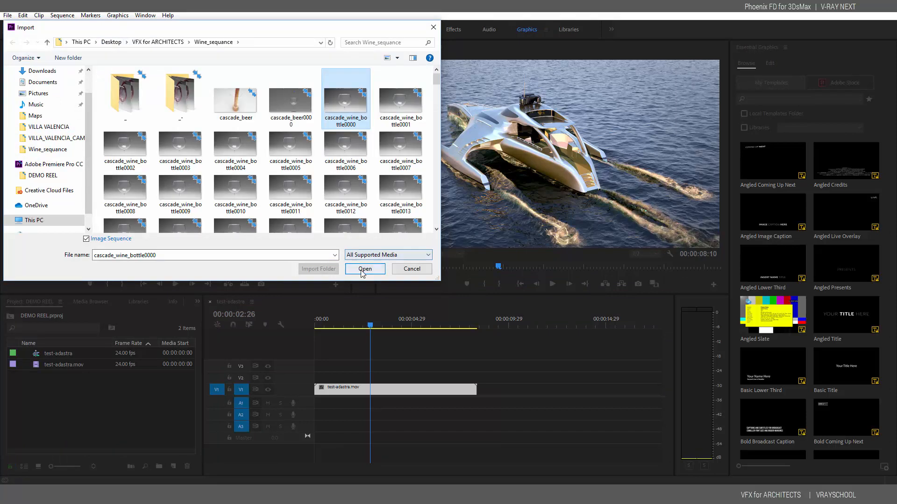
pyautogui.click(364, 269)
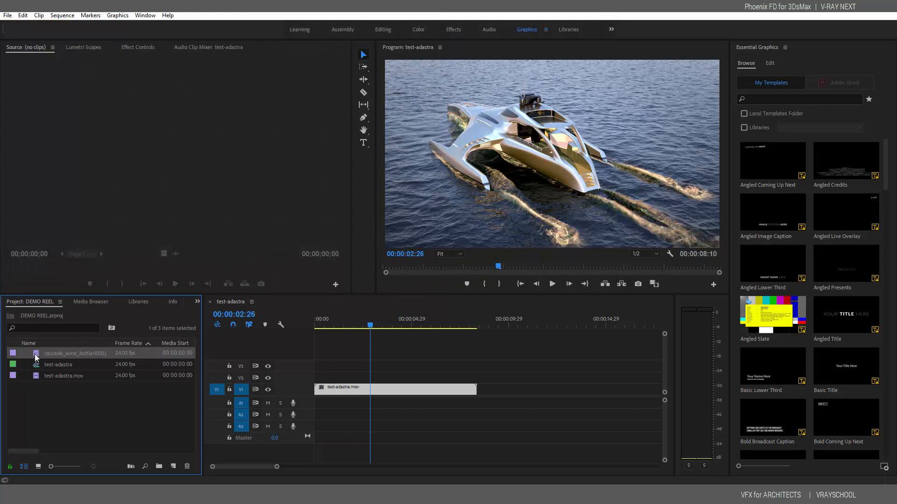
pyautogui.moveTo(142, 347); pyautogui.dragTo(483, 399)
pyautogui.moveTo(465, 323); pyautogui.dragTo(569, 330)
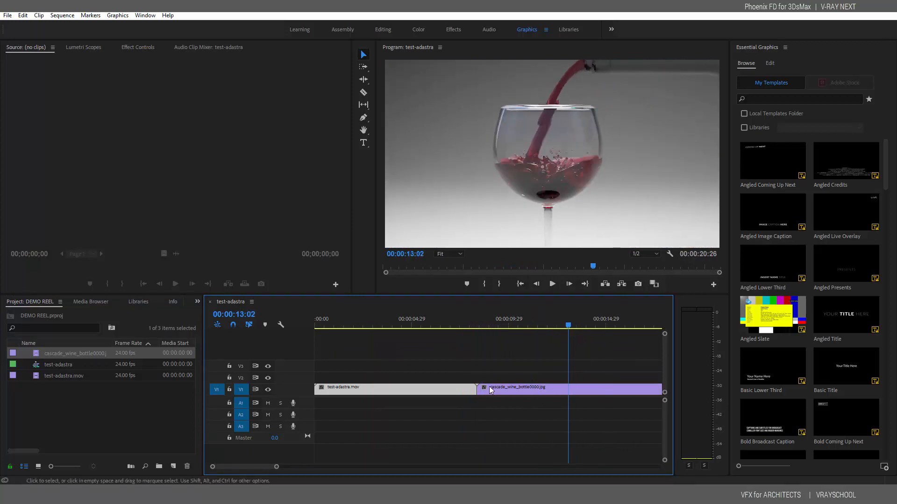
# Find RGB Curves by searching 'cur' in Effects and apply it to the wine clip
pyautogui.click(197, 301)
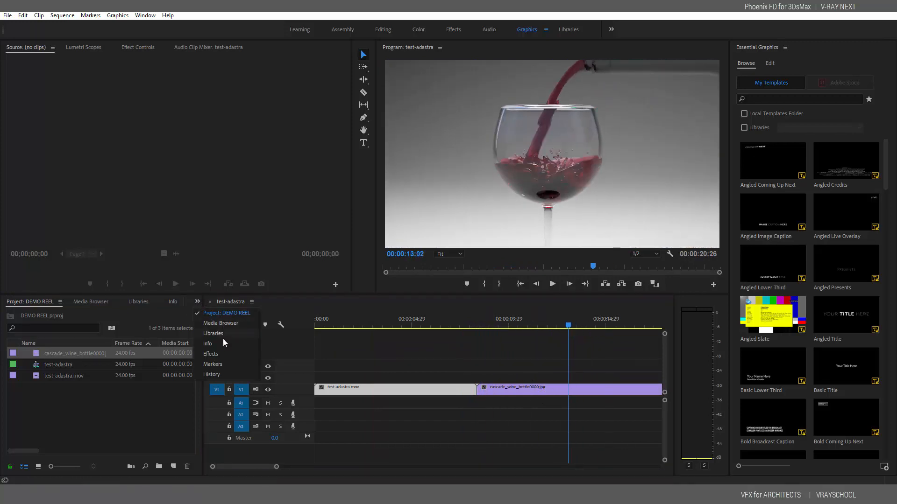
pyautogui.click(220, 354)
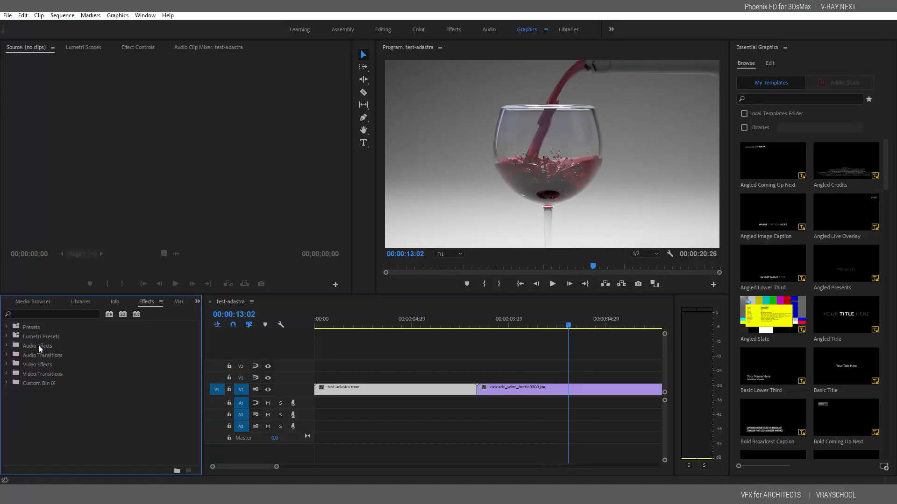
pyautogui.click(43, 315)
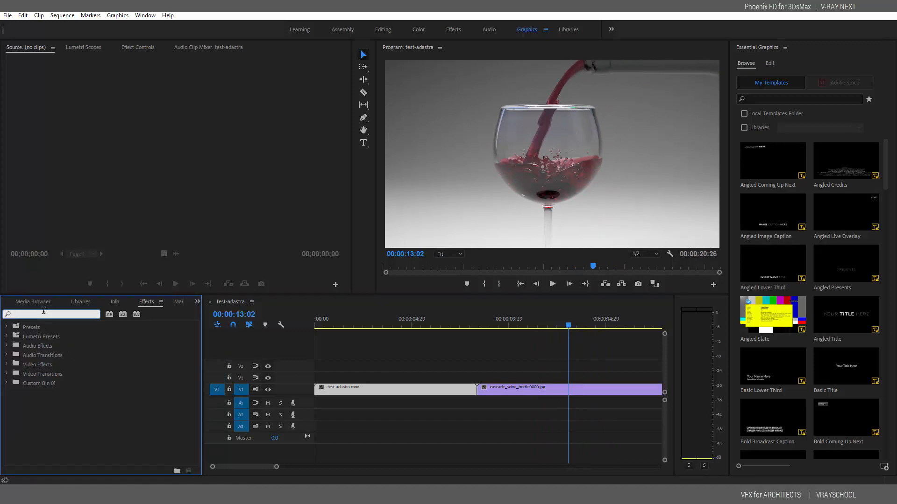
pyautogui.write('cur')
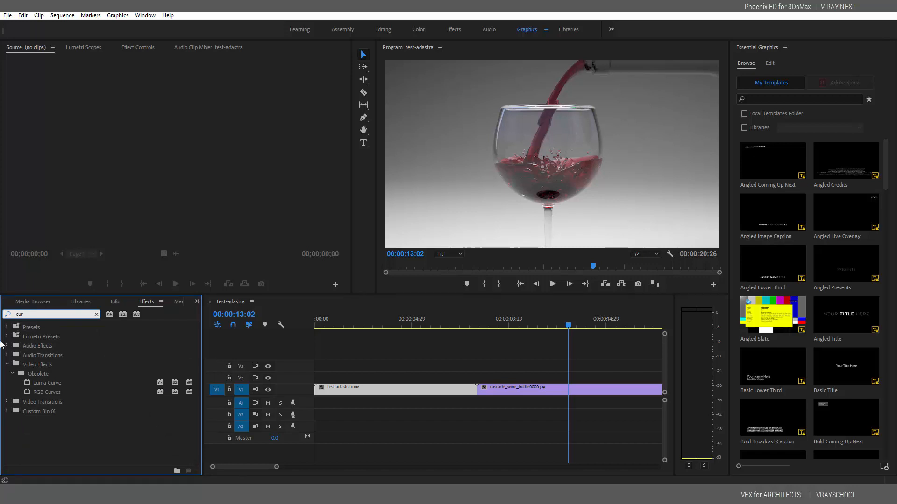
pyautogui.moveTo(45, 393); pyautogui.dragTo(517, 394)
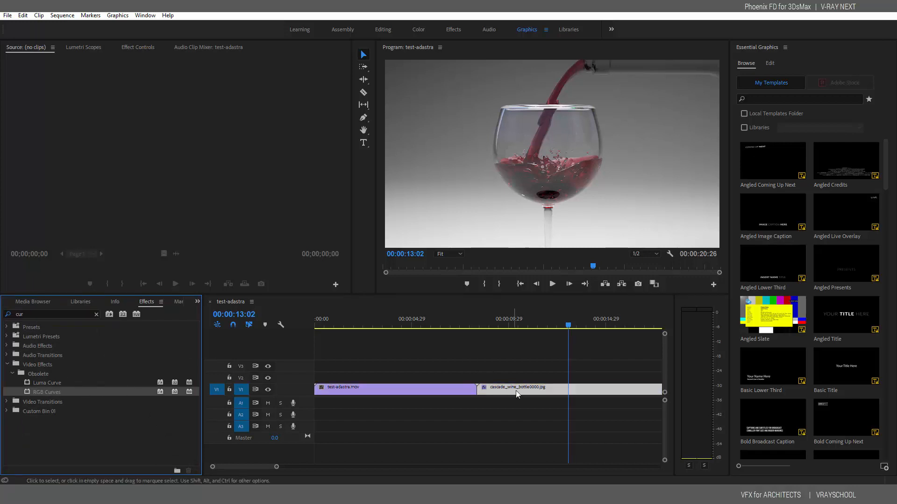
# Lift the Master curve's upper part with a lower point, and raise the Red curve to warm it
pyautogui.click(134, 48)
pyautogui.moveTo(347, 123); pyautogui.dragTo(345, 256)
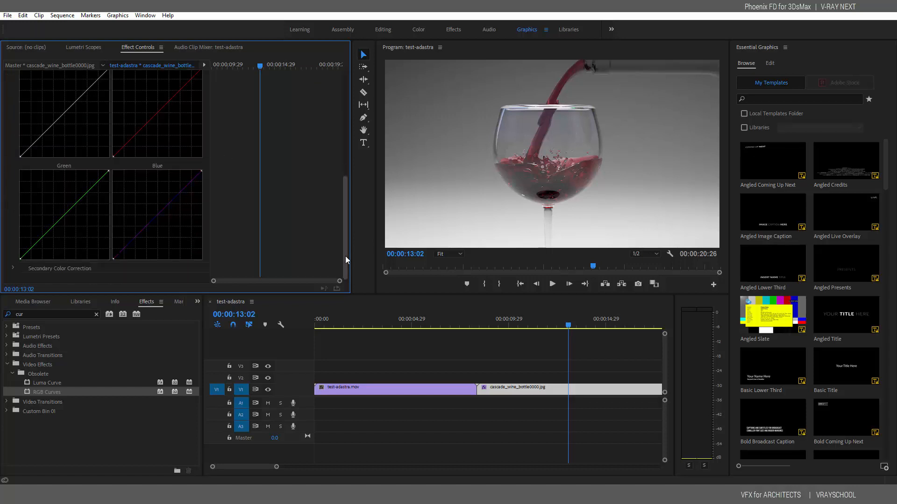
pyautogui.scroll(1, 344, 183)
pyautogui.scroll(1, 345, 183)
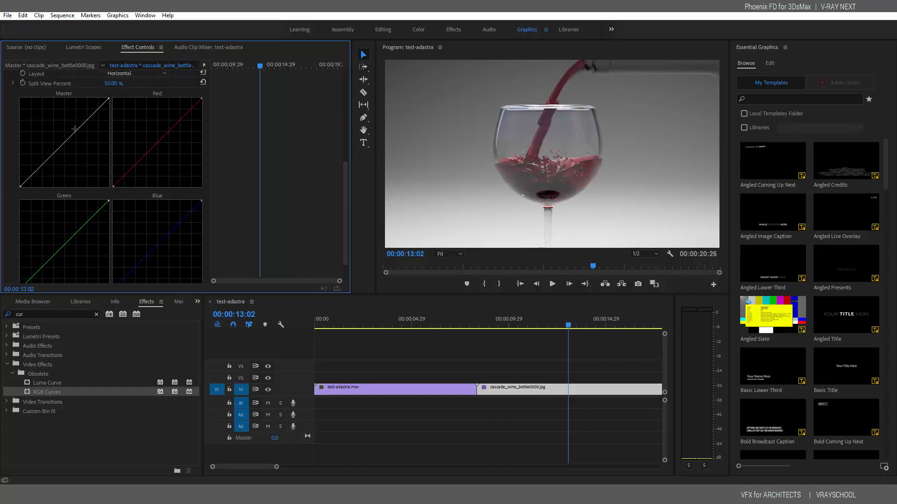
pyautogui.moveTo(79, 128); pyautogui.dragTo(80, 125)
pyautogui.moveTo(45, 159); pyautogui.dragTo(46, 160)
pyautogui.moveTo(179, 123); pyautogui.dragTo(177, 118)
pyautogui.click(132, 168)
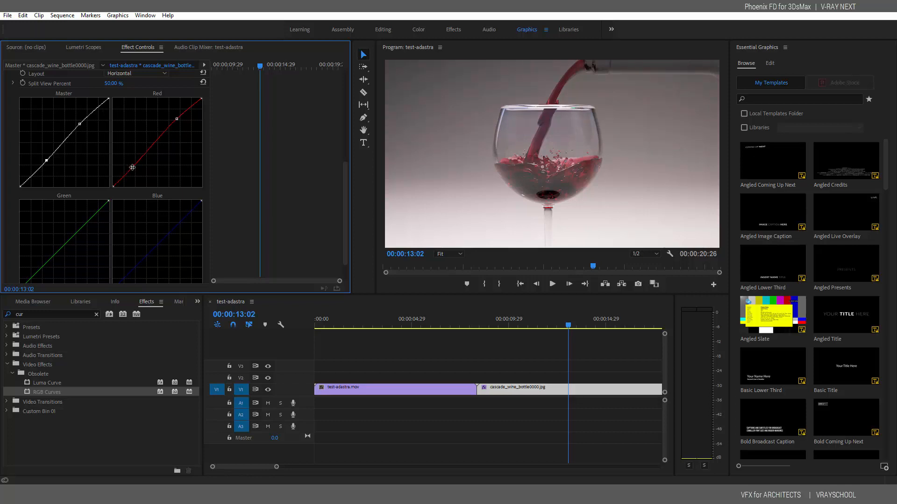
# Bow the Green curve into an S-shape and add two points to the Blue curve, then preview
pyautogui.moveTo(77, 229); pyautogui.dragTo(79, 226)
pyautogui.moveTo(35, 272); pyautogui.dragTo(37, 274)
pyautogui.moveTo(79, 225); pyautogui.dragTo(81, 223)
pyautogui.click(175, 226)
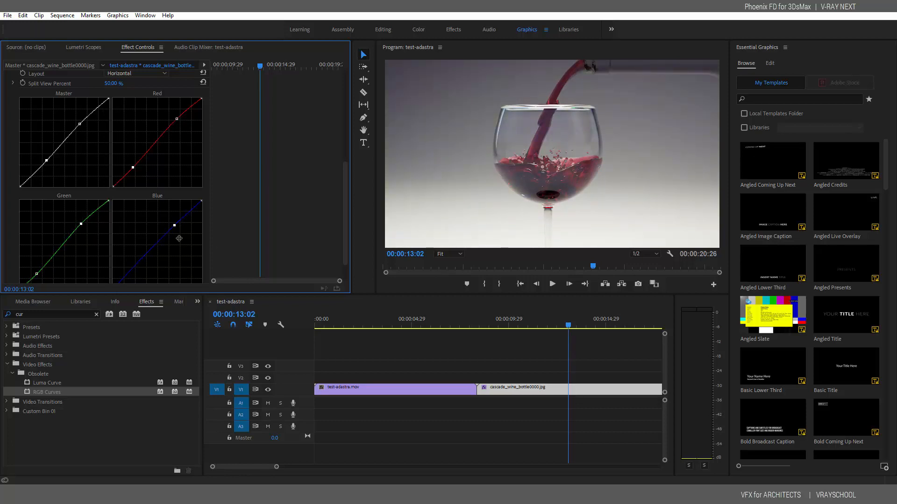
pyautogui.click(132, 275)
pyautogui.moveTo(569, 326)
pyautogui.mouseDown()
pyautogui.moveTo(583, 330)
pyautogui.moveTo(544, 330)
pyautogui.moveTo(591, 327)
pyautogui.moveTo(559, 328)
pyautogui.mouseUp()
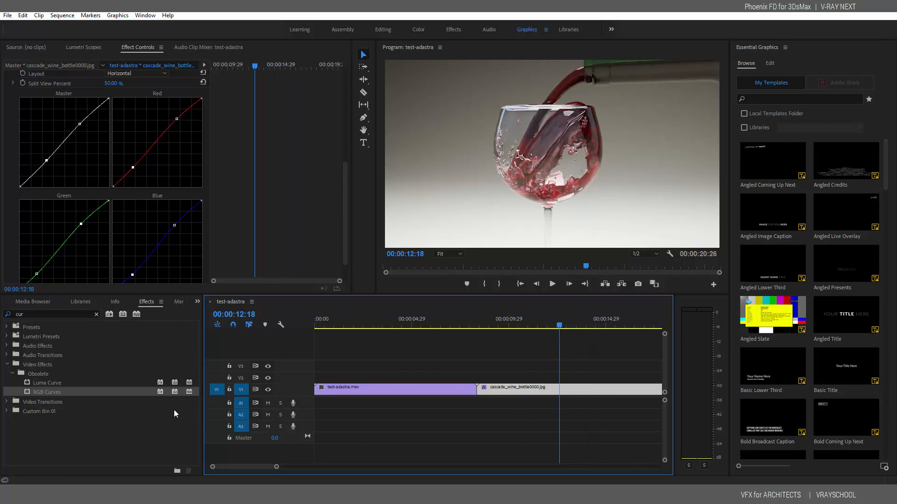
# Search 'shar' in Effects and apply Blur & Sharpen > Sharpen to the wine clip
pyautogui.moveTo(39, 315); pyautogui.dragTo(17, 320)
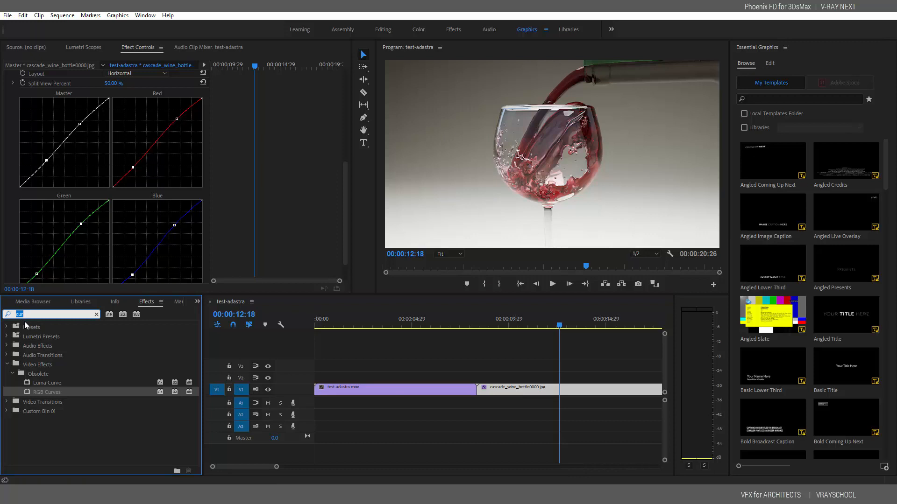
pyautogui.write('shar')
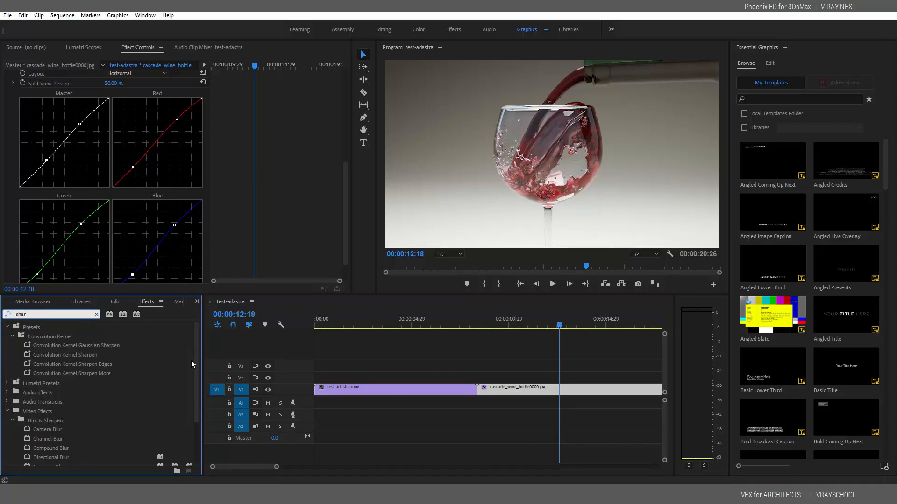
pyautogui.moveTo(198, 368); pyautogui.dragTo(189, 423)
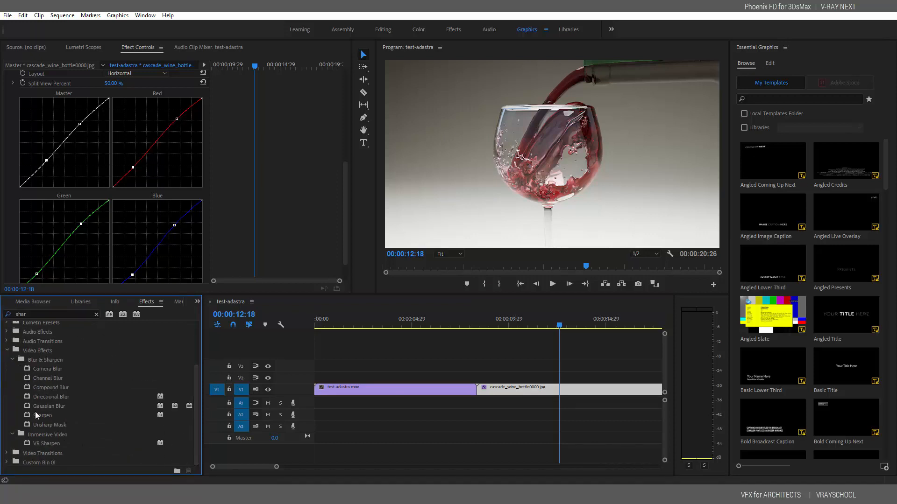
pyautogui.moveTo(41, 415); pyautogui.dragTo(500, 390)
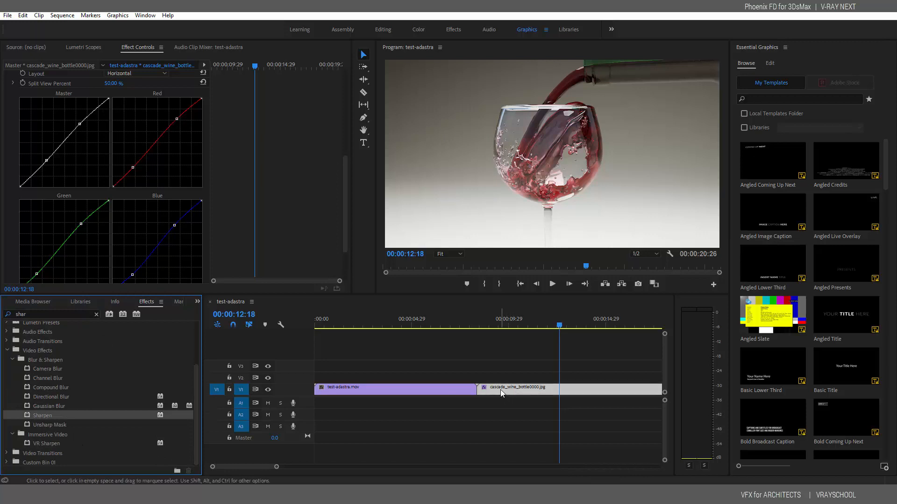
# Set the Sharpen Amount, trying 23 before settling at 20
pyautogui.moveTo(347, 208); pyautogui.dragTo(346, 210)
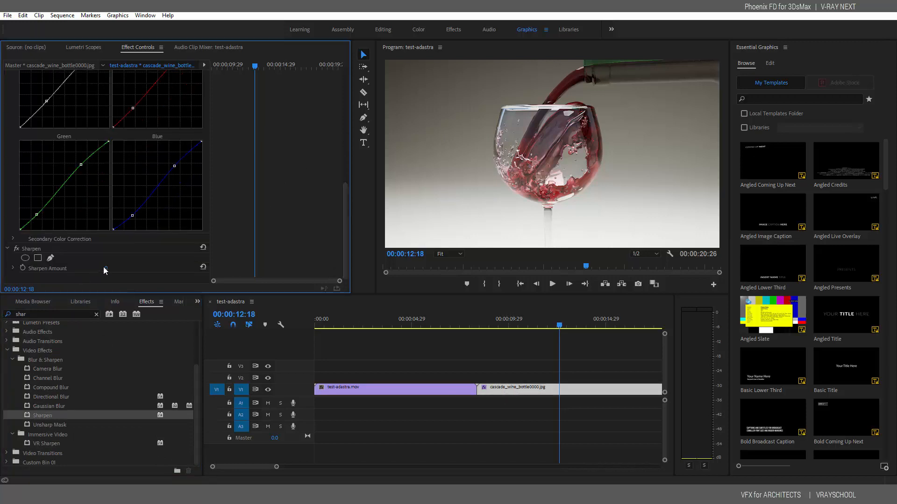
pyautogui.moveTo(106, 269); pyautogui.dragTo(144, 269)
pyautogui.click(107, 269)
pyautogui.write('23')
pyautogui.press('Return')
pyautogui.moveTo(107, 268); pyautogui.dragTo(102, 268)
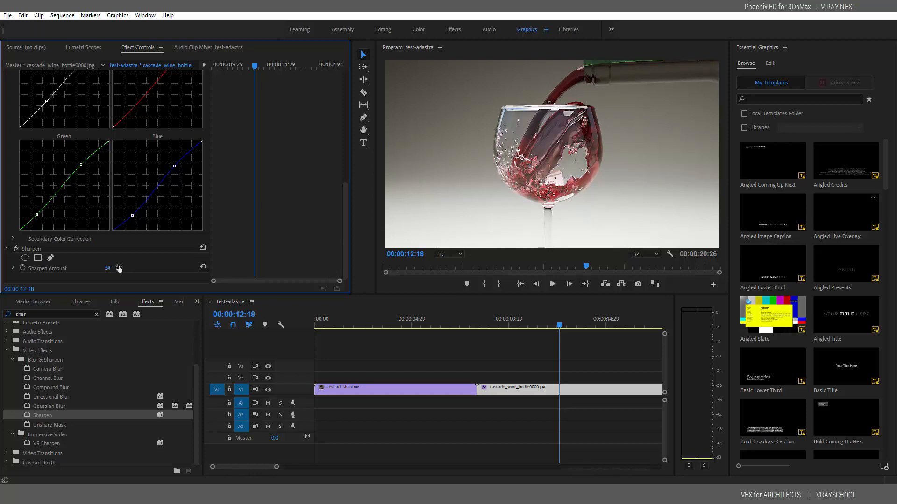
pyautogui.moveTo(107, 268); pyautogui.dragTo(104, 268)
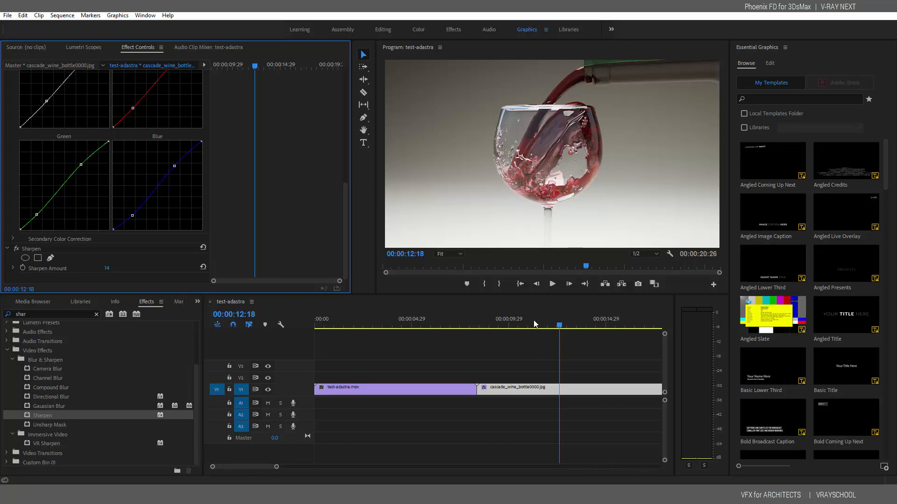
# Move the playhead onto the wine glass still and clear the old 'shar' Effects search
pyautogui.moveTo(507, 323); pyautogui.dragTo(558, 327)
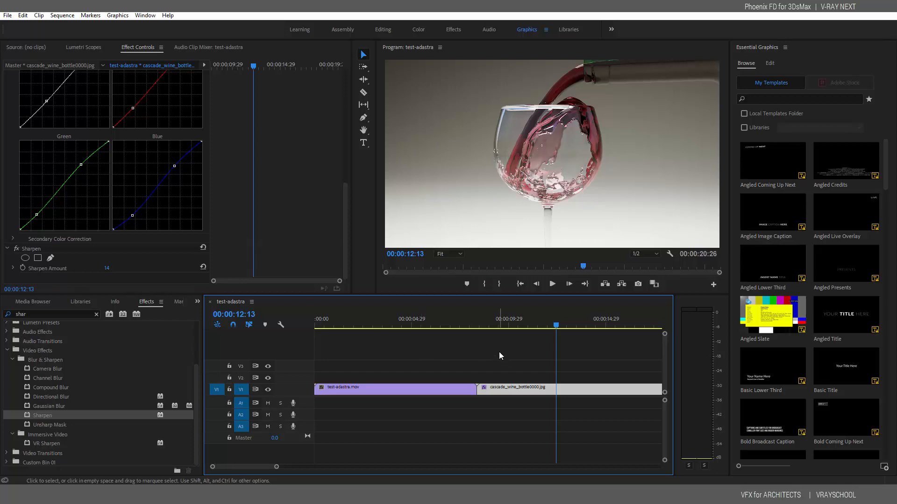
pyautogui.click(96, 314)
pyautogui.click(41, 313)
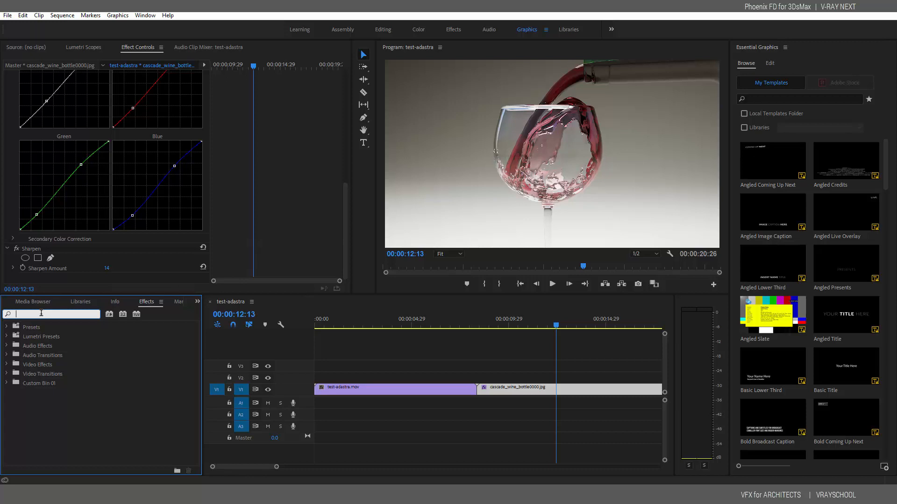
# Search 'fas' and apply Fast Color Corrector to the wine glass still
pyautogui.write('fas')
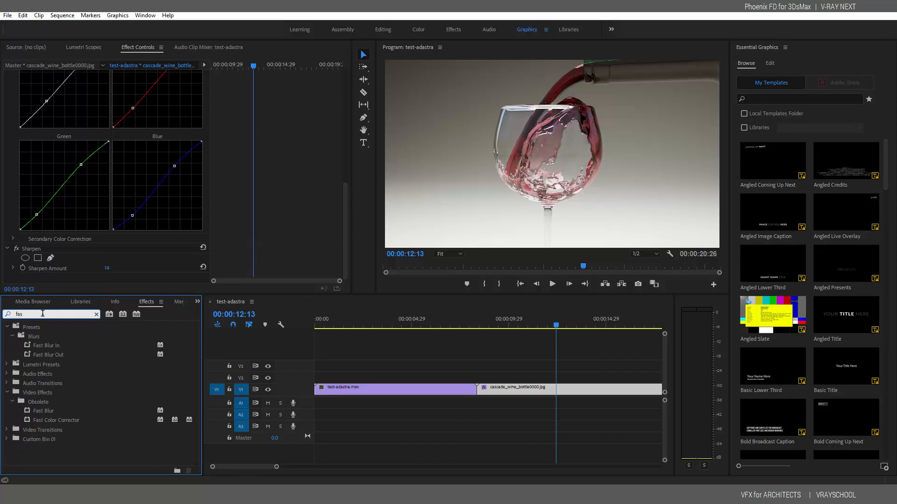
pyautogui.moveTo(69, 420); pyautogui.dragTo(508, 392)
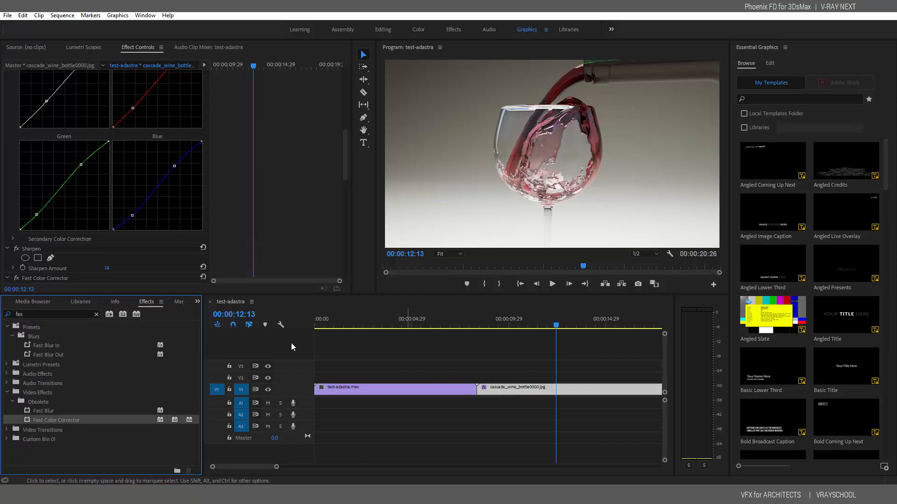
pyautogui.moveTo(344, 154); pyautogui.dragTo(344, 200)
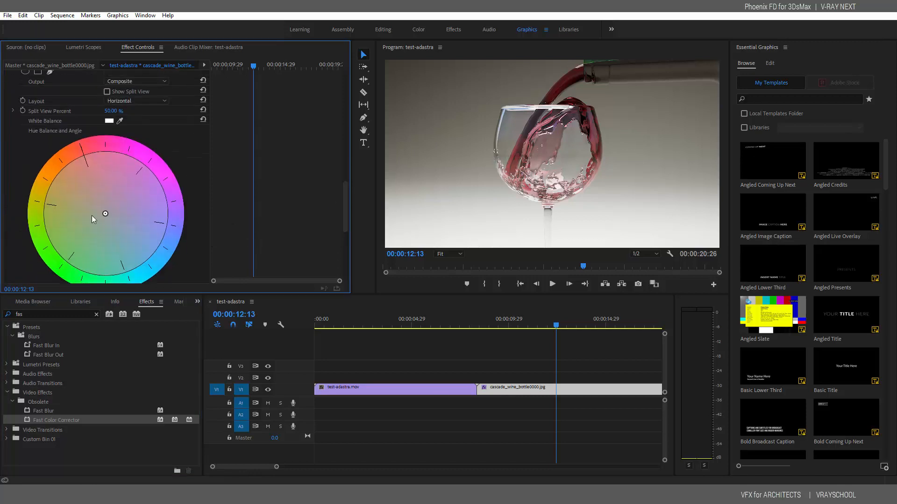
# Tint the Hue Balance wheel to Magnitude 3.37, Gain 20.00, Angle -125.5°
pyautogui.moveTo(104, 212)
pyautogui.mouseDown()
pyautogui.moveTo(114, 235)
pyautogui.moveTo(83, 199)
pyautogui.moveTo(118, 217)
pyautogui.moveTo(112, 203)
pyautogui.moveTo(92, 217)
pyautogui.mouseUp()
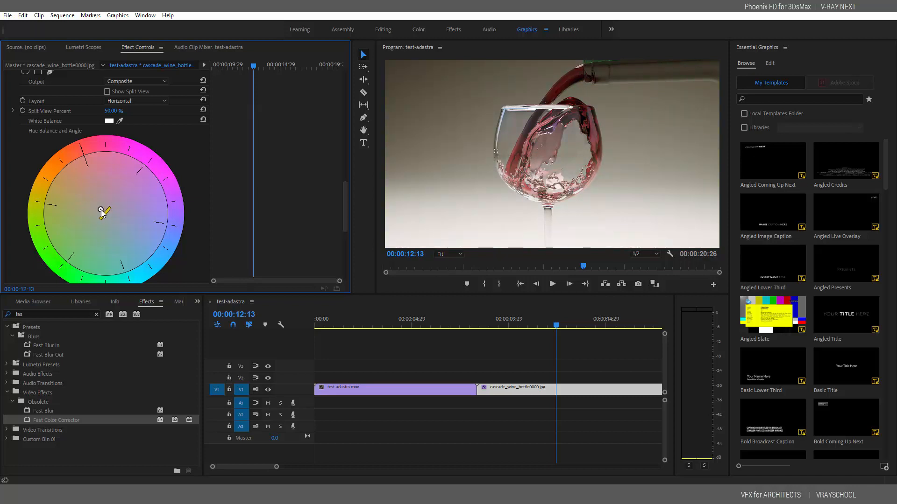
pyautogui.moveTo(102, 213); pyautogui.dragTo(99, 222)
pyautogui.moveTo(99, 215); pyautogui.dragTo(99, 214)
pyautogui.moveTo(345, 209); pyautogui.dragTo(343, 191)
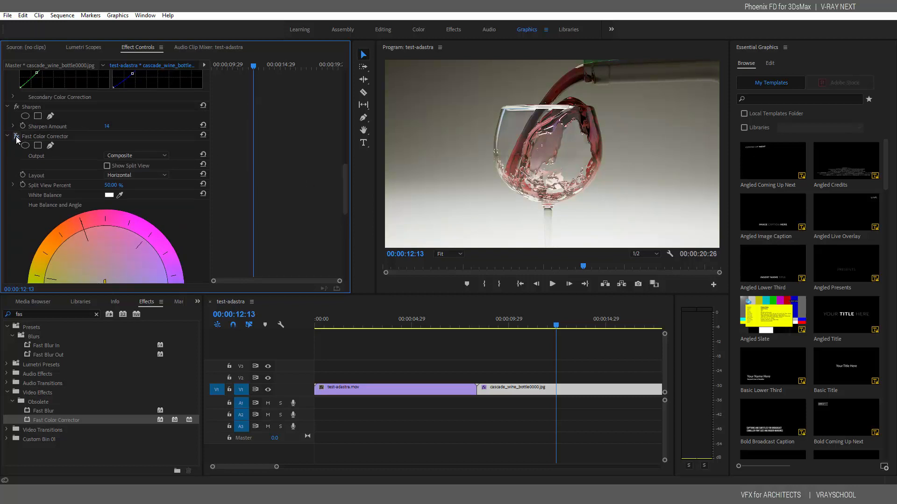
pyautogui.moveTo(346, 184); pyautogui.dragTo(346, 211)
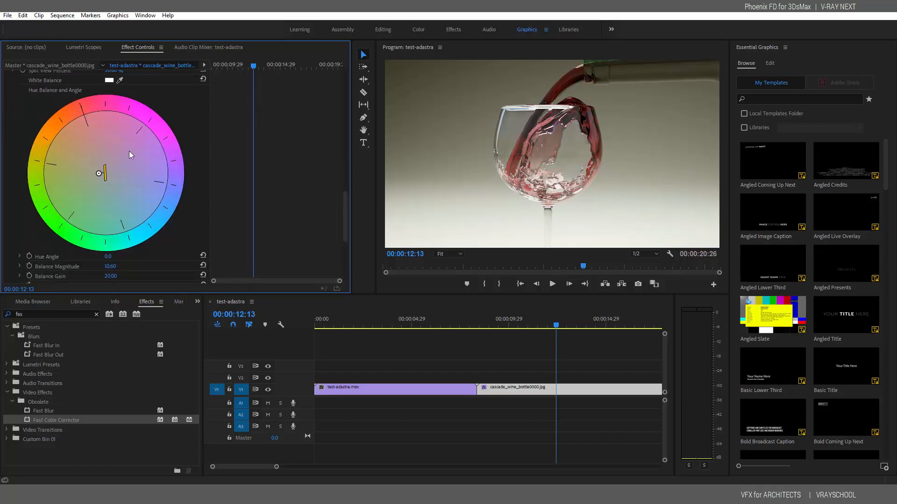
pyautogui.moveTo(99, 174); pyautogui.dragTo(104, 172)
pyautogui.moveTo(345, 201); pyautogui.dragTo(346, 185)
# Toggle the Fast Color Corrector off and on to compare before and after
pyautogui.click(19, 91)
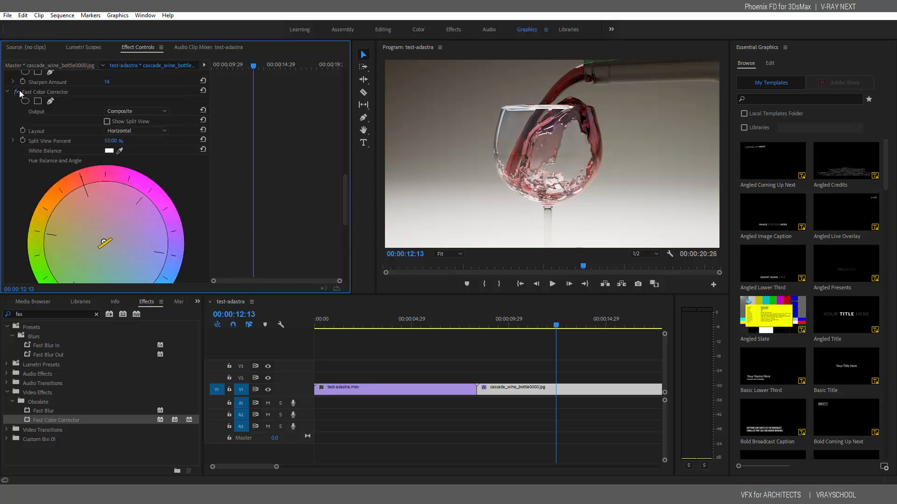
pyautogui.click(19, 92)
pyautogui.click(17, 92)
pyautogui.moveTo(345, 208); pyautogui.dragTo(340, 270)
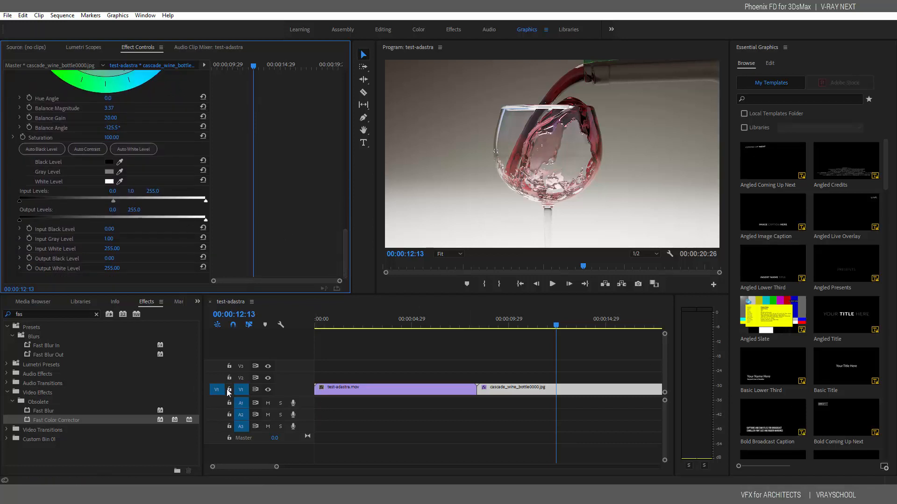
# Clear the Effects search and expand Video Transitions, Video Effects, Channel and Blur & Sharpen folders
pyautogui.click(97, 314)
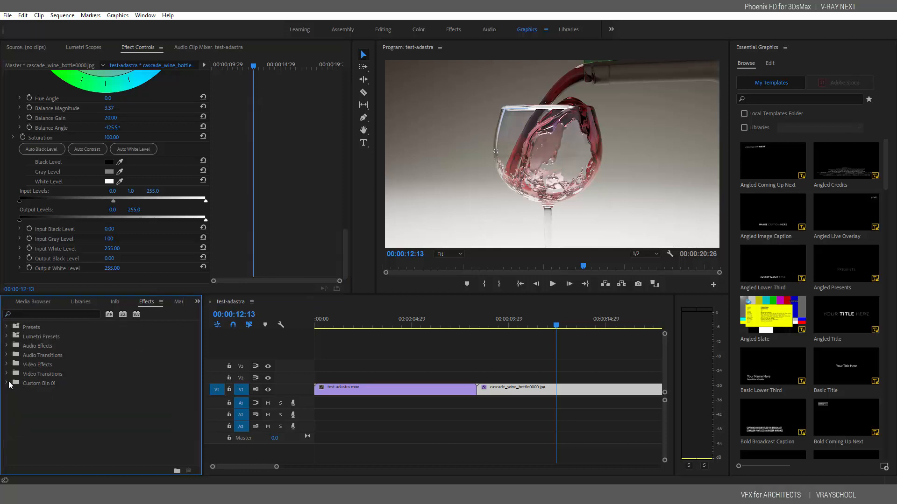
pyautogui.click(6, 375)
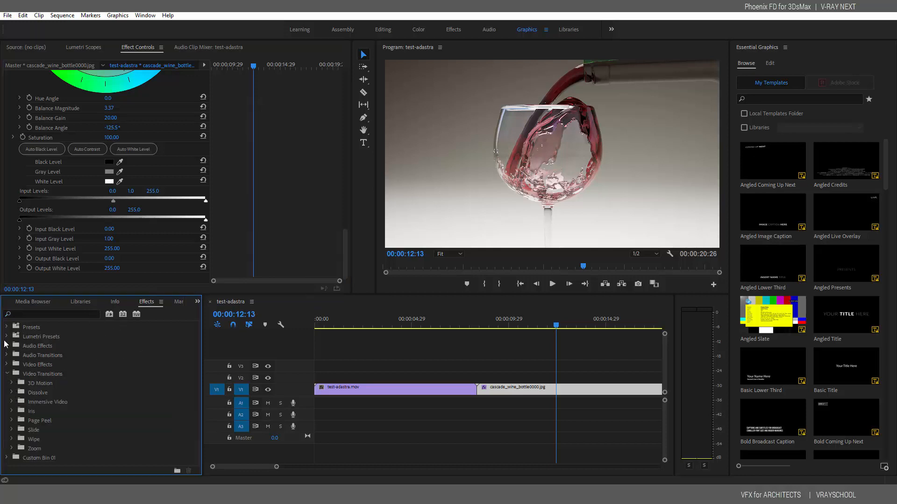
pyautogui.click(7, 365)
pyautogui.click(12, 392)
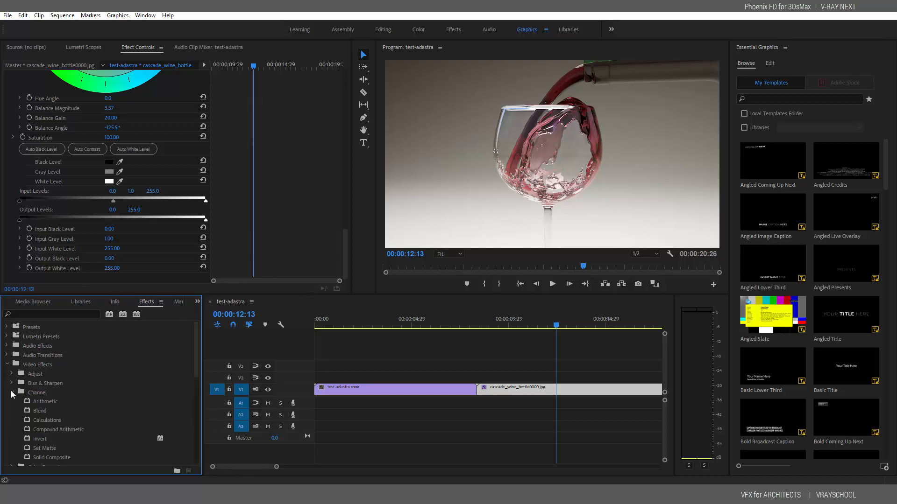
pyautogui.click(11, 383)
pyautogui.moveTo(197, 360); pyautogui.dragTo(198, 409)
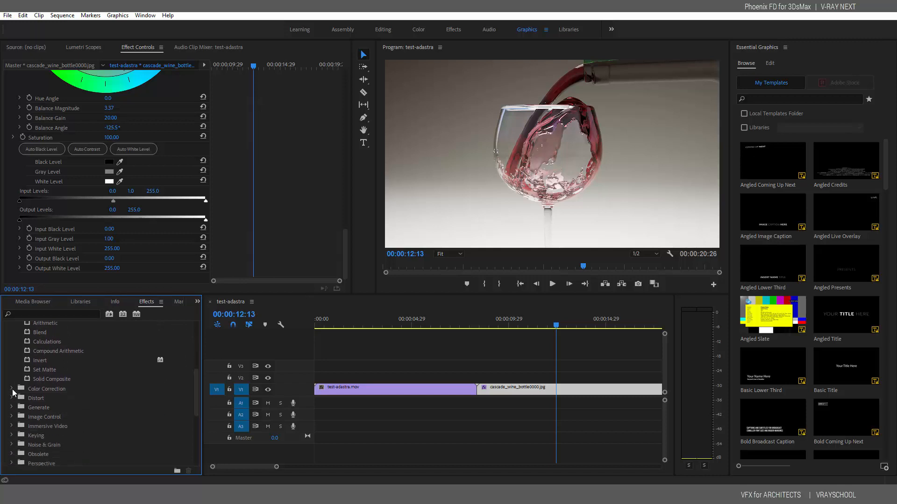
pyautogui.scroll(3, 170, 369)
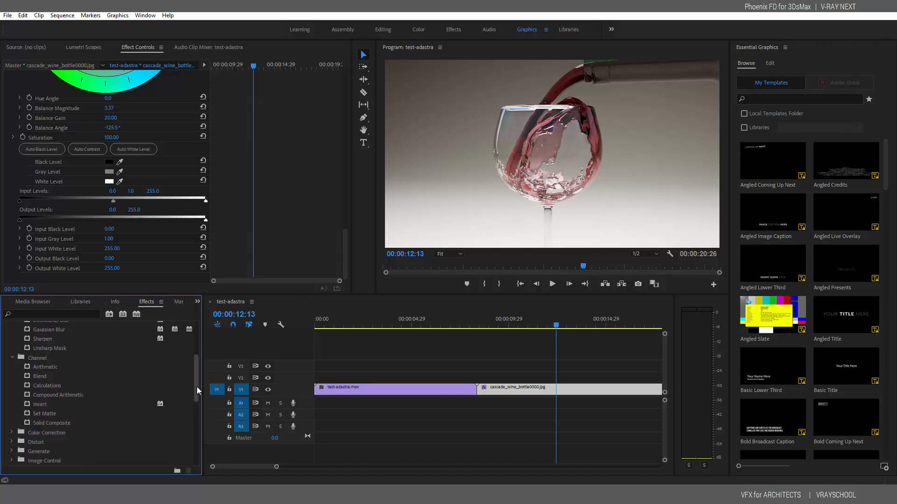
pyautogui.scroll(-3, 197, 390)
# Browse the Color Correction, Generate, Image Control and Immersive Video effect folders
pyautogui.click(12, 383)
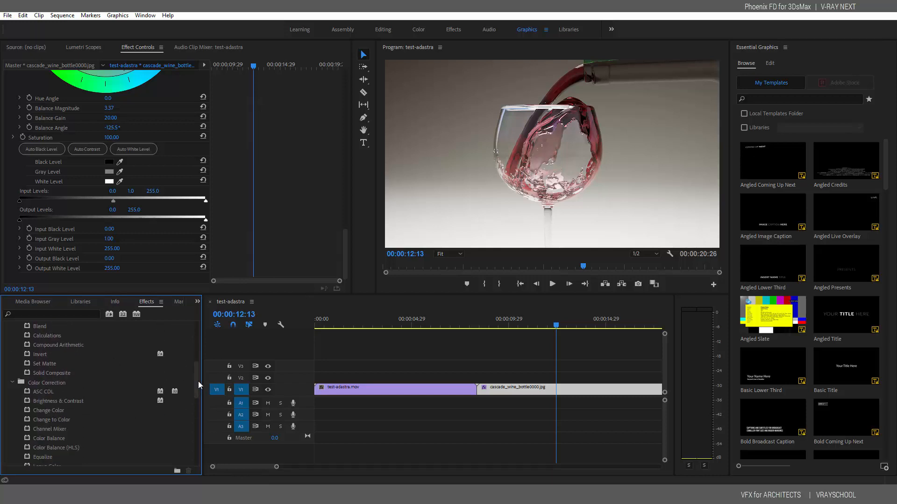
pyautogui.scroll(-6, 198, 392)
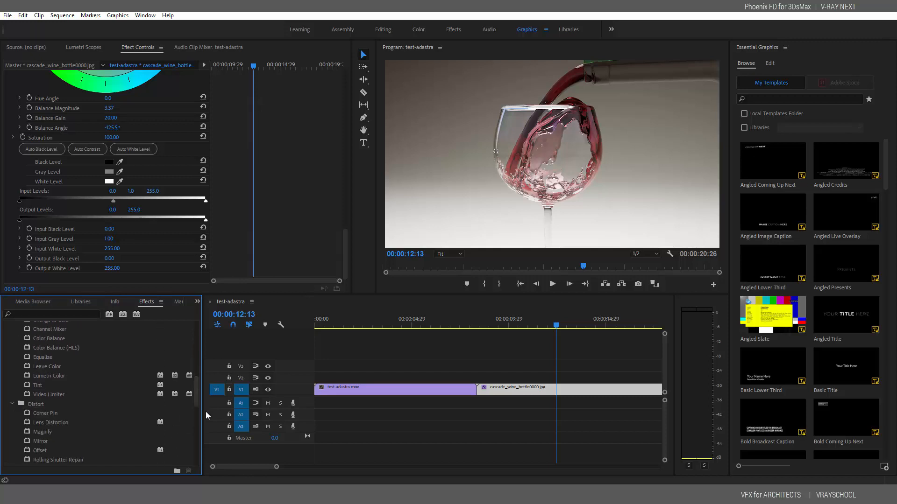
pyautogui.moveTo(197, 397); pyautogui.dragTo(197, 422)
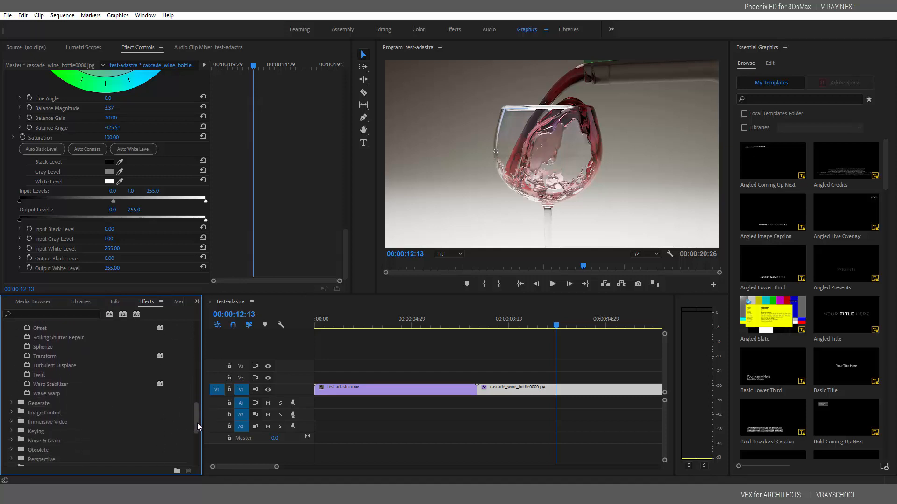
pyautogui.click(12, 404)
pyautogui.scroll(-6, 198, 420)
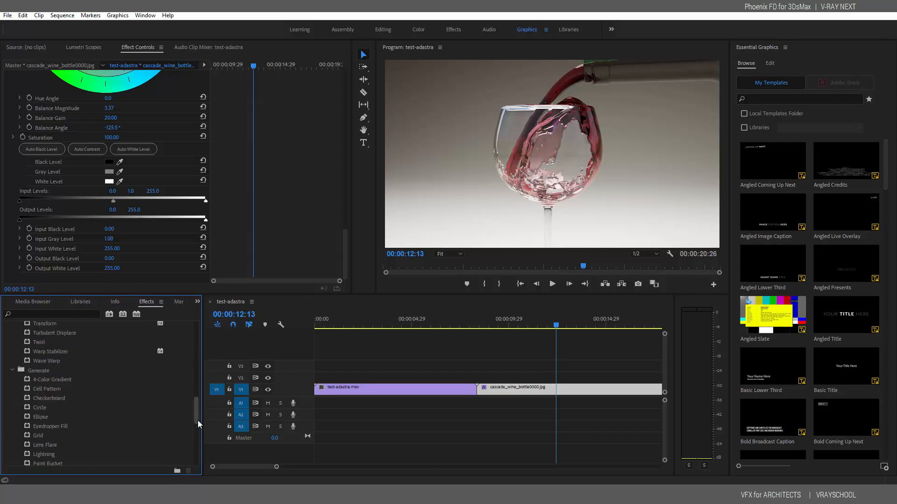
pyautogui.scroll(-3, 198, 434)
pyautogui.click(11, 381)
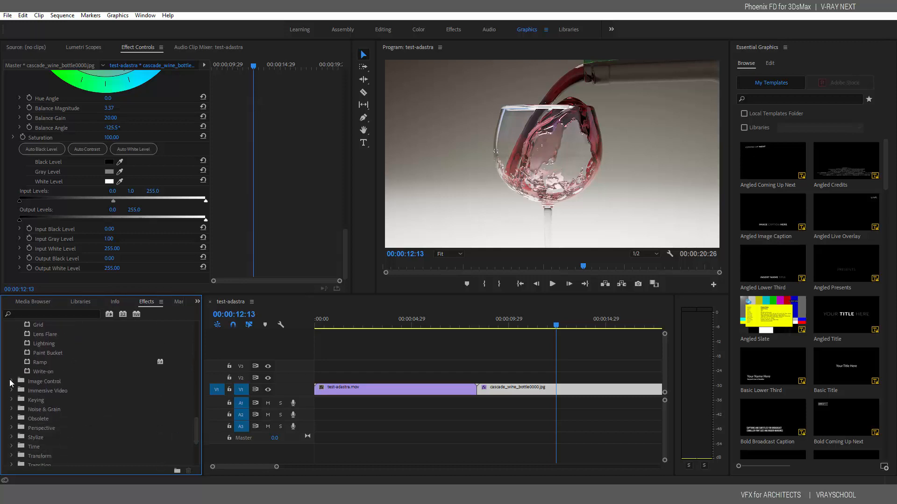
pyautogui.scroll(-4, 197, 420)
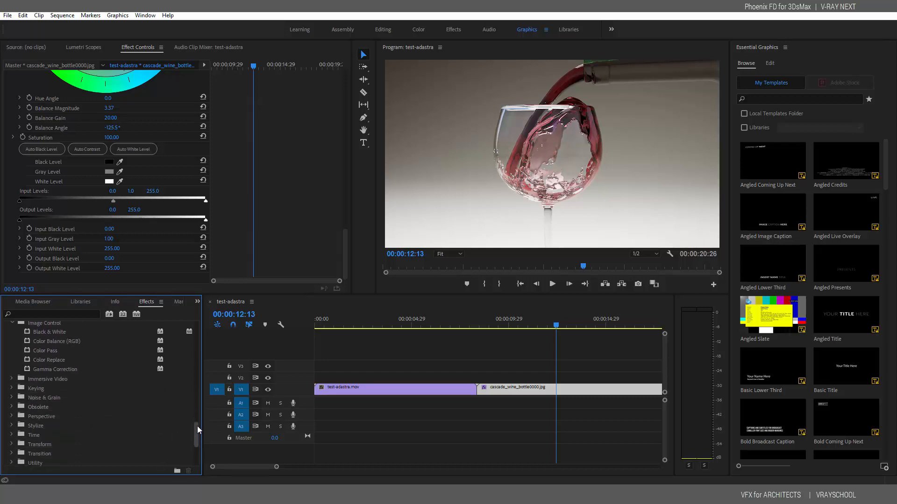
pyautogui.click(12, 376)
pyautogui.scroll(-8, 196, 439)
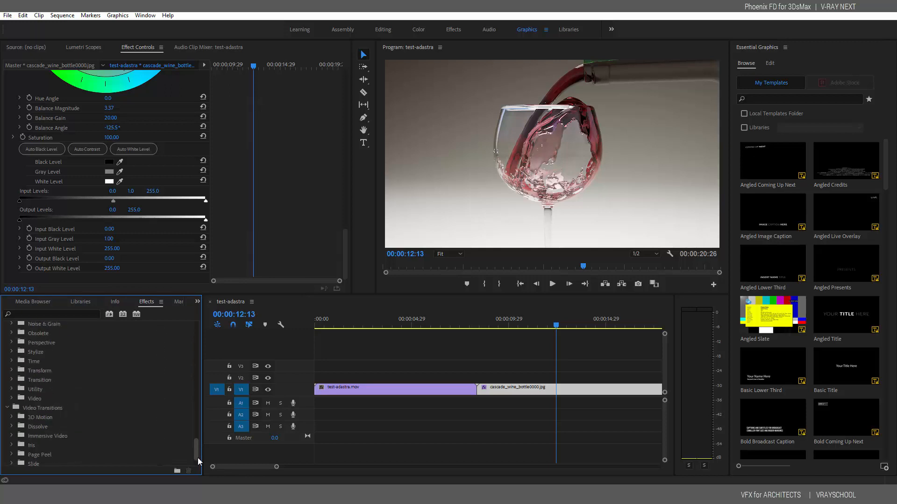
pyautogui.scroll(3, 197, 446)
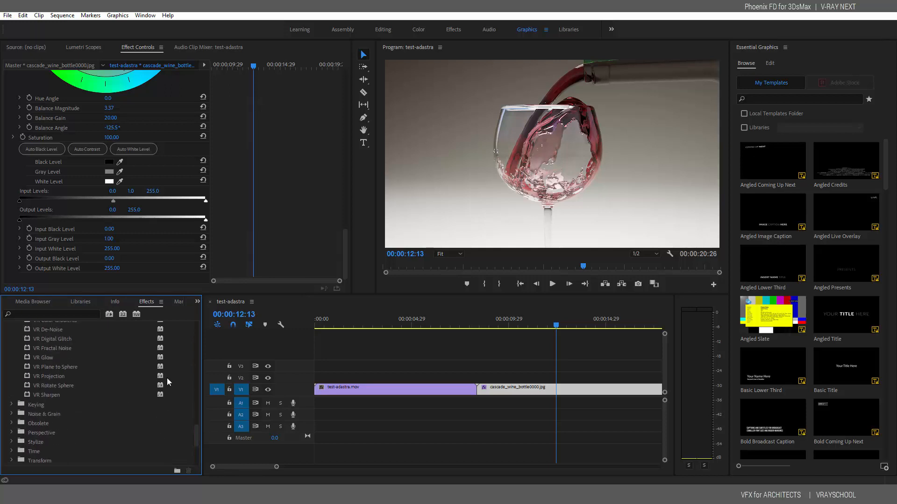
# Switch to the browser's YouTube results for 'free commercail funk' music
pyautogui.moveTo(486, 319); pyautogui.dragTo(470, 323)
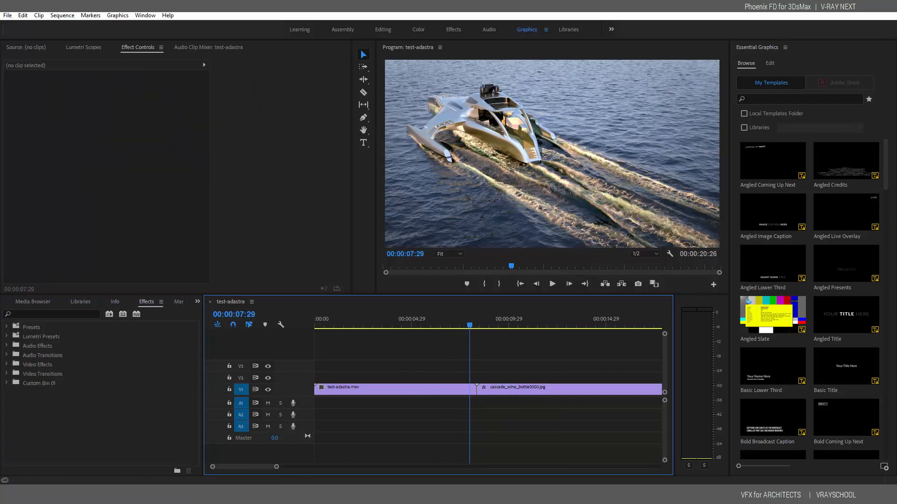
pyautogui.moveTo(333, 494)
pyautogui.click(346, 439)
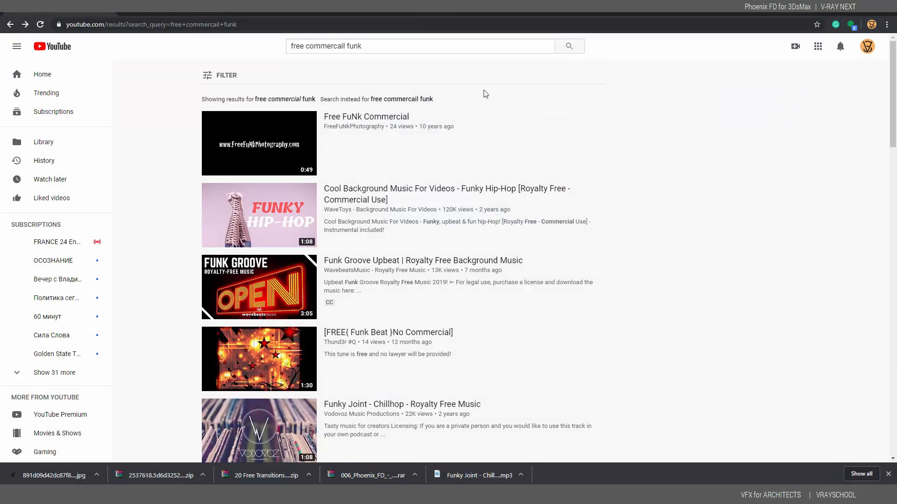
# Preview the Free FuNk Commercial and Funky Hip-Hop background music videos, skipping the survey ad
pyautogui.click(373, 117)
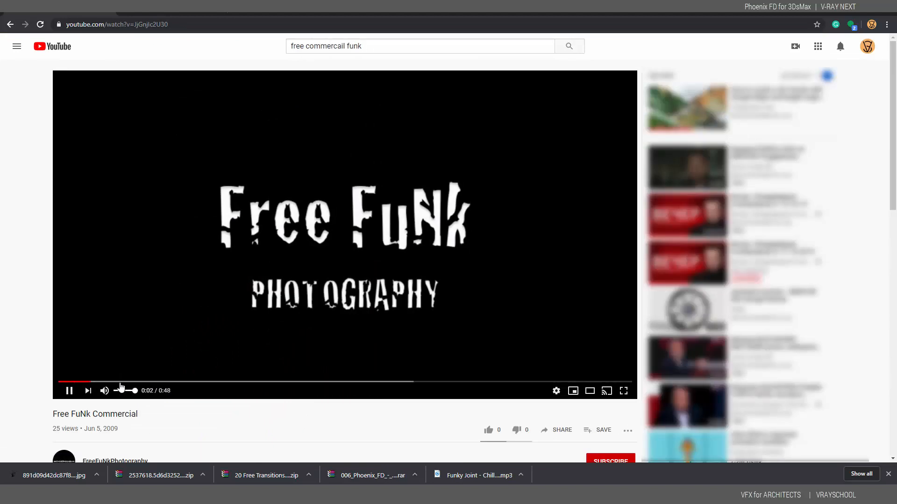
pyautogui.moveTo(140, 382); pyautogui.dragTo(172, 385)
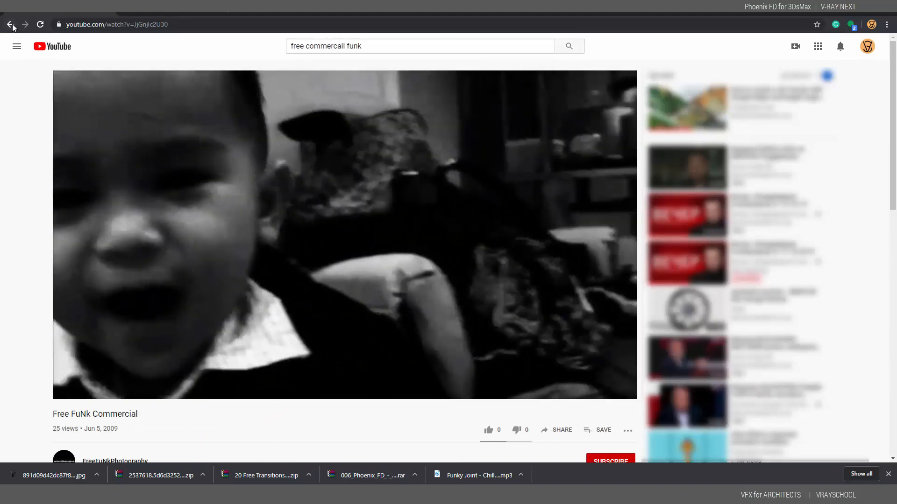
pyautogui.click(10, 25)
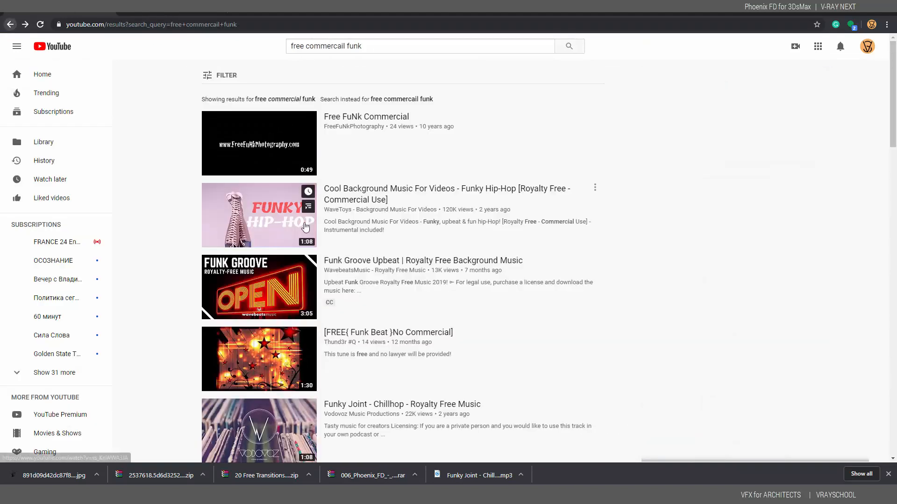
pyautogui.click(277, 212)
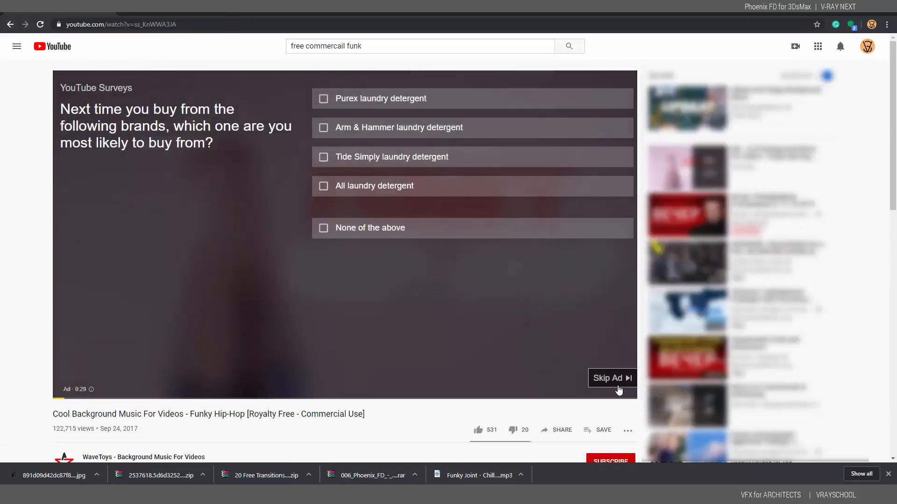
pyautogui.click(617, 385)
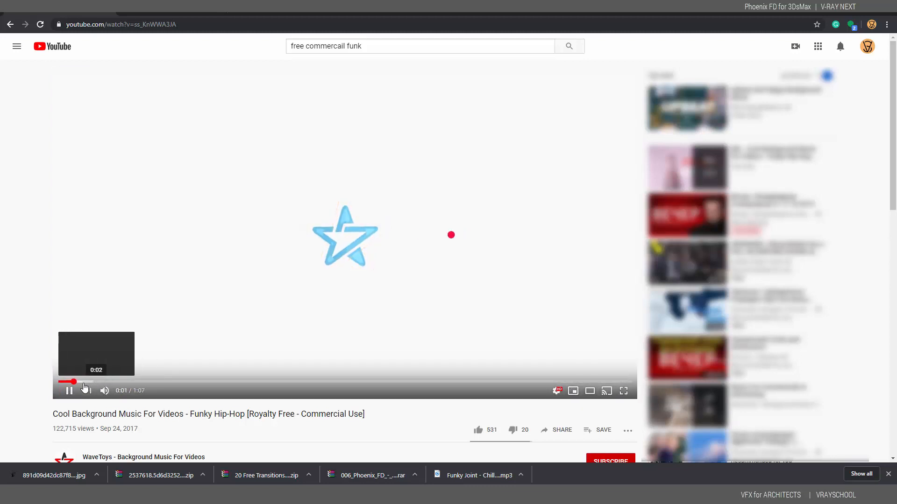
pyautogui.click(83, 383)
pyautogui.click(92, 383)
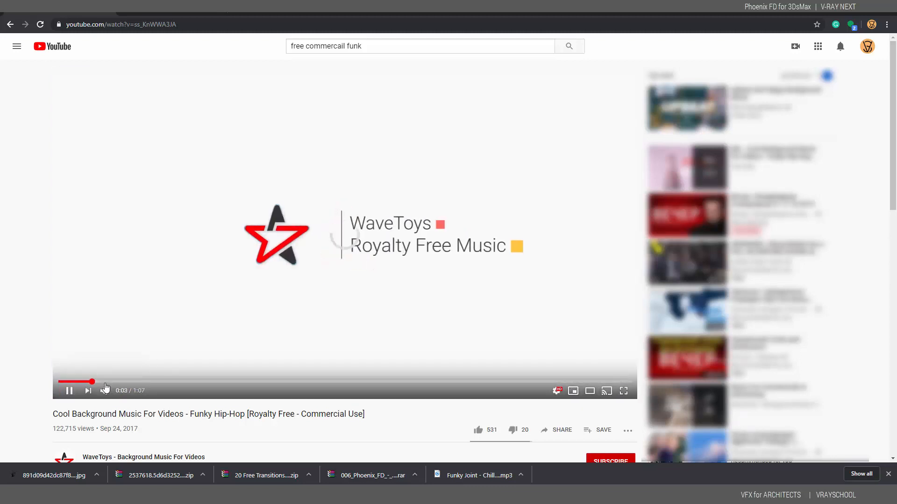
pyautogui.click(10, 25)
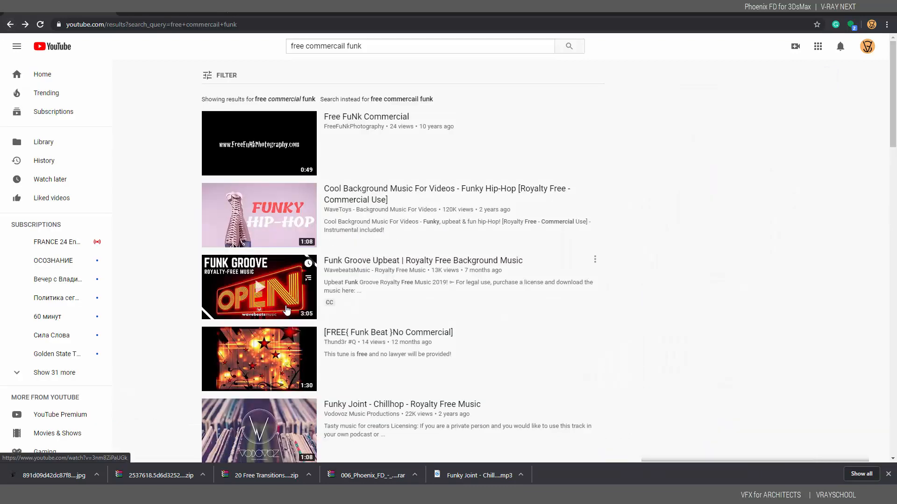
# Preview the Funk Groove Upbeat track from about 0:10, skipping its pre-roll ad
pyautogui.click(286, 308)
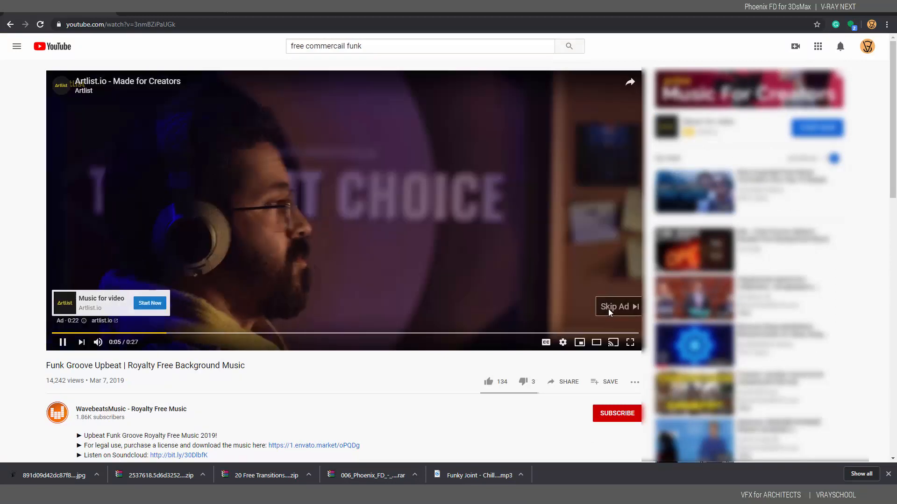
pyautogui.click(609, 310)
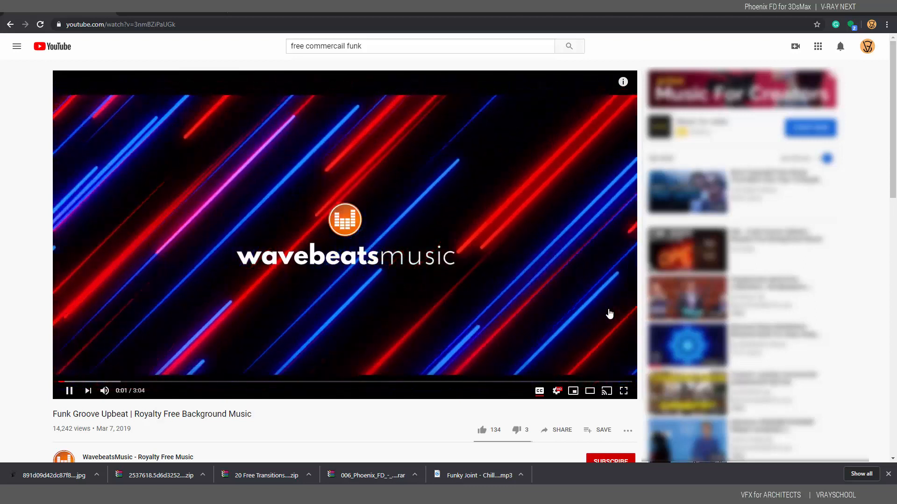
pyautogui.click(89, 382)
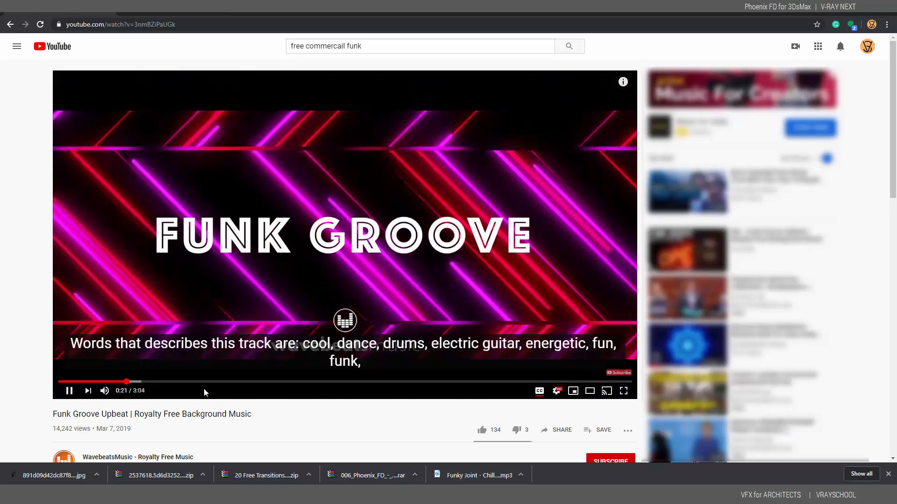
pyautogui.click(12, 24)
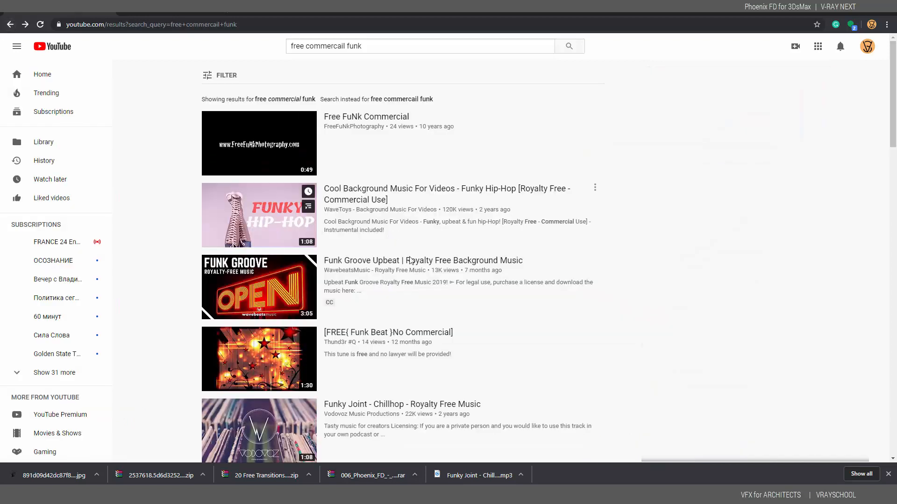
pyautogui.scroll(-4, 466, 320)
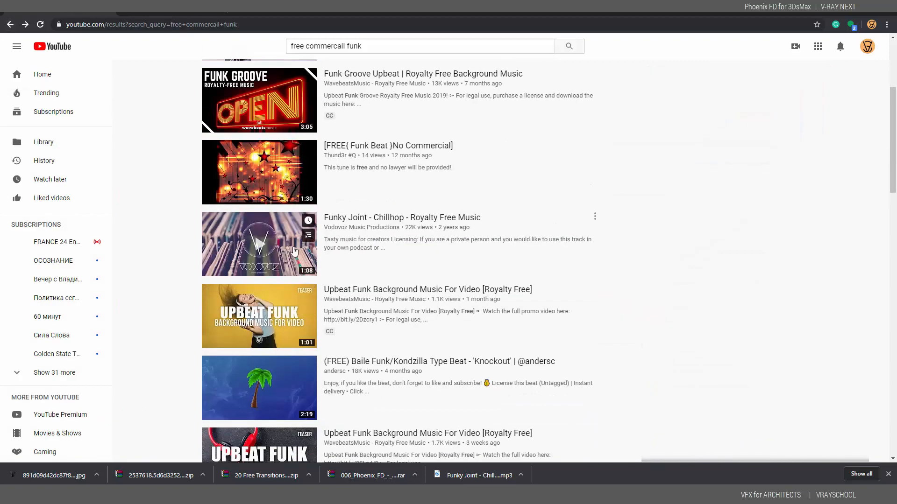
# Open Funky Joint - Chillhop, adjust its volume, and bring up the address bar's copy menu
pyautogui.click(293, 250)
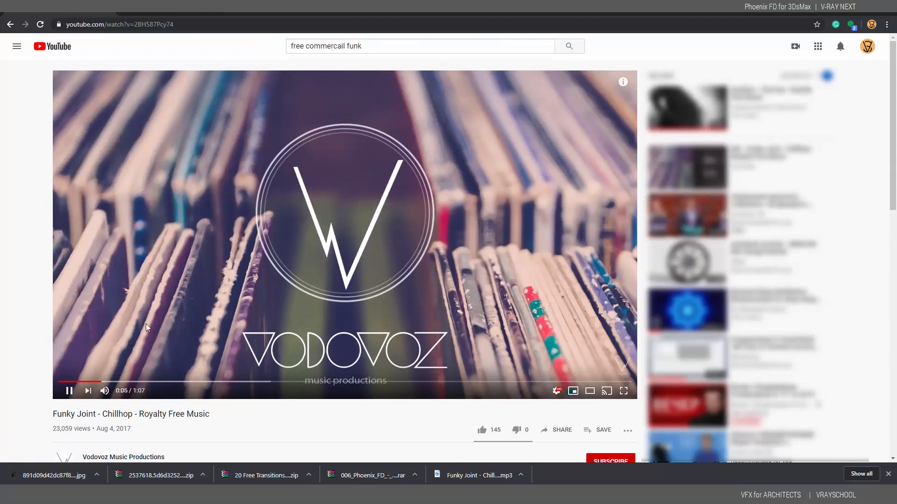
pyautogui.click(123, 392)
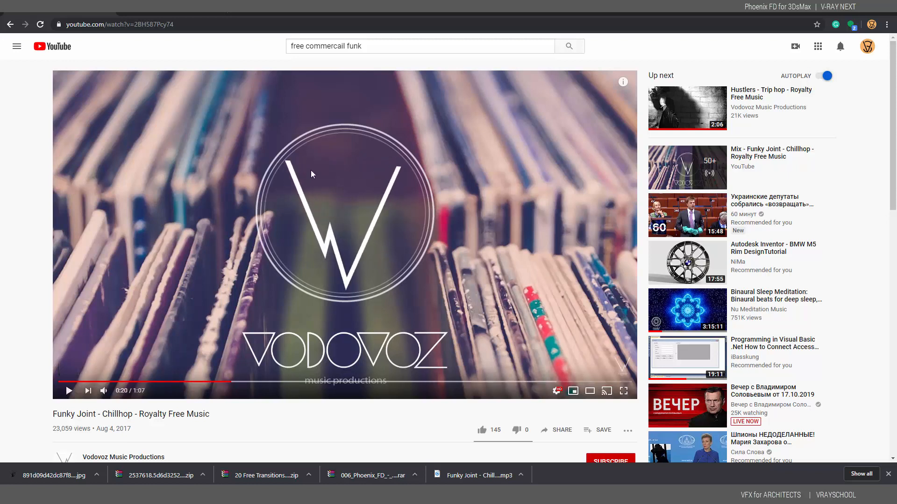
pyautogui.rightClick(146, 26)
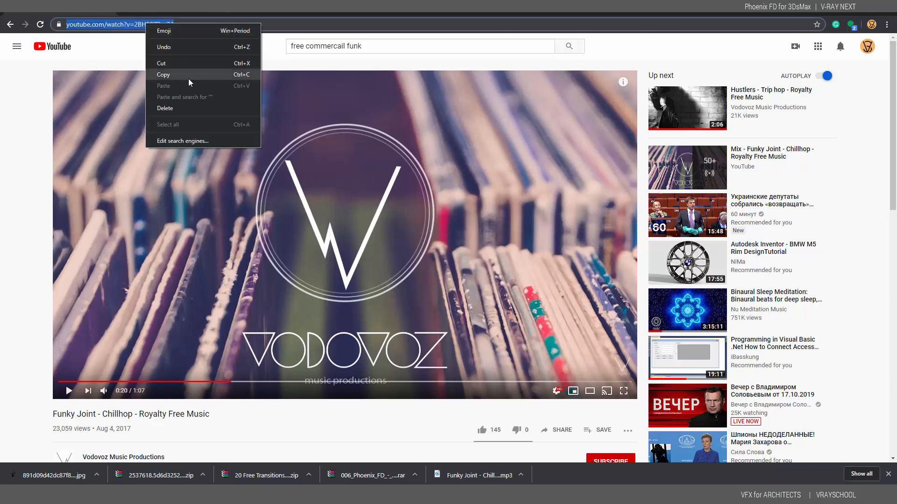
# Copy the video URL, search for a YouTube downloader, and open the online converter site
pyautogui.click(187, 82)
pyautogui.click(235, 13)
pyautogui.write('dow')
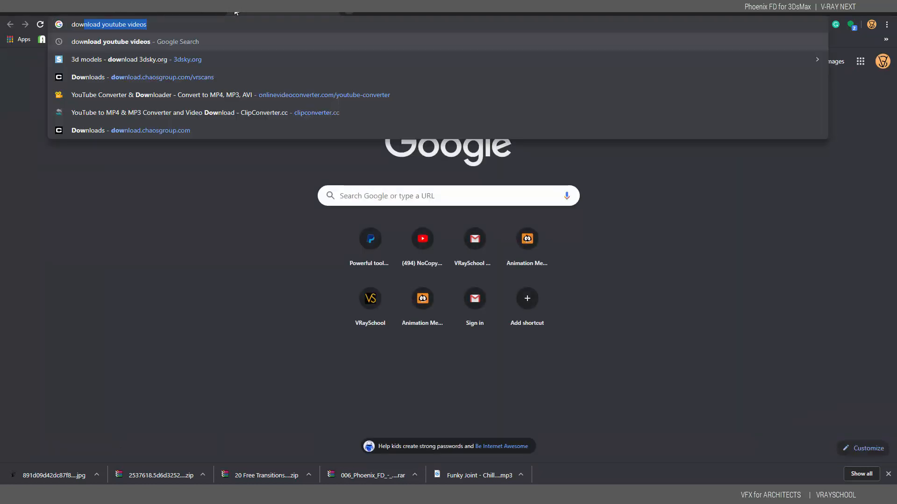
pyautogui.press('Return')
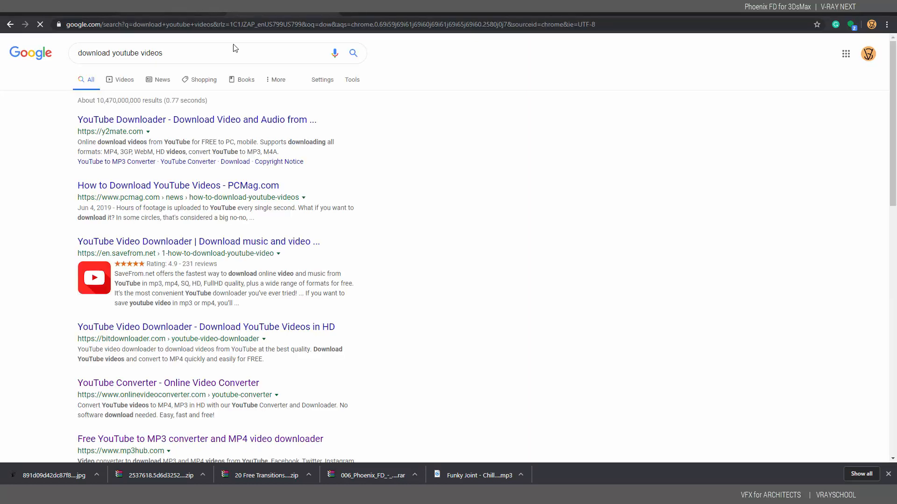
pyautogui.click(189, 384)
# Paste the video URL into the converter, choose .mp3 format, and start converting
pyautogui.click(387, 101)
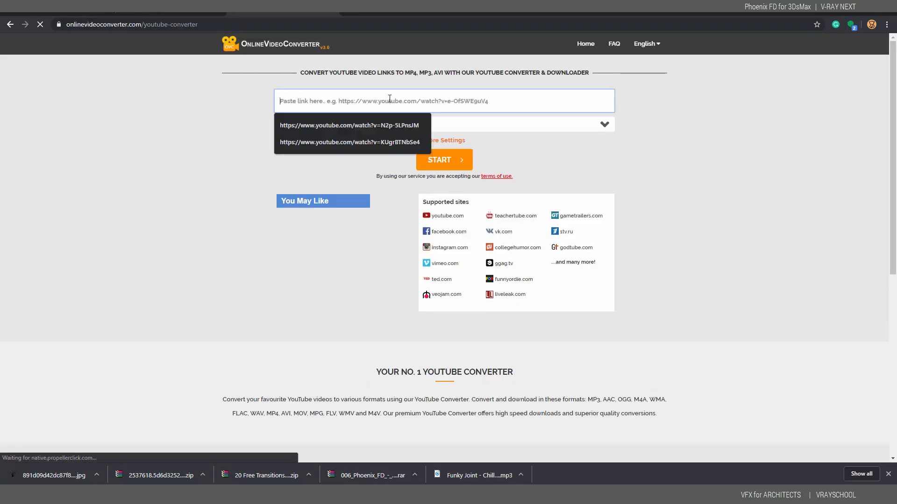
pyautogui.hotkey('ctrl', 'v')
pyautogui.click(331, 131)
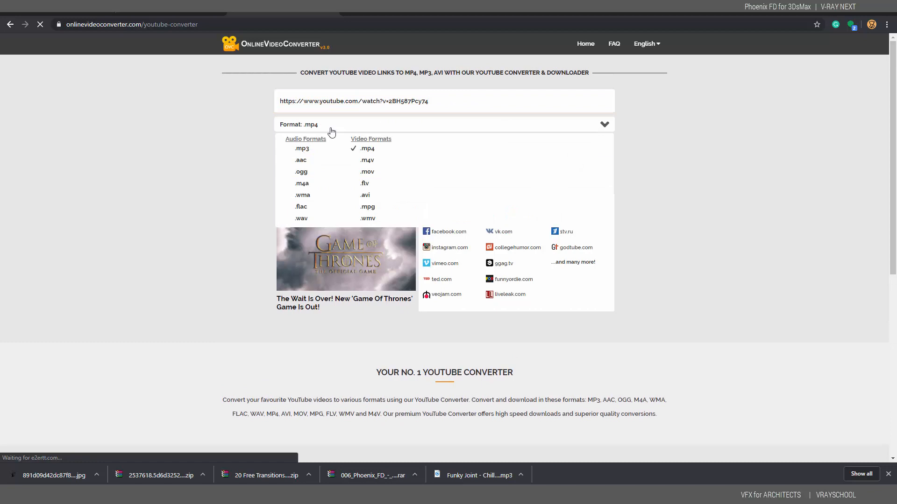
pyautogui.click(302, 148)
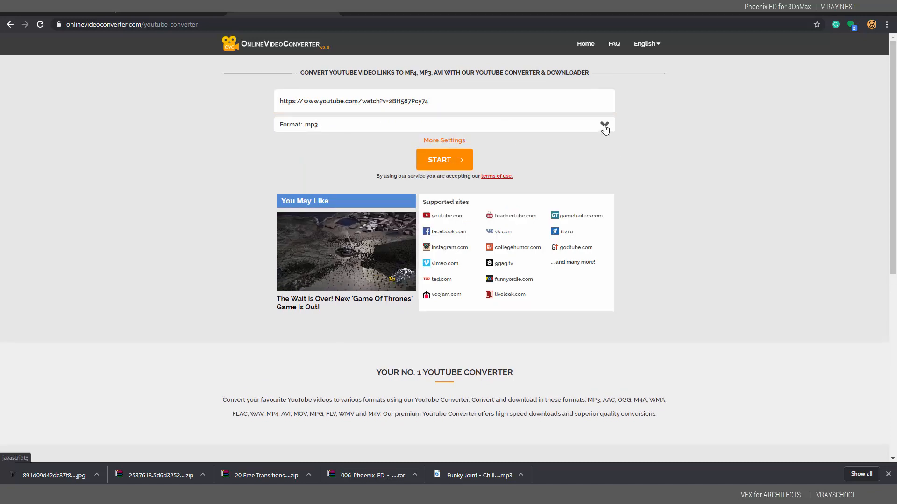
pyautogui.click(460, 160)
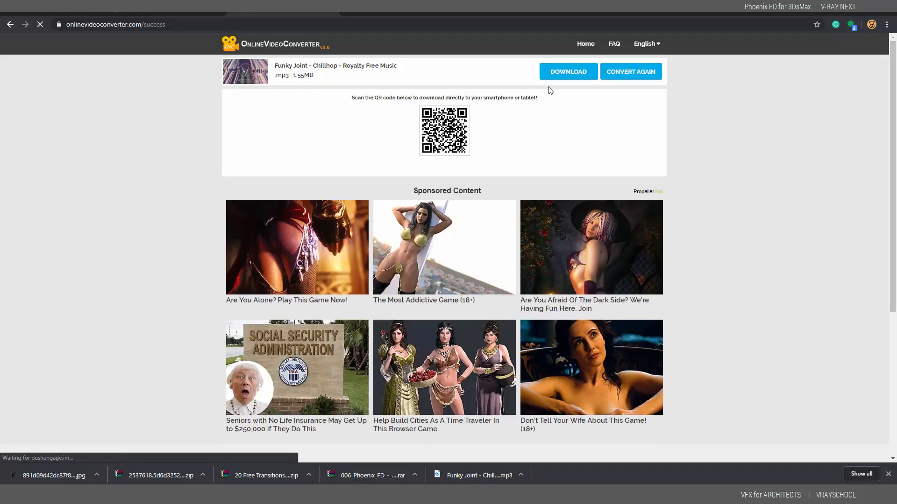
# Download the converted mp3 and drag it onto the Premiere timeline's A1 audio track
pyautogui.click(569, 75)
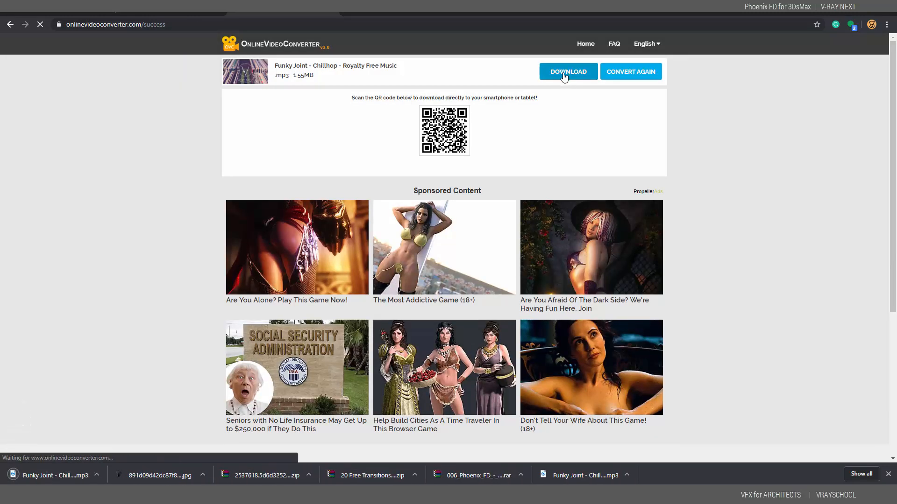
pyautogui.click(96, 475)
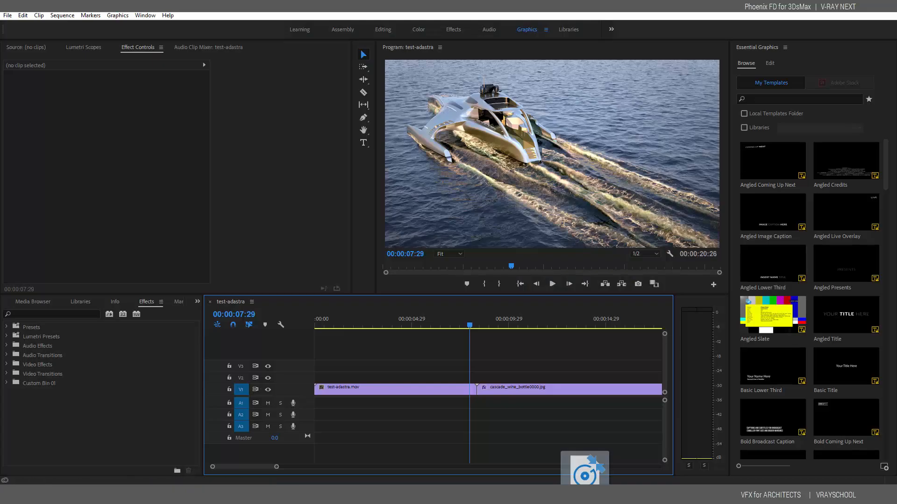
pyautogui.moveTo(584, 497); pyautogui.dragTo(340, 405)
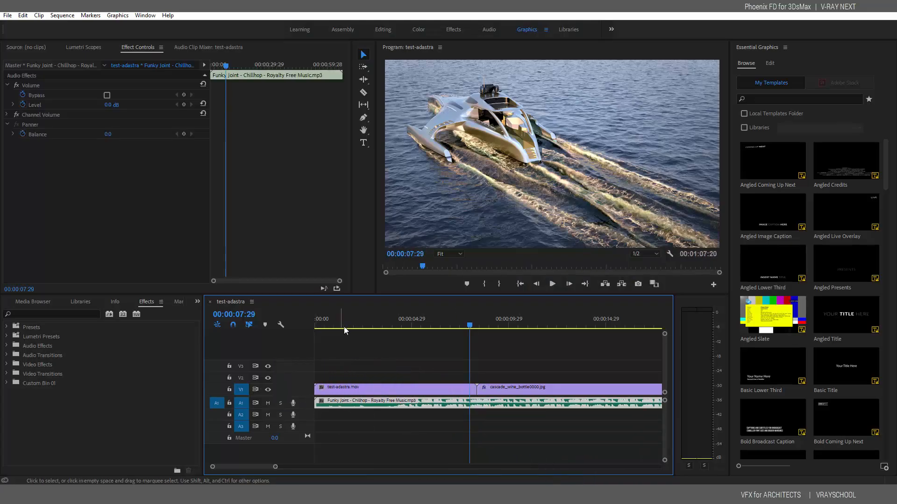
# Play the sequence from the start with the new music, stopping at 00:00:06:24
pyautogui.press('Home')
pyautogui.click(551, 284)
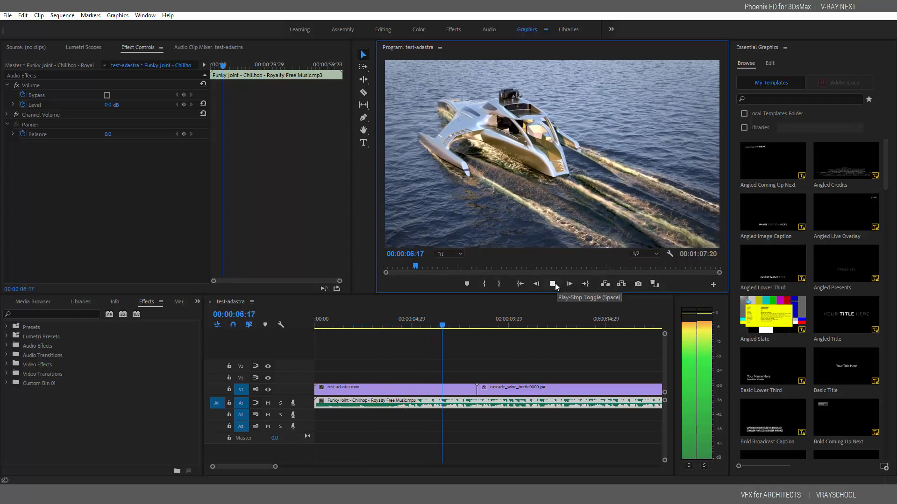
pyautogui.click(555, 285)
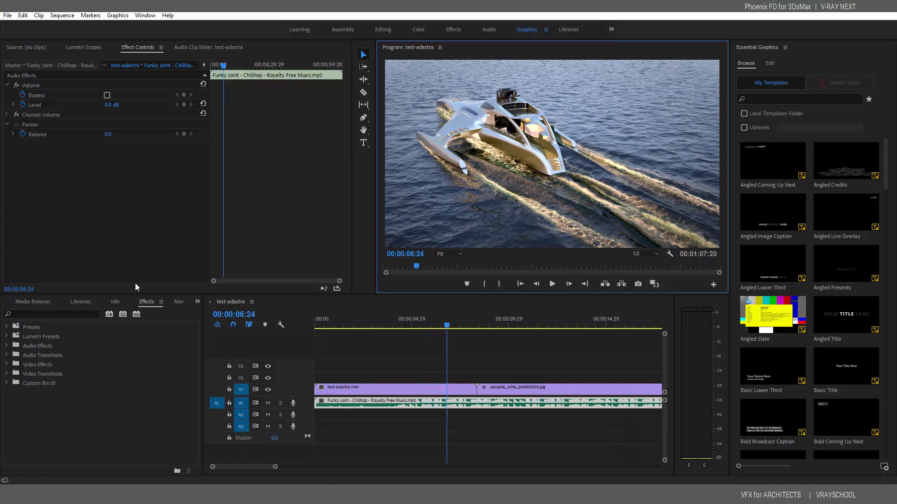
# Show the DEMO REEL Project panel and choose Import from its context menu
pyautogui.click(197, 302)
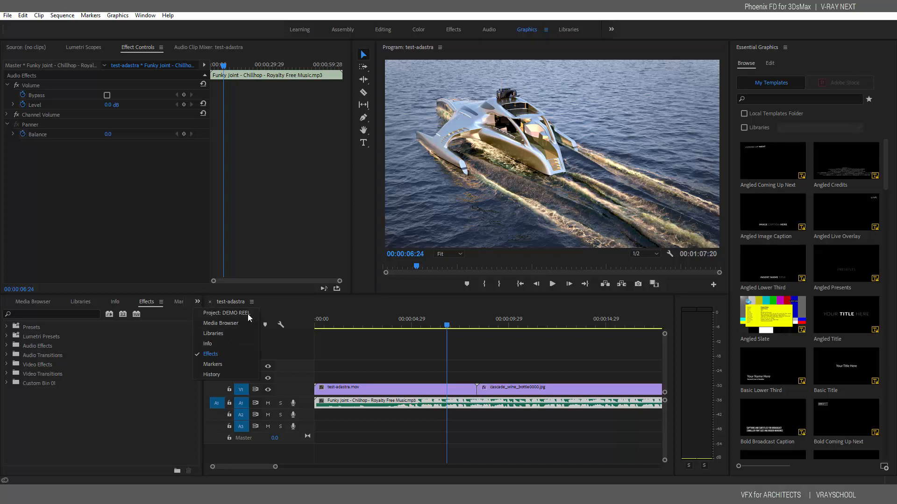
pyautogui.click(234, 315)
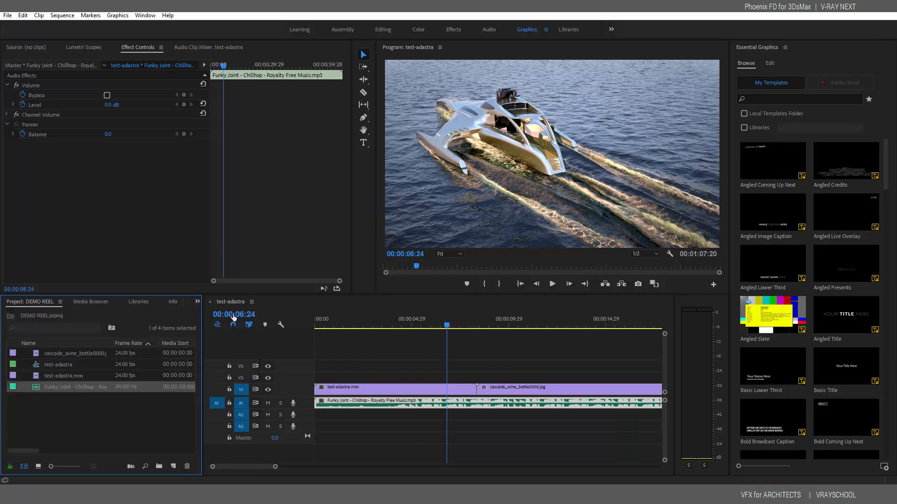
pyautogui.rightClick(49, 420)
pyautogui.click(75, 397)
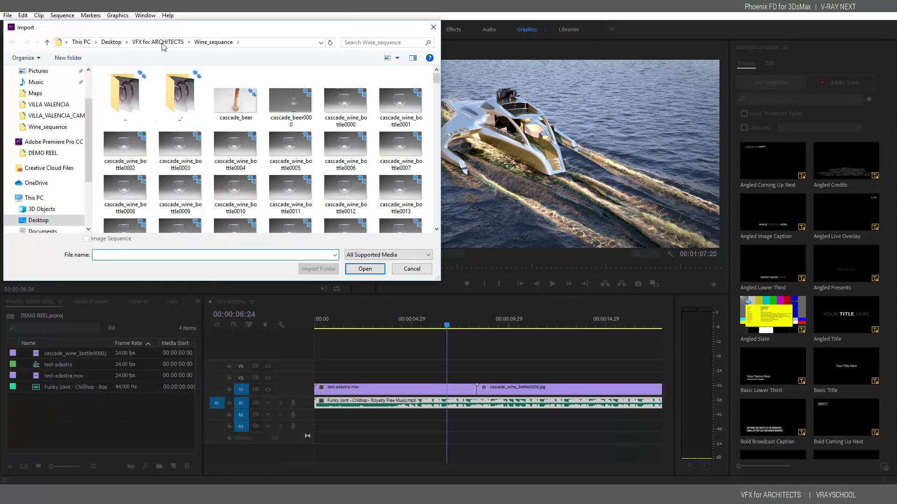
# After checking Fountain_Animation, open Fountain_Exterior and import fountain_animation0020.png
pyautogui.click(163, 42)
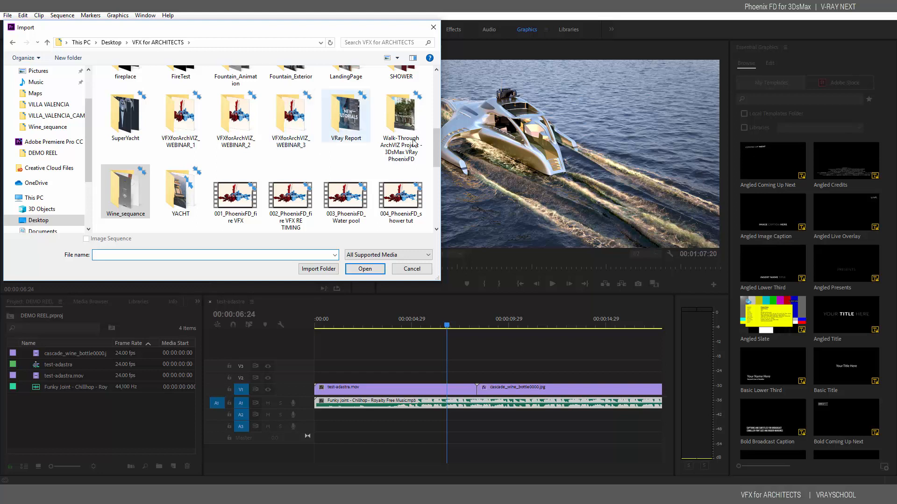
pyautogui.scroll(1, 437, 138)
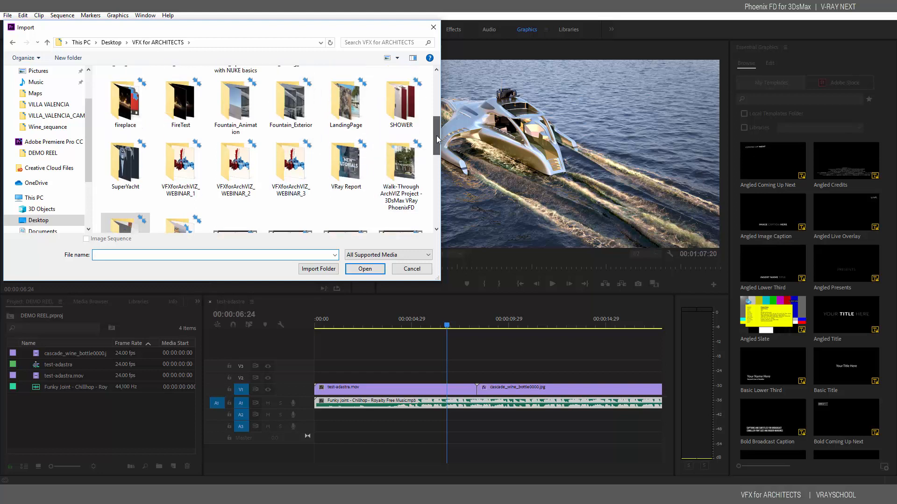
pyautogui.click(236, 106)
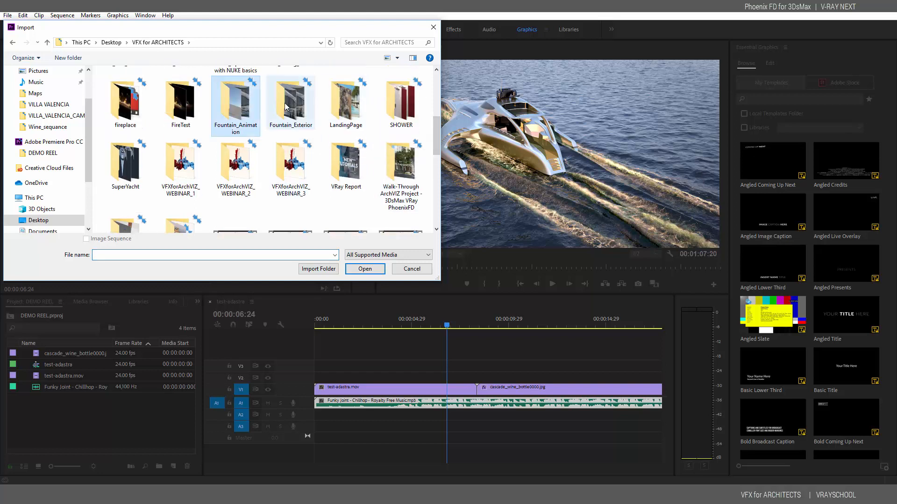
pyautogui.doubleClick(243, 105)
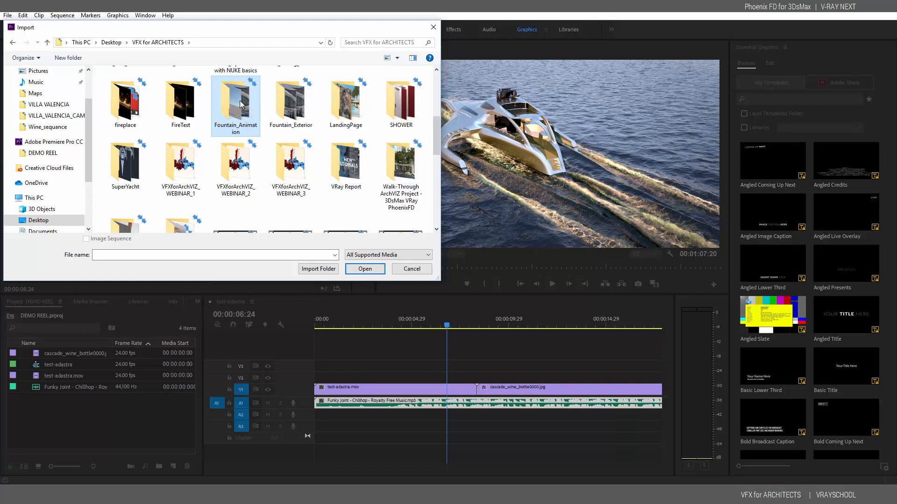
pyautogui.click(158, 43)
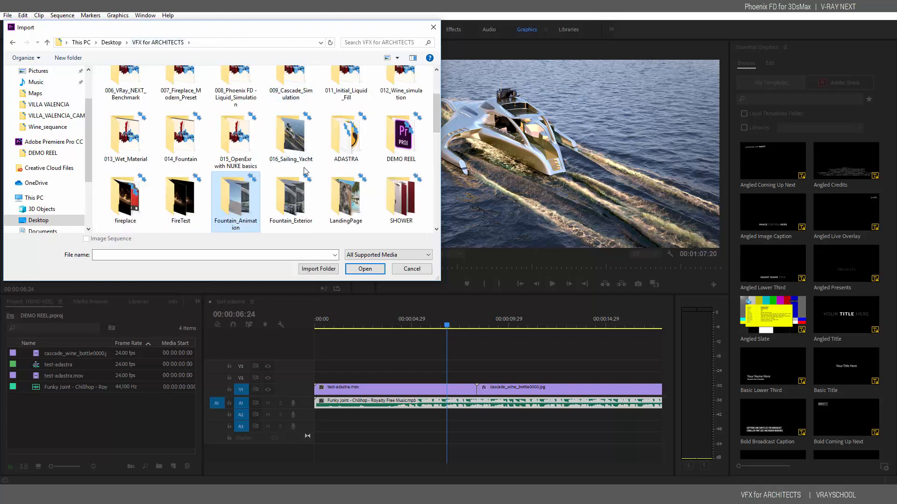
pyautogui.doubleClick(299, 191)
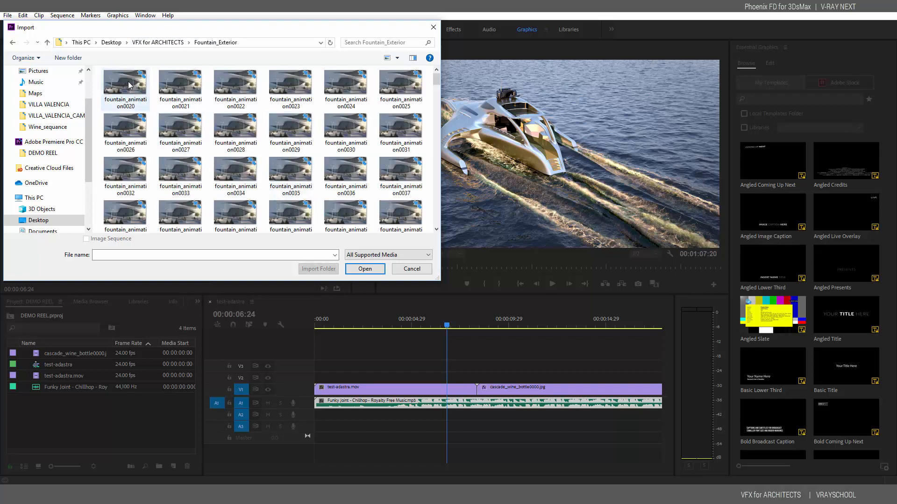
pyautogui.click(365, 270)
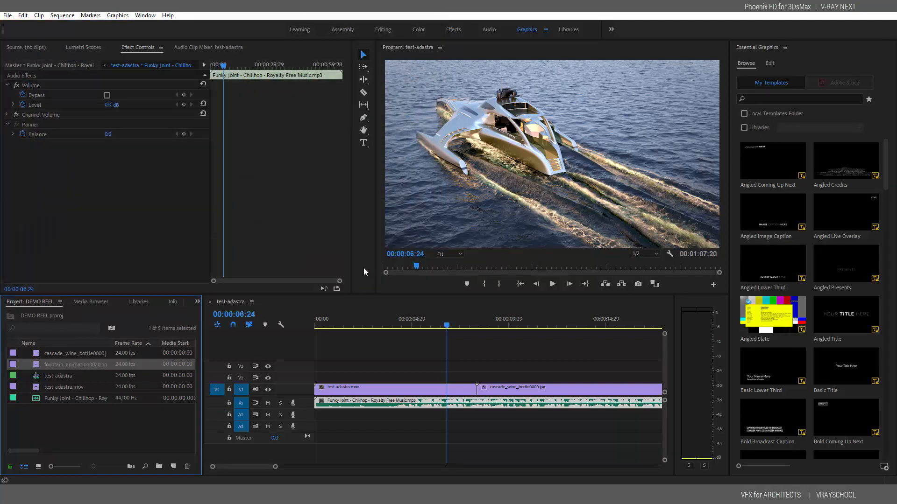
# Place fountain_animation0020.png at 00:00 on V1, shift boat and wine clips after it, and play
pyautogui.moveTo(276, 470); pyautogui.dragTo(294, 470)
pyautogui.moveTo(37, 369); pyautogui.dragTo(353, 365)
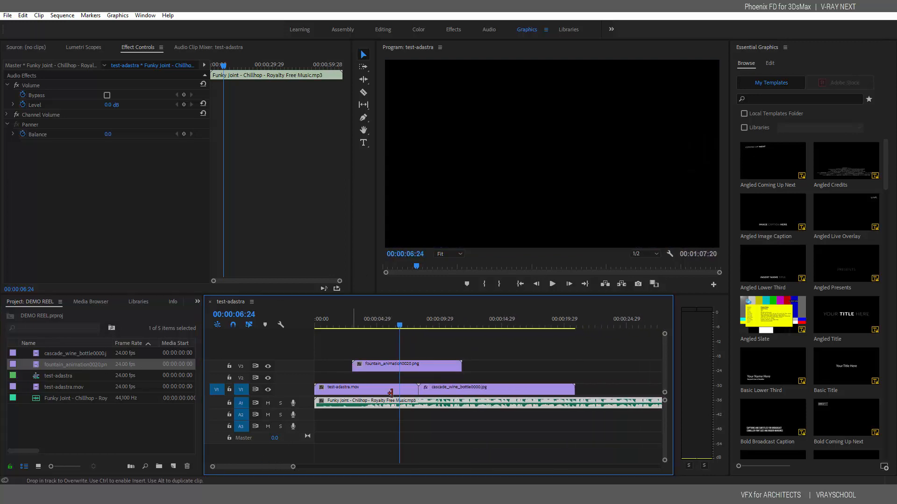
pyautogui.moveTo(484, 373); pyautogui.dragTo(618, 390)
pyautogui.moveTo(419, 365); pyautogui.dragTo(357, 391)
pyautogui.moveTo(484, 358); pyautogui.dragTo(548, 392)
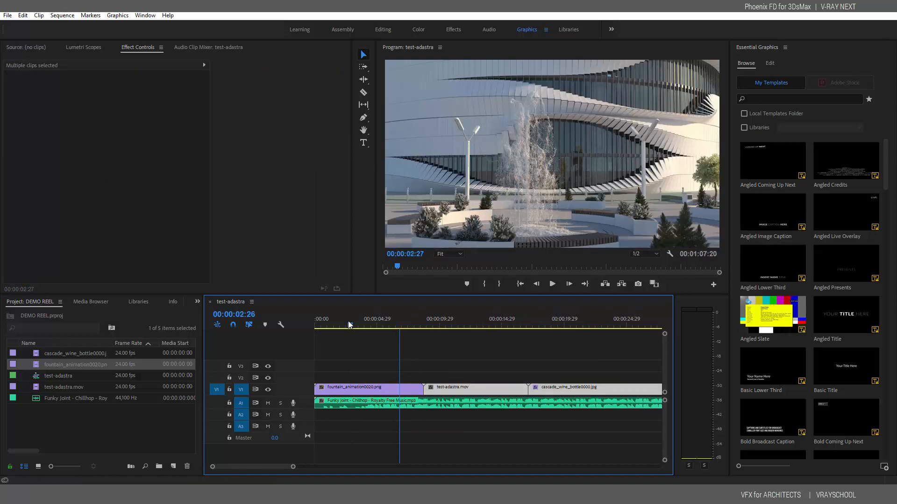
pyautogui.press('Home')
pyautogui.click(553, 285)
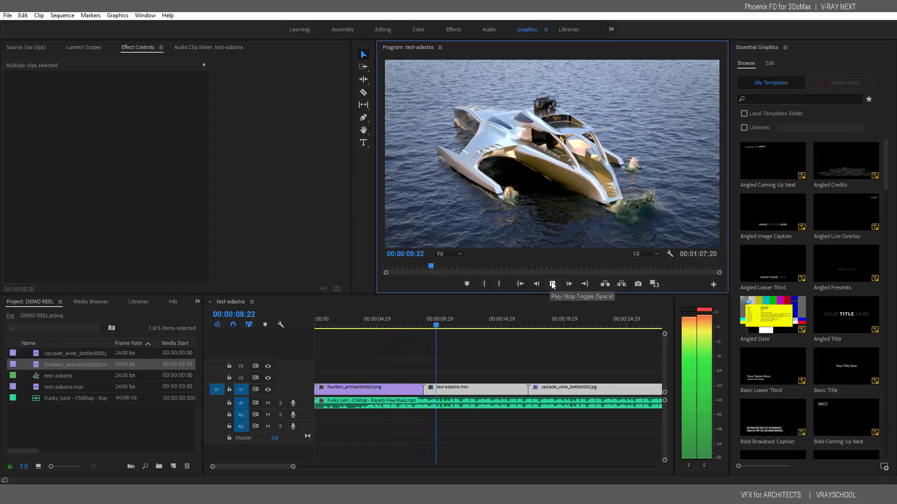
# Trim test-adastra.mov's start to about 00:00:11:00 and shorten the fountain clip's end
pyautogui.click(552, 284)
pyautogui.moveTo(441, 329); pyautogui.dragTo(461, 328)
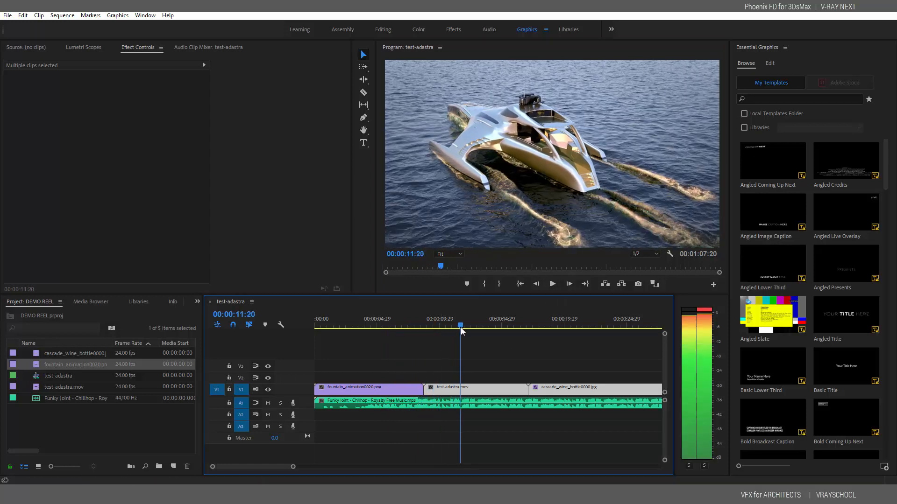
pyautogui.moveTo(427, 391); pyautogui.dragTo(449, 394)
pyautogui.click(436, 365)
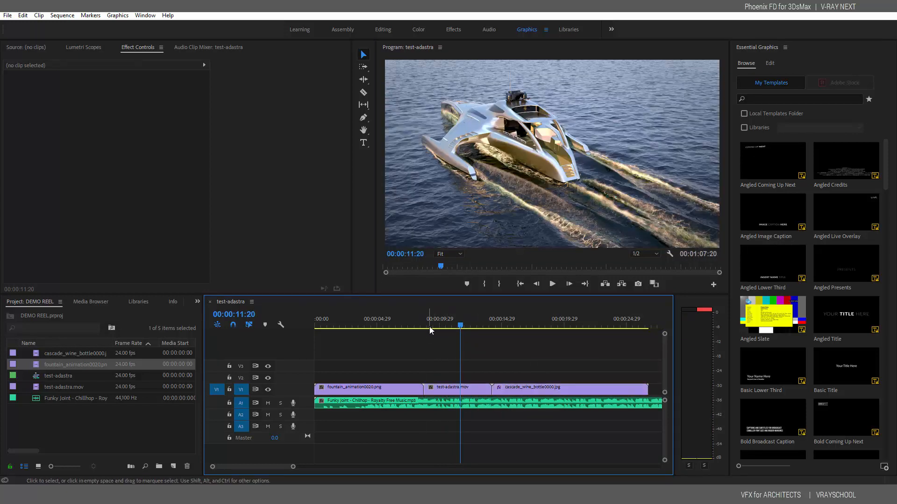
pyautogui.moveTo(429, 326); pyautogui.dragTo(411, 323)
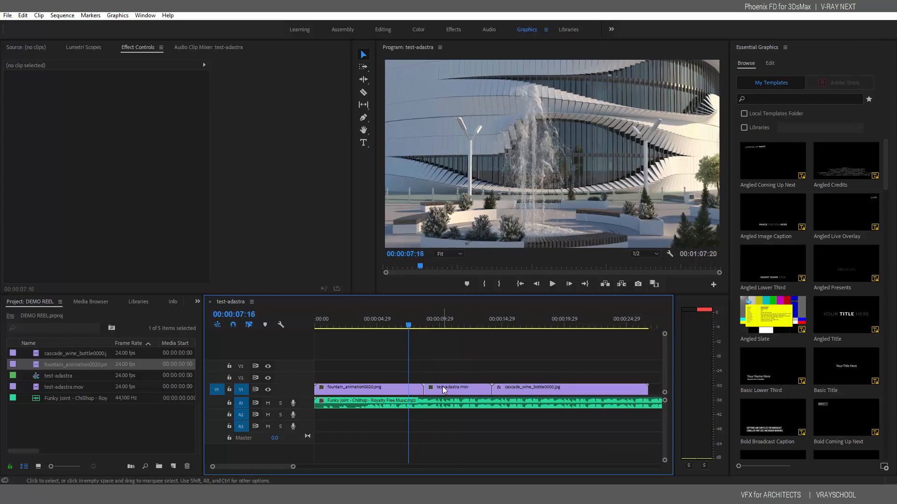
pyautogui.moveTo(423, 391); pyautogui.dragTo(409, 391)
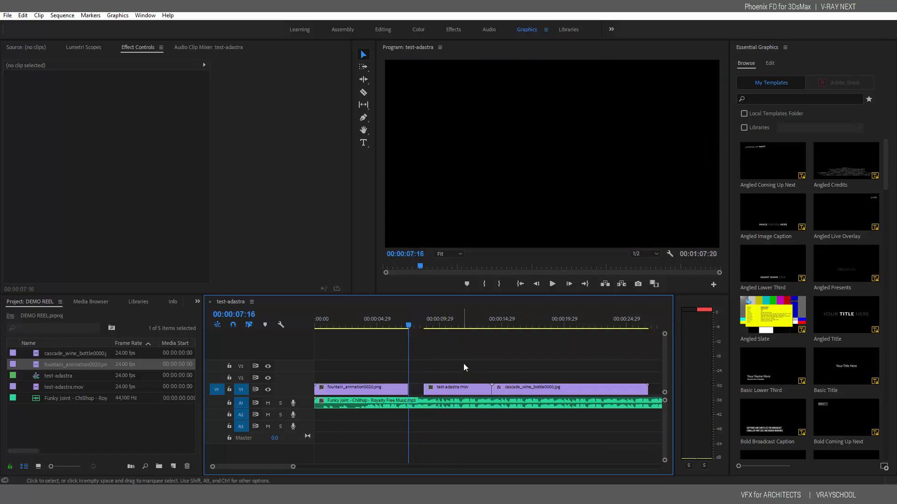
# Mute audio track A1 and slide the boat and wine clips left to close the gap
pyautogui.click(268, 403)
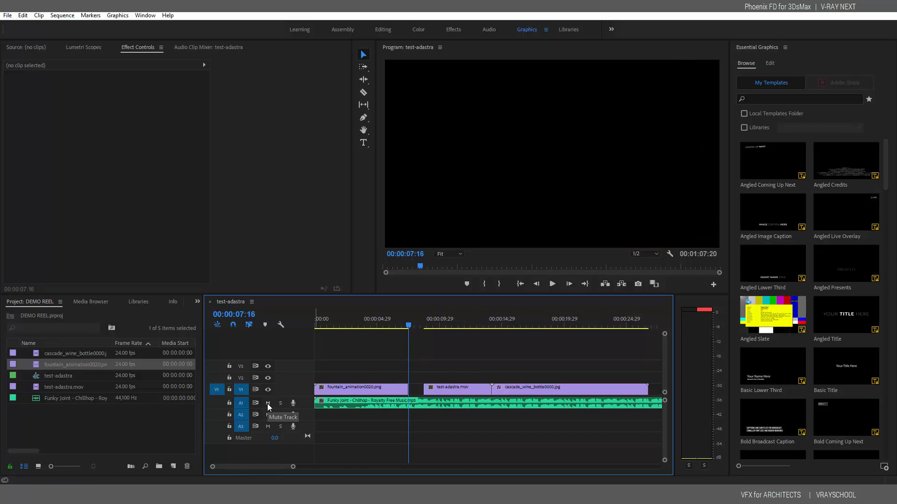
pyautogui.moveTo(445, 366); pyautogui.dragTo(503, 392)
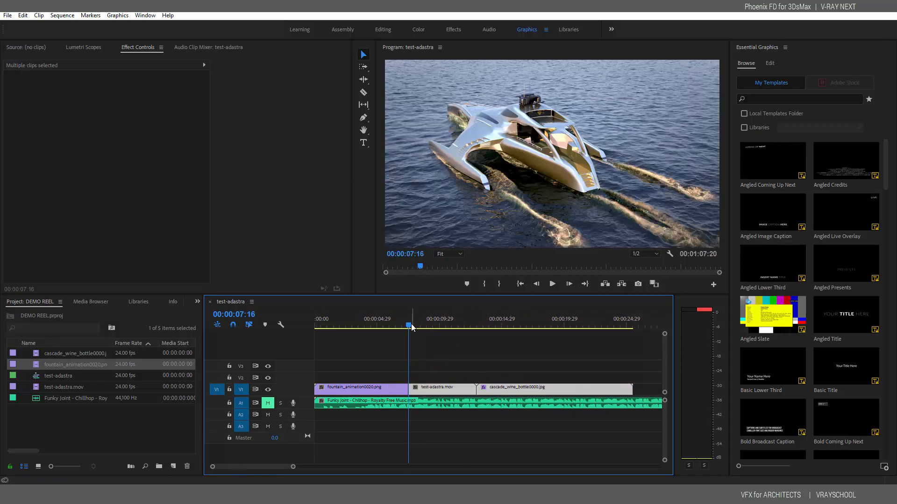
pyautogui.moveTo(411, 326)
pyautogui.mouseDown()
pyautogui.moveTo(388, 327)
pyautogui.moveTo(496, 327)
pyautogui.moveTo(403, 334)
pyautogui.mouseUp()
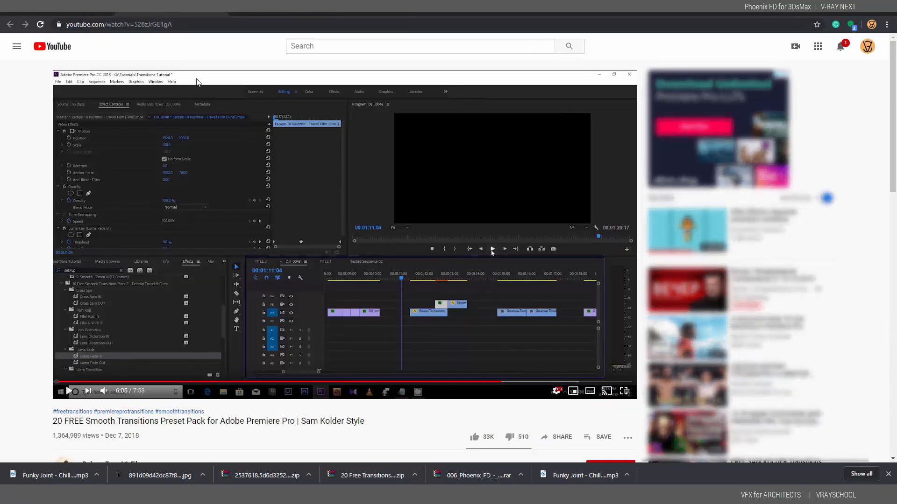
# Scroll through the smooth transitions tutorial page and expand its full description
pyautogui.scroll(-2, 228, 326)
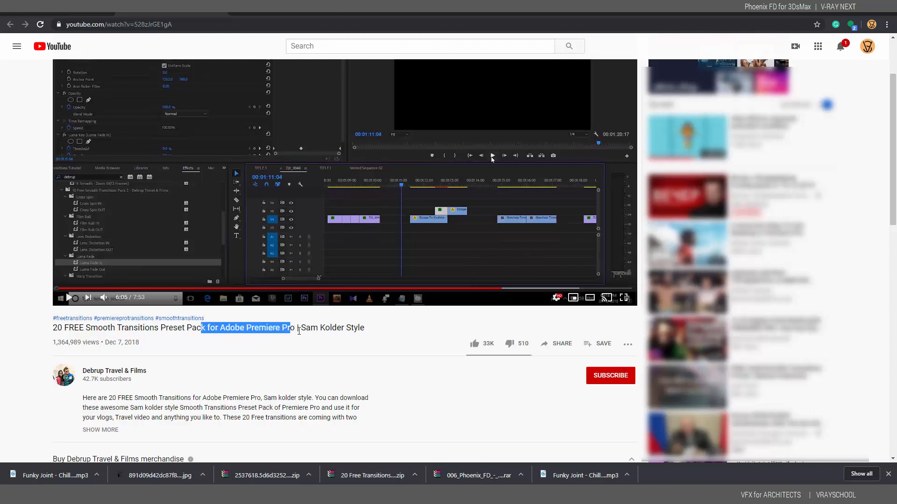
pyautogui.scroll(-2, 286, 395)
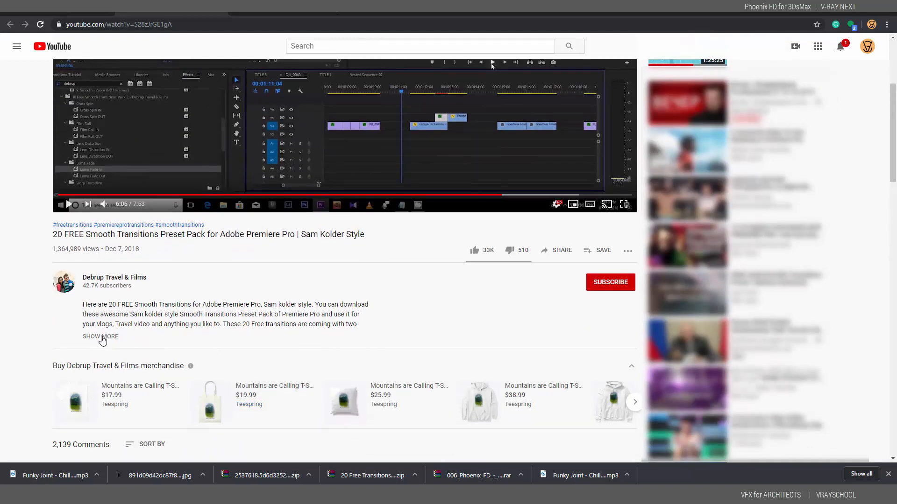
pyautogui.click(100, 336)
pyautogui.scroll(-2, 248, 404)
pyautogui.scroll(-1, 248, 404)
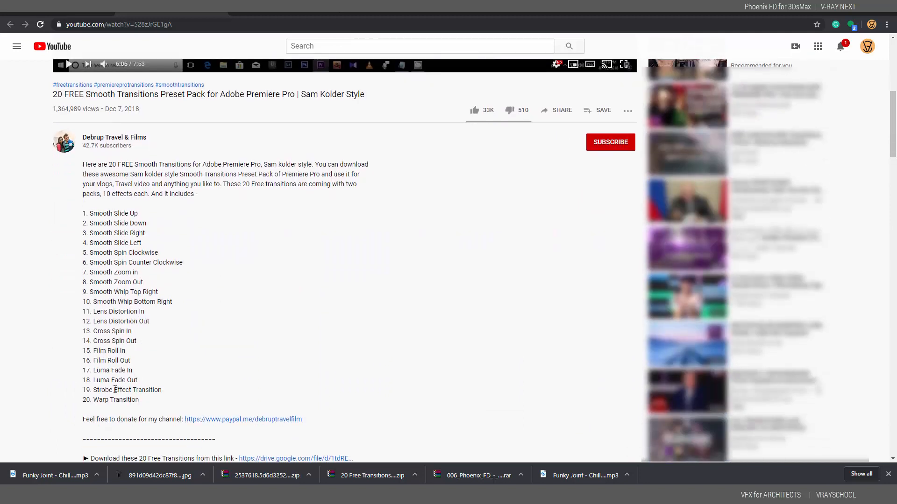
pyautogui.scroll(3, 112, 350)
pyautogui.scroll(-3, 94, 316)
pyautogui.scroll(5, 276, 388)
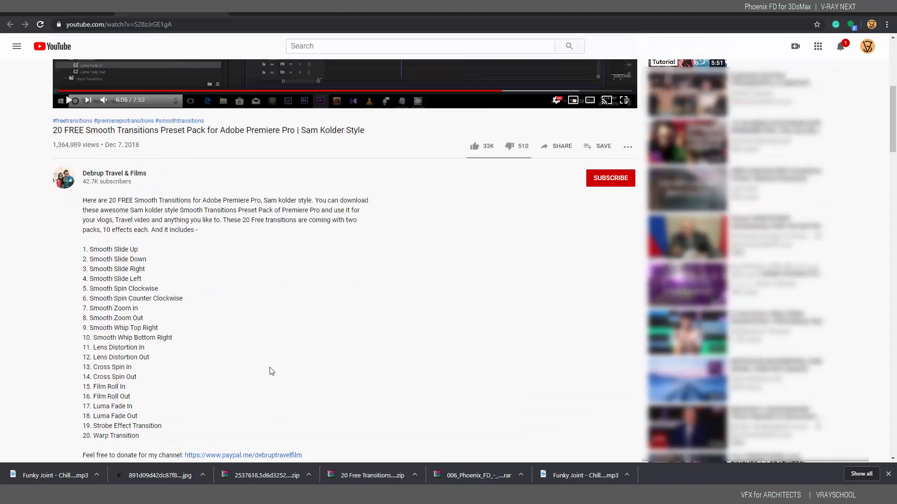
# Play the tutorial past the ad through the Smooth Slide Right examples, then return to Premiere Pro
pyautogui.click(59, 288)
pyautogui.click(69, 298)
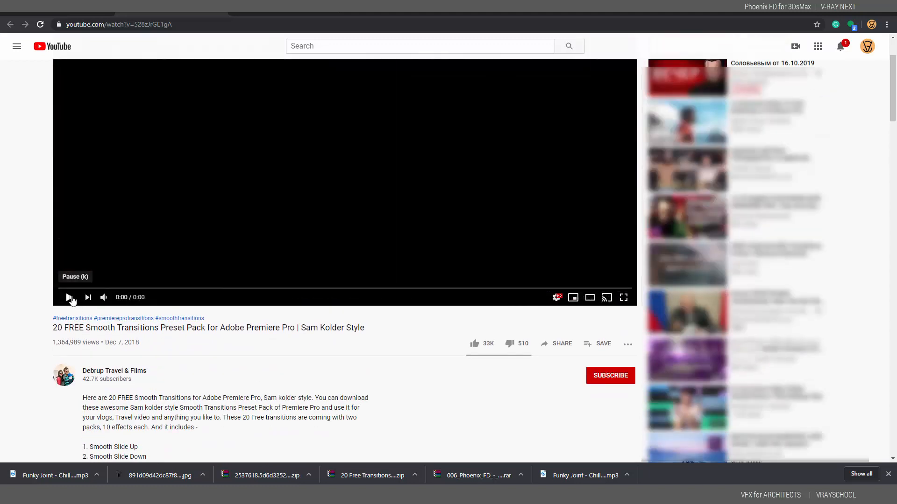
pyautogui.scroll(2, 107, 347)
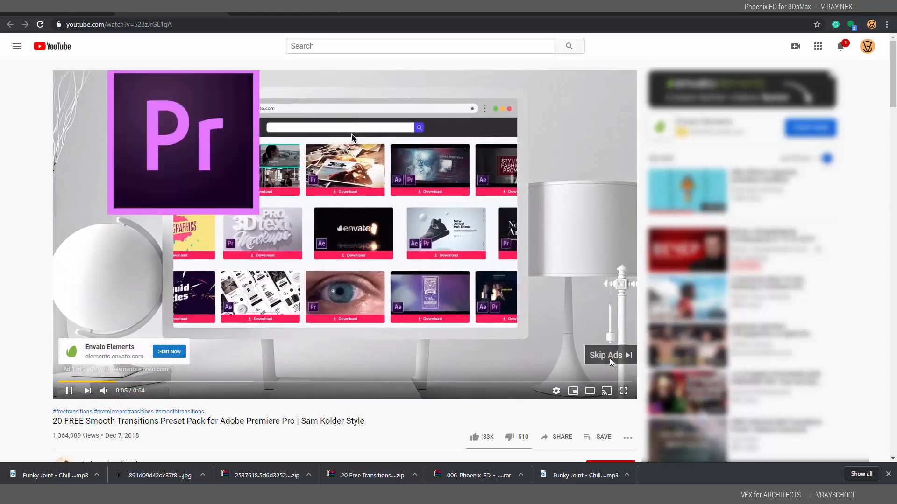
pyautogui.click(609, 357)
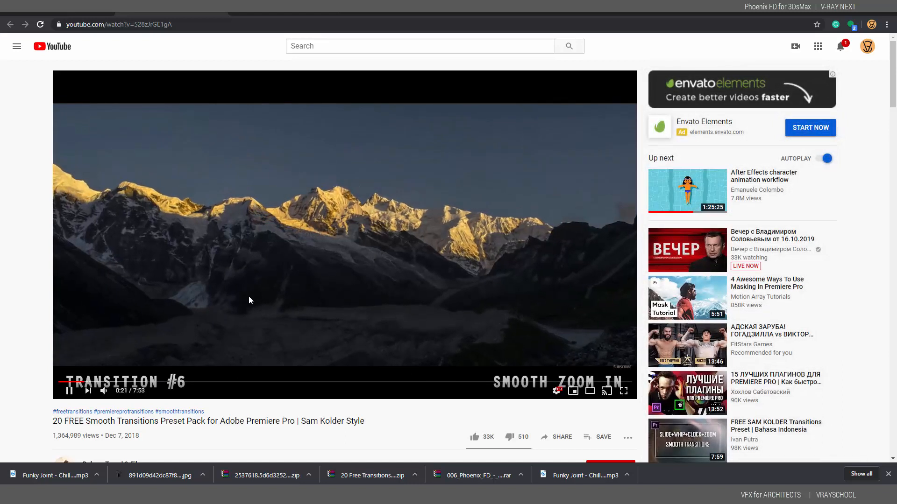
pyautogui.click(89, 382)
pyautogui.click(111, 383)
pyautogui.click(126, 382)
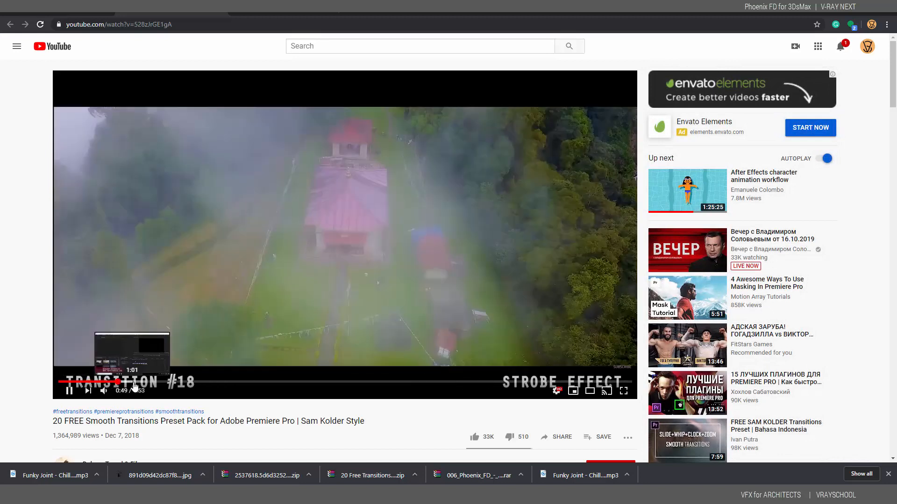
pyautogui.click(133, 382)
pyautogui.click(70, 392)
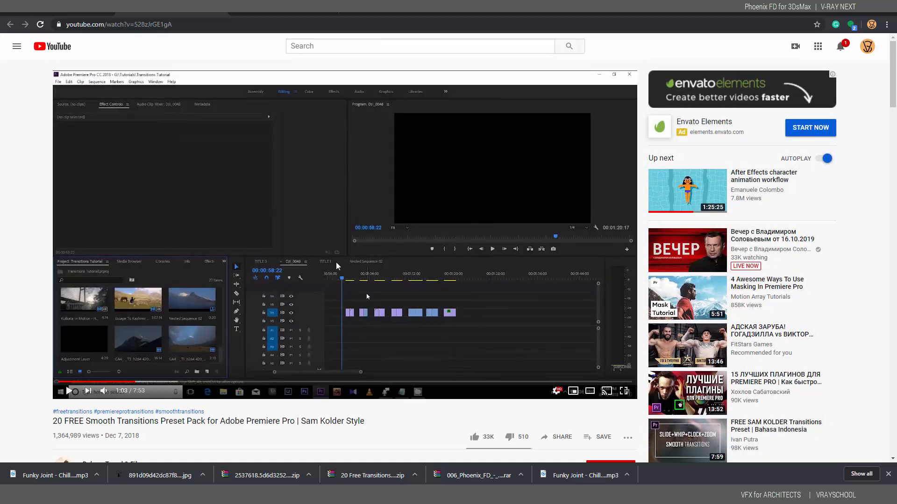
pyautogui.moveTo(585, 494)
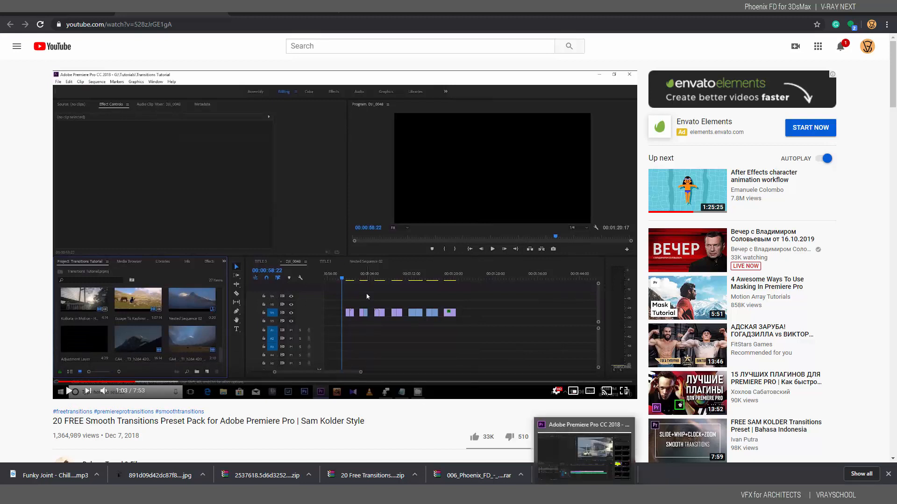
pyautogui.click(585, 457)
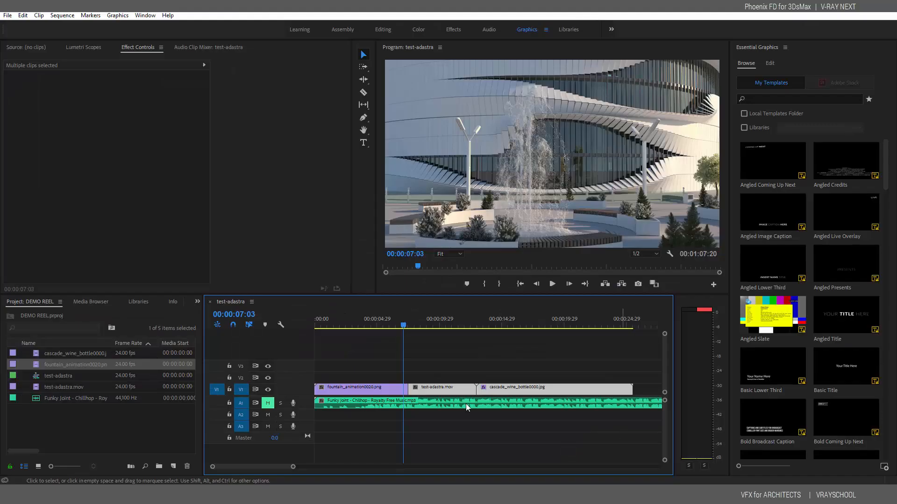
# Show the Effects panel with Presets and both Smooth Transition Pack 1 and Pack 2 expanded
pyautogui.click(196, 301)
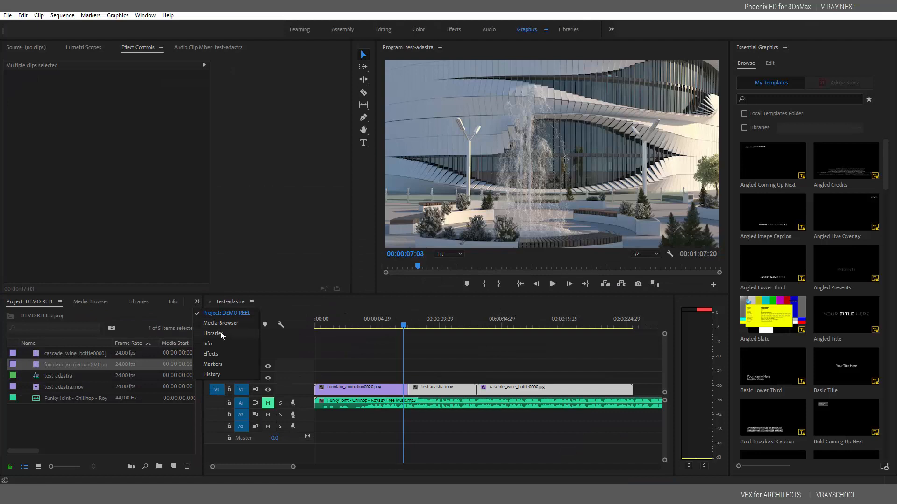
pyautogui.click(213, 354)
pyautogui.click(5, 327)
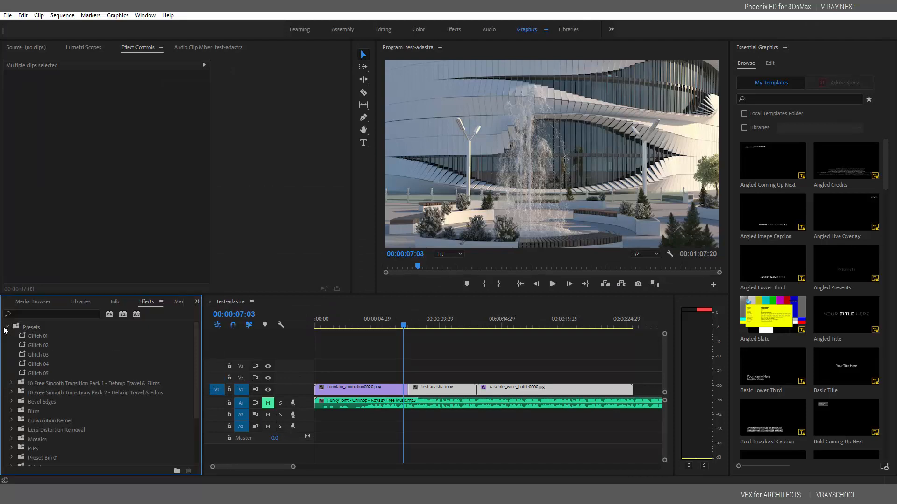
pyautogui.click(12, 383)
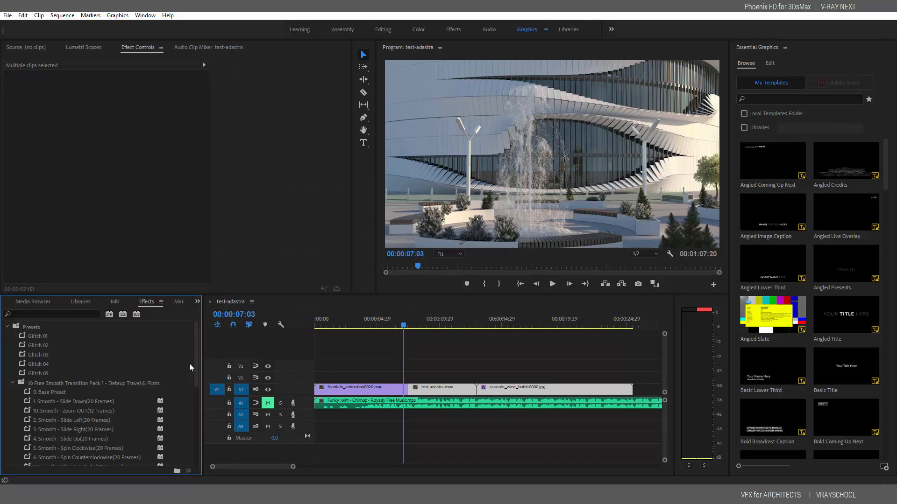
pyautogui.scroll(-3, 191, 374)
pyautogui.click(12, 415)
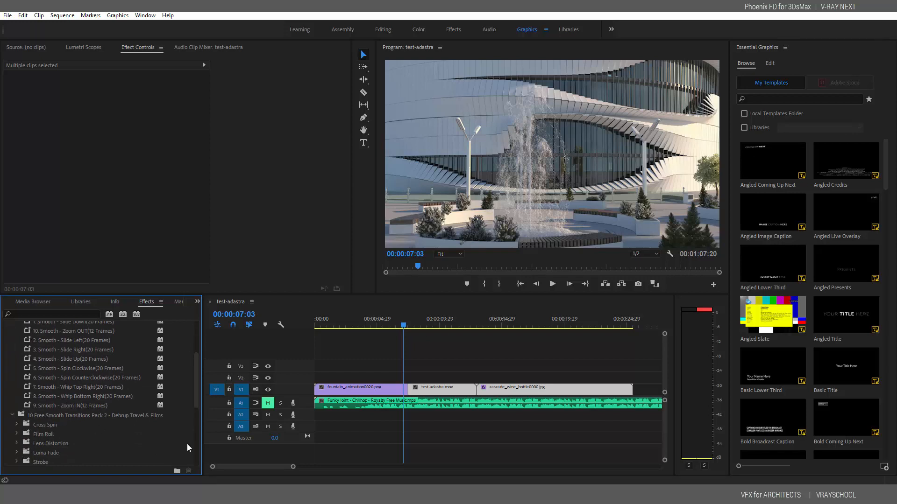
pyautogui.scroll(-2, 196, 406)
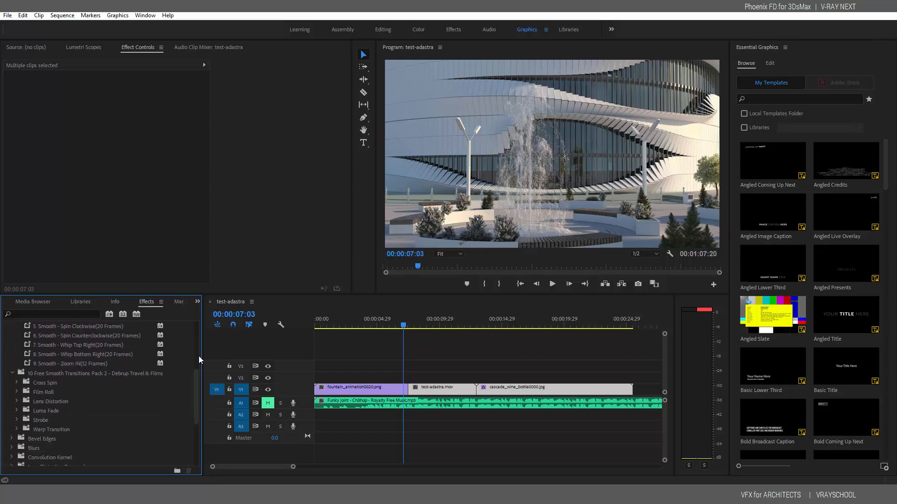
# Browse the Smooth Transition presets and select Smooth - Slide Down
pyautogui.rightClick(158, 447)
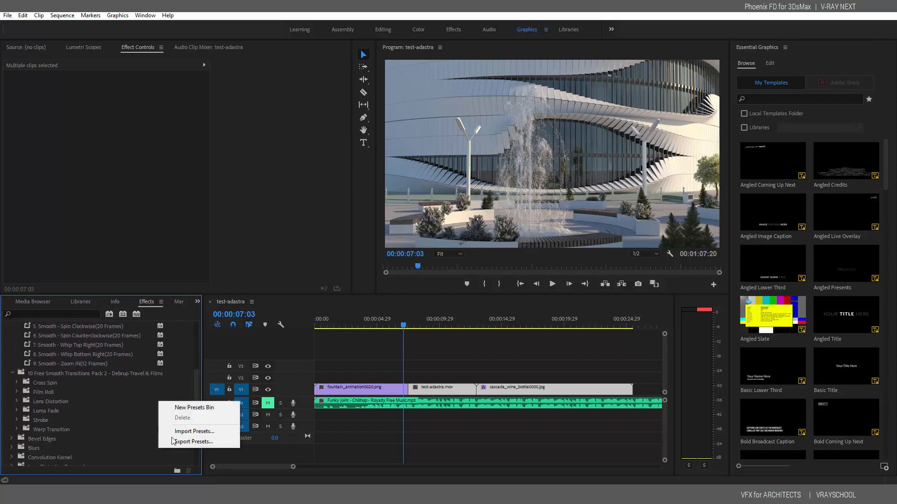
pyautogui.click(197, 378)
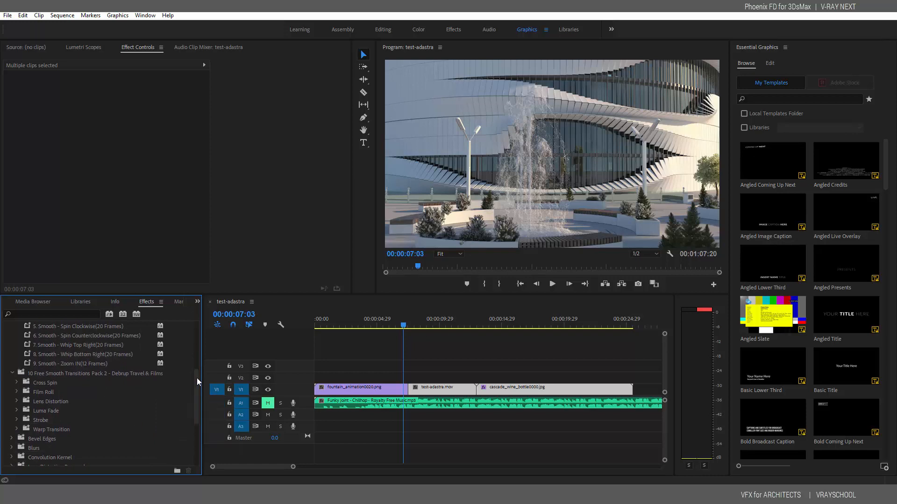
pyautogui.scroll(3, 197, 364)
pyautogui.moveTo(196, 379); pyautogui.dragTo(198, 346)
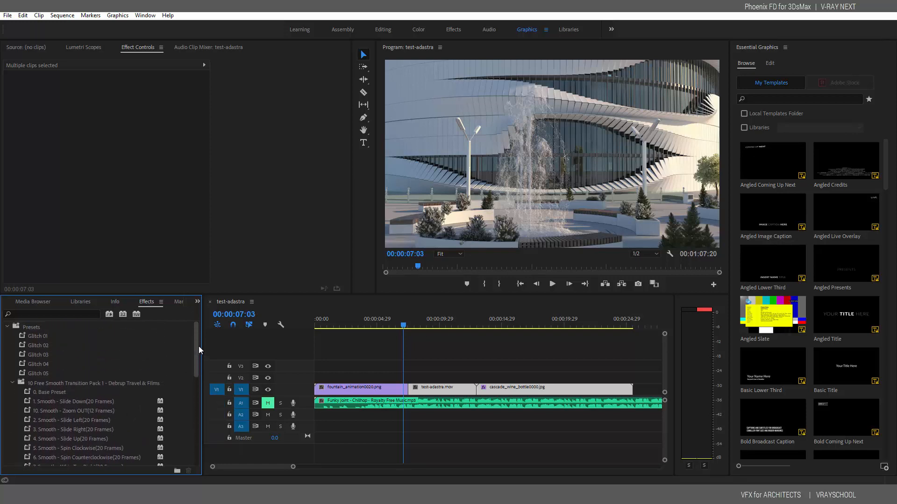
pyautogui.click(89, 403)
pyautogui.scroll(-2, 195, 378)
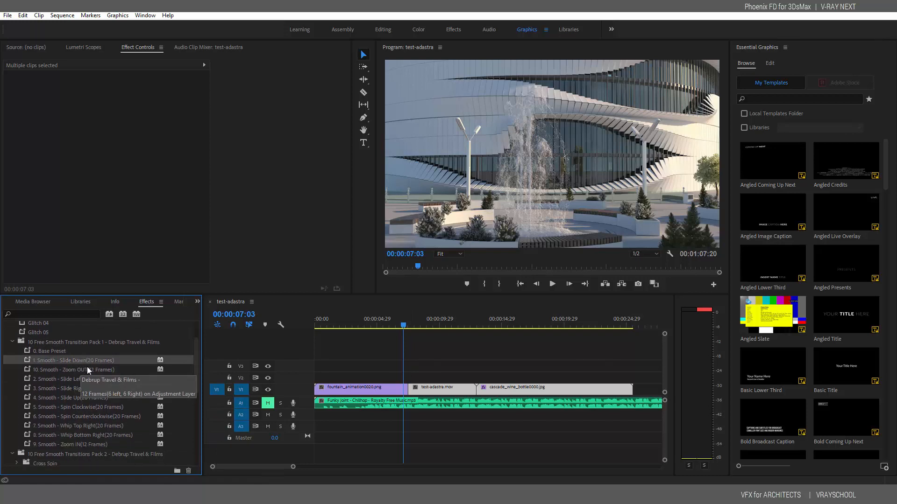
# Scrub across the fountain-to-boat cut and select the Smooth - Slide Left preset
pyautogui.click(405, 328)
pyautogui.moveTo(405, 328); pyautogui.dragTo(407, 329)
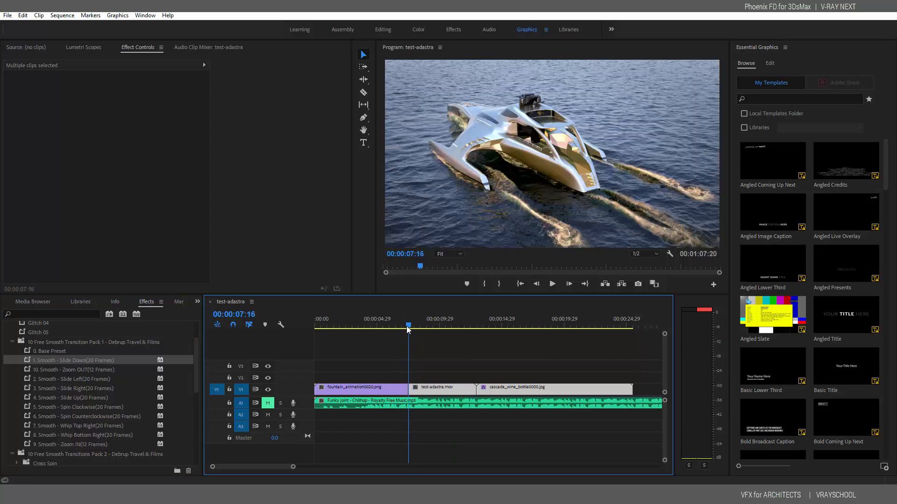
pyautogui.click(75, 379)
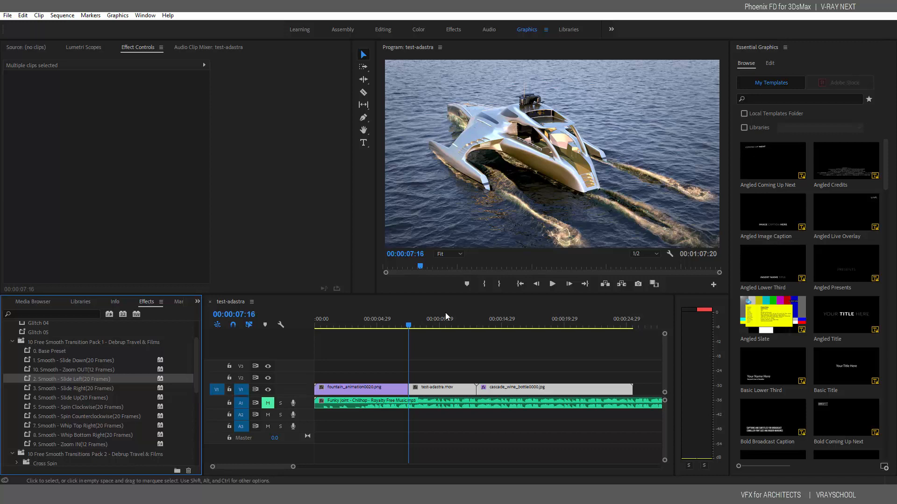
# Park the playhead at 00:00:07:02, just before the fountain-to-boat cut, with the Razor tool ready
pyautogui.click(411, 325)
pyautogui.moveTo(411, 326); pyautogui.dragTo(408, 326)
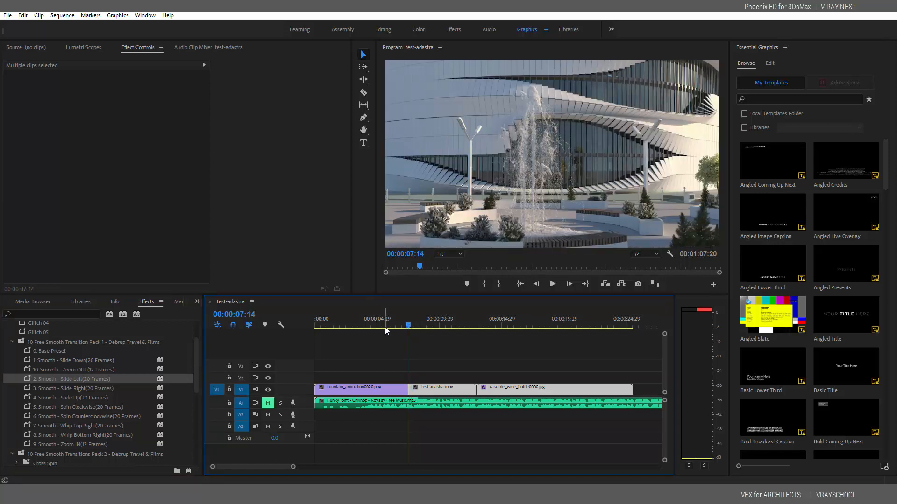
pyautogui.press('Left')
pyautogui.press('Left')
pyautogui.press('Left')
pyautogui.press('Left')
pyautogui.press('Left')
pyautogui.press('Left')
pyautogui.press('Left')
pyautogui.press('Left')
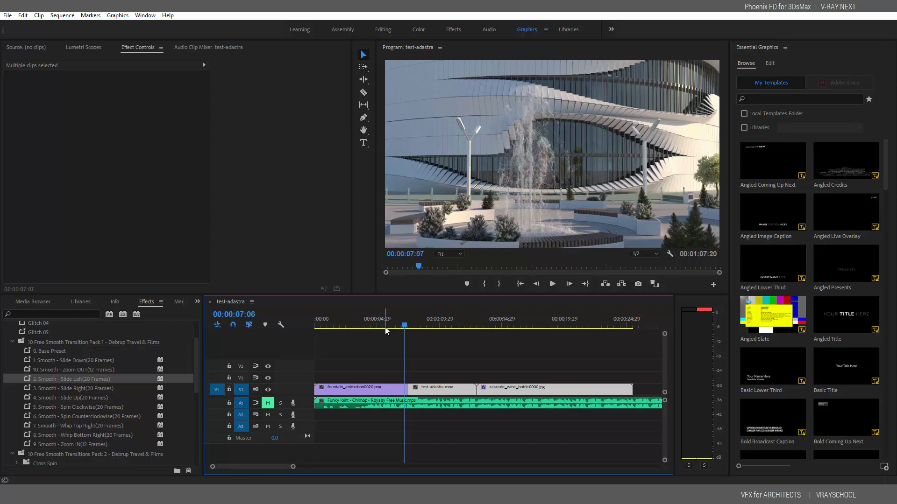
pyautogui.press('Left')
pyautogui.press('Left')
pyautogui.press('Left')
pyautogui.press('Left')
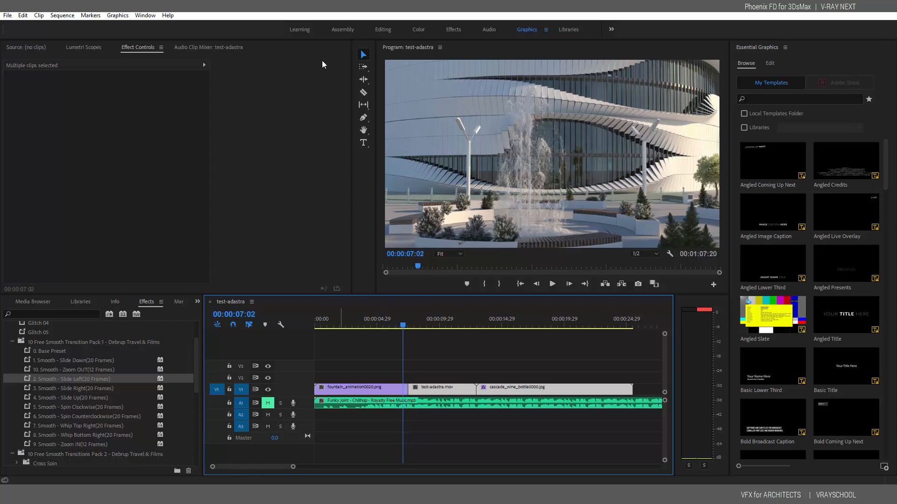
pyautogui.click(363, 92)
# Split the V1 clips at 07:02 and 07:28 around the fountain-to-boat cut
pyautogui.click(404, 390)
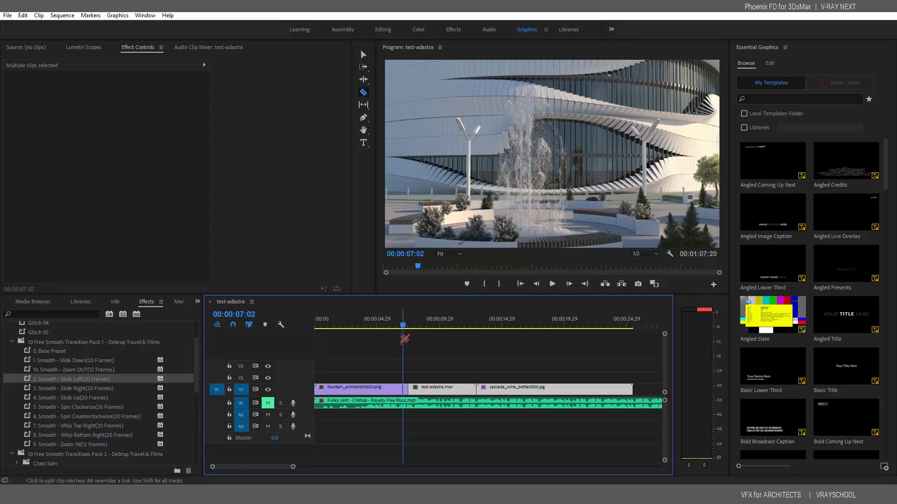
pyautogui.click(408, 328)
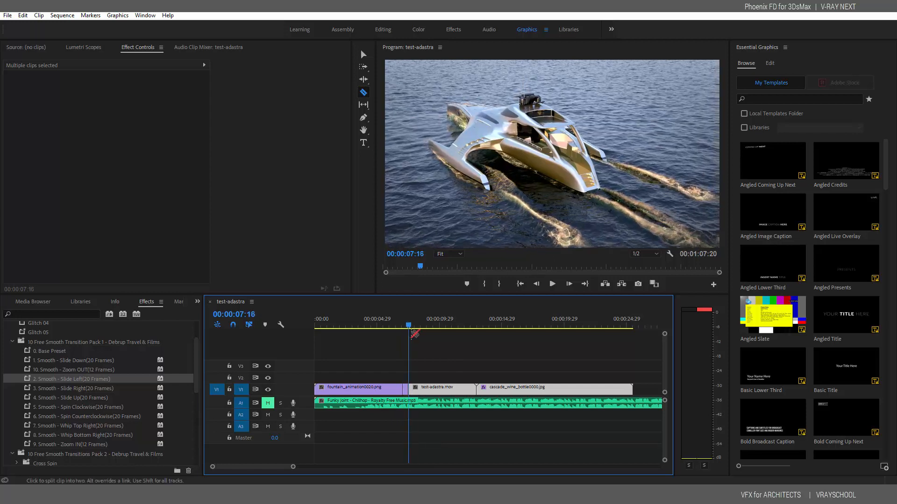
pyautogui.press('Right')
pyautogui.press('Right')
pyautogui.press('Right')
pyautogui.press('Right')
pyautogui.press('Right')
pyautogui.press('Right')
pyautogui.press('Right')
pyautogui.press('Right')
pyautogui.press('Right')
pyautogui.press('Right')
pyautogui.press('Right')
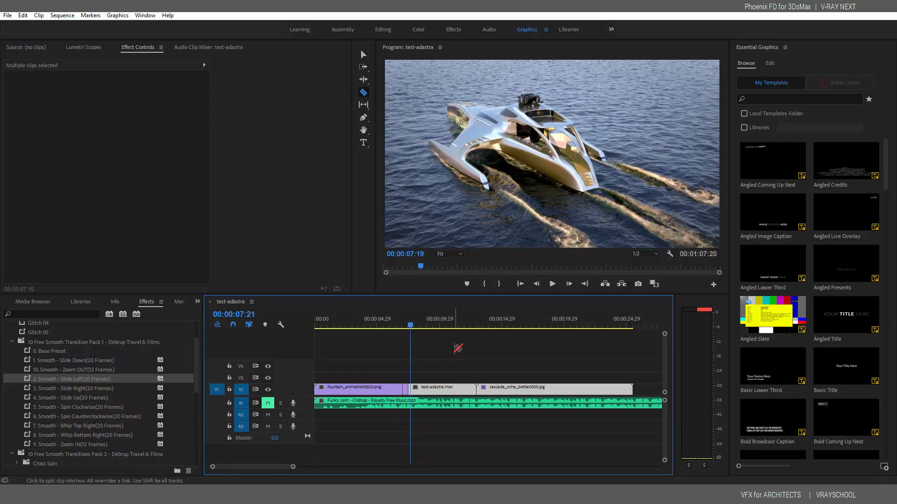
pyautogui.press('Right')
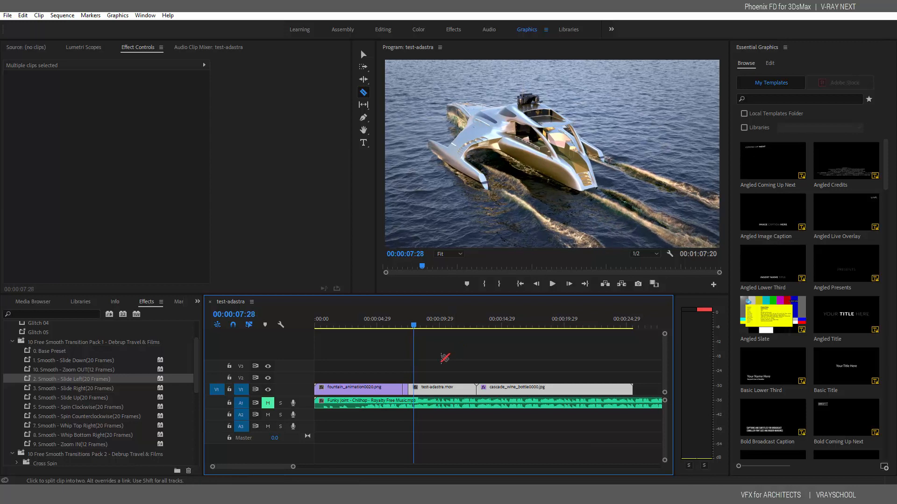
pyautogui.click(413, 390)
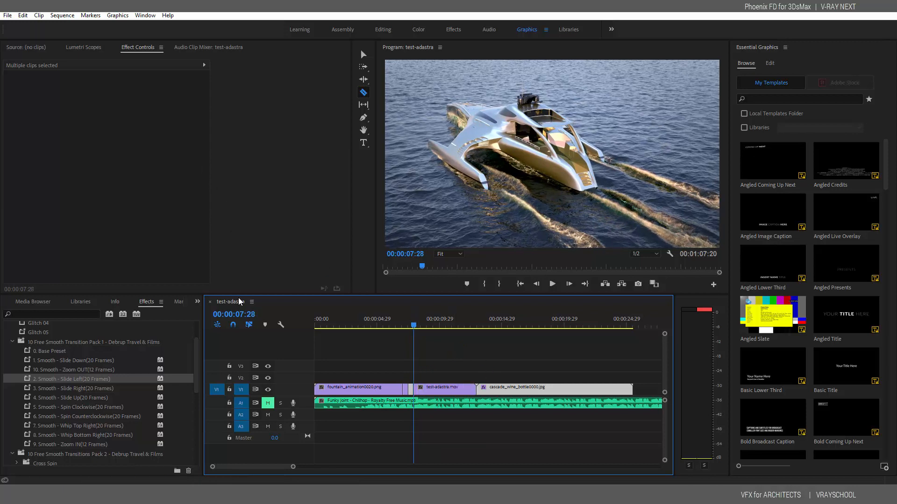
# Create a 1920×1080 adjustment layer in the DEMO REEL project and place it on V2 over the cut section
pyautogui.moveTo(196, 361); pyautogui.dragTo(191, 438)
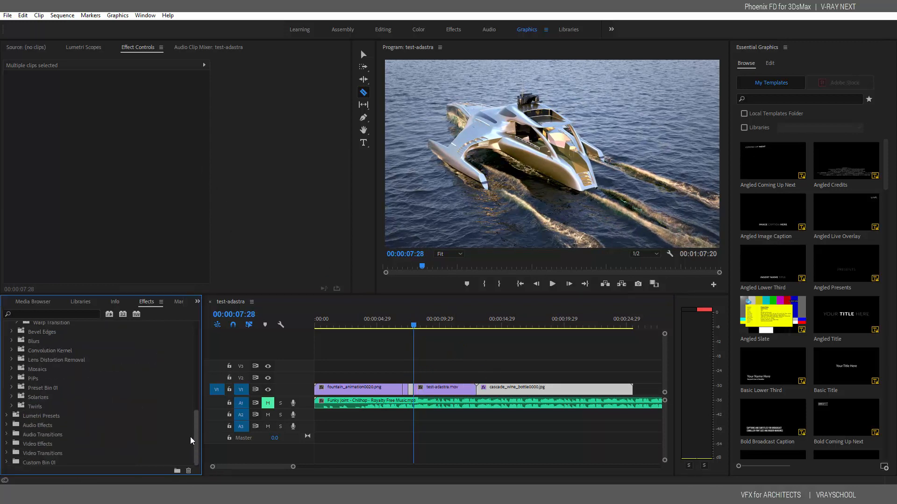
pyautogui.click(198, 302)
pyautogui.click(226, 313)
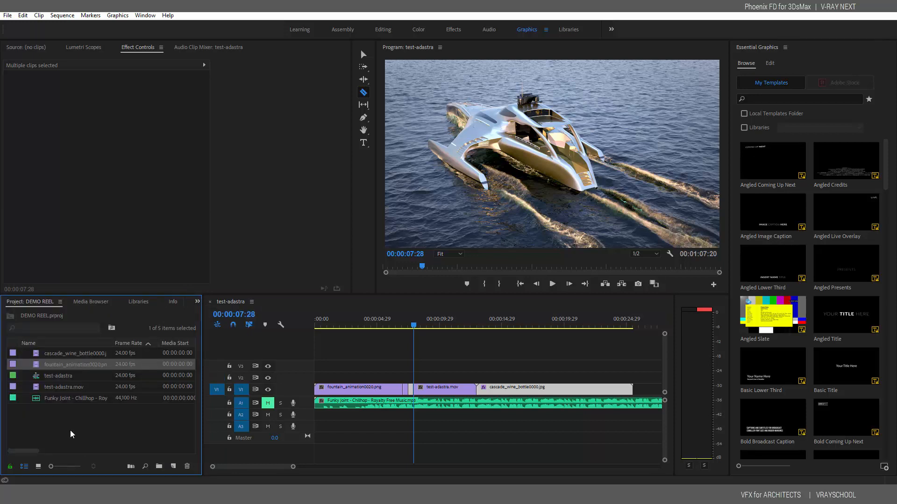
pyautogui.rightClick(41, 426)
pyautogui.moveTo(70, 380)
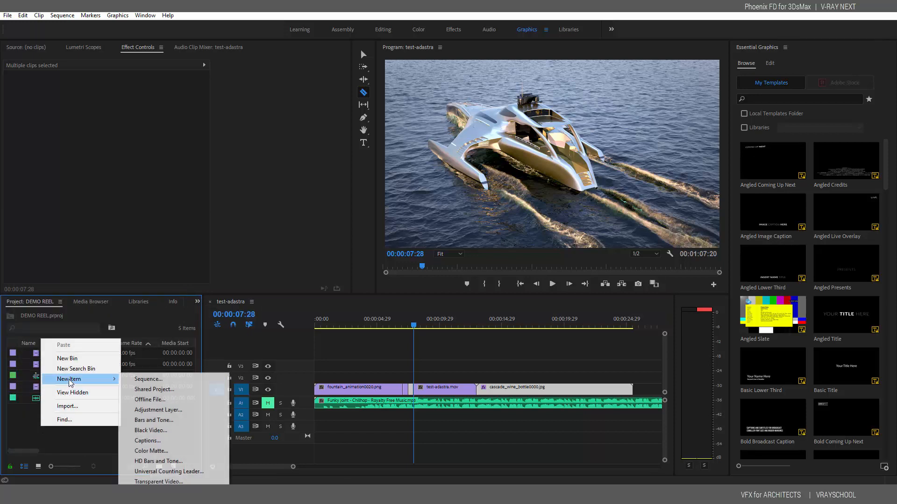
pyautogui.click(147, 411)
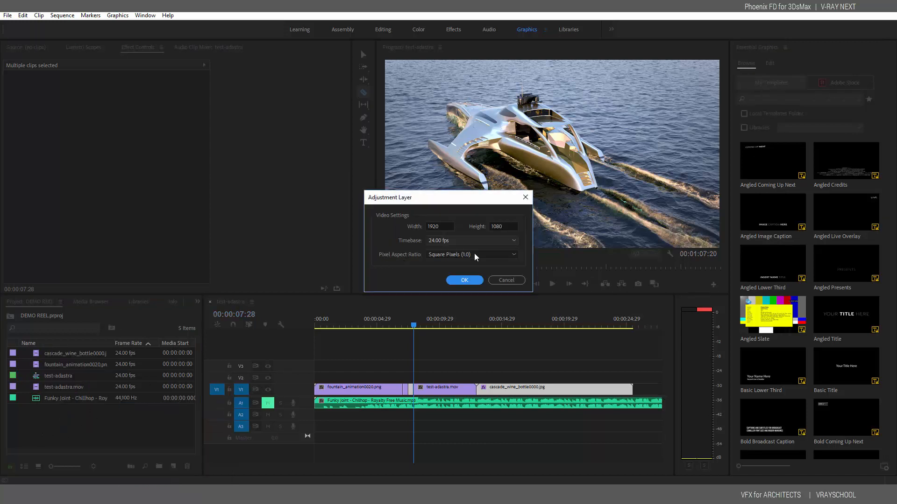
pyautogui.click(452, 280)
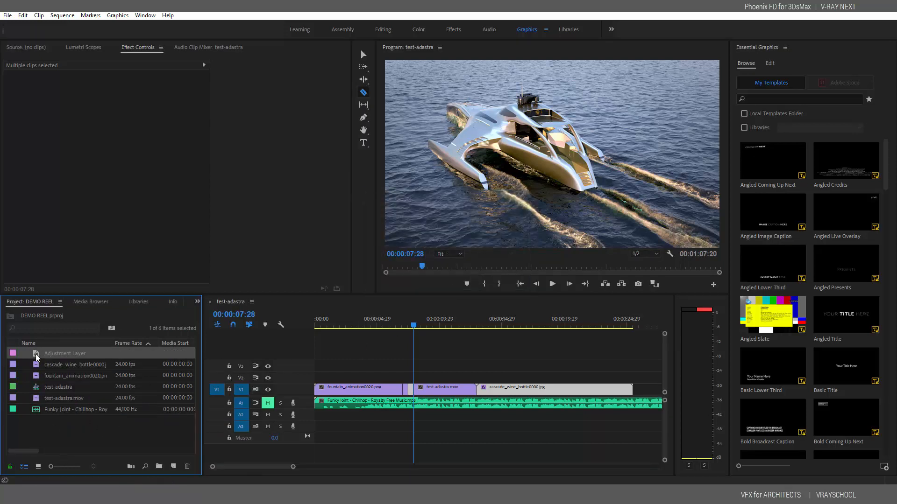
pyautogui.moveTo(36, 358); pyautogui.dragTo(413, 377)
pyautogui.click(364, 55)
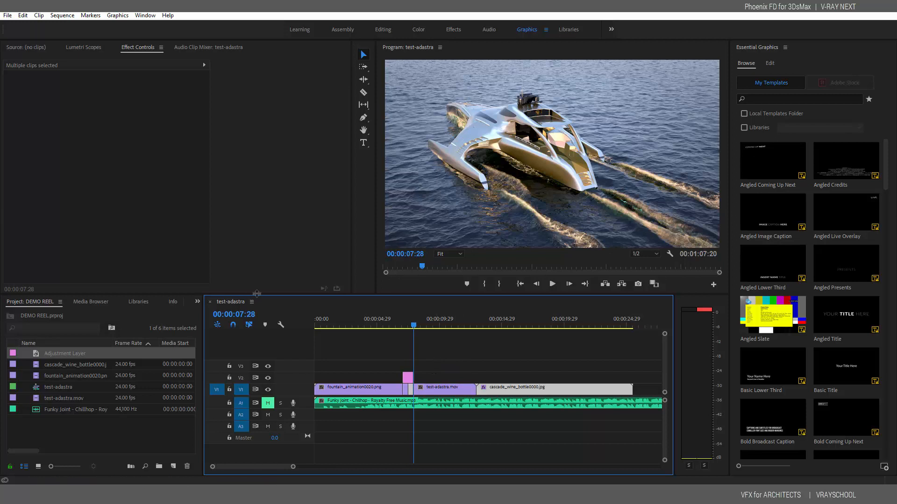
# Apply Smooth - Slide Left to the adjustment layer and 0. Base Preset to the fountain_animation and test-adastra.mov clips
pyautogui.click(406, 321)
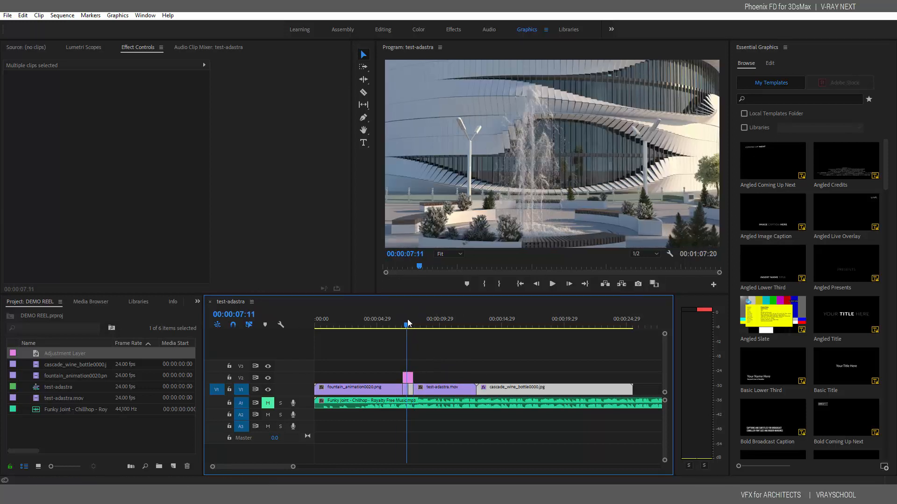
pyautogui.click(196, 302)
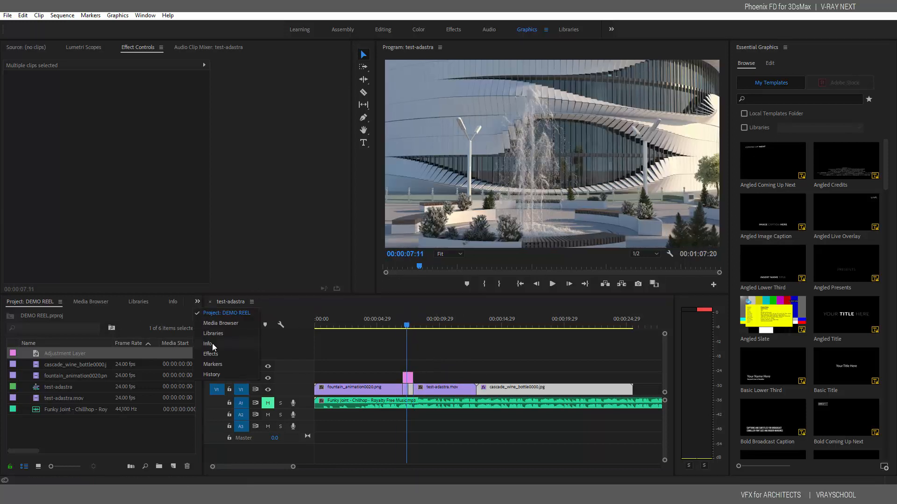
pyautogui.click(221, 354)
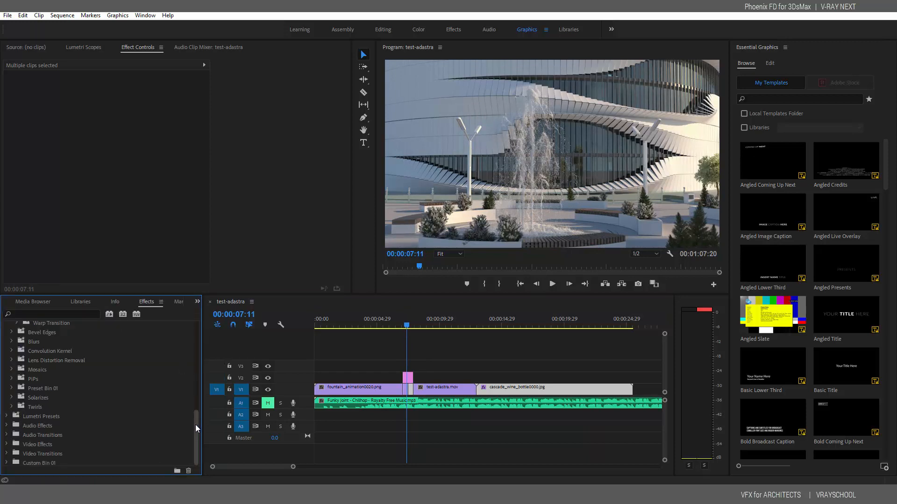
pyautogui.moveTo(196, 428); pyautogui.dragTo(198, 358)
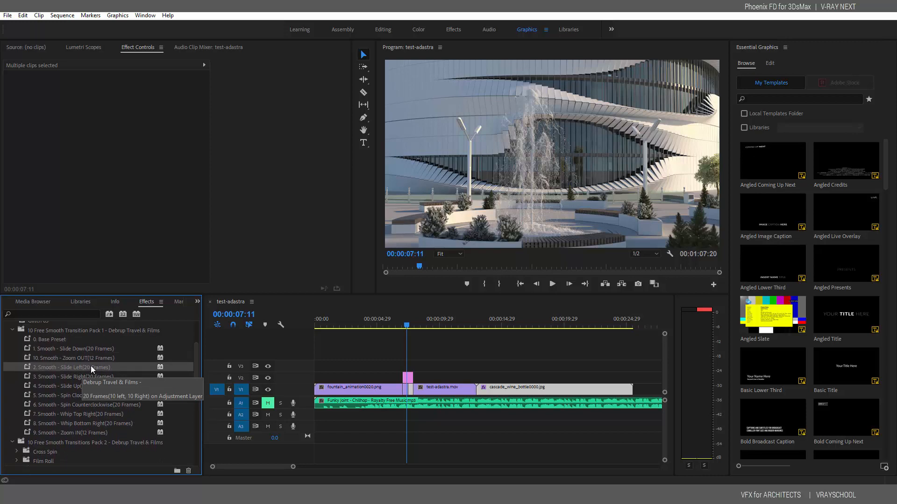
pyautogui.moveTo(39, 368); pyautogui.dragTo(409, 379)
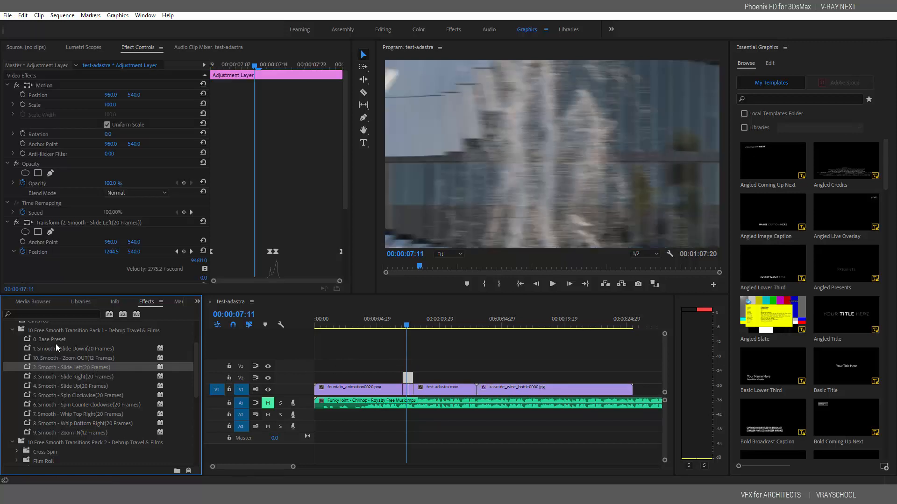
pyautogui.moveTo(31, 344); pyautogui.dragTo(354, 382)
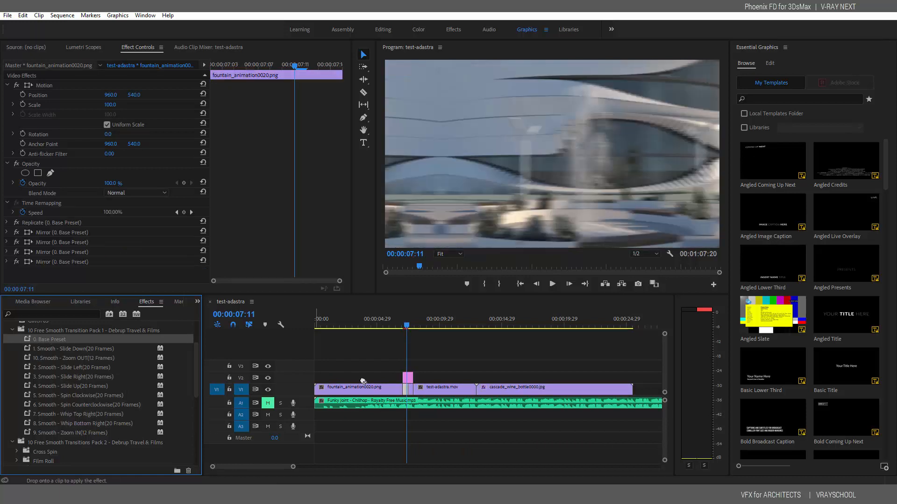
pyautogui.moveTo(411, 390); pyautogui.dragTo(411, 389)
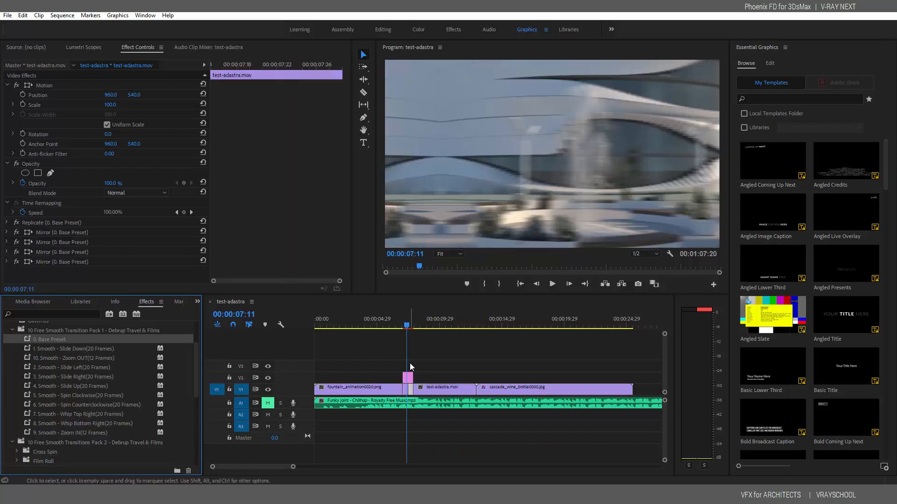
pyautogui.click(397, 325)
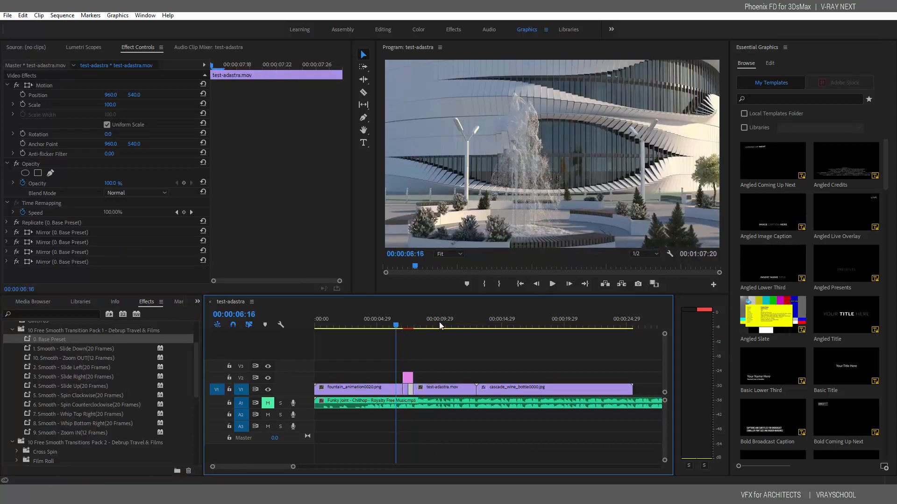
pyautogui.click(552, 284)
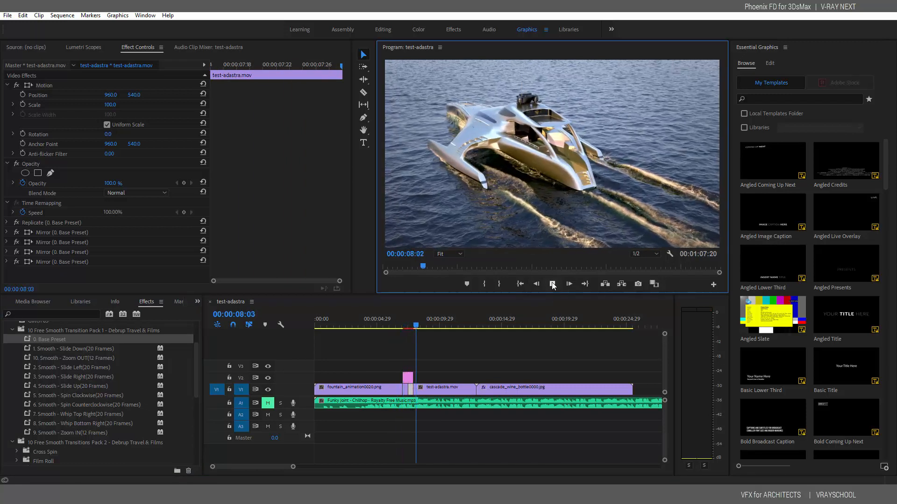
pyautogui.press('space')
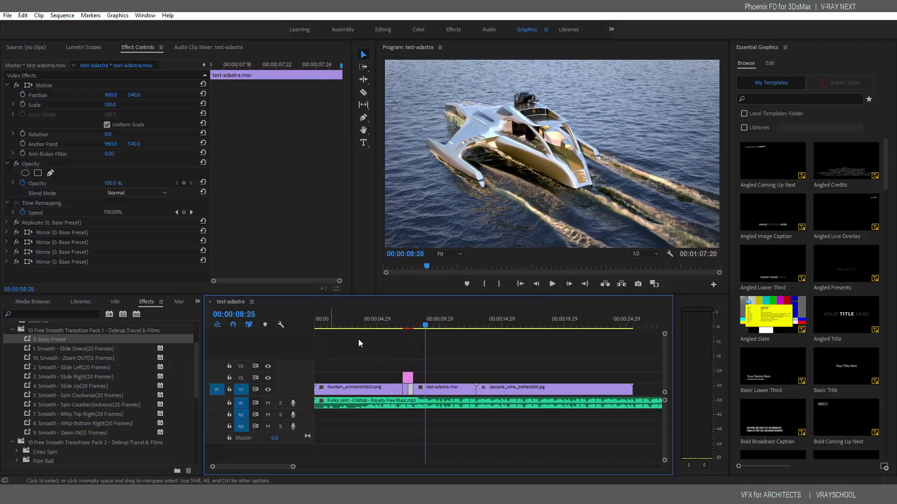
pyautogui.click(381, 321)
pyautogui.click(552, 284)
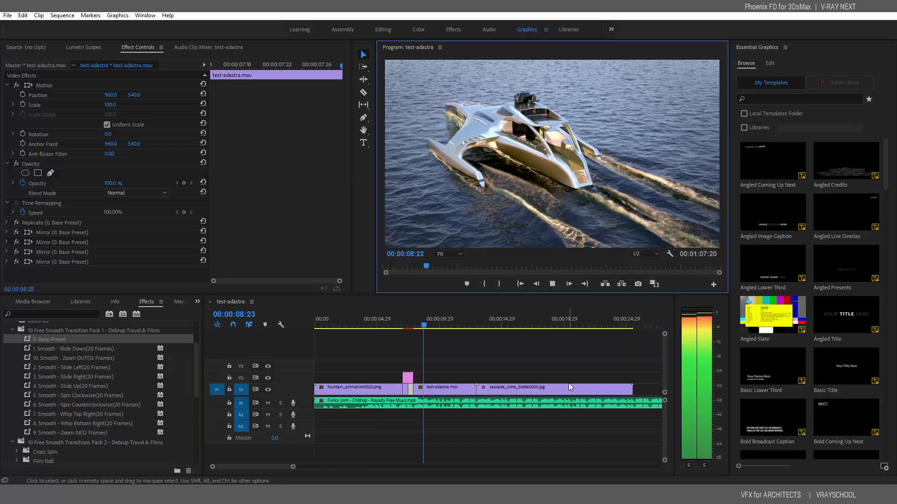
pyautogui.click(552, 284)
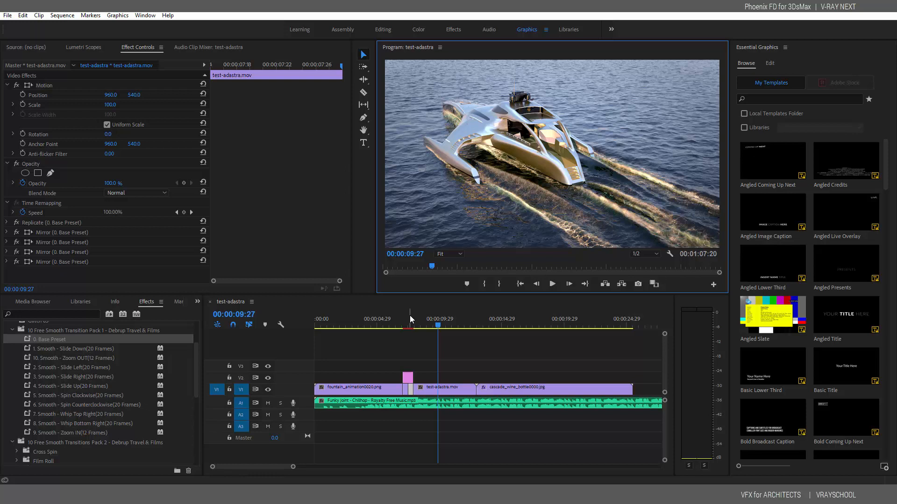
pyautogui.moveTo(452, 323)
pyautogui.mouseDown()
pyautogui.moveTo(487, 326)
pyautogui.moveTo(469, 322)
pyautogui.mouseUp()
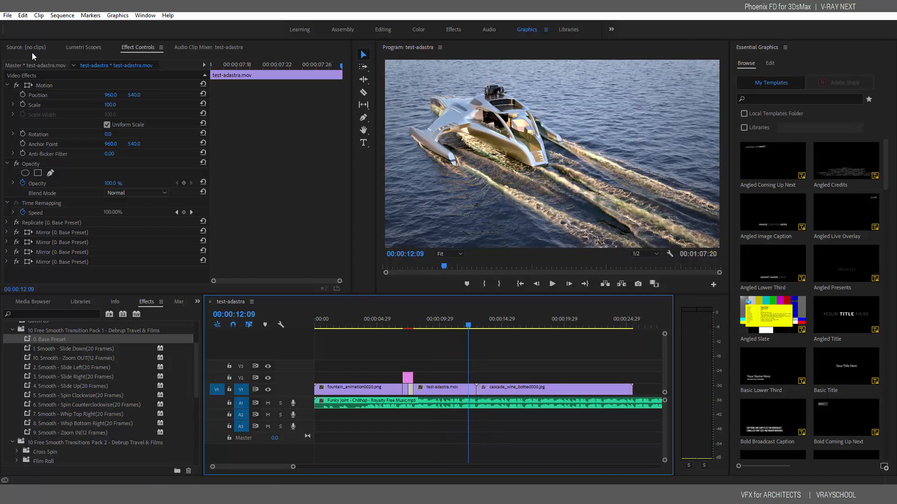
# Save the current project and open the recent VFX_Demo_Reel project
pyautogui.click(8, 17)
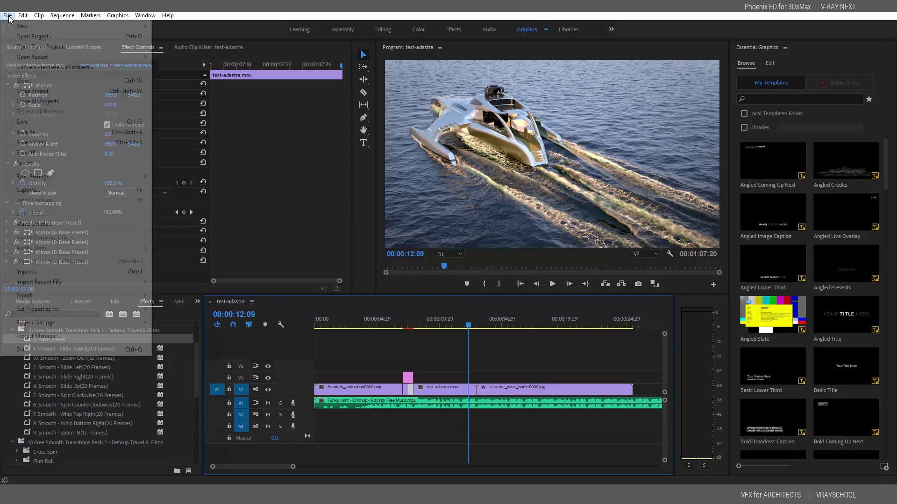
pyautogui.click(29, 122)
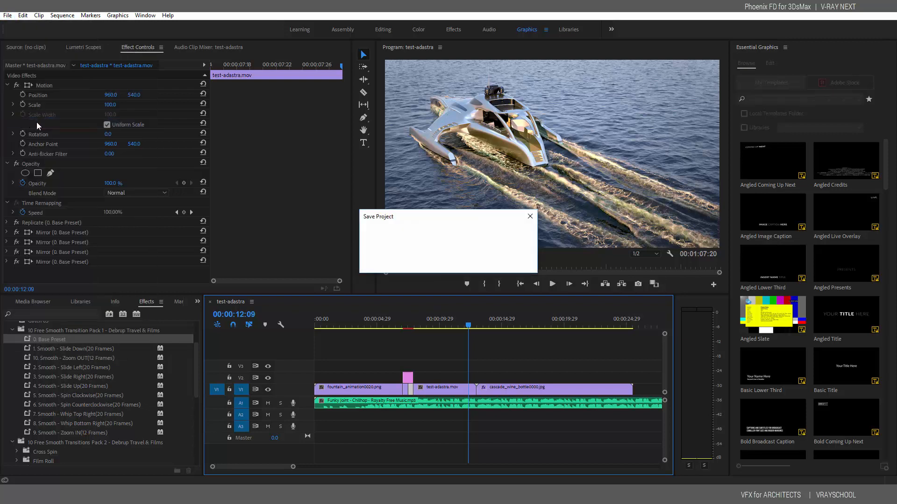
pyautogui.click(8, 17)
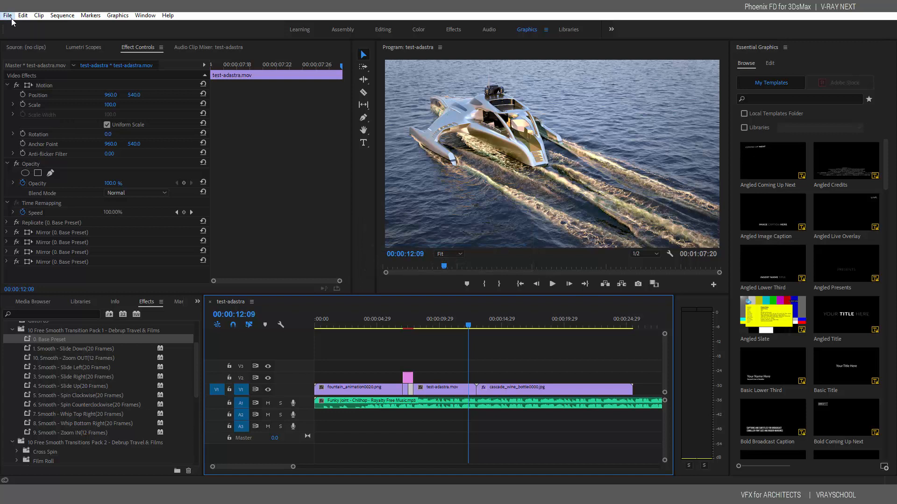
pyautogui.moveTo(31, 57)
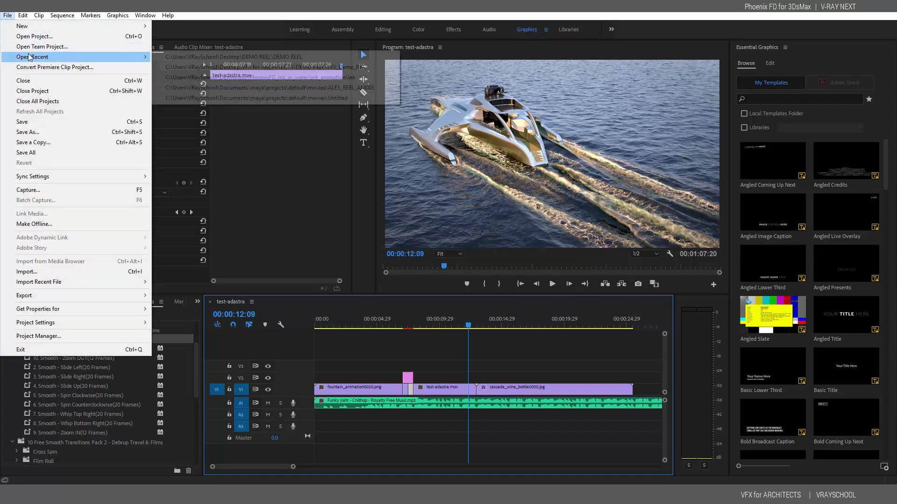
pyautogui.click(219, 68)
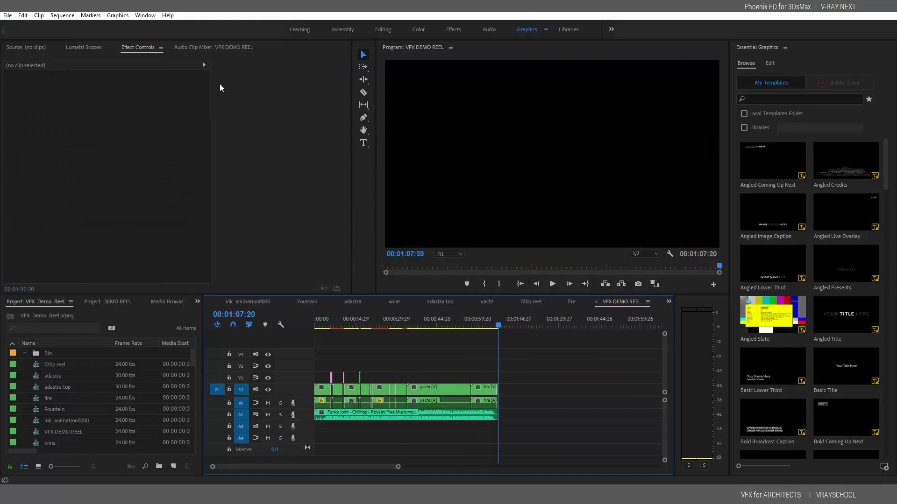
# Return the playhead to the start and play back the VFX DEMO REEL sequence
pyautogui.click(321, 321)
pyautogui.moveTo(321, 321); pyautogui.dragTo(314, 325)
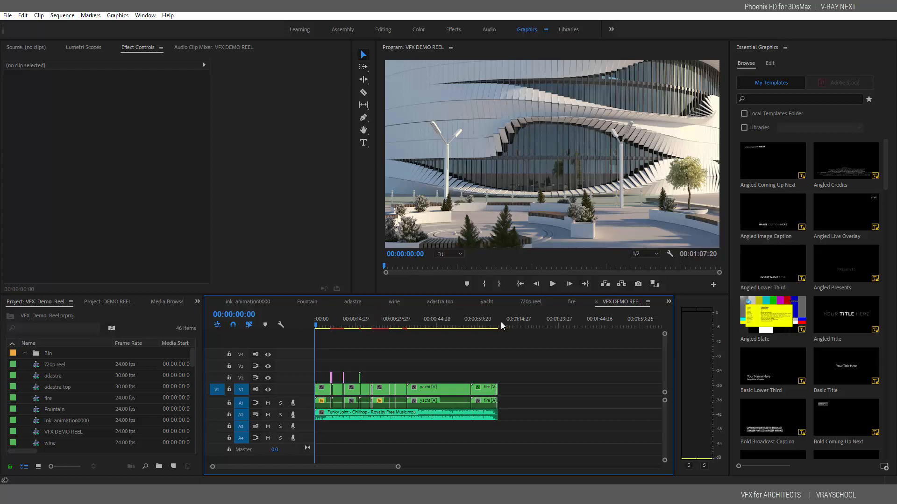
pyautogui.click(552, 283)
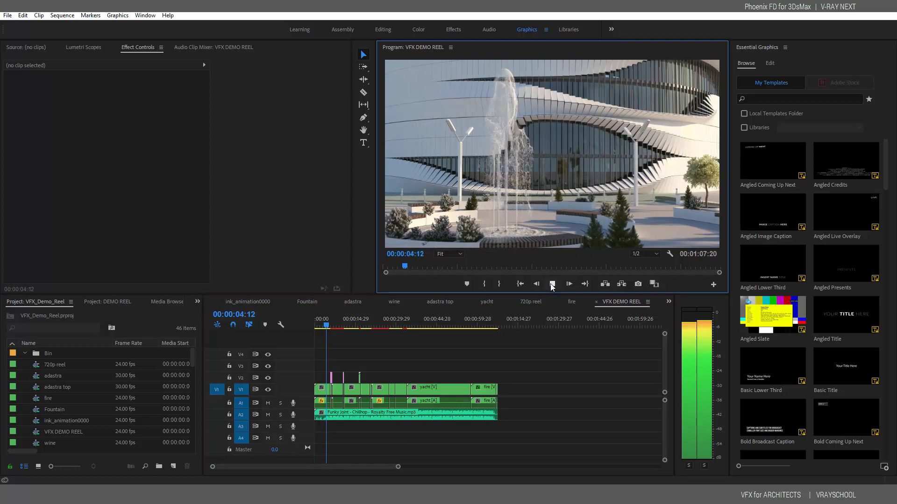
pyautogui.click(552, 284)
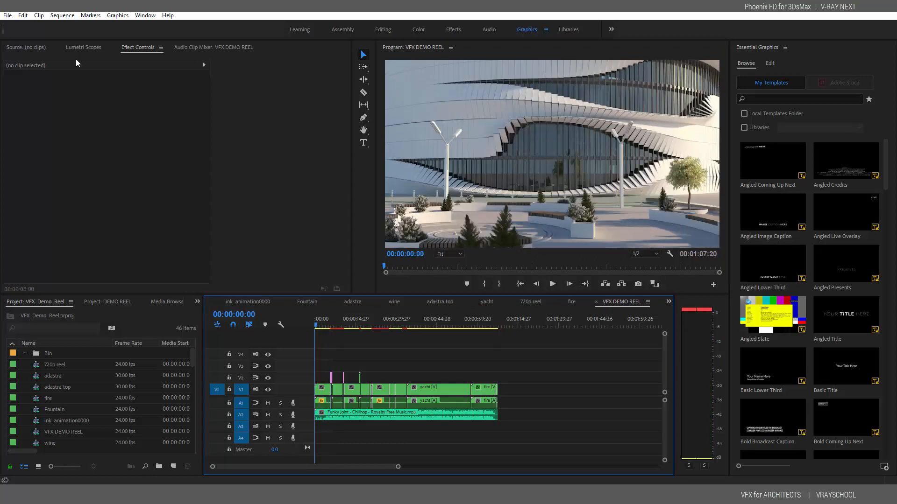
# Export the sequence as H.264 Match Source - High bitrate to VFX DEMO REEL.mp4 and play it from the desktop
pyautogui.click(7, 14)
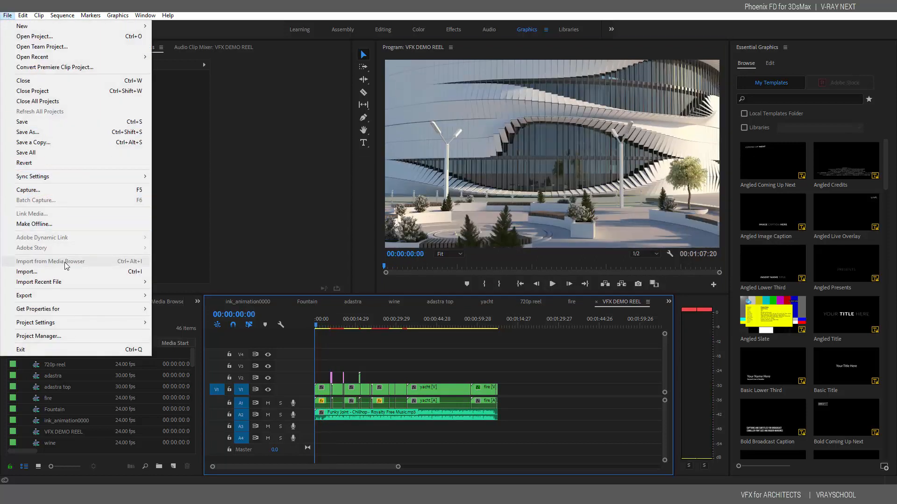
pyautogui.moveTo(68, 299)
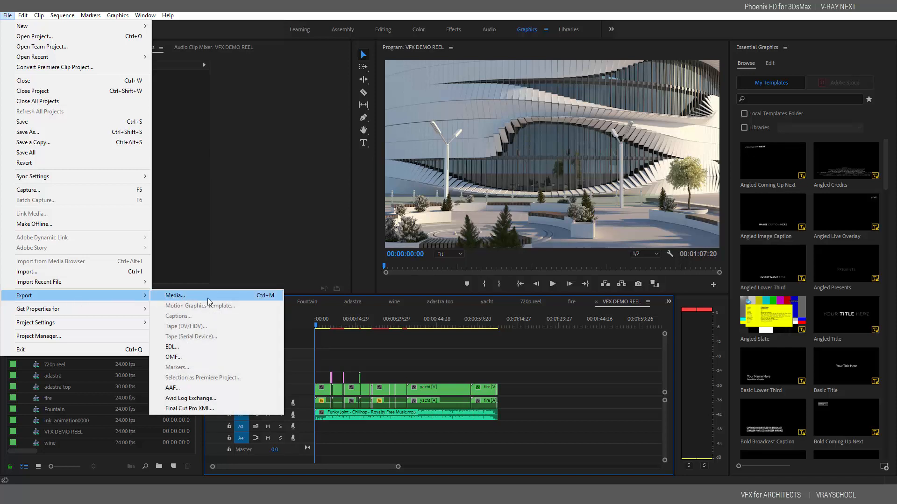
pyautogui.click(207, 297)
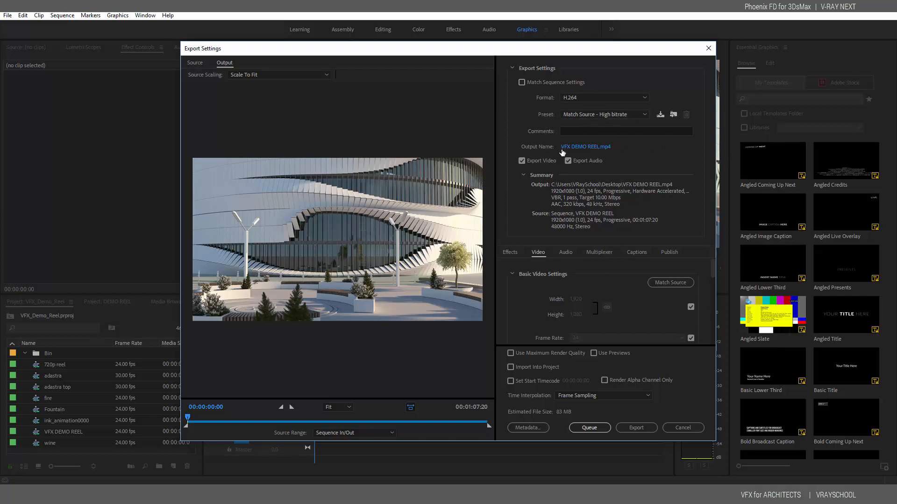
pyautogui.click(634, 429)
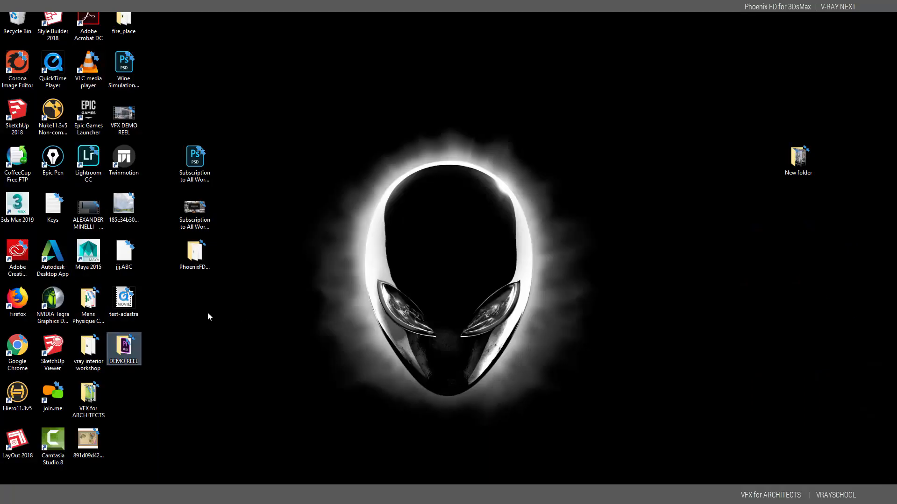
pyautogui.doubleClick(124, 113)
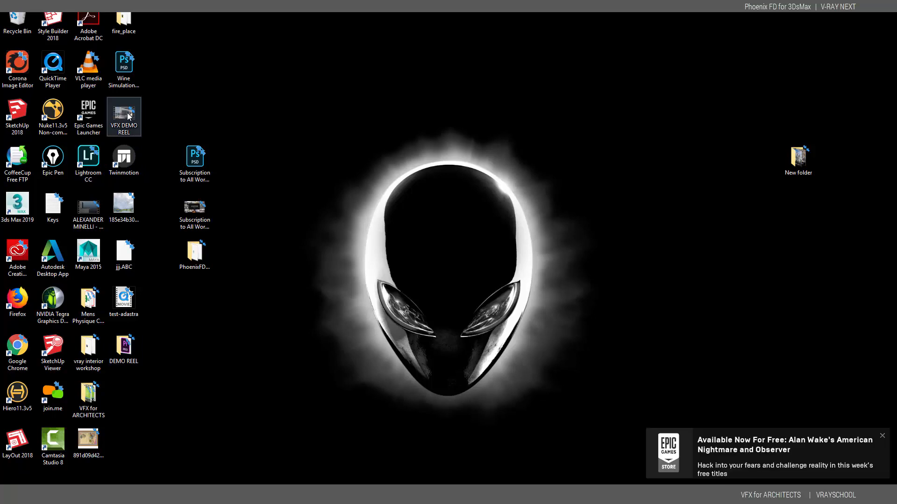
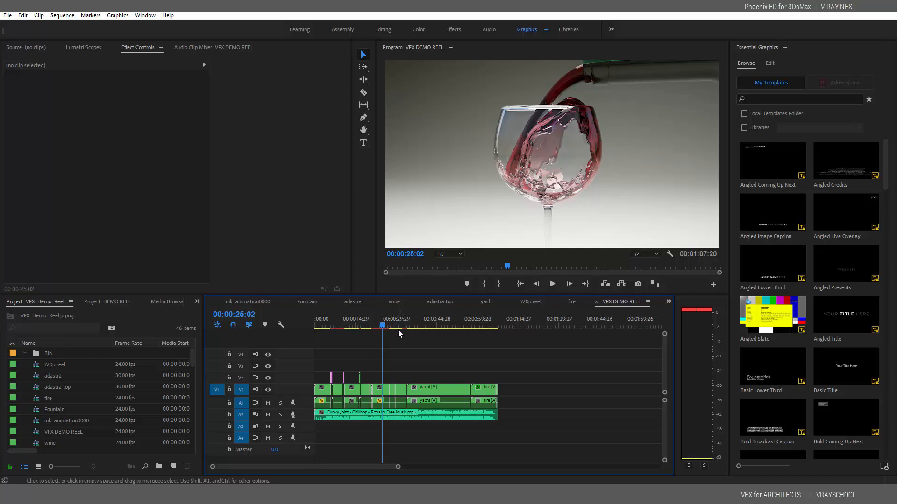
# Scrub the VFX DEMO REEL timeline from about 28 seconds to preview the clips, then move over to Nuke
pyautogui.click(393, 323)
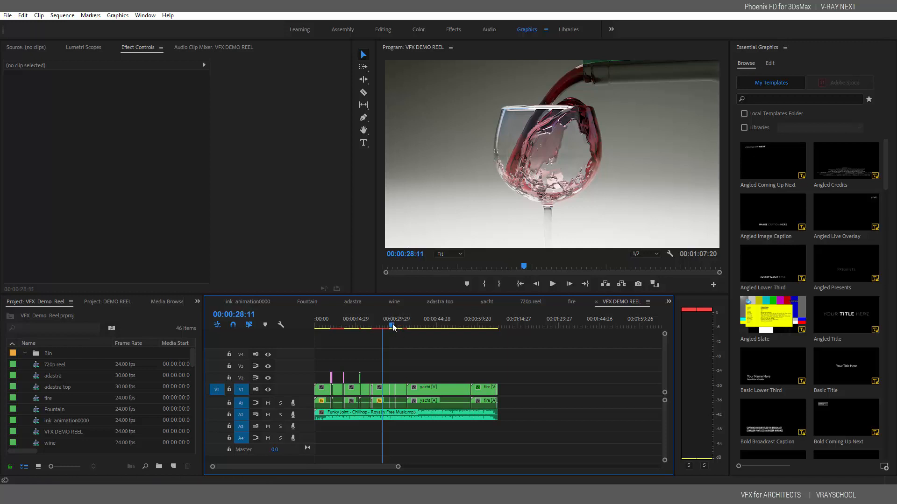
pyautogui.moveTo(392, 324)
pyautogui.mouseDown()
pyautogui.moveTo(404, 324)
pyautogui.moveTo(392, 322)
pyautogui.mouseUp()
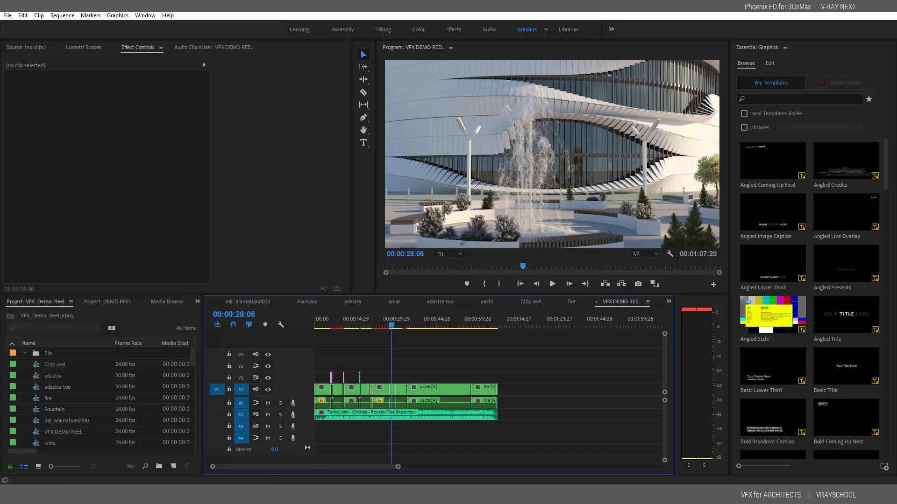
pyautogui.click(448, 494)
# View Write6's fireplace output in Viewer1 and jump to frame 83
pyautogui.moveTo(405, 332); pyautogui.dragTo(447, 442, button='middle')
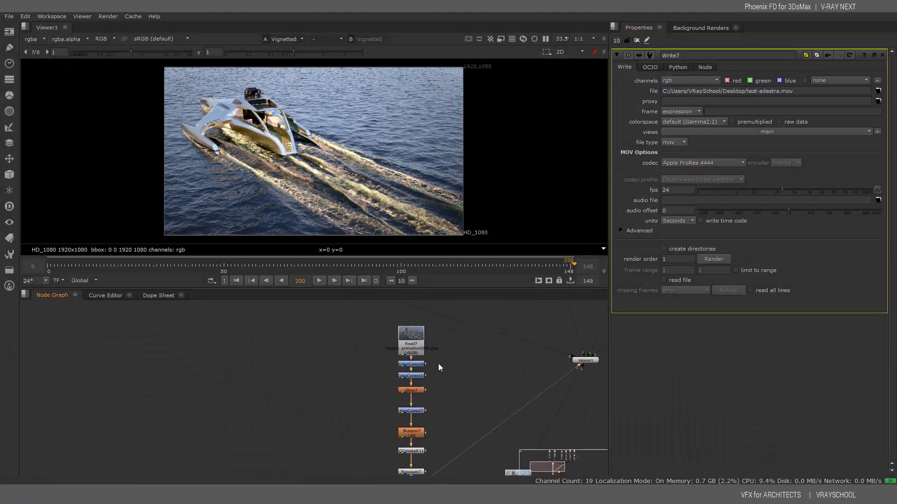
pyautogui.moveTo(435, 332)
pyautogui.mouseDown(button='middle')
pyautogui.moveTo(445, 447)
pyautogui.moveTo(427, 428)
pyautogui.mouseUp(button='middle')
pyautogui.click(371, 341)
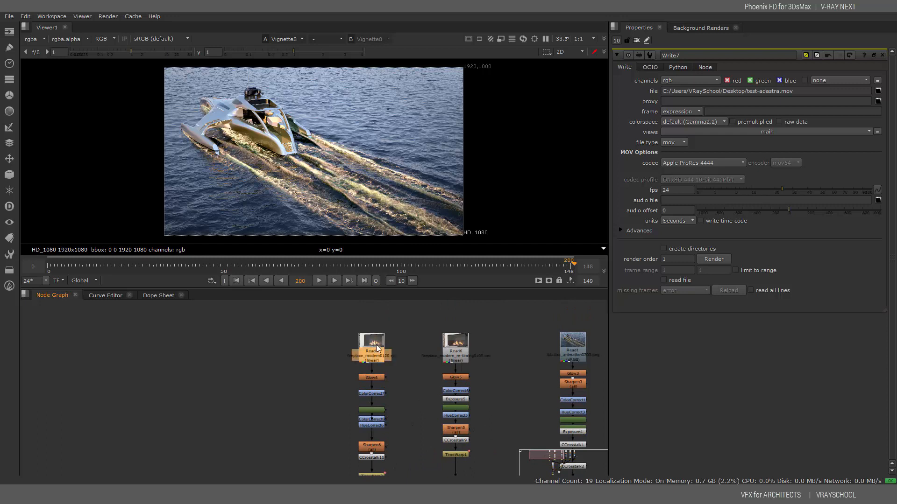
pyautogui.moveTo(424, 430); pyautogui.dragTo(429, 375, button='middle')
pyautogui.click(381, 445)
pyautogui.press('1')
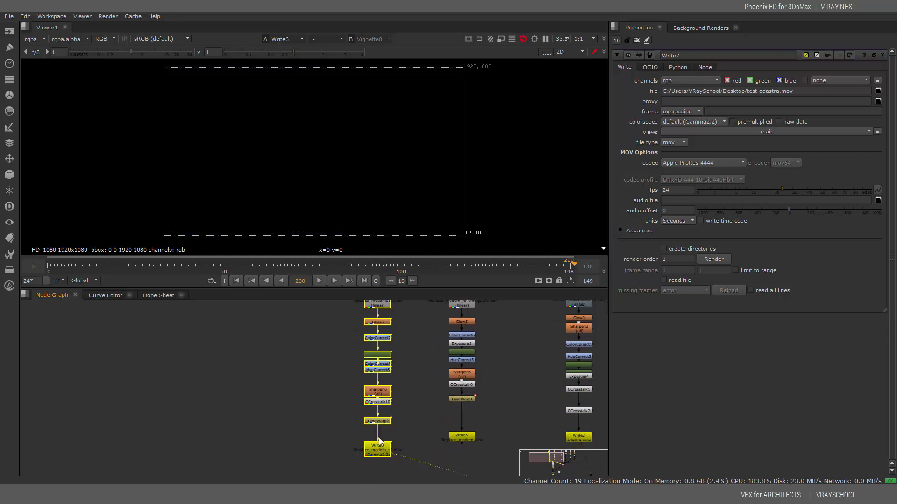
pyautogui.moveTo(359, 264); pyautogui.dragTo(343, 265)
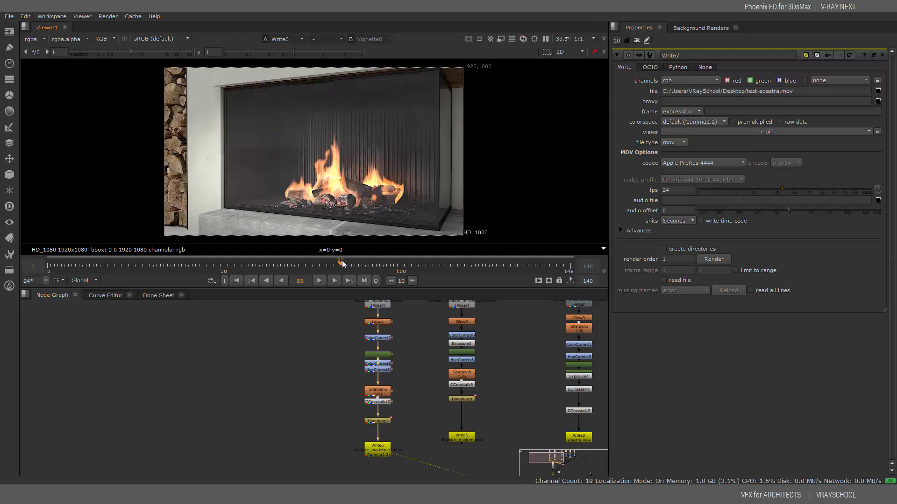
# Select the second fireplace Read node and show Write5's output in the viewer
pyautogui.moveTo(431, 329); pyautogui.dragTo(425, 383, button='middle')
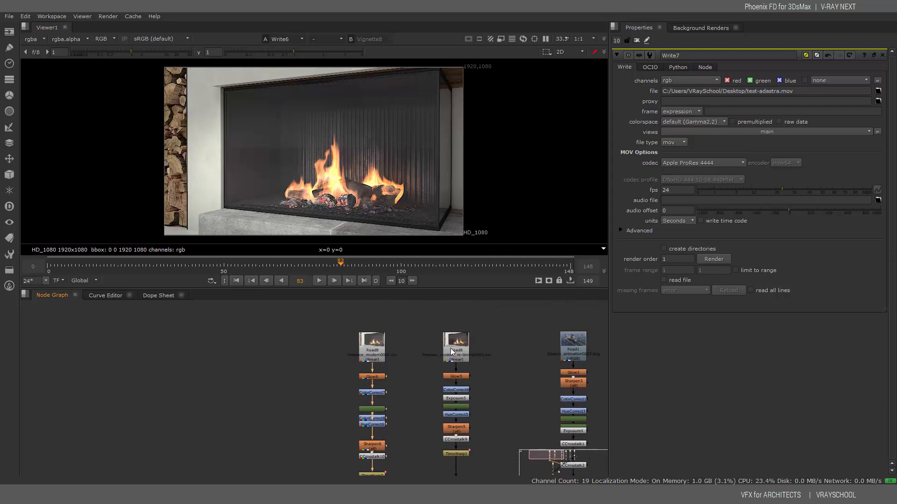
pyautogui.click(462, 359)
pyautogui.moveTo(463, 361); pyautogui.dragTo(466, 300, button='middle')
pyautogui.click(462, 430)
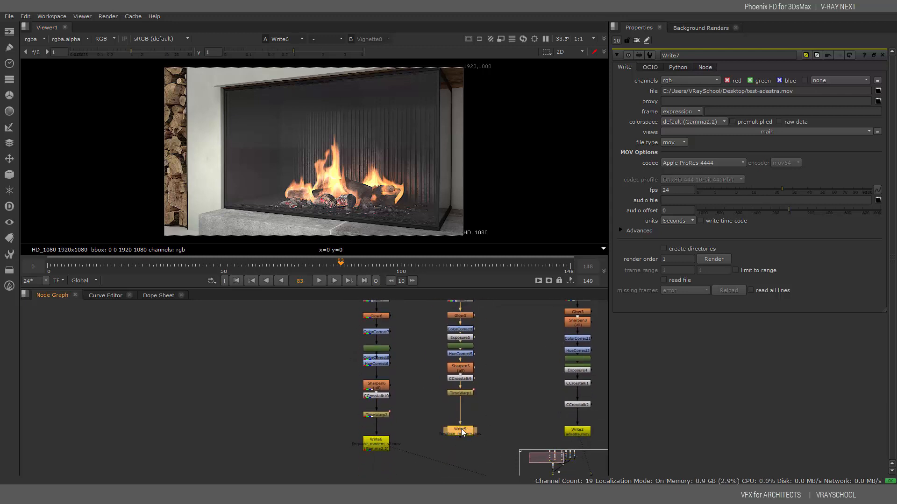
pyautogui.press('2')
# Cycle the viewer through Write6, Write2, Write4 and Write3, ending on the top-down yacht shot
pyautogui.moveTo(480, 401); pyautogui.dragTo(479, 469, button='middle')
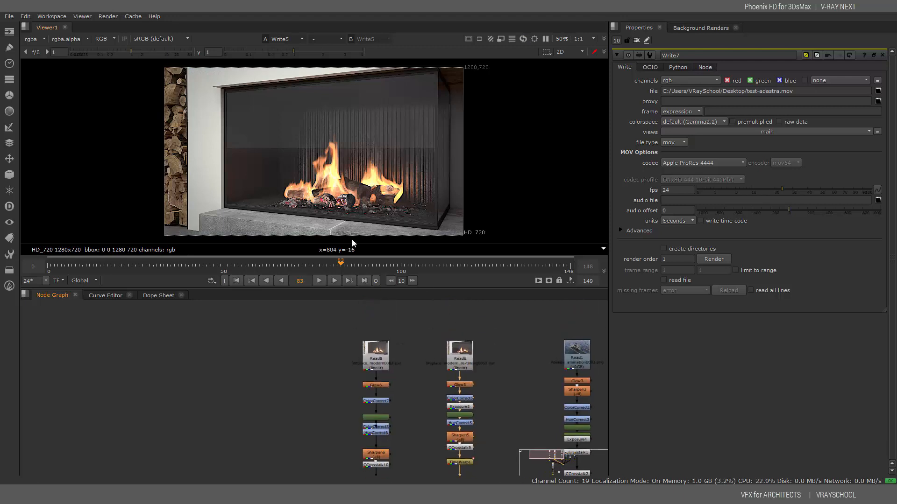
pyautogui.moveTo(494, 332); pyautogui.dragTo(334, 299, button='middle')
pyautogui.moveTo(460, 453); pyautogui.dragTo(424, 331, button='middle')
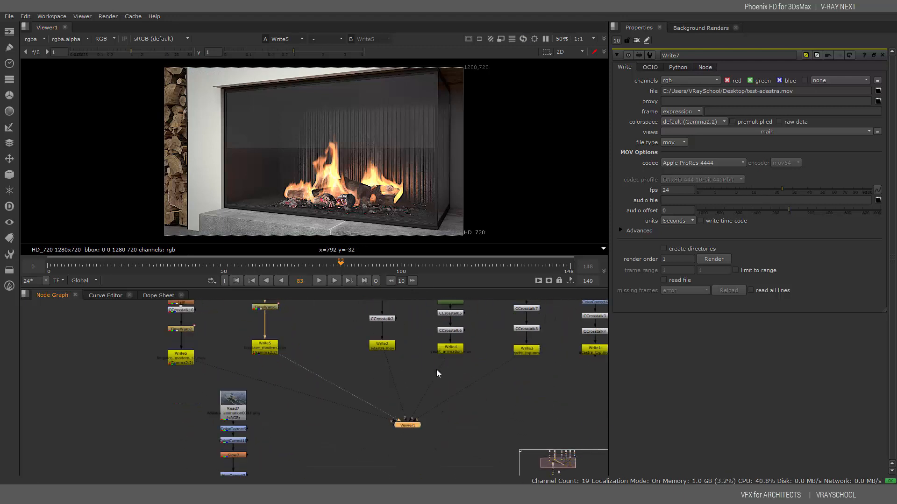
pyautogui.press('2')
pyautogui.press('3')
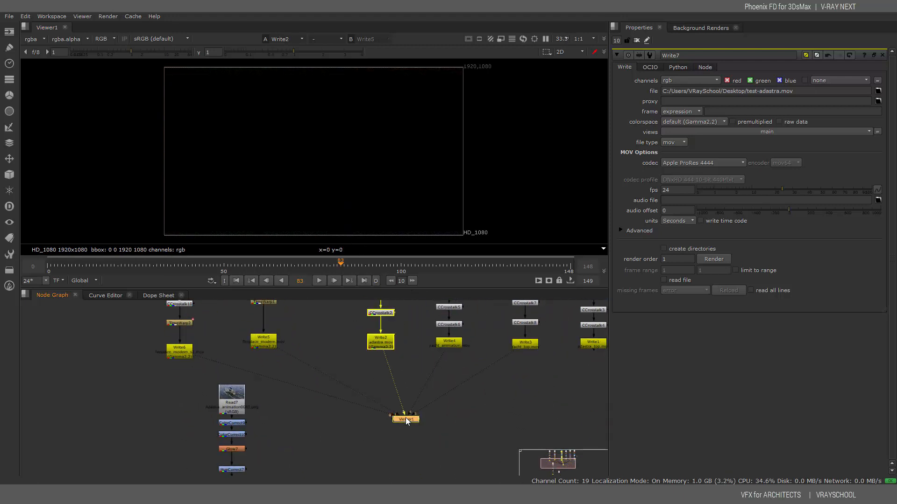
pyautogui.press('4')
pyautogui.press('5')
# Select the Write3 branch grading nodes Glow4 through CCrosstalk8 and the Read4 yacht source
pyautogui.moveTo(501, 333); pyautogui.dragTo(397, 442, button='middle')
pyautogui.moveTo(442, 322); pyautogui.dragTo(393, 448)
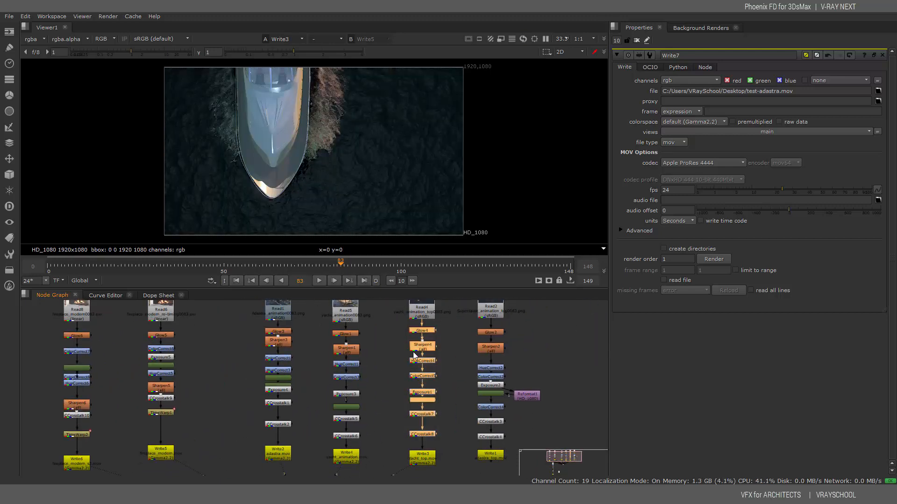
pyautogui.moveTo(440, 327); pyautogui.dragTo(416, 369, button='middle')
pyautogui.click(401, 345)
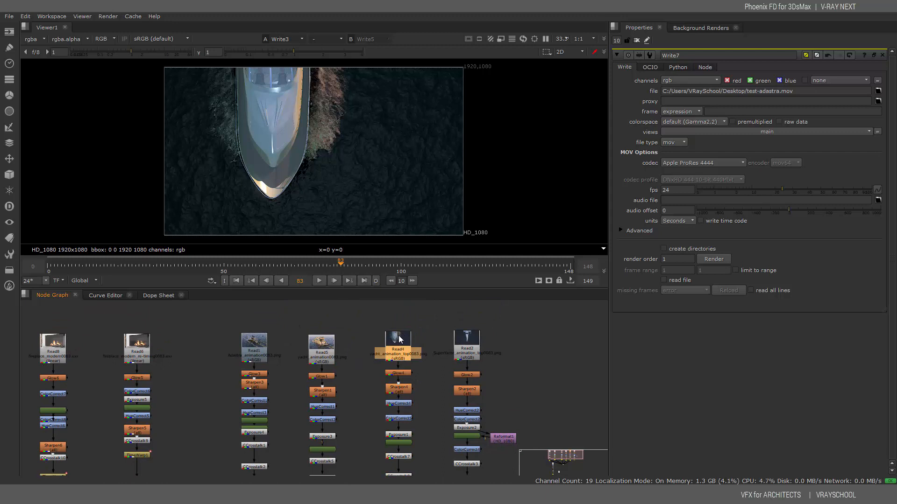
# Check Read4's yacht source sequence, then open Write3's output settings for Yacht_top.mov
pyautogui.doubleClick(400, 346)
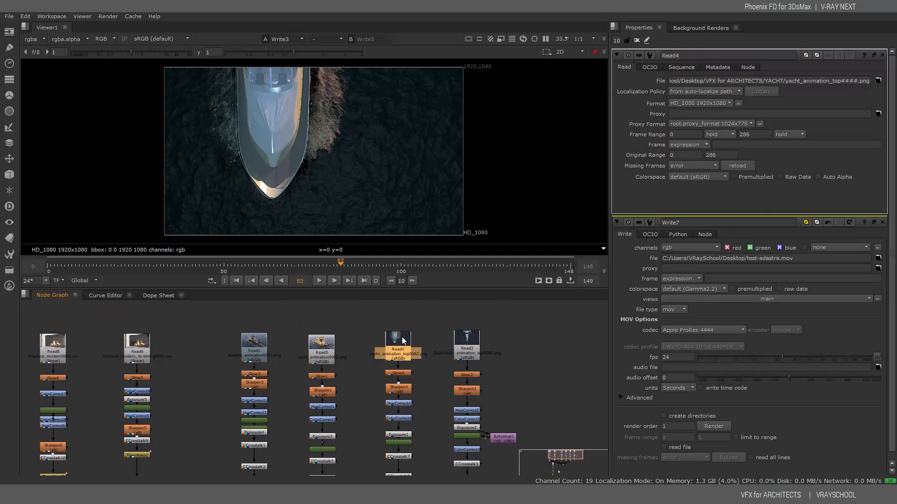
pyautogui.click(878, 81)
pyautogui.click(640, 153)
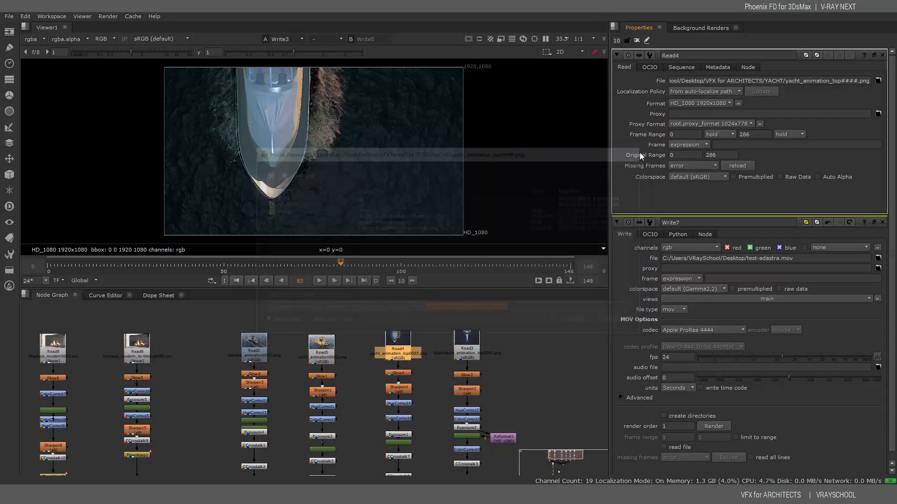
pyautogui.moveTo(396, 405); pyautogui.dragTo(397, 360, button='middle')
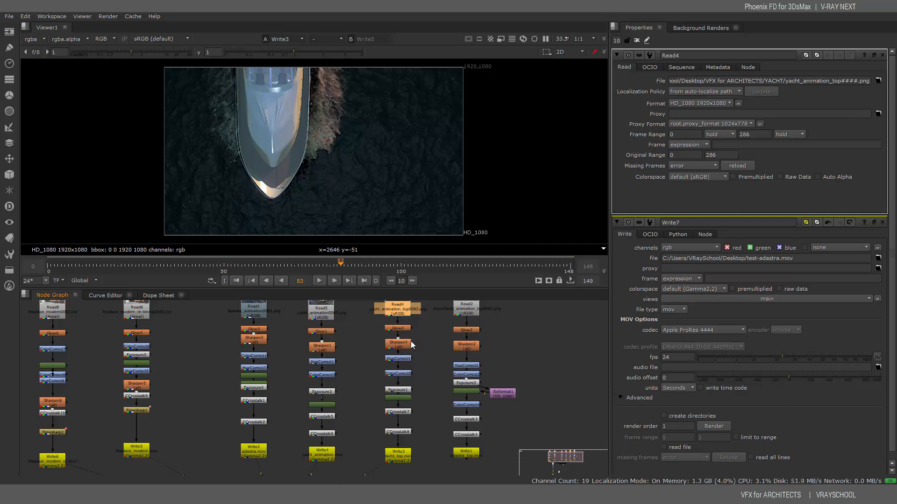
pyautogui.doubleClick(398, 455)
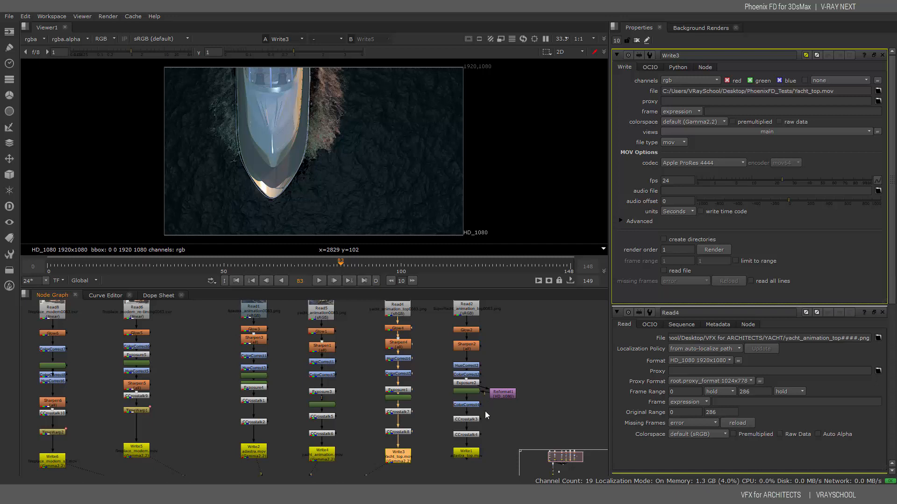
# Pan and zoom around the Node Graph to survey every Read-to-Write render chain
pyautogui.moveTo(501, 402); pyautogui.dragTo(570, 330, button='middle')
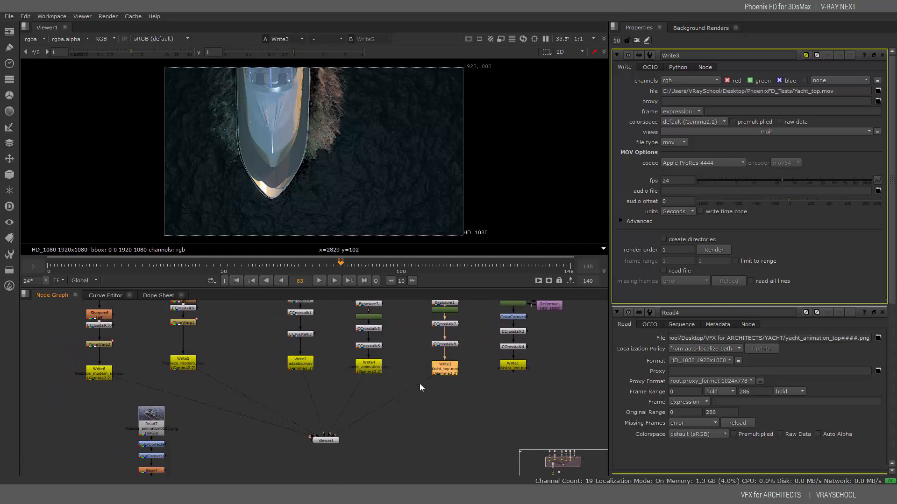
pyautogui.moveTo(414, 383); pyautogui.dragTo(457, 407, button='middle')
pyautogui.scroll(-2, 447, 411)
pyautogui.moveTo(356, 335); pyautogui.dragTo(388, 359, button='middle')
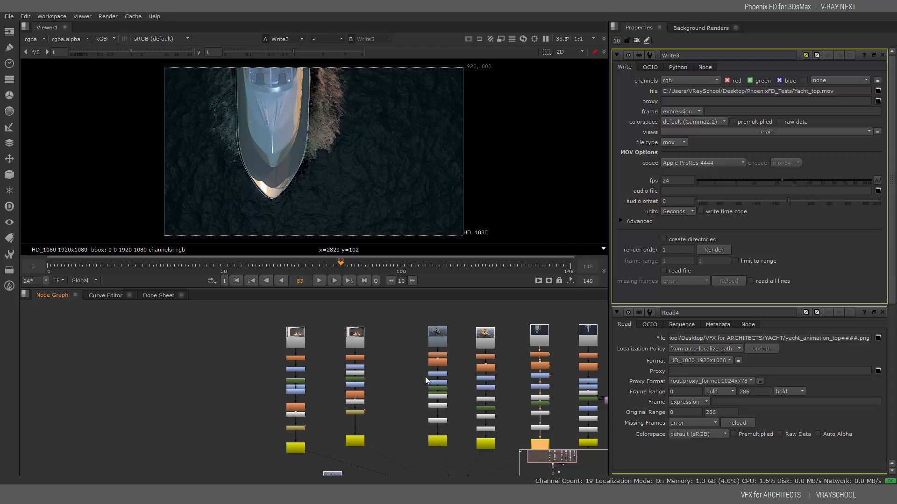
pyautogui.moveTo(425, 377); pyautogui.dragTo(338, 397, button='middle')
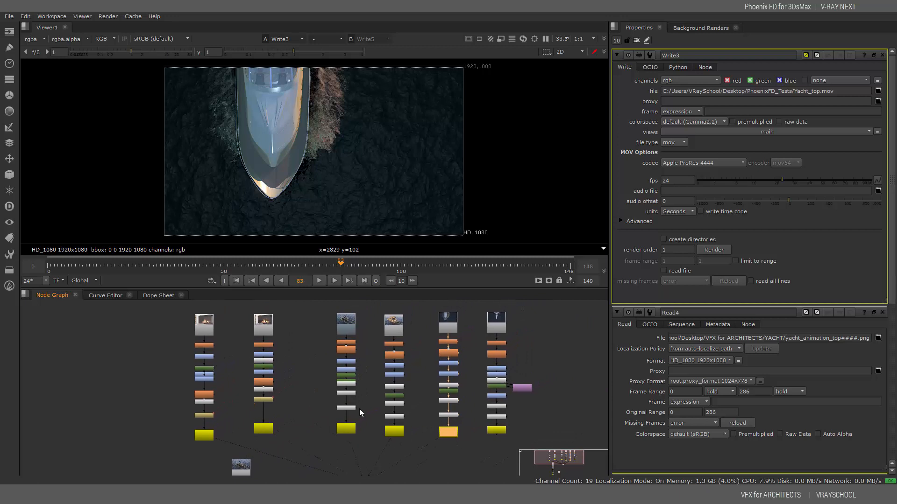
pyautogui.moveTo(427, 424); pyautogui.dragTo(453, 370, button='middle')
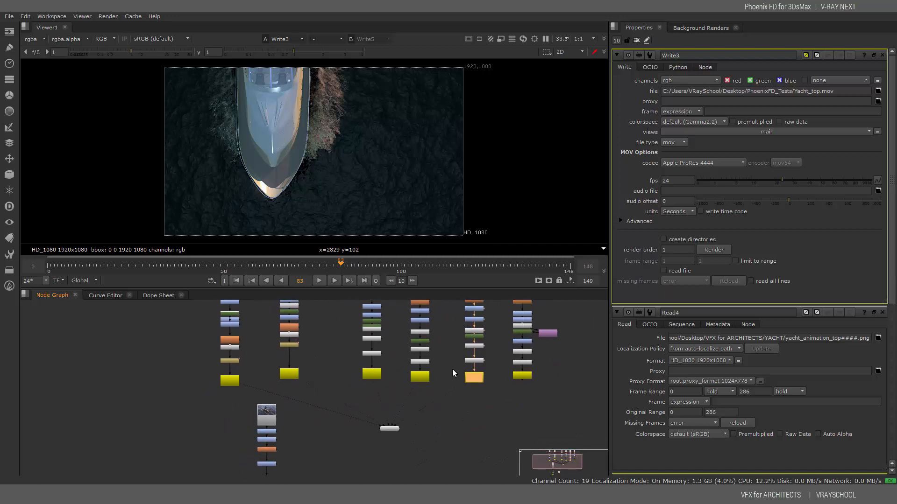
pyautogui.scroll(3, 456, 416)
pyautogui.moveTo(457, 416); pyautogui.dragTo(516, 394, button='middle')
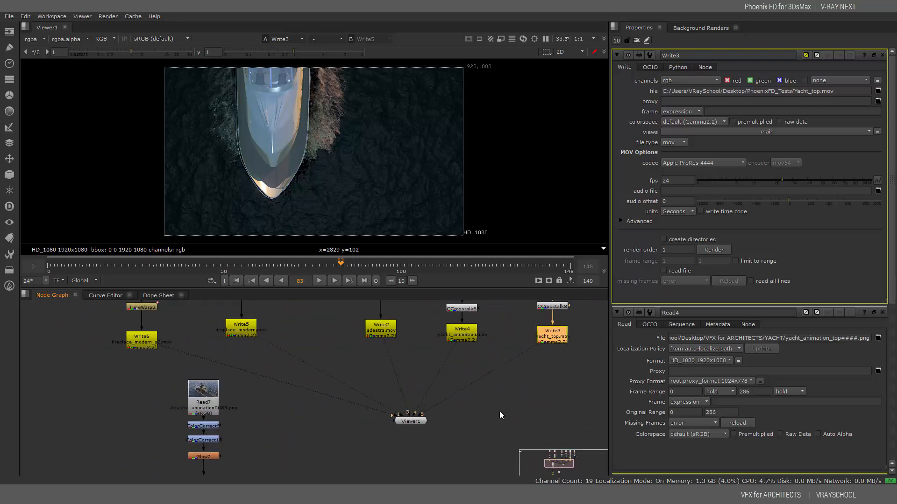
pyautogui.scroll(-2, 496, 421)
pyautogui.scroll(-1, 496, 422)
pyautogui.moveTo(482, 360); pyautogui.dragTo(436, 418, button='middle')
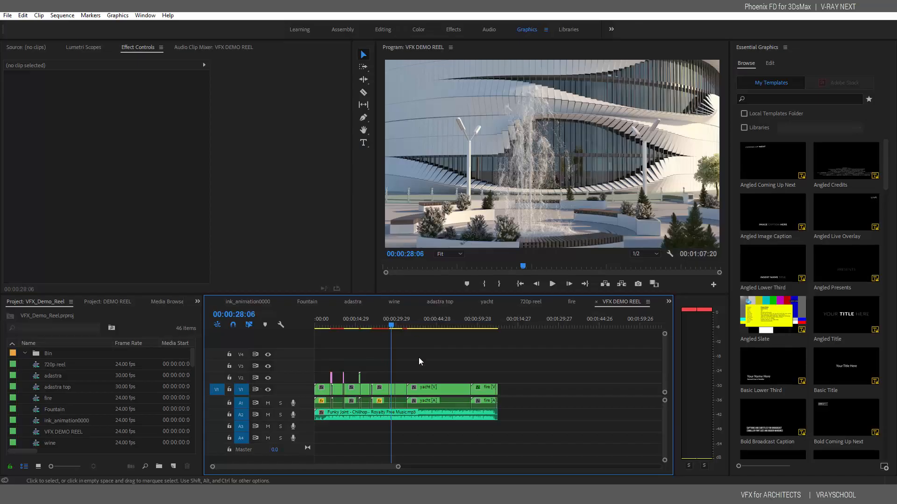
pyautogui.click(418, 325)
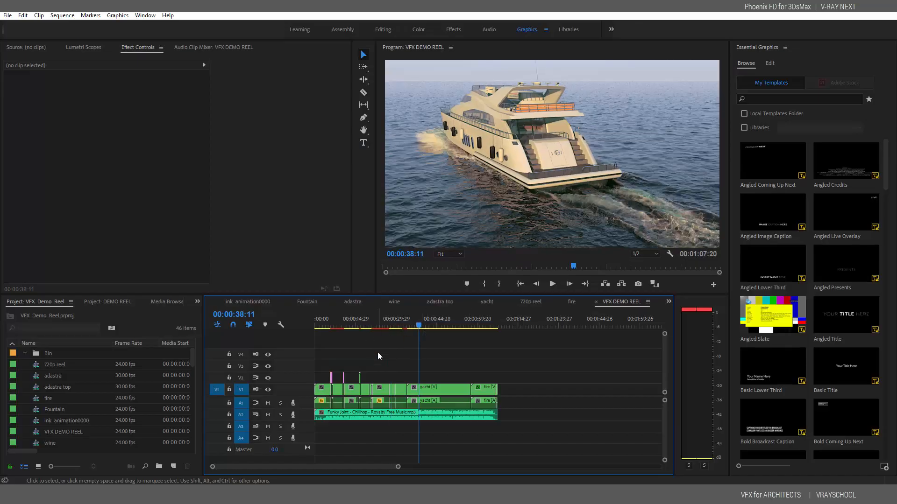
pyautogui.click(267, 414)
pyautogui.click(394, 323)
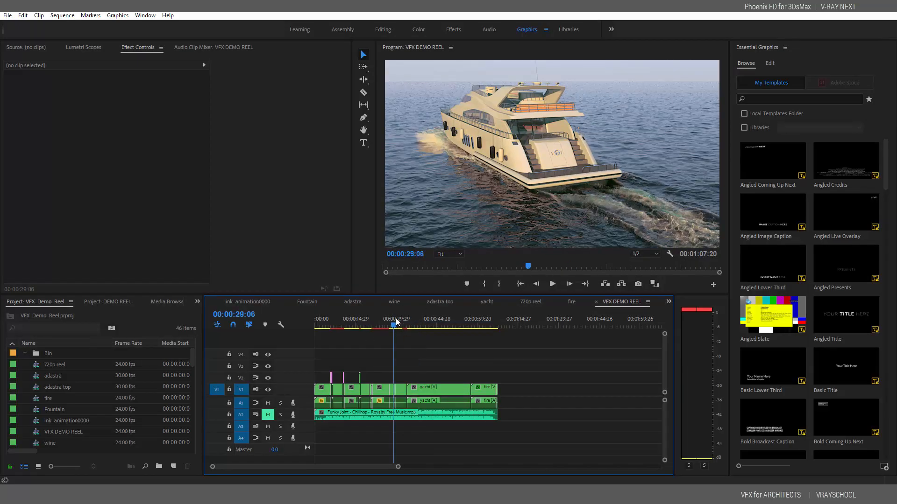
pyautogui.moveTo(396, 322)
pyautogui.mouseDown()
pyautogui.moveTo(389, 319)
pyautogui.moveTo(478, 313)
pyautogui.moveTo(347, 325)
pyautogui.mouseUp()
pyautogui.click(269, 415)
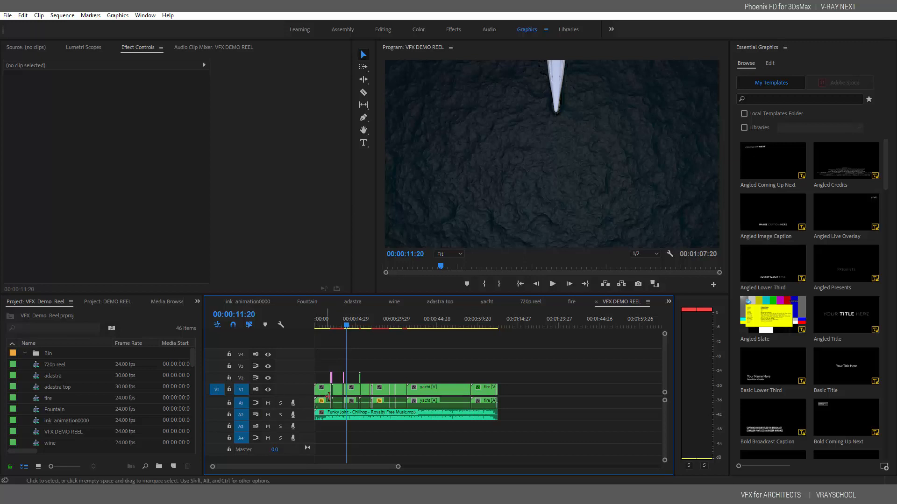
pyautogui.click(325, 324)
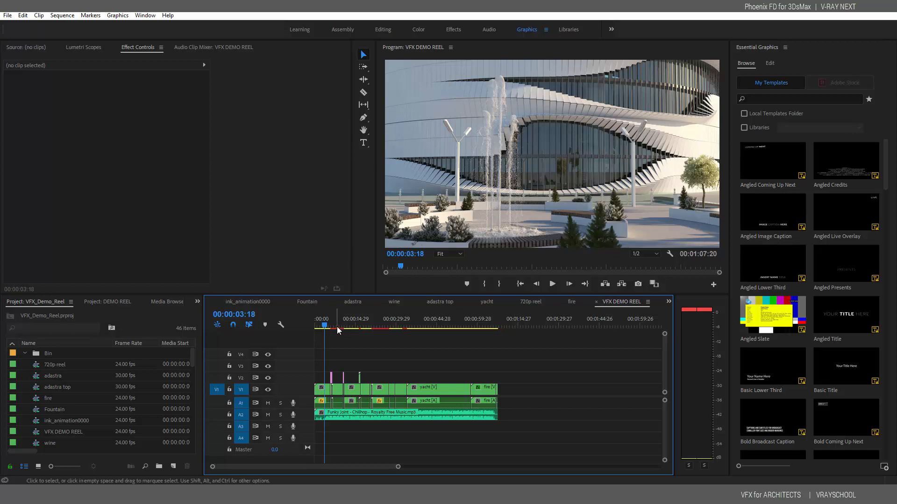
pyautogui.click(336, 325)
pyautogui.moveTo(340, 325); pyautogui.dragTo(364, 325)
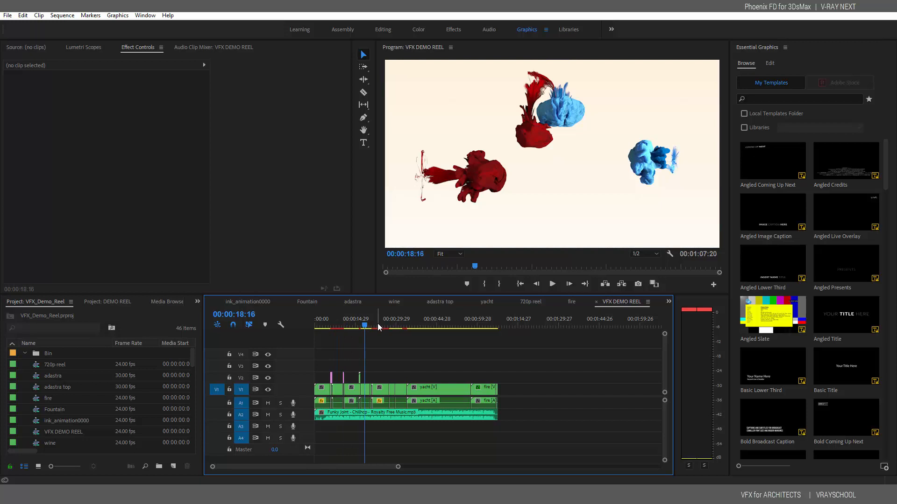
pyautogui.click(379, 325)
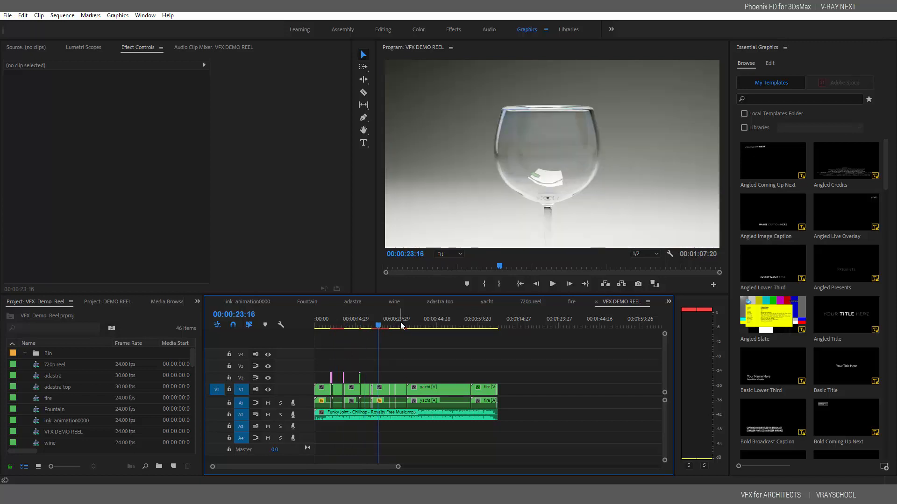
pyautogui.click(383, 325)
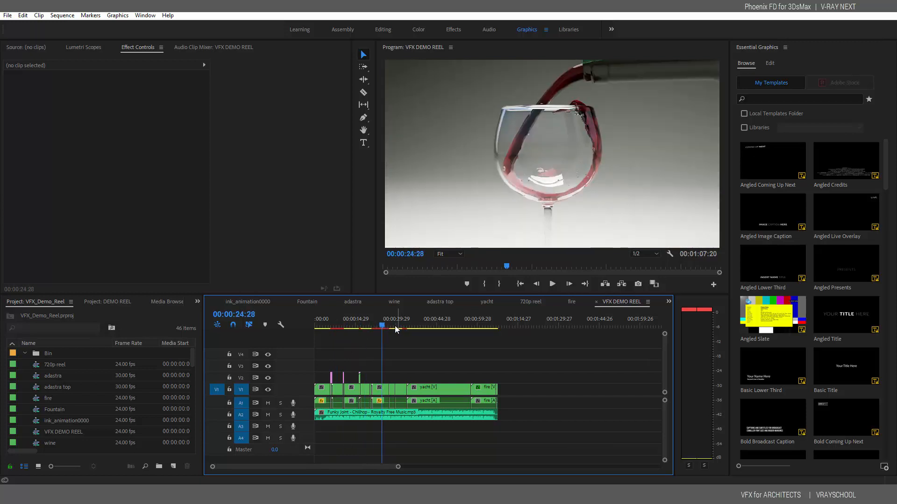
pyautogui.click(384, 325)
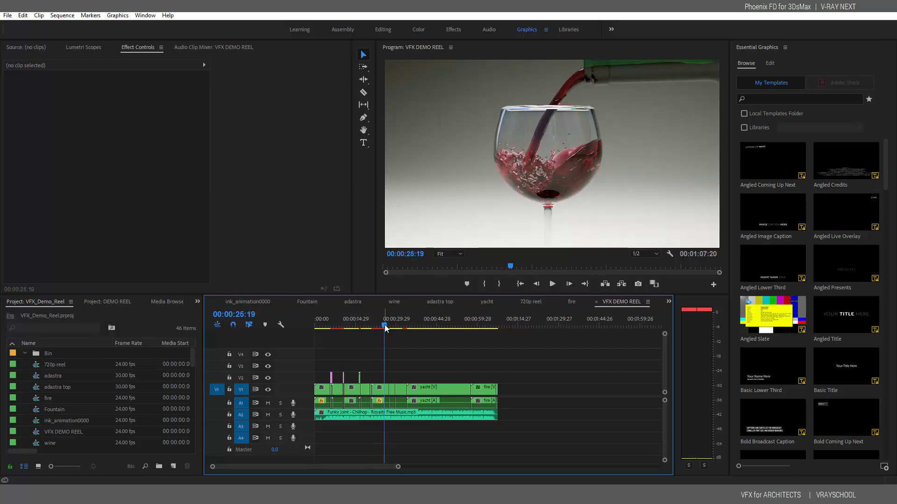
pyautogui.click(383, 325)
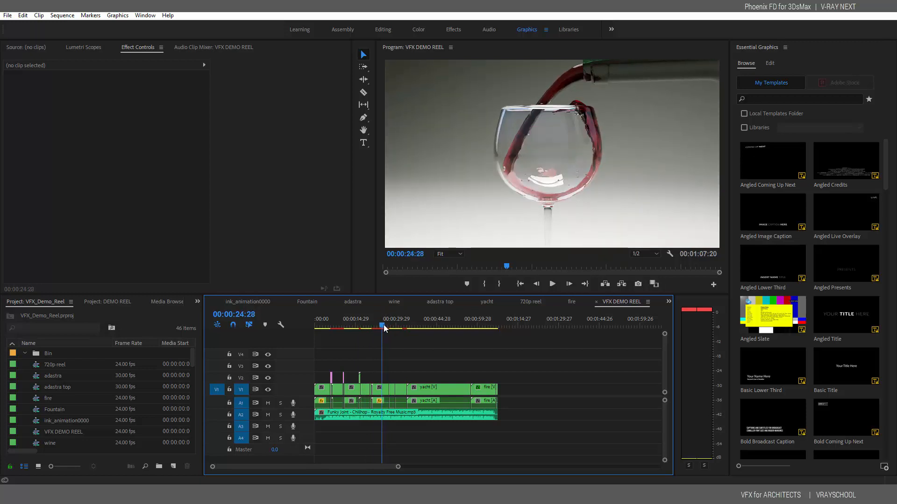
pyautogui.click(383, 326)
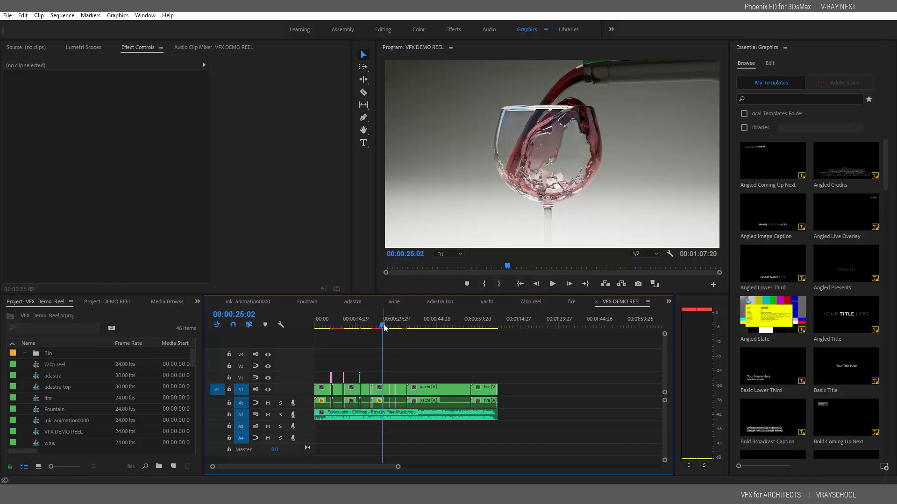